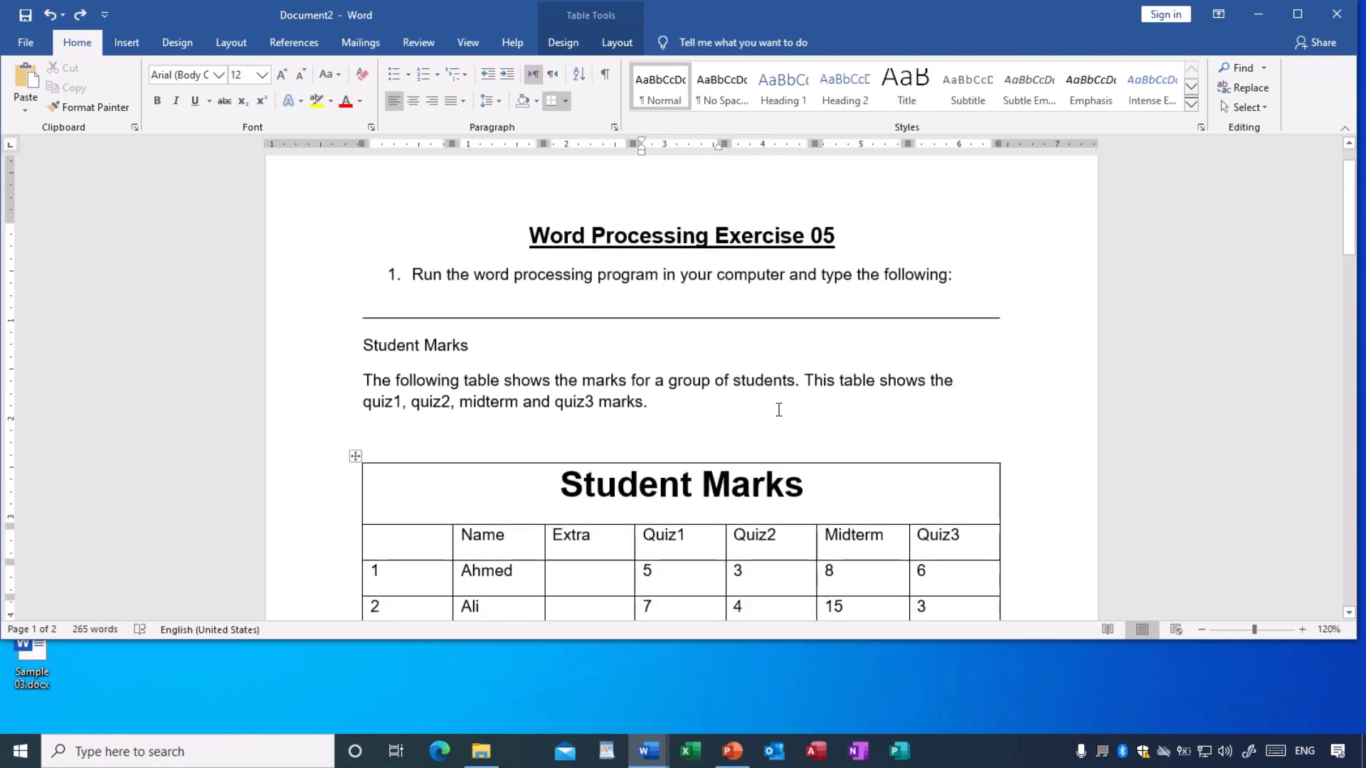
pyautogui.scroll(-1, 754, 407)
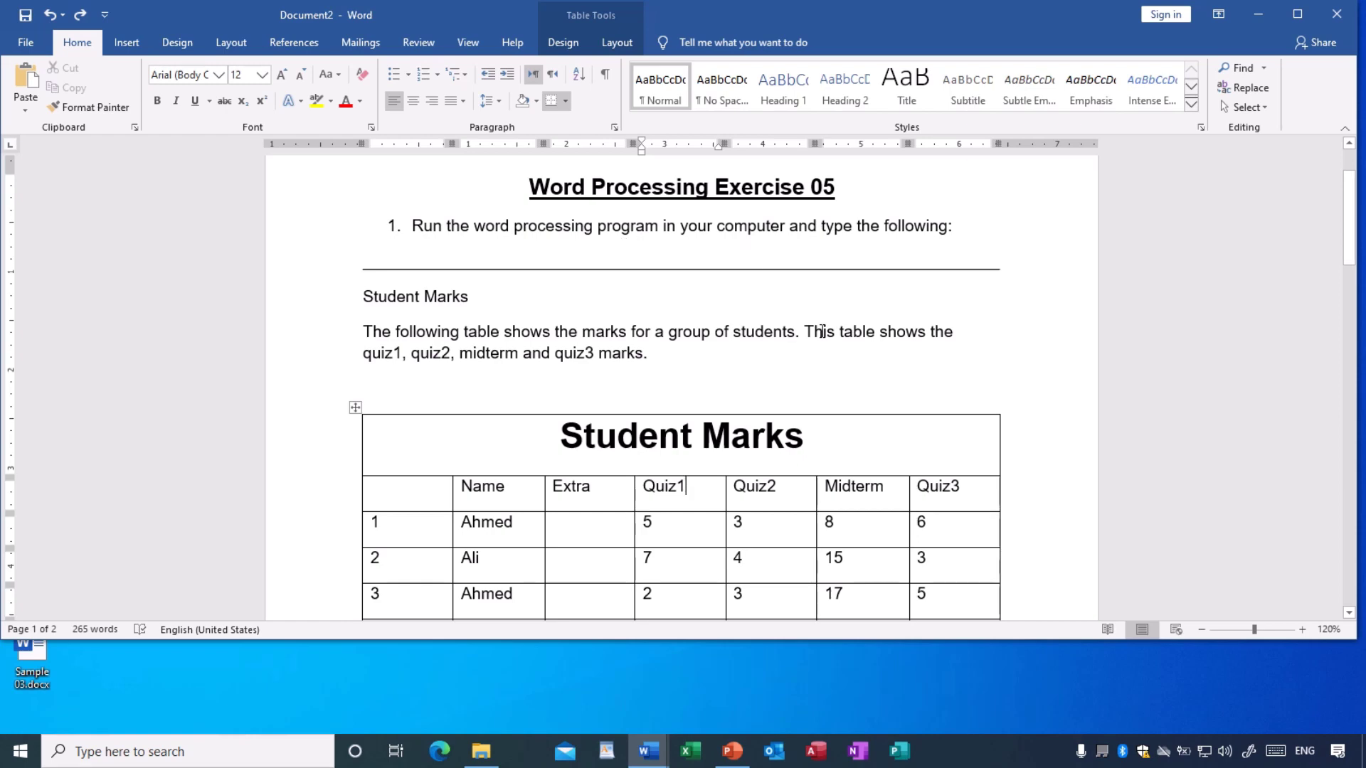
# - Scroll down through Document2's numbered exercise instructions
pyautogui.scroll(-6, 818, 369)
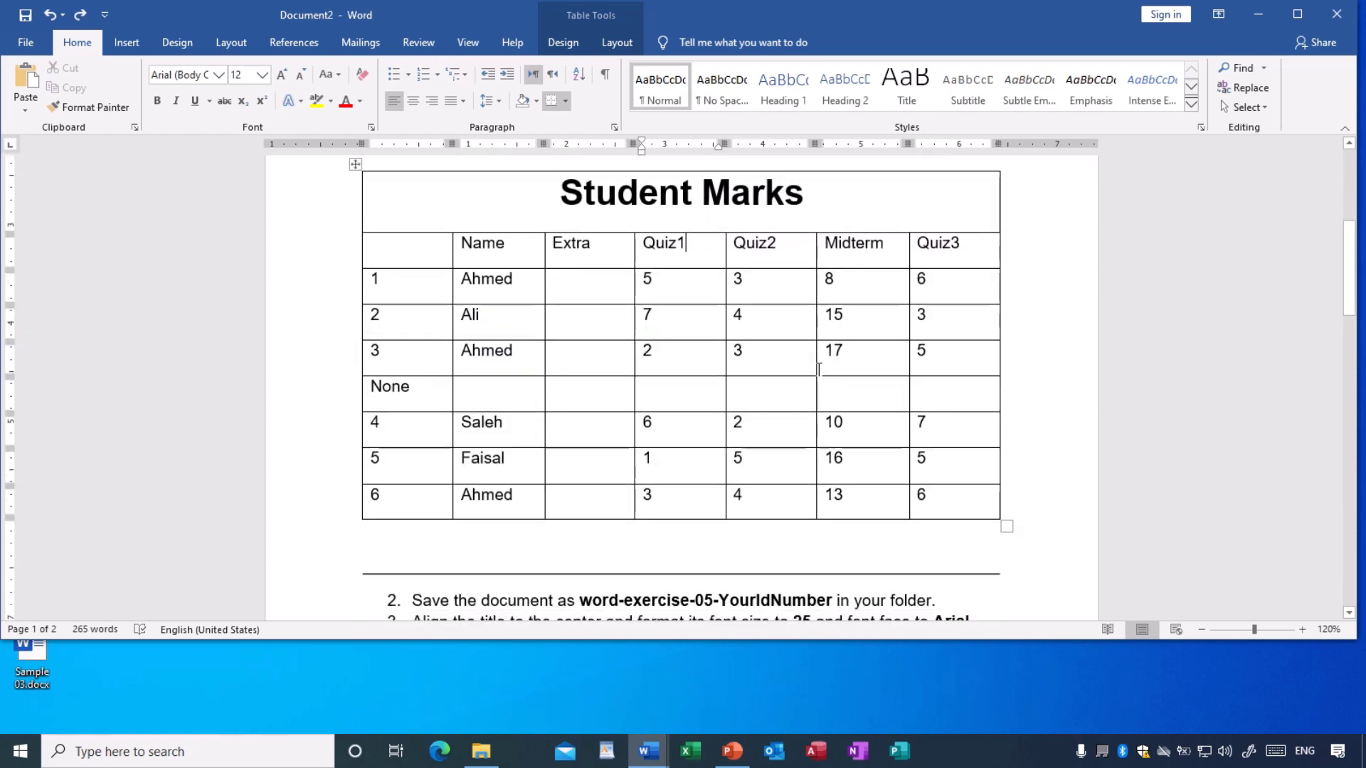
pyautogui.scroll(2, 819, 369)
pyautogui.scroll(-5, 818, 369)
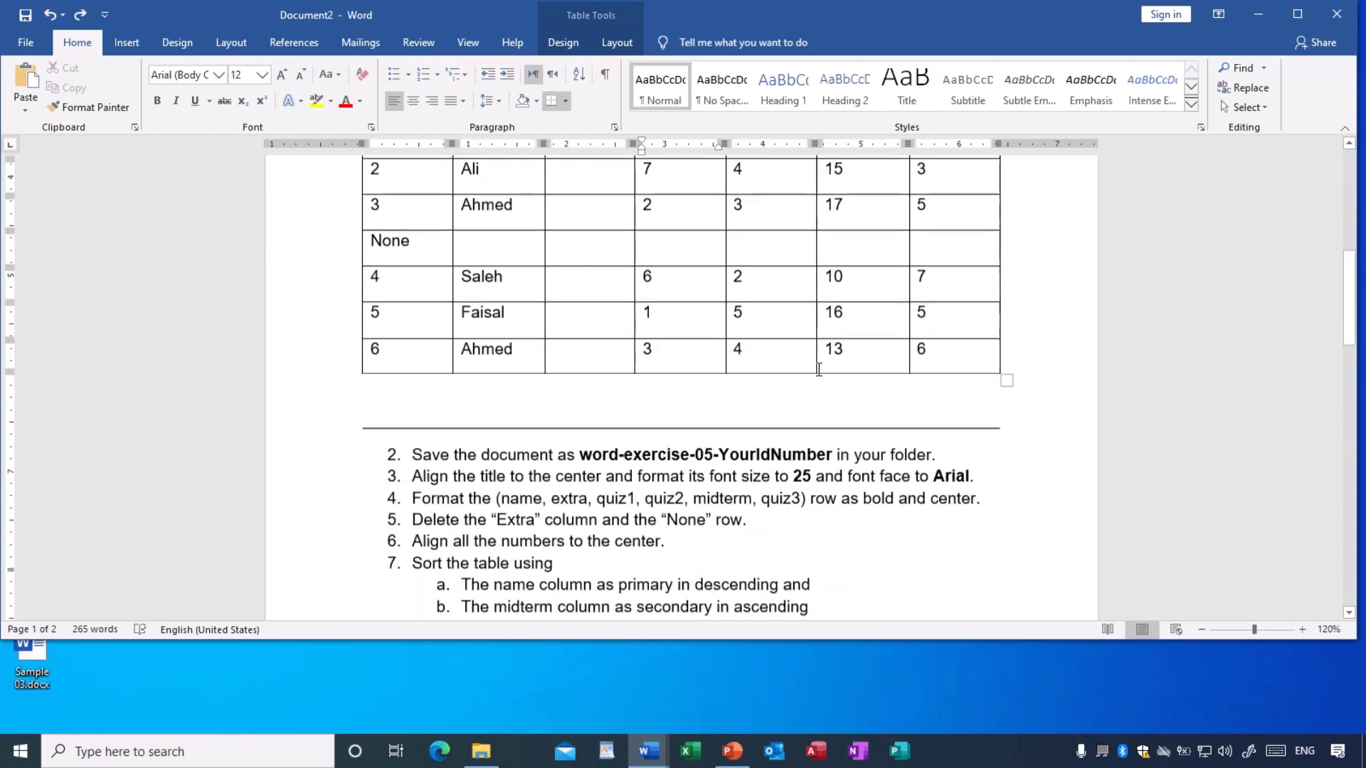
pyautogui.scroll(-1, 819, 369)
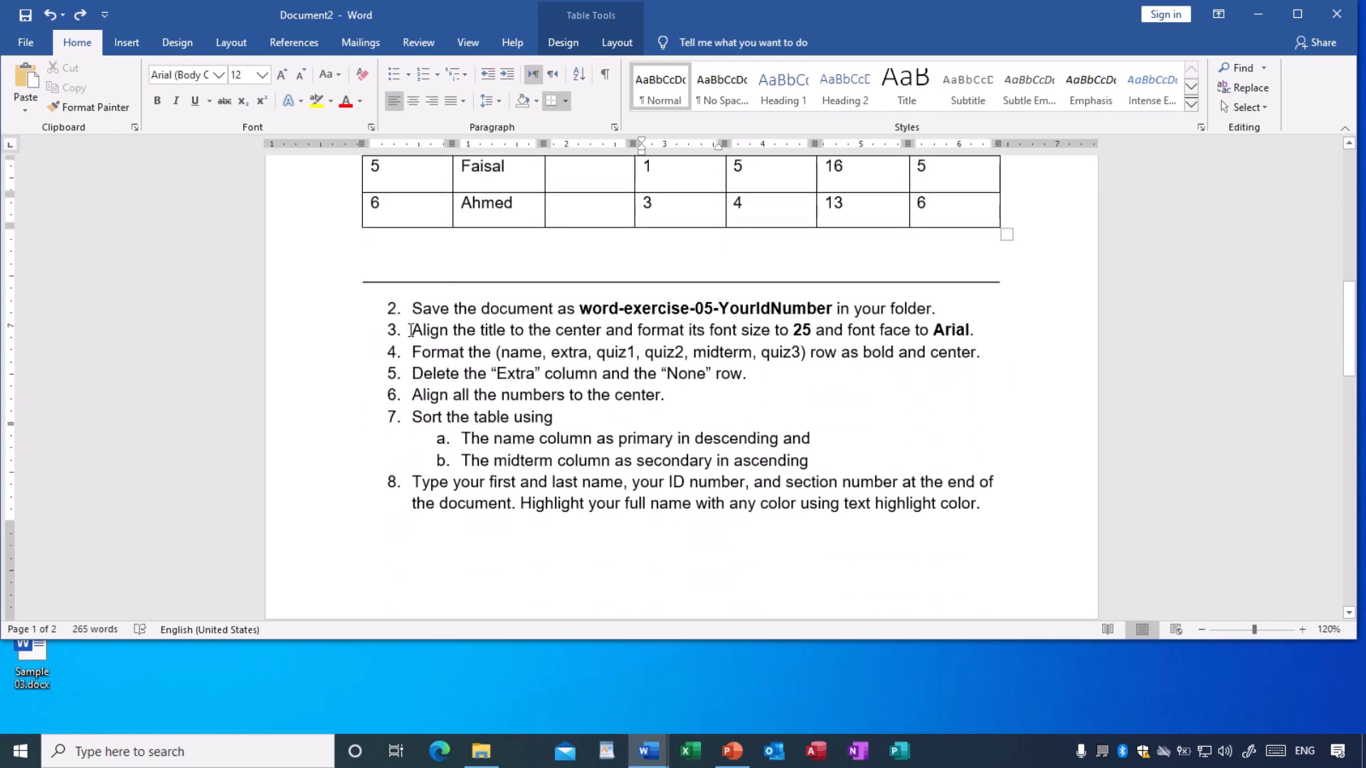
pyautogui.scroll(-1, 410, 330)
pyautogui.scroll(-6, 413, 326)
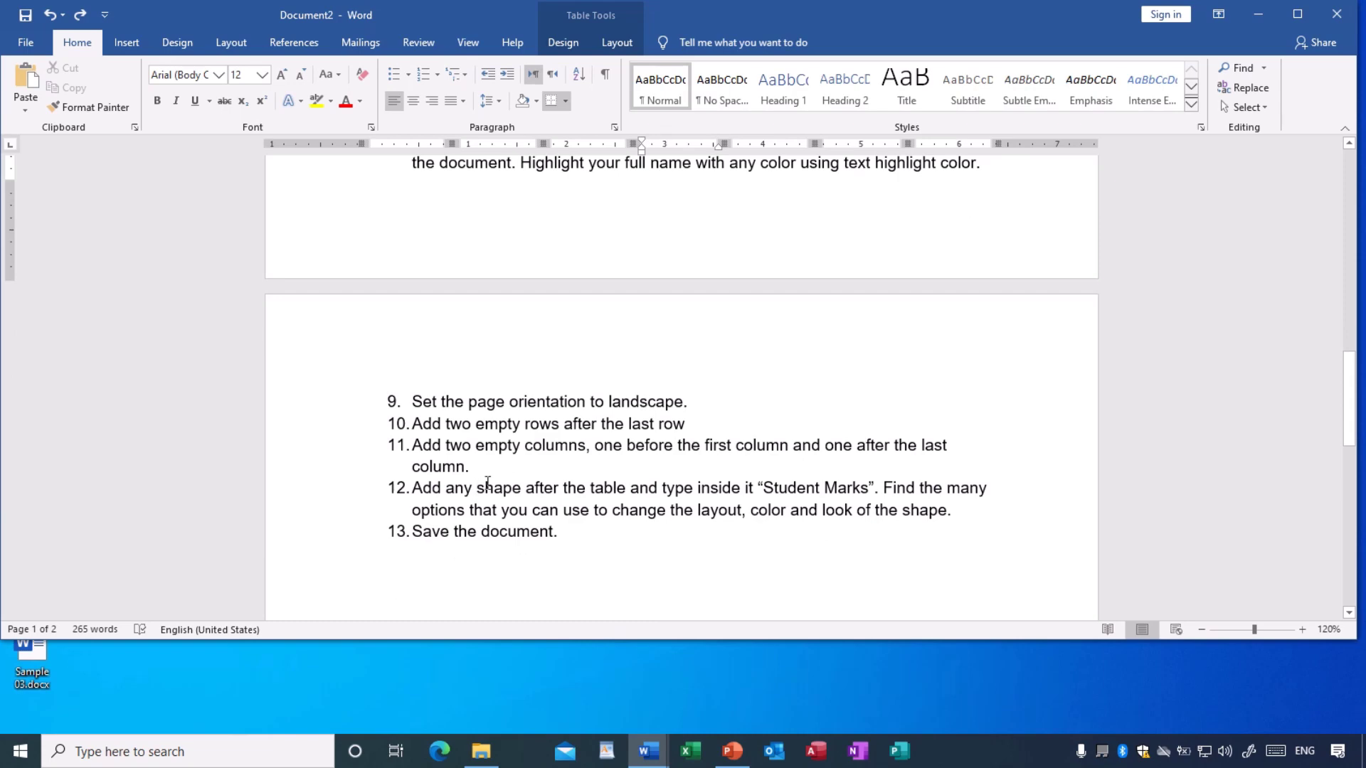
# - Scroll back to the top and drag the Word window down to expose the desktop
pyautogui.scroll(10, 487, 483)
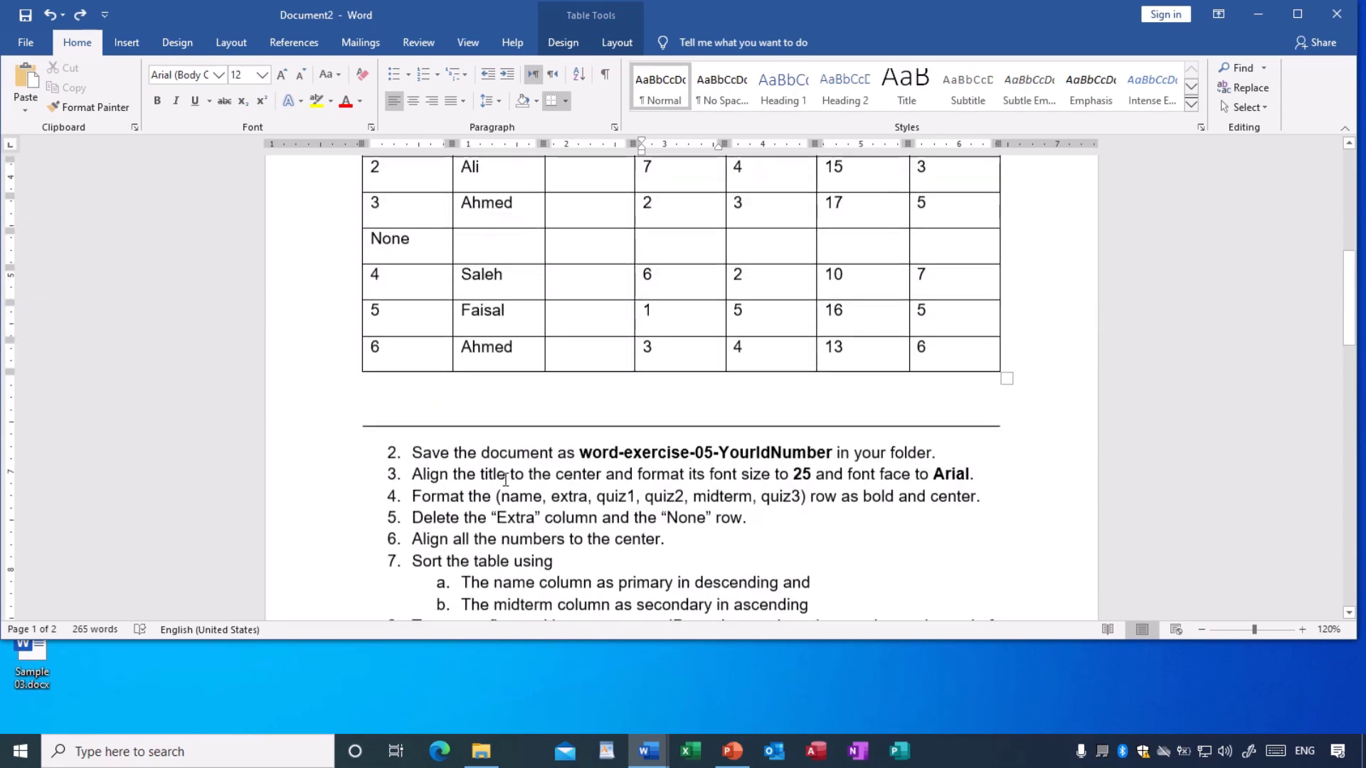
pyautogui.scroll(3, 507, 478)
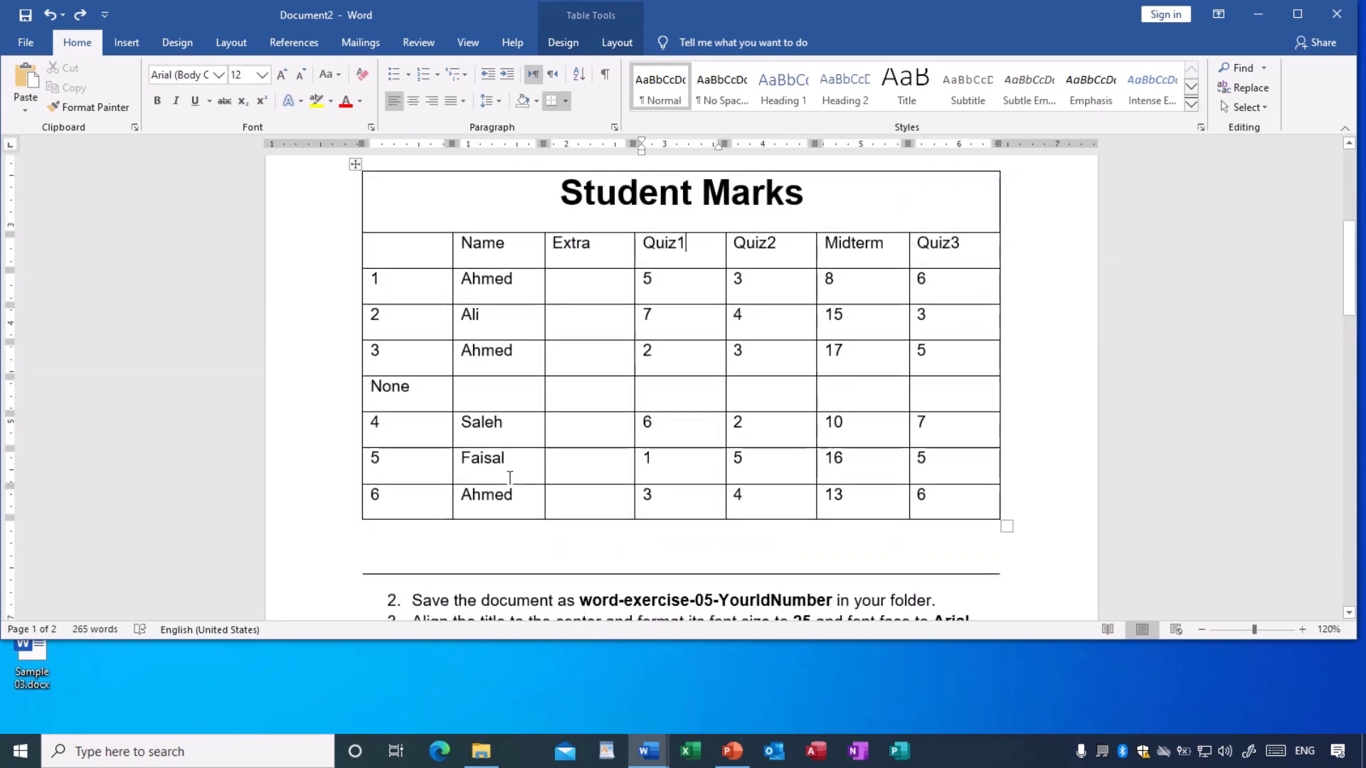
pyautogui.scroll(3, 509, 476)
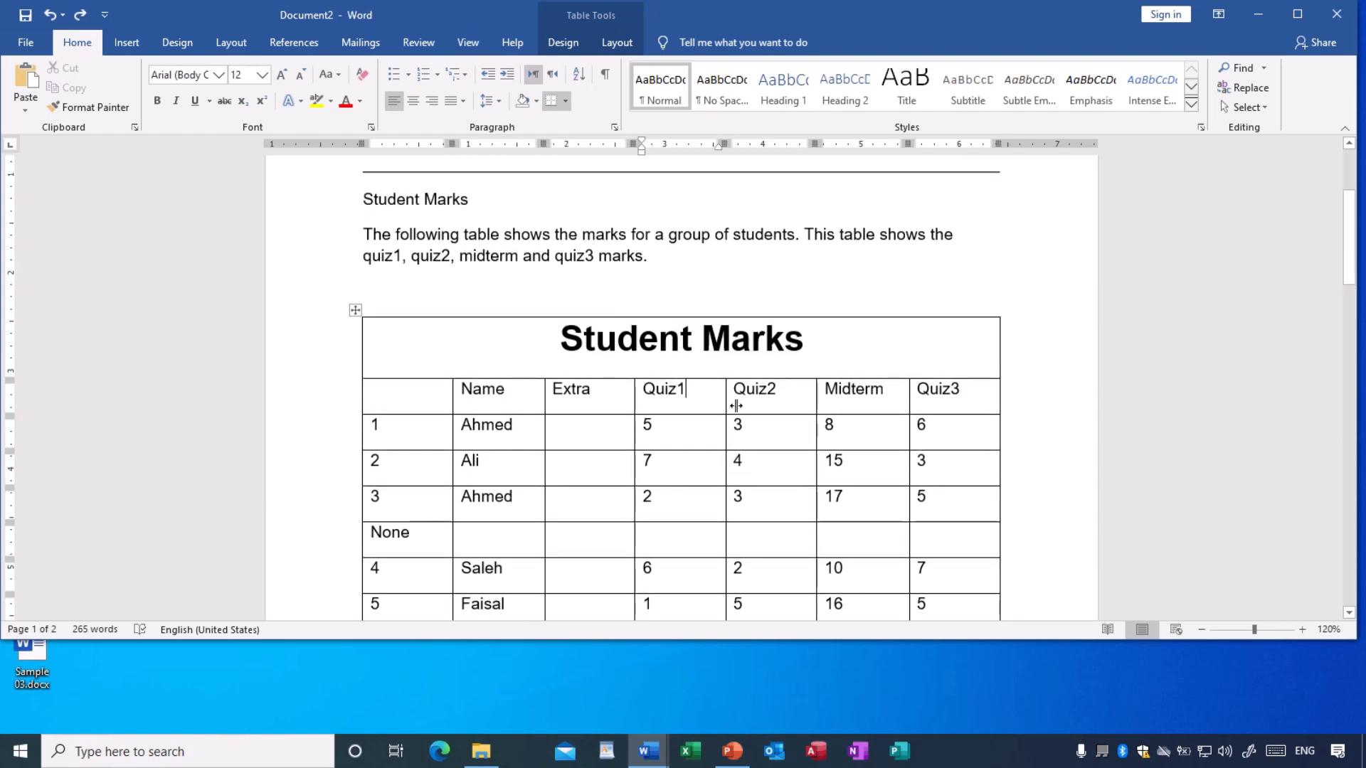
pyautogui.moveTo(956, 29); pyautogui.dragTo(963, 556)
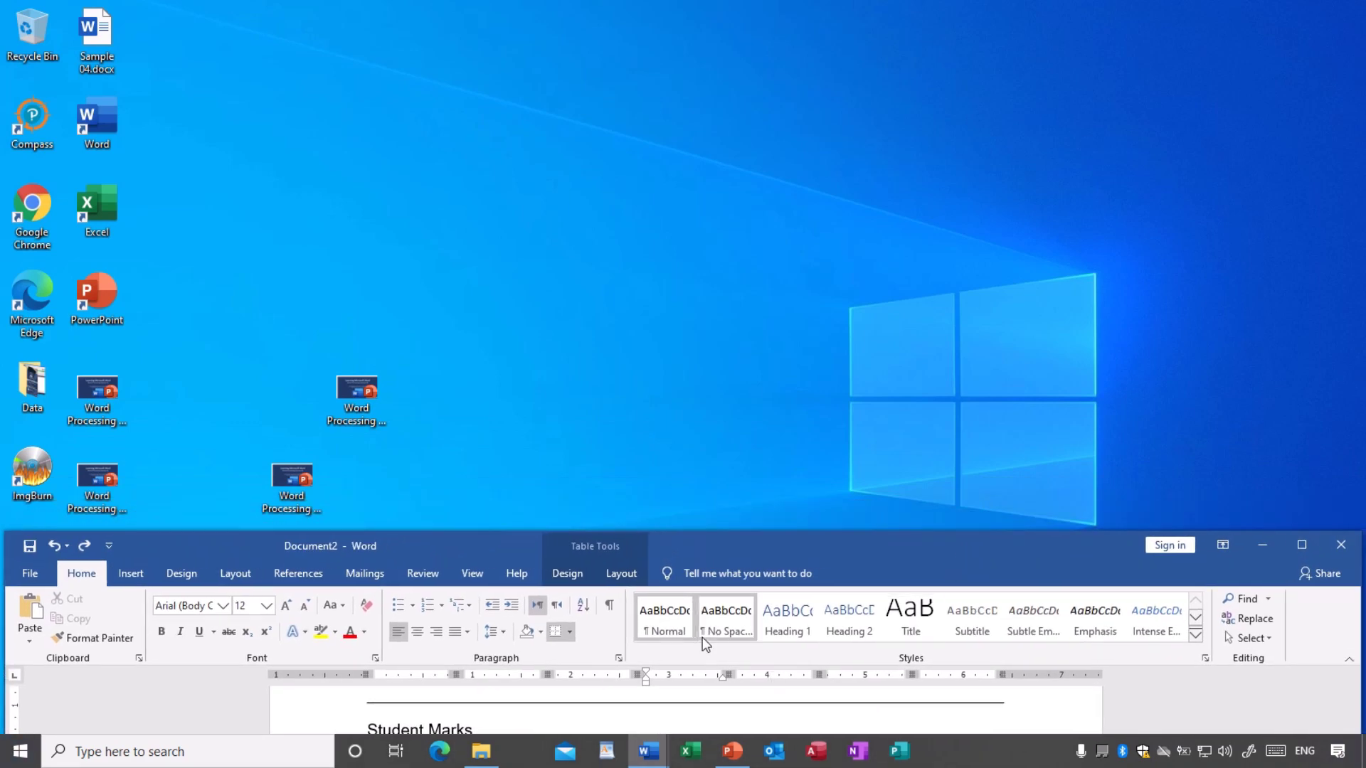
# - Switch to Document1 from the Word taskbar preview
pyautogui.moveTo(648, 762)
pyautogui.click(578, 703)
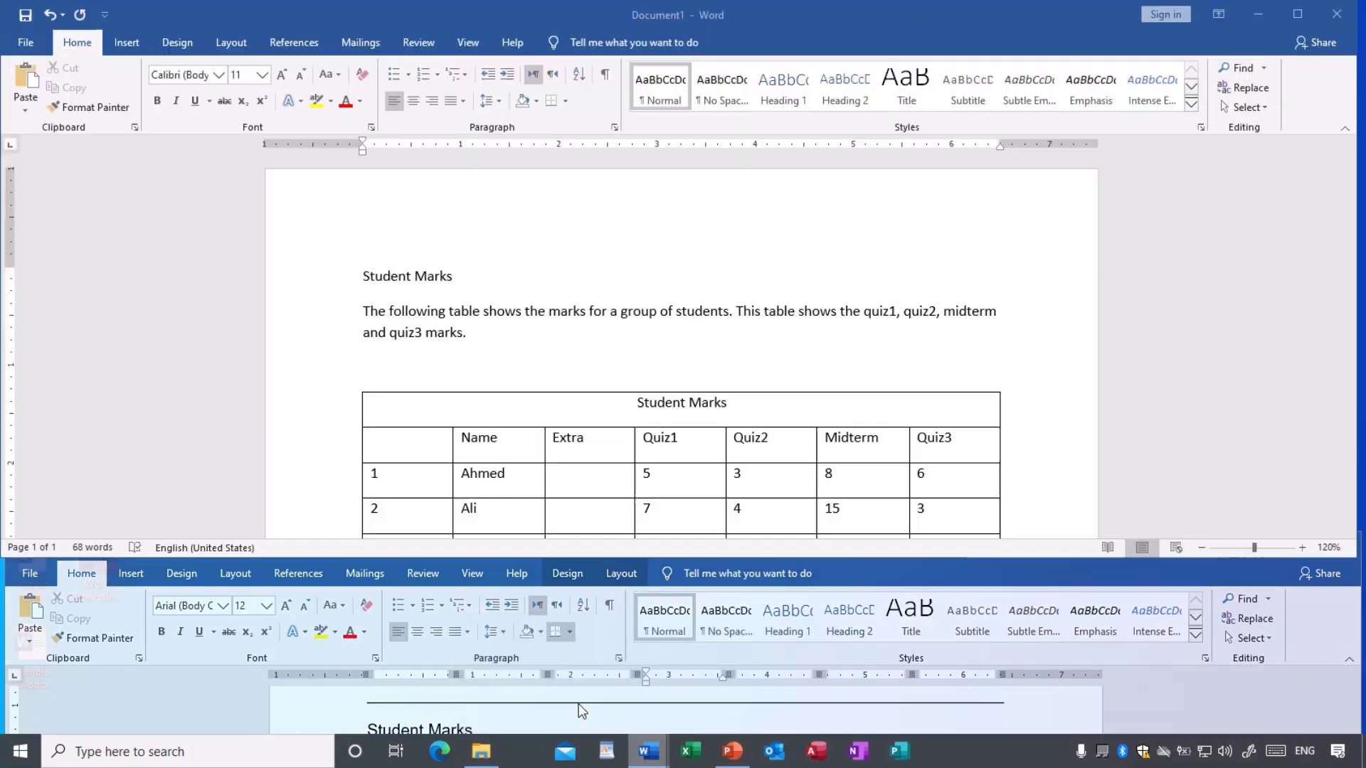
pyautogui.scroll(-5, 724, 436)
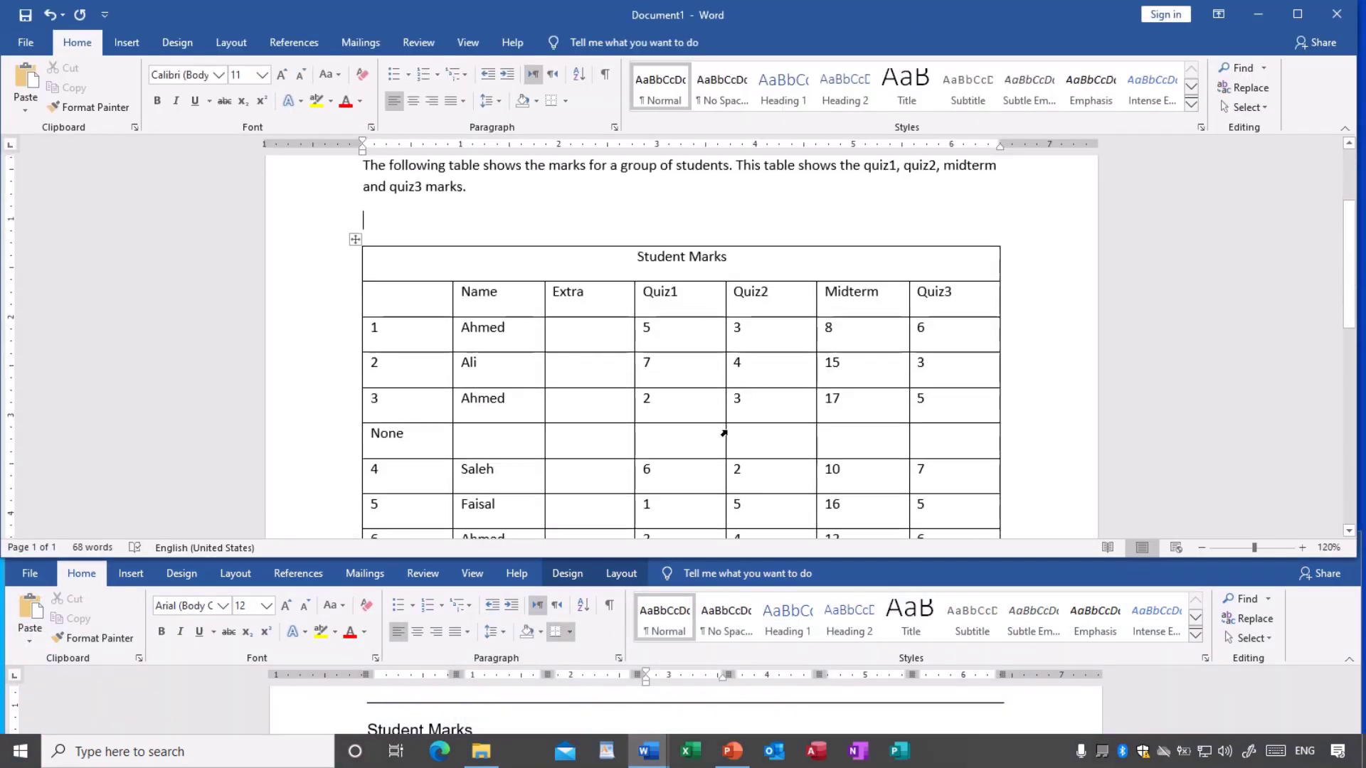
pyautogui.scroll(-5, 728, 431)
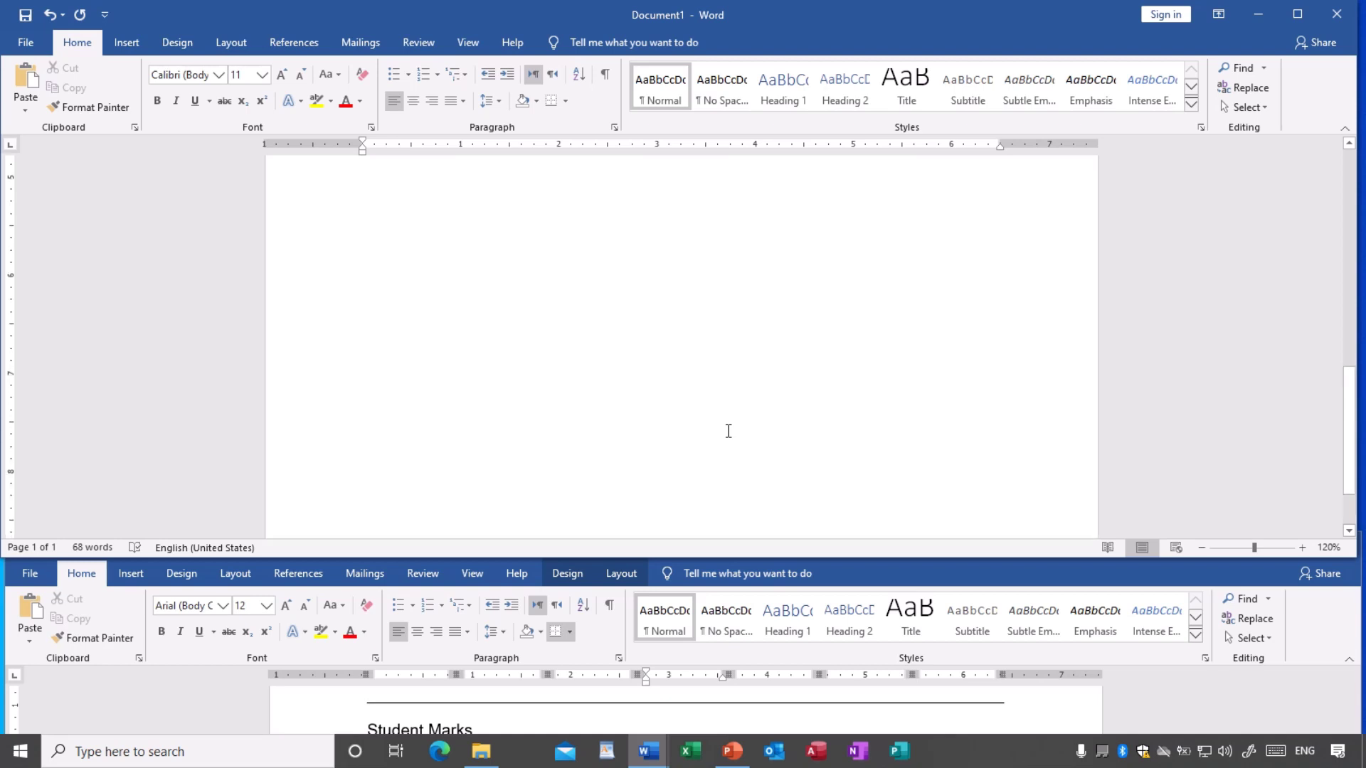
# - Review Document1's Student Marks table with Extra, Quiz1, Quiz2, Midterm and Quiz3 columns
pyautogui.scroll(6, 728, 431)
pyautogui.scroll(3, 724, 433)
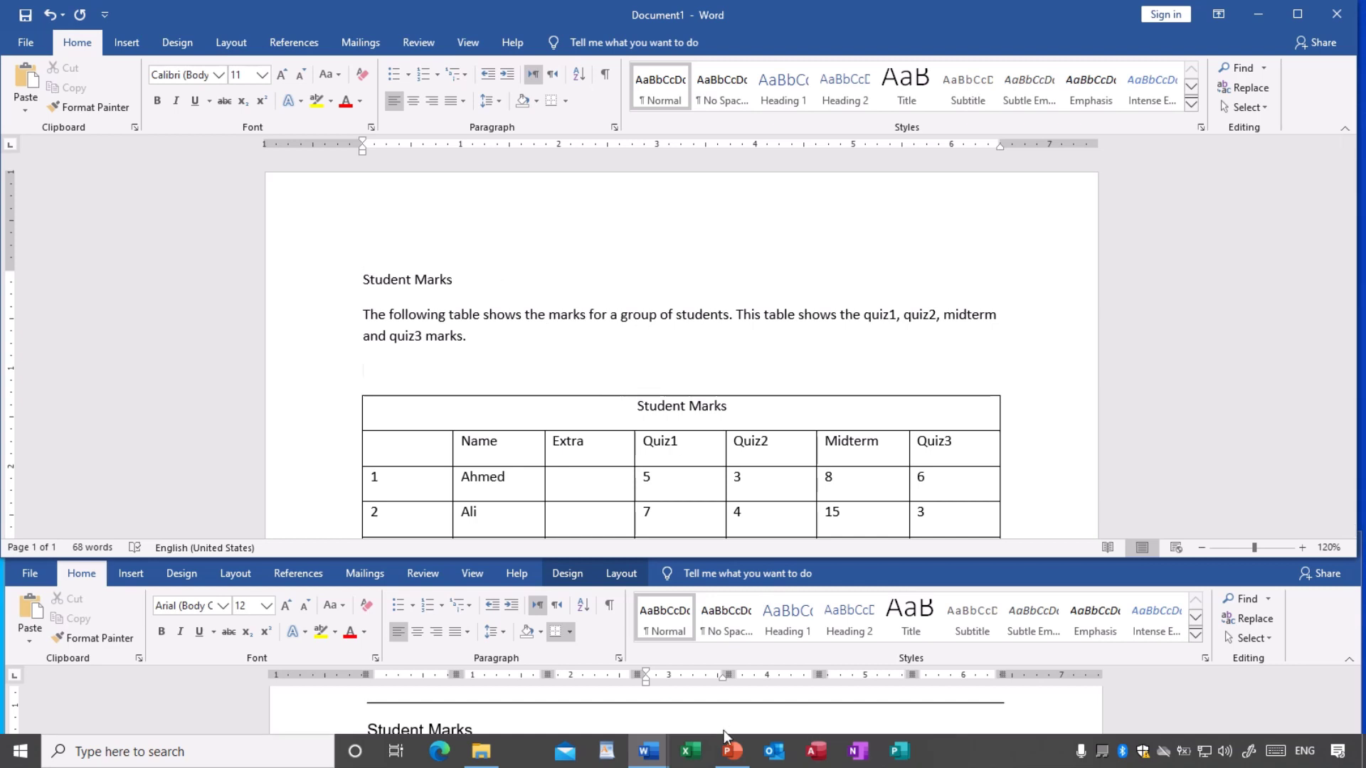
pyautogui.scroll(-4, 716, 439)
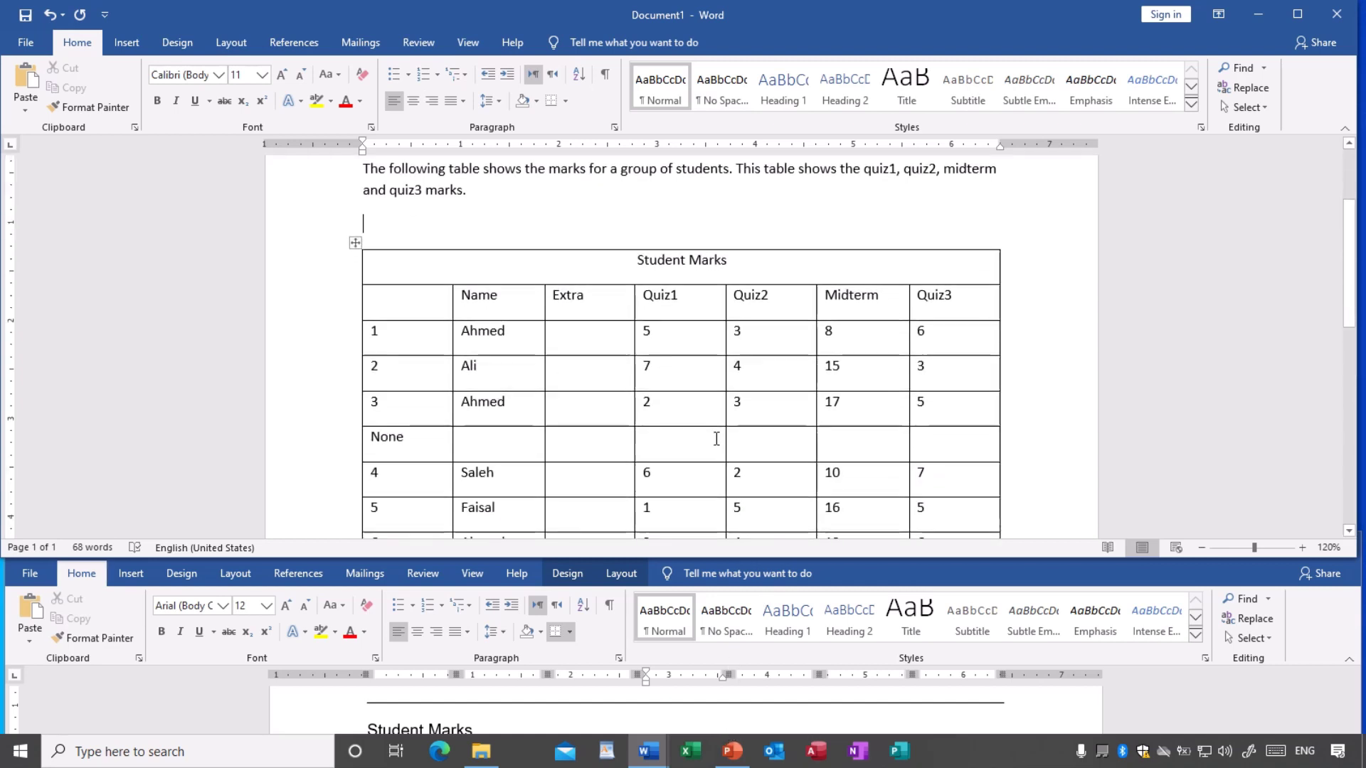
pyautogui.scroll(2, 716, 439)
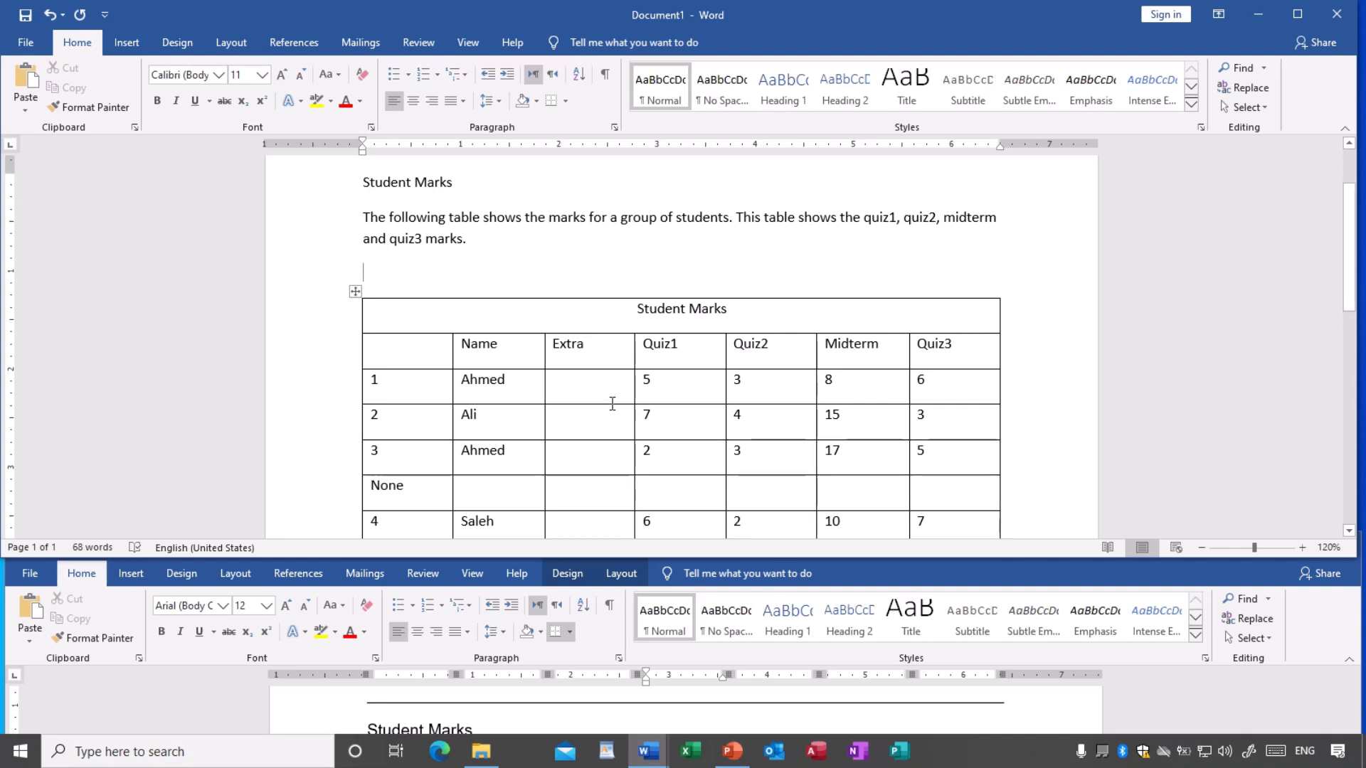
pyautogui.scroll(-3, 588, 405)
pyautogui.scroll(-1, 601, 409)
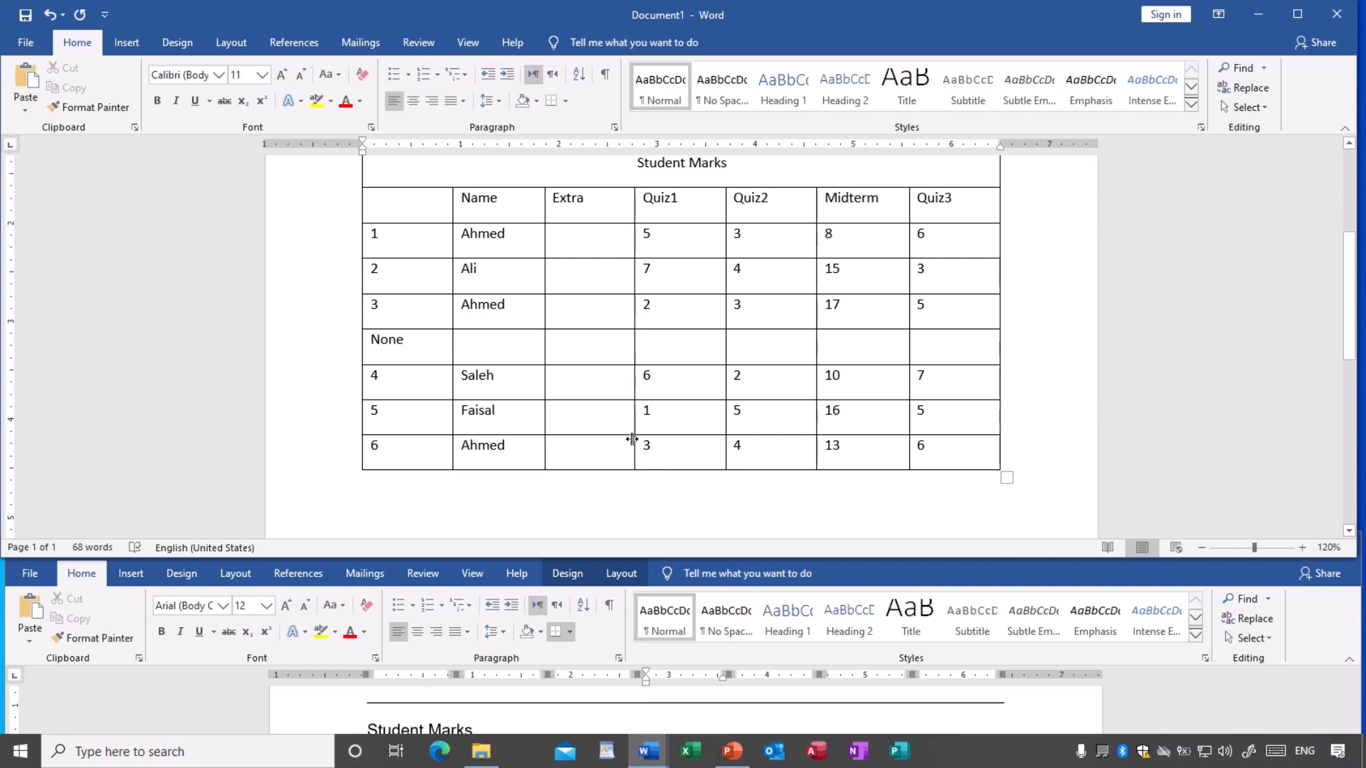
pyautogui.scroll(3, 616, 429)
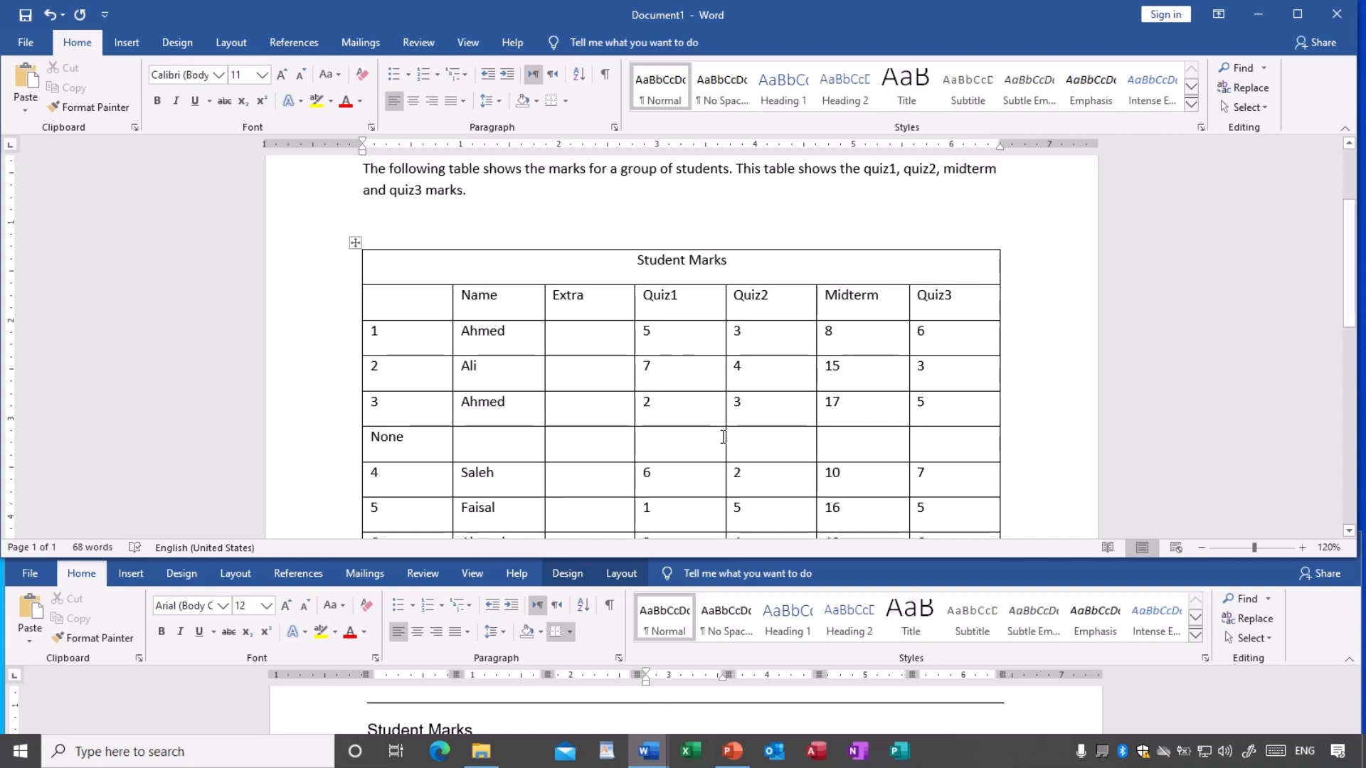
pyautogui.scroll(-1, 723, 436)
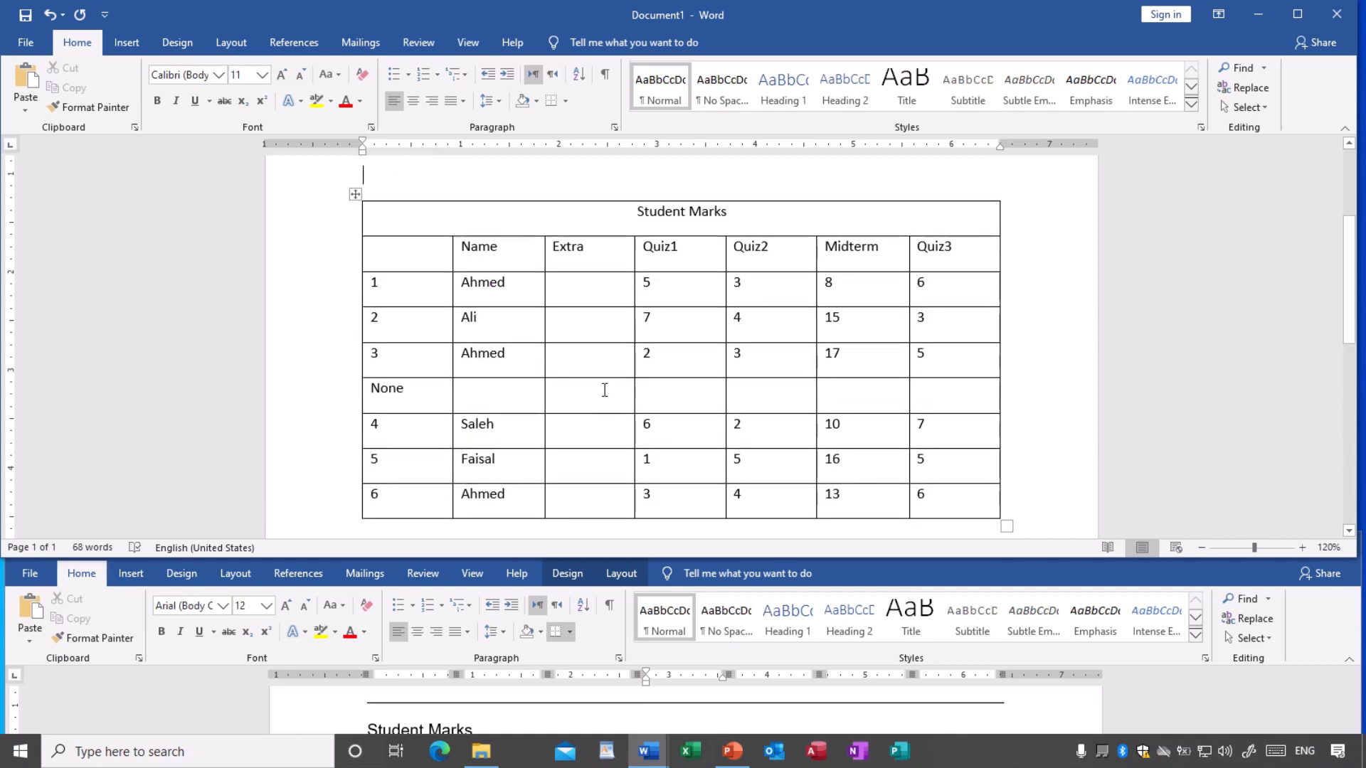
pyautogui.scroll(1, 618, 380)
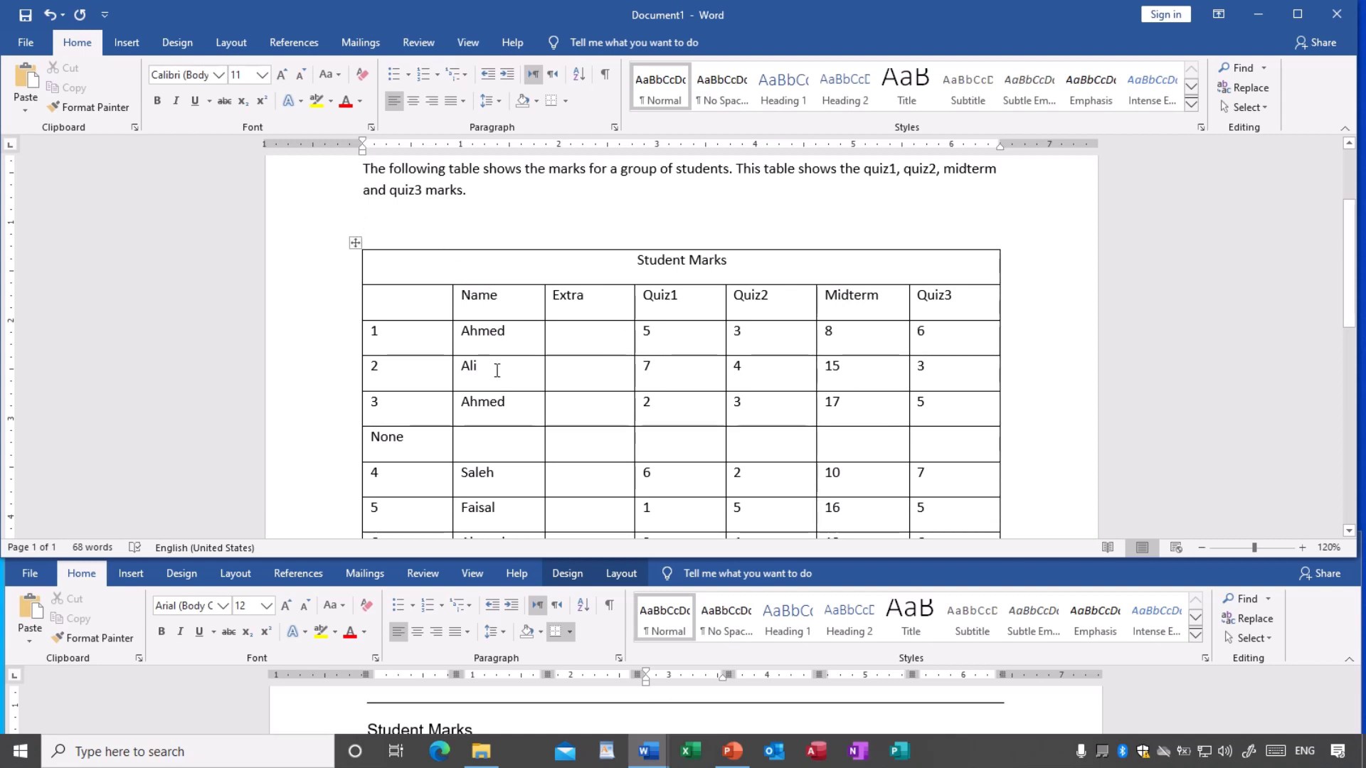
pyautogui.click(429, 296)
pyautogui.moveTo(428, 333); pyautogui.dragTo(427, 526)
pyautogui.scroll(-1, 535, 323)
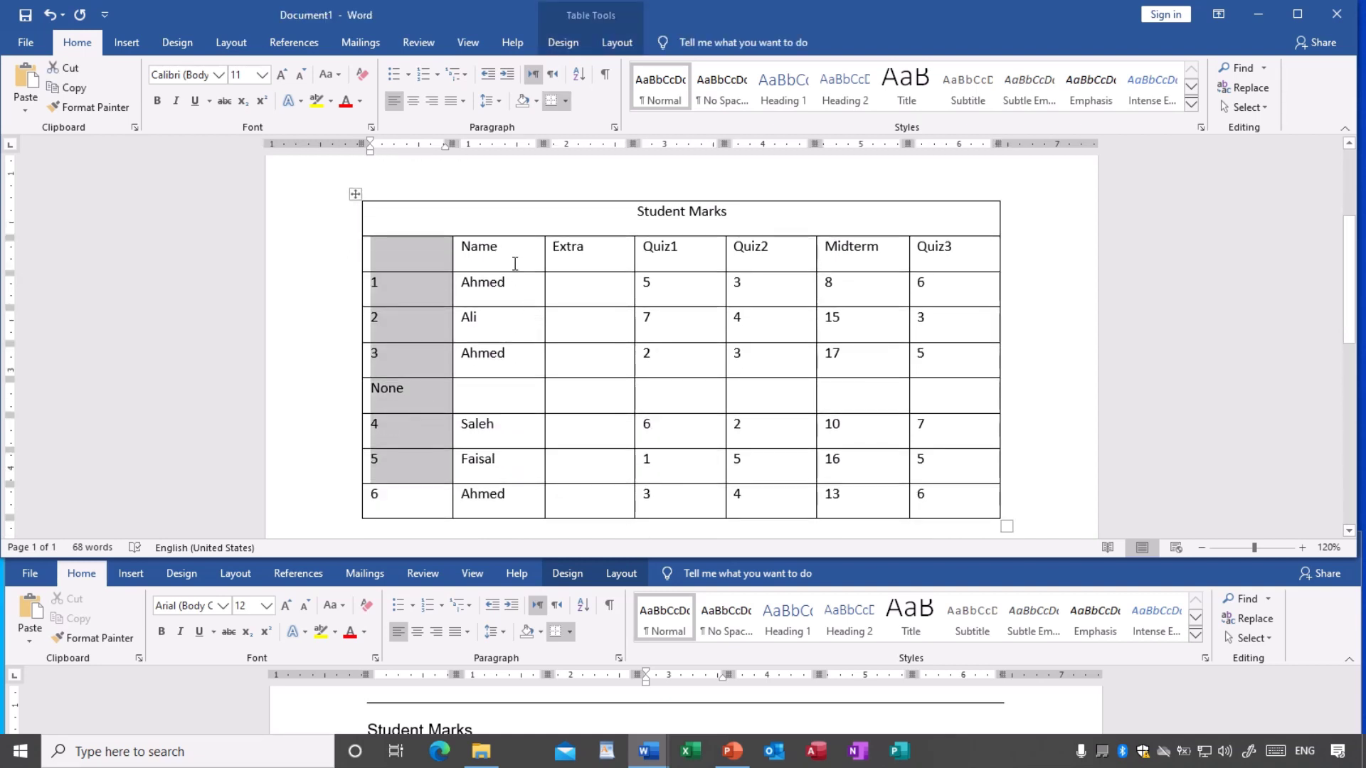
pyautogui.moveTo(515, 265); pyautogui.dragTo(515, 497)
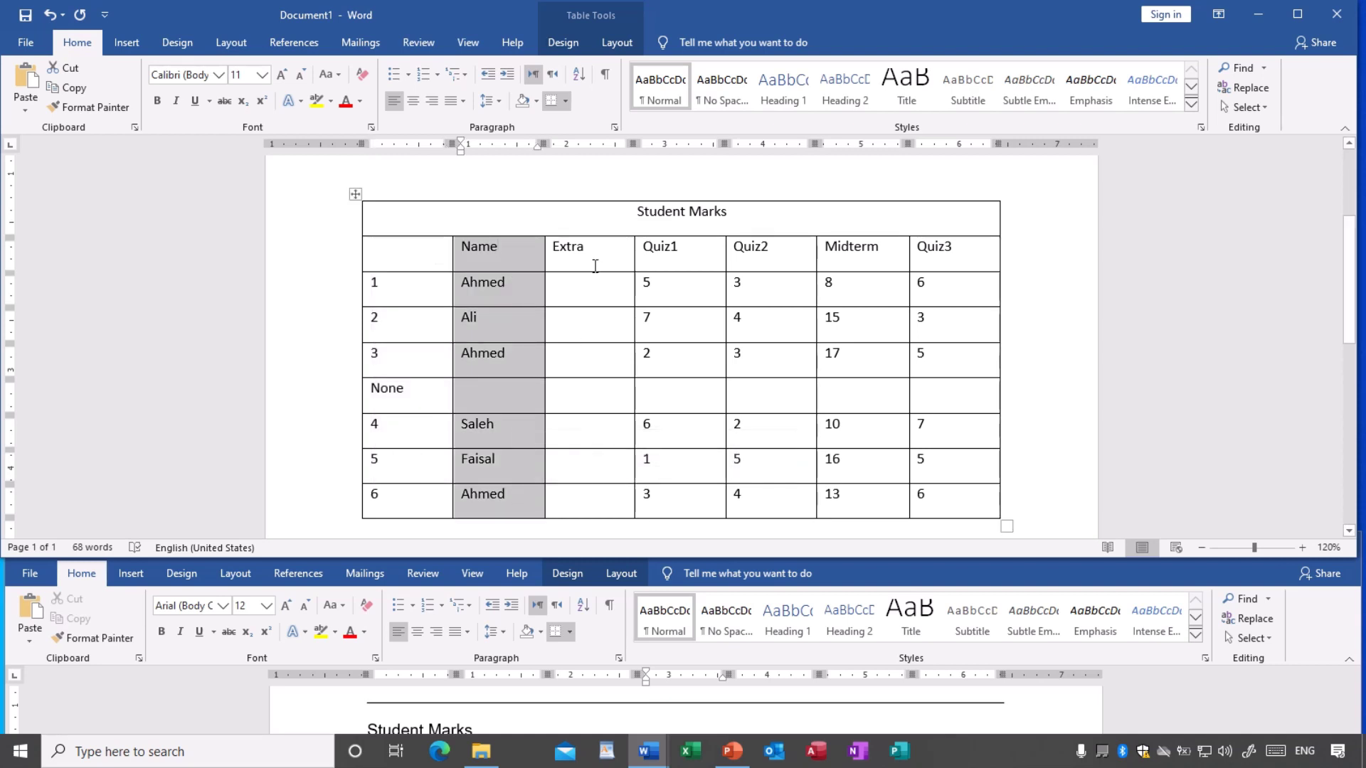
pyautogui.moveTo(594, 266); pyautogui.dragTo(599, 498)
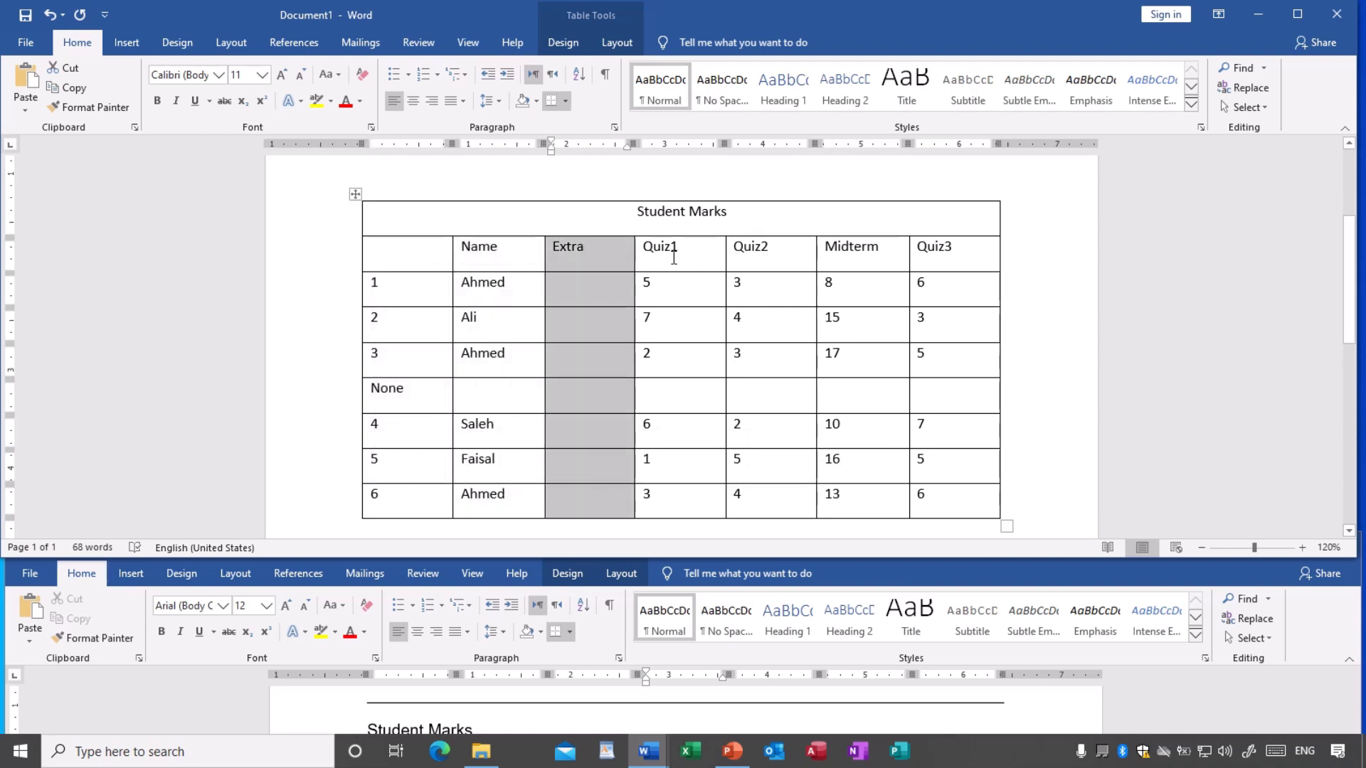
pyautogui.moveTo(674, 257); pyautogui.dragTo(677, 491)
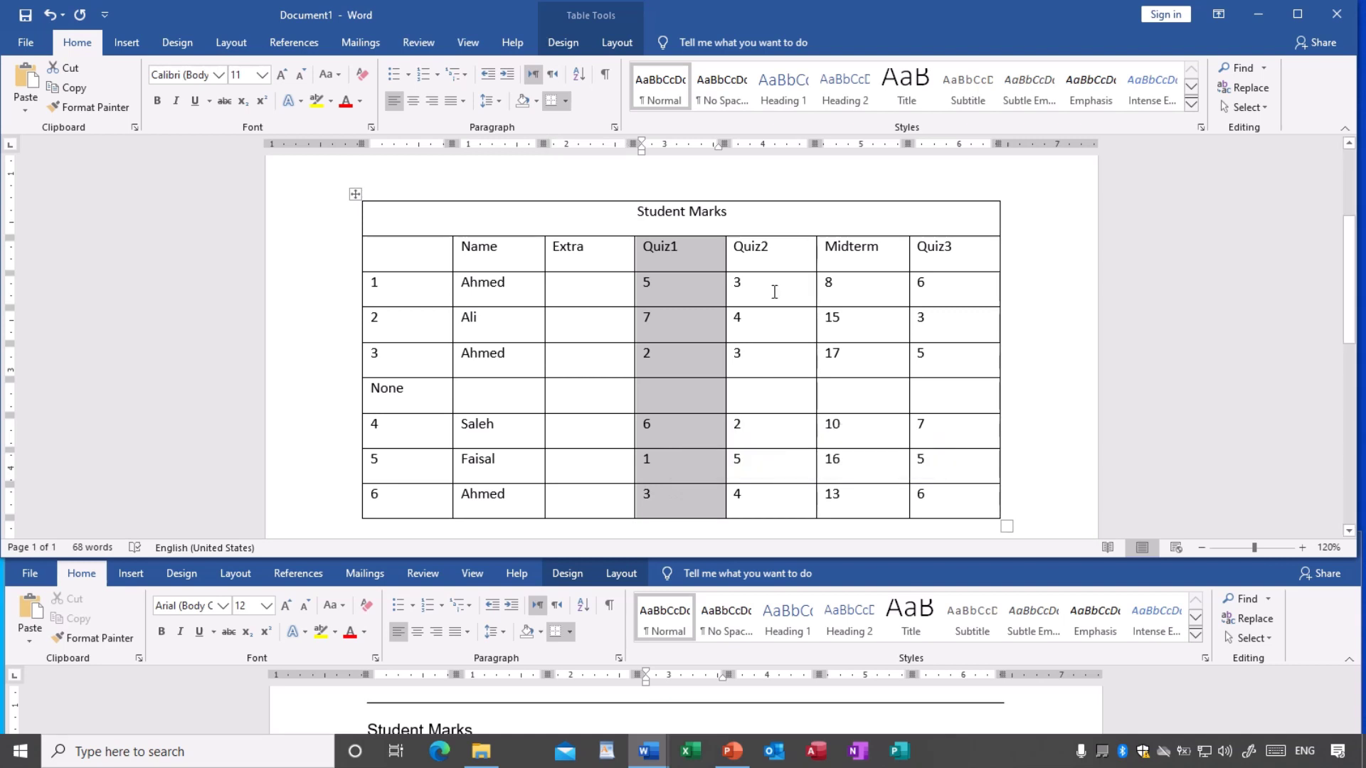
pyautogui.moveTo(761, 253); pyautogui.dragTo(774, 505)
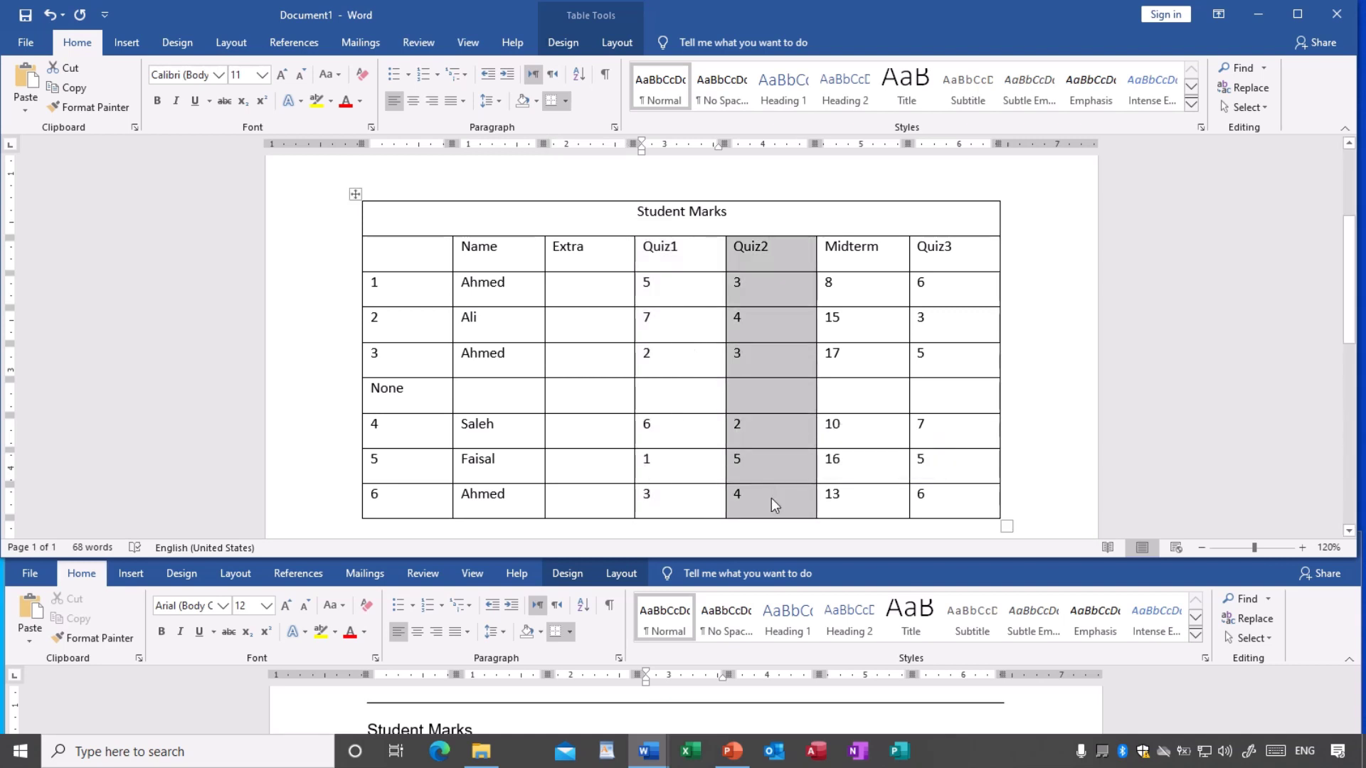
pyautogui.click(530, 371)
pyautogui.moveTo(426, 325); pyautogui.dragTo(941, 332)
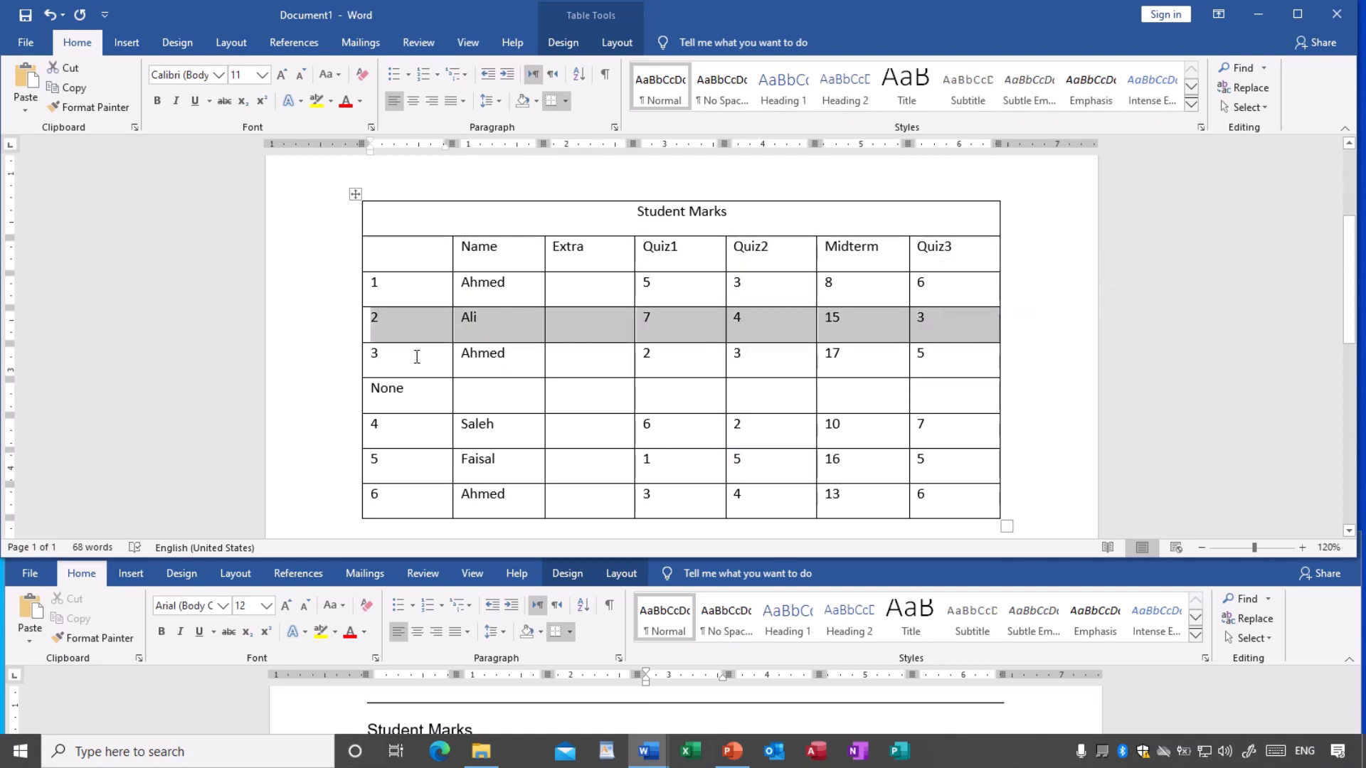
pyautogui.moveTo(417, 356); pyautogui.dragTo(923, 370)
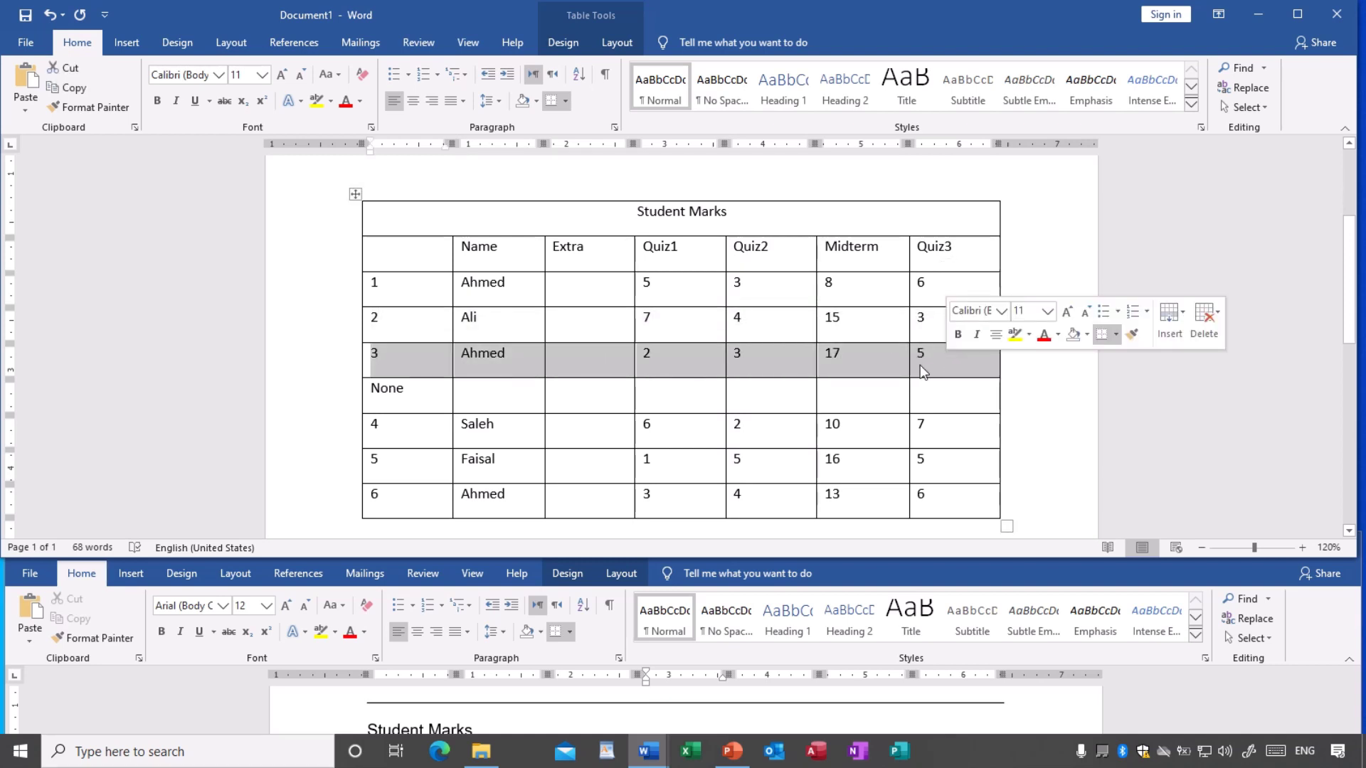
pyautogui.click(607, 398)
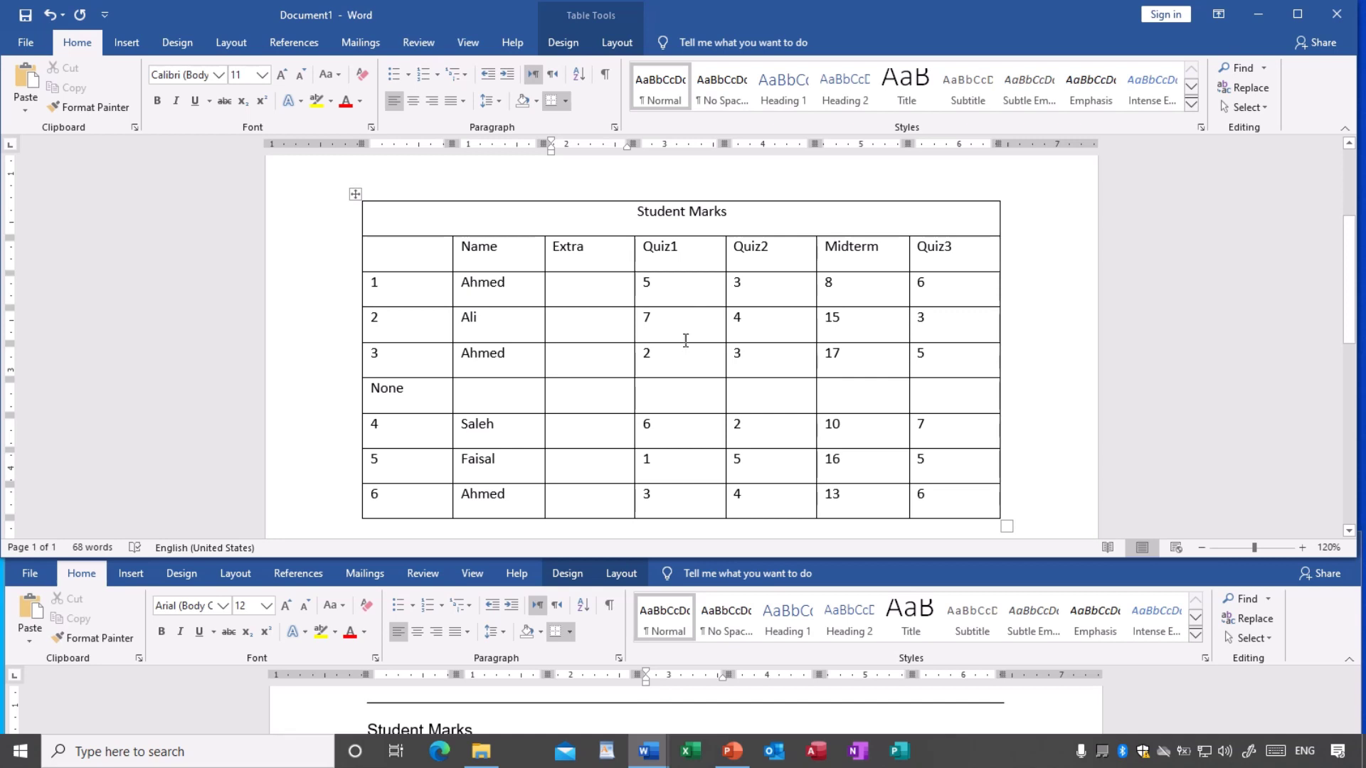
pyautogui.click(650, 317)
pyautogui.doubleClick(650, 316)
pyautogui.click(664, 320)
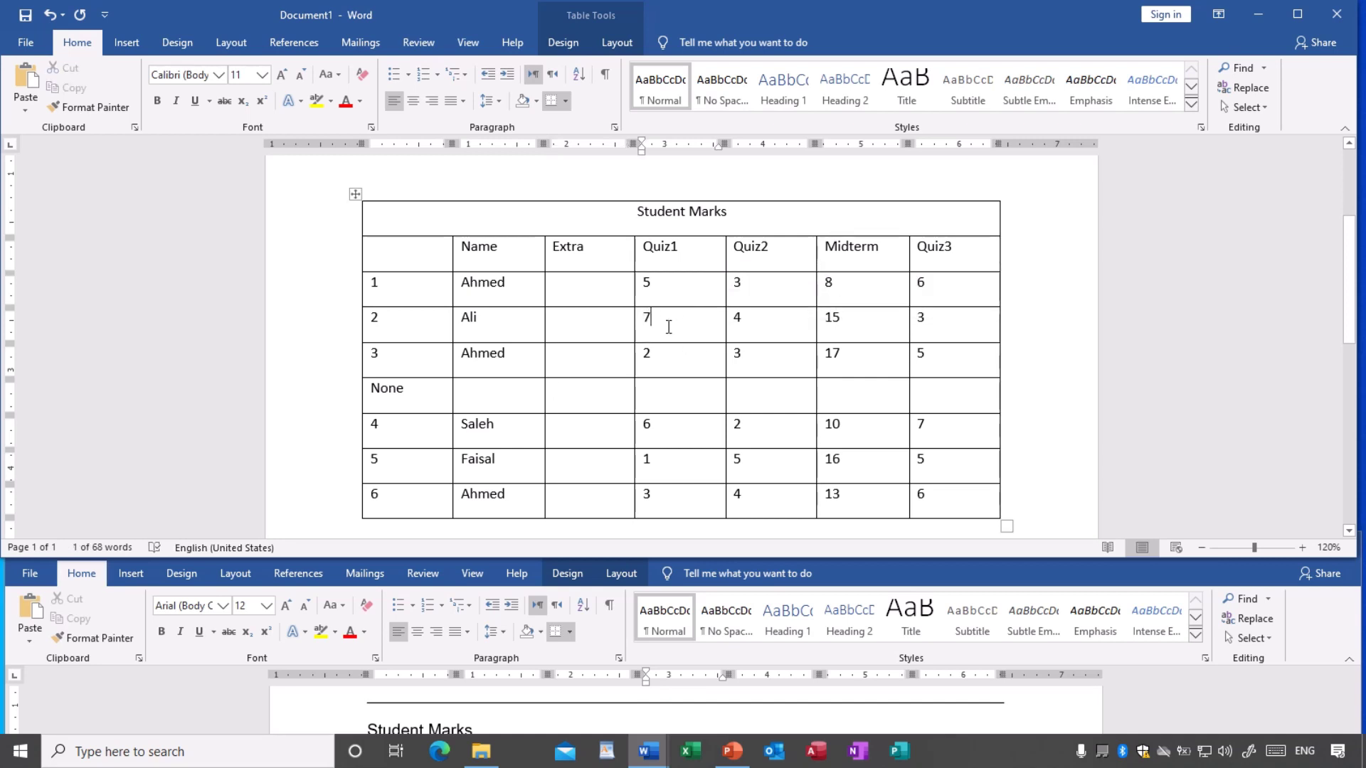
pyautogui.click(766, 329)
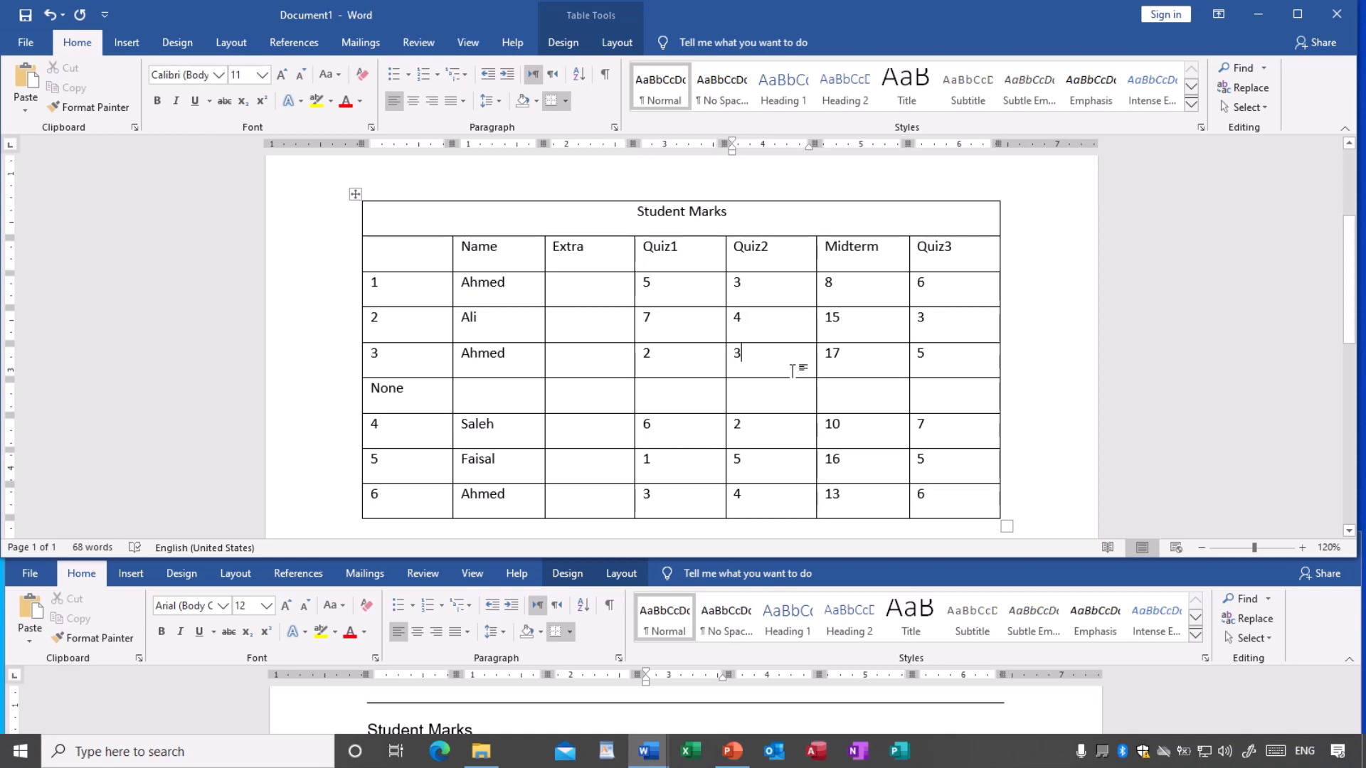
pyautogui.click(770, 408)
pyautogui.click(616, 403)
pyautogui.scroll(1, 660, 380)
pyautogui.scroll(-1, 660, 379)
pyautogui.press('Up')
pyautogui.press('Up')
pyautogui.moveTo(430, 250); pyautogui.dragTo(935, 256)
pyautogui.moveTo(391, 279); pyautogui.dragTo(941, 292)
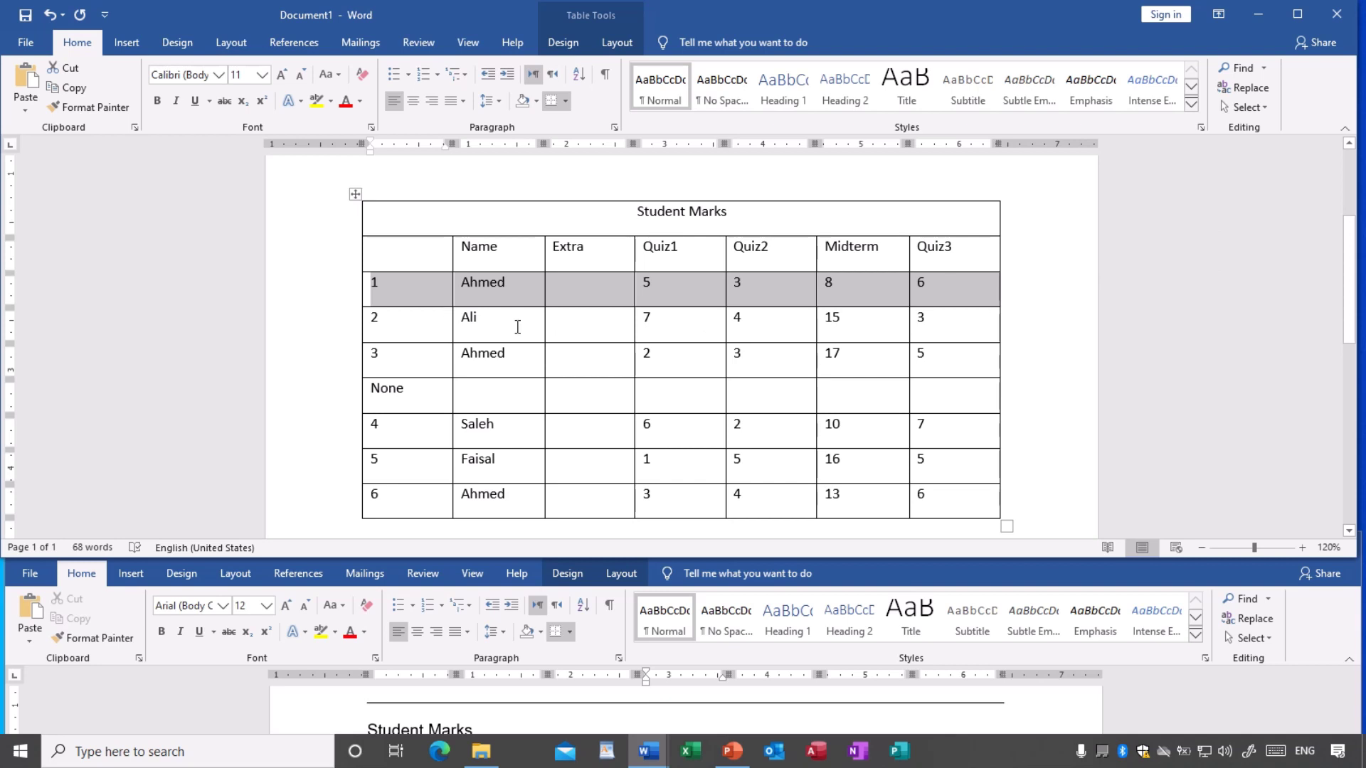
pyautogui.moveTo(517, 326); pyautogui.dragTo(945, 335)
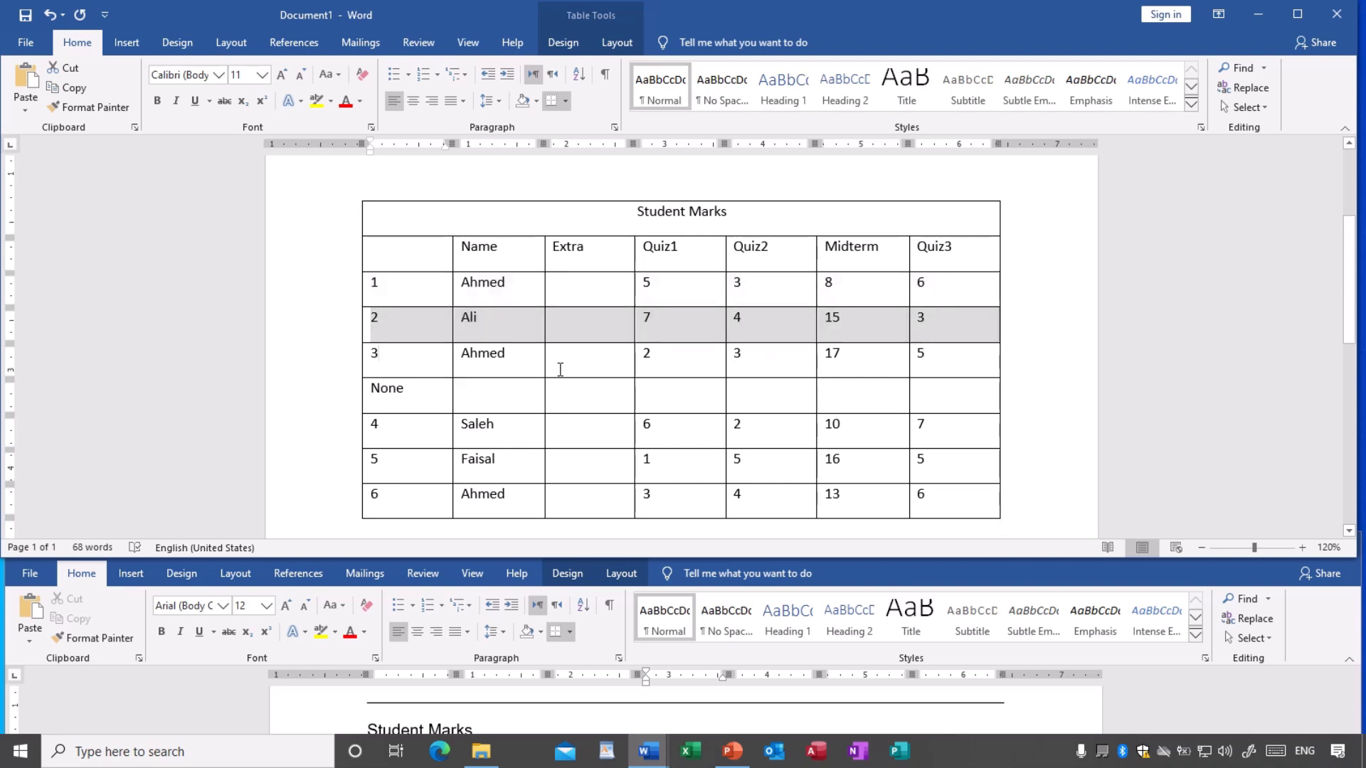
pyautogui.moveTo(561, 370); pyautogui.dragTo(946, 366)
pyautogui.moveTo(422, 402); pyautogui.dragTo(923, 411)
pyautogui.moveTo(453, 442); pyautogui.dragTo(939, 433)
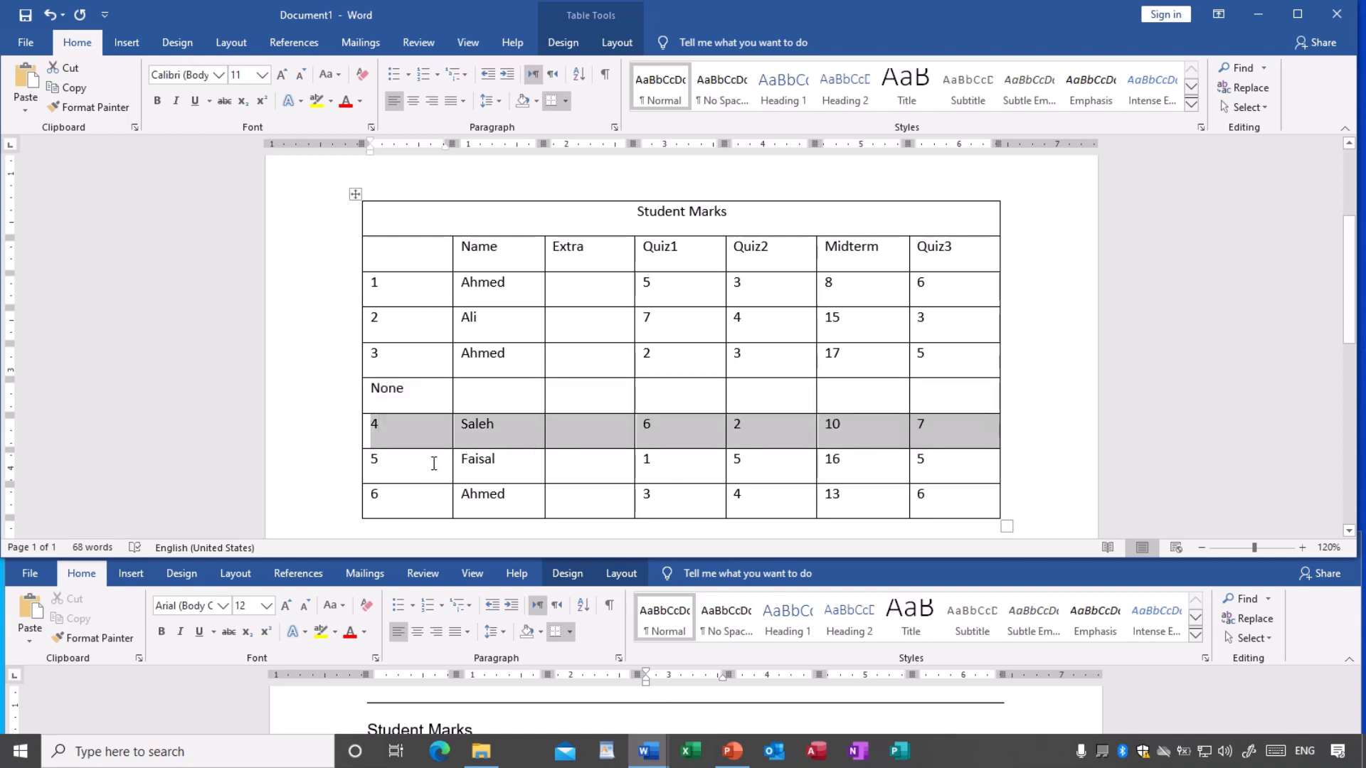
pyautogui.moveTo(433, 463); pyautogui.dragTo(931, 461)
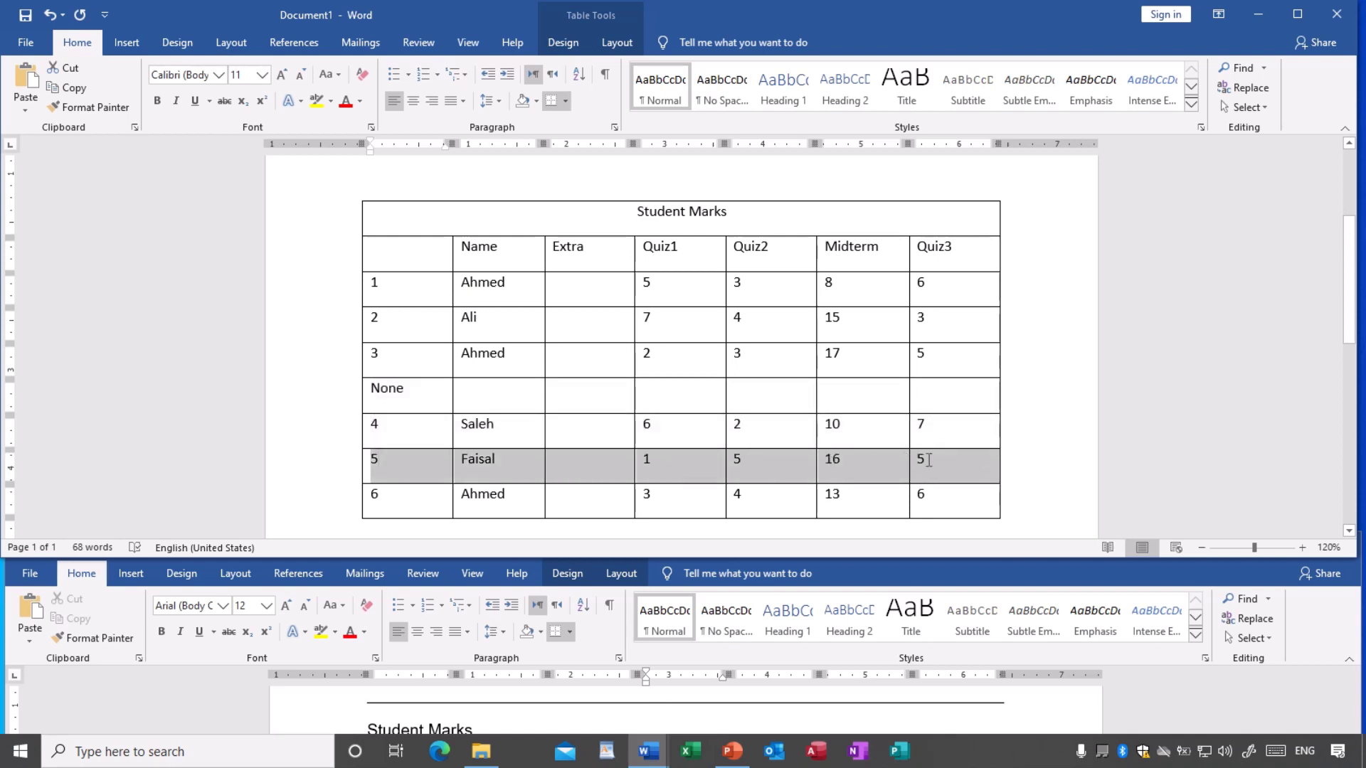
pyautogui.moveTo(422, 502)
pyautogui.mouseDown()
pyautogui.moveTo(917, 495)
pyautogui.moveTo(899, 492)
pyautogui.mouseUp()
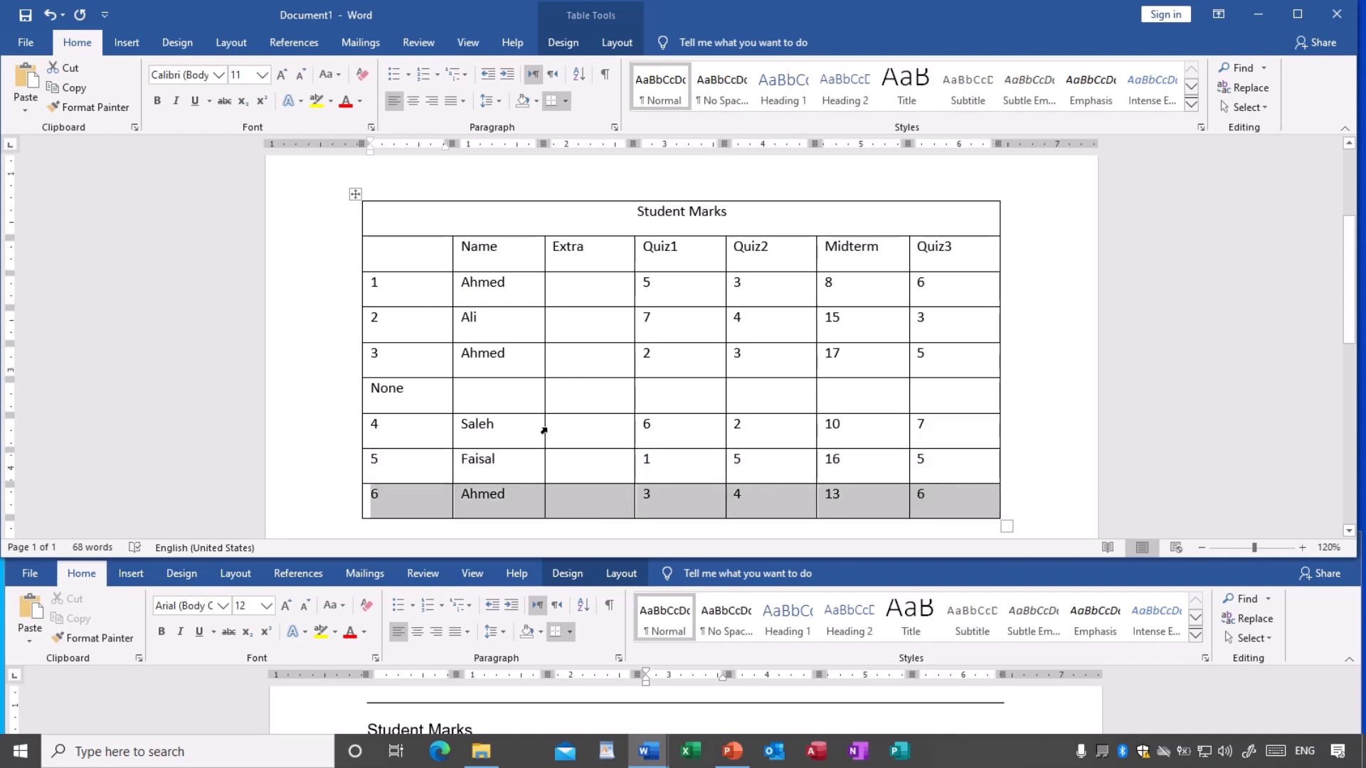
pyautogui.click(503, 394)
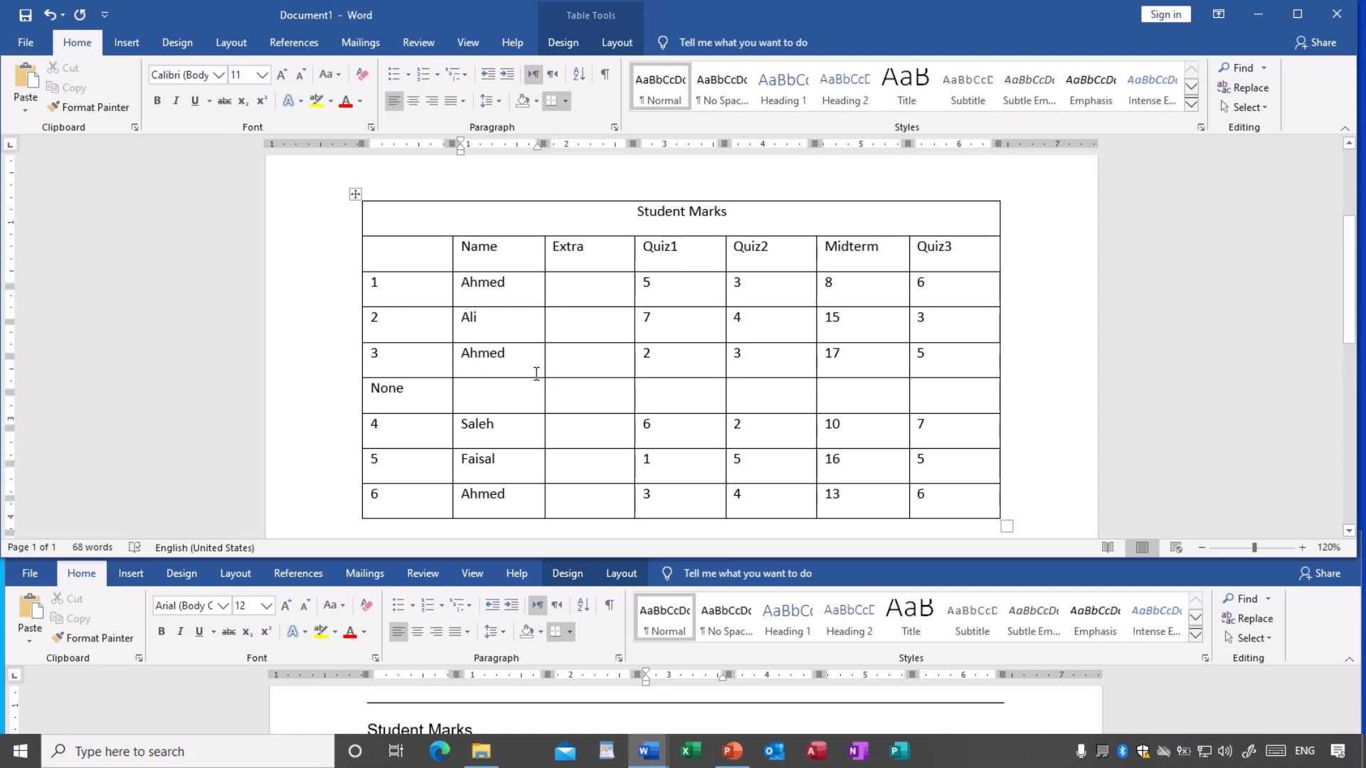
# - Put the caret on the empty line above the Student Marks table and open Insert > Table
pyautogui.scroll(2, 537, 373)
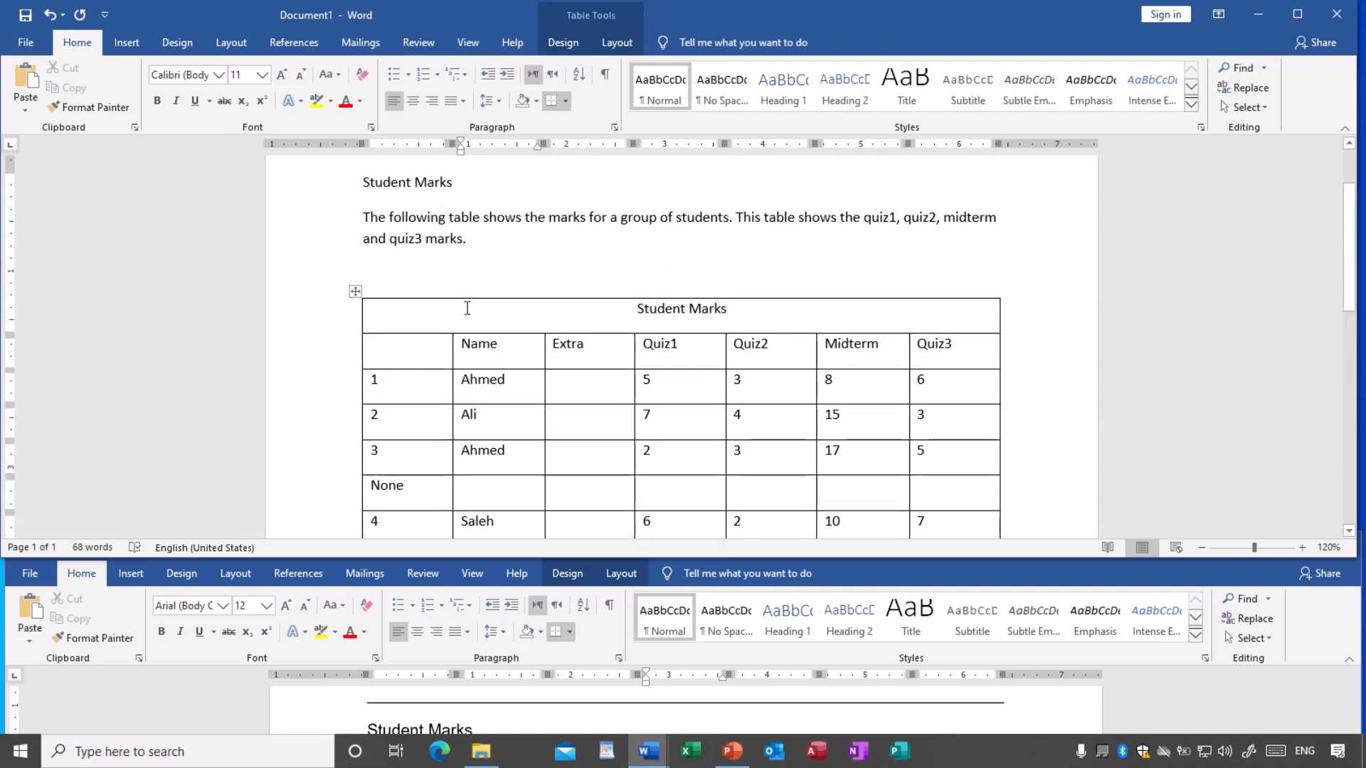
pyautogui.click(407, 270)
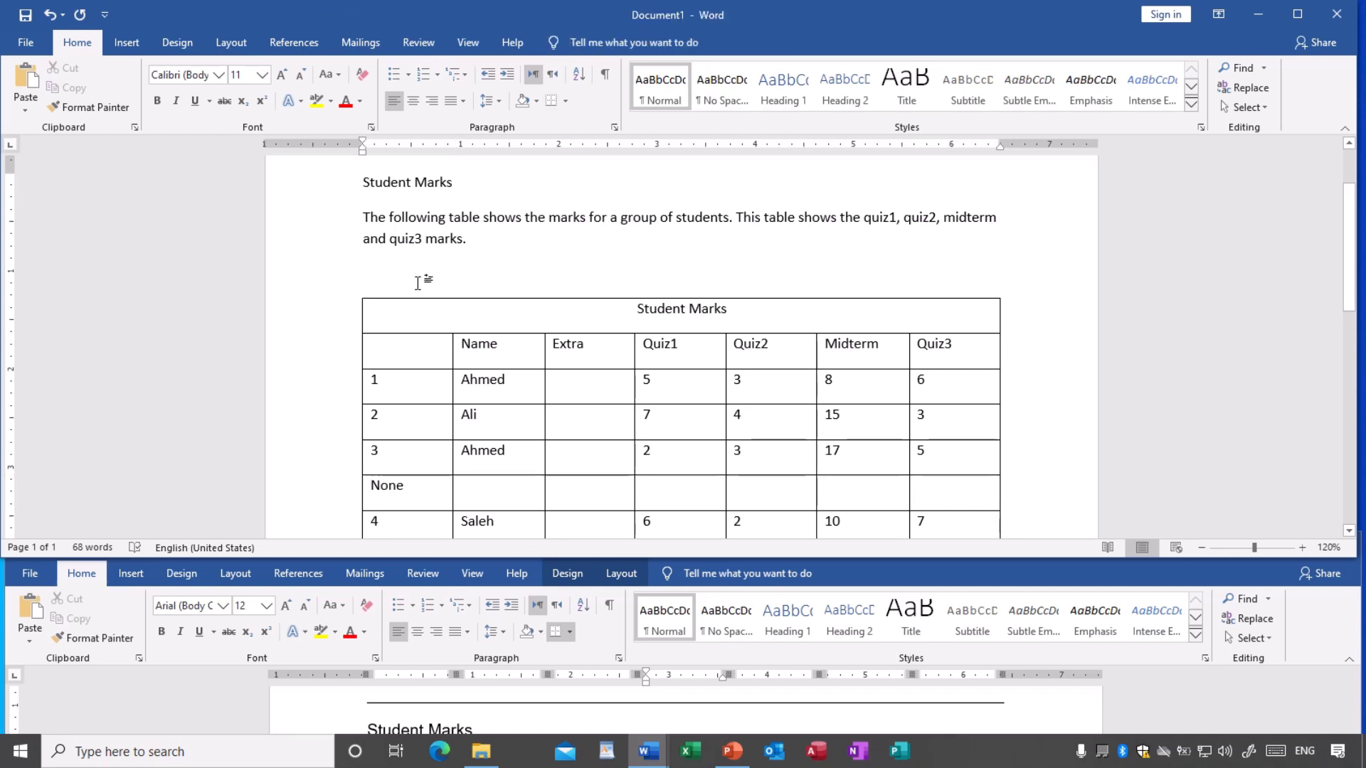
pyautogui.click(127, 44)
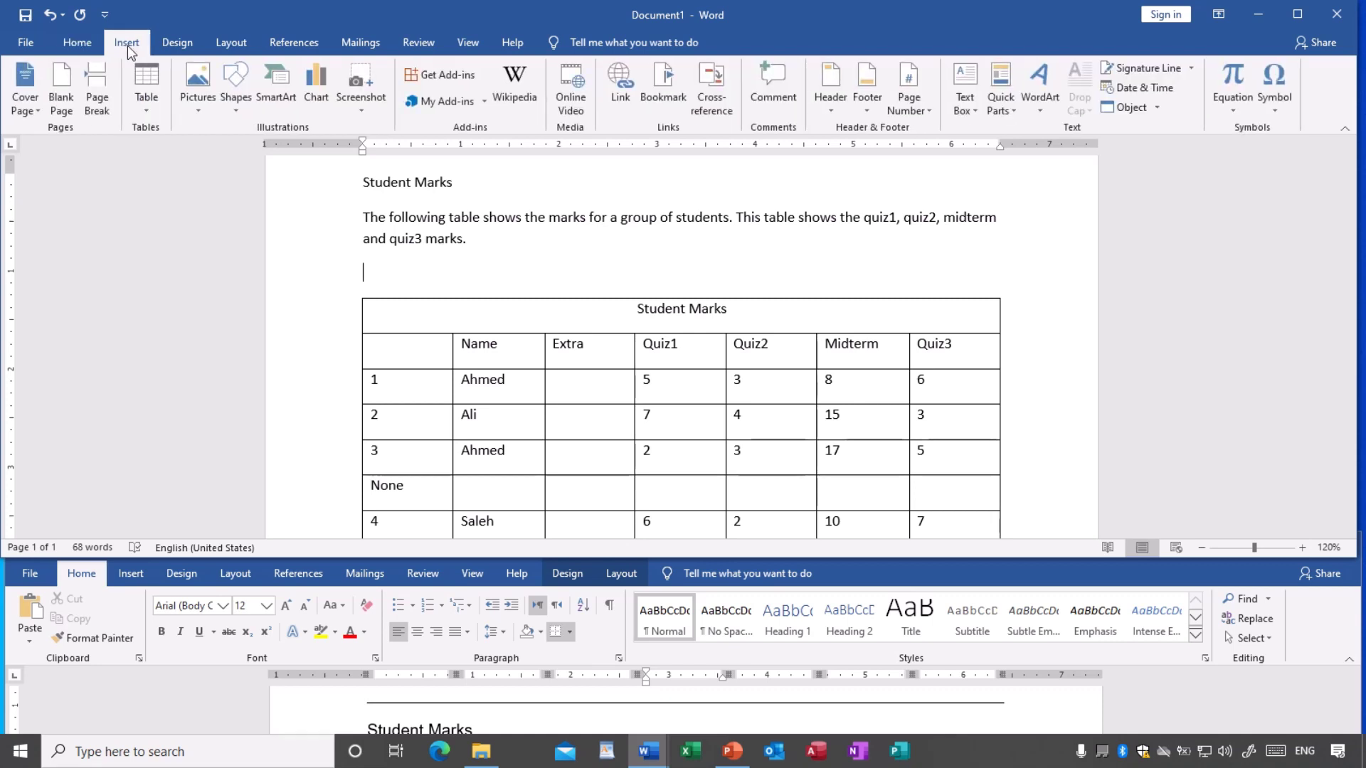
pyautogui.click(148, 111)
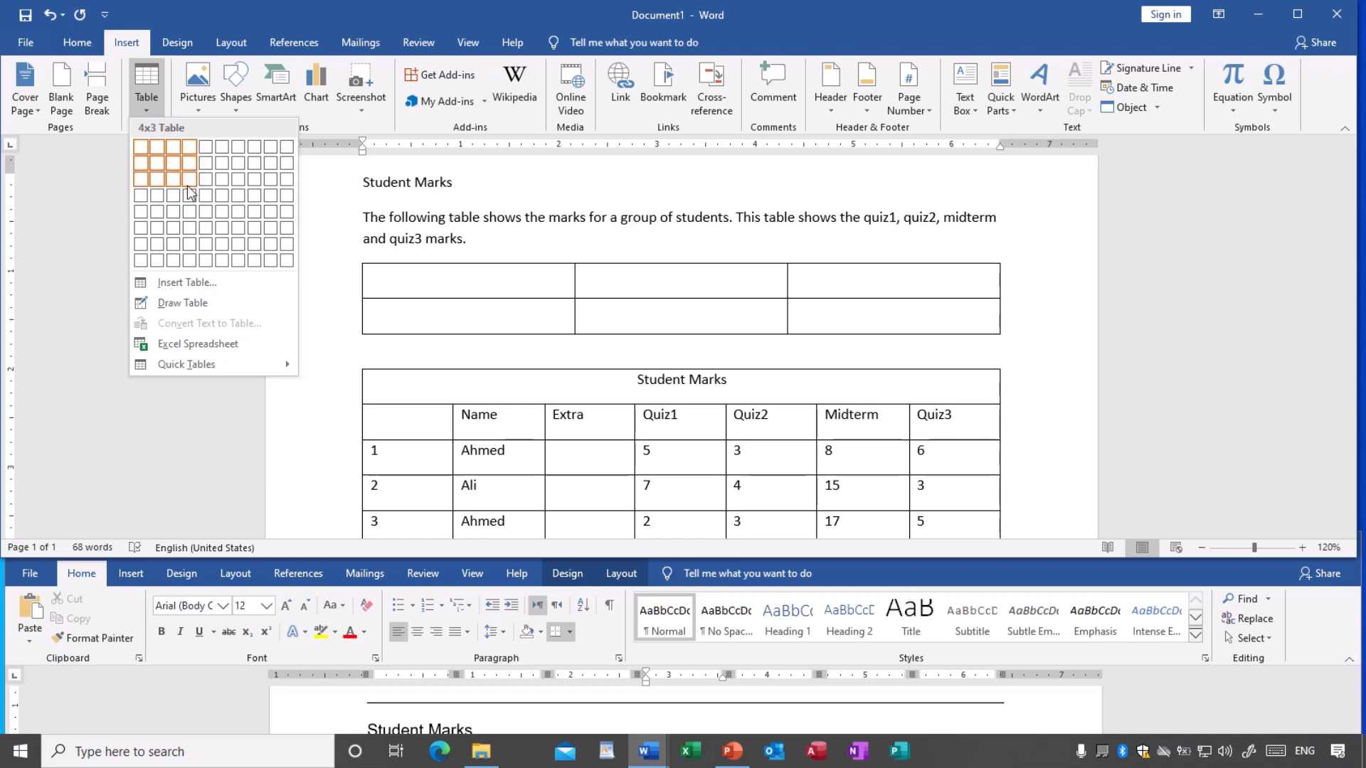
# - Use Insert Table... with 7 columns and 9 rows above the Student Marks table
pyautogui.click(187, 286)
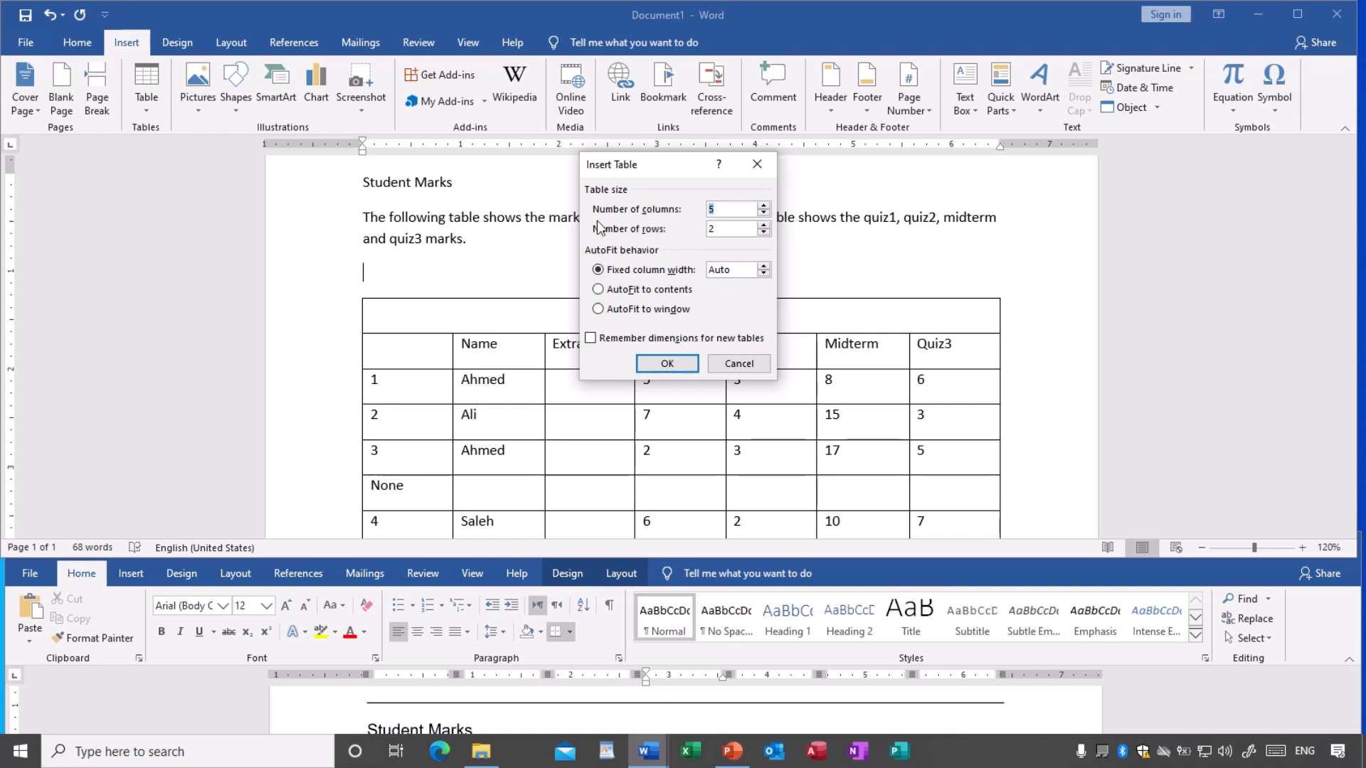
pyautogui.click(725, 208)
pyautogui.moveTo(725, 208); pyautogui.dragTo(710, 209)
pyautogui.write('7')
pyautogui.click(737, 231)
pyautogui.moveTo(736, 232); pyautogui.dragTo(704, 238)
pyautogui.write('9')
pyautogui.click(668, 364)
pyautogui.scroll(-2, 672, 363)
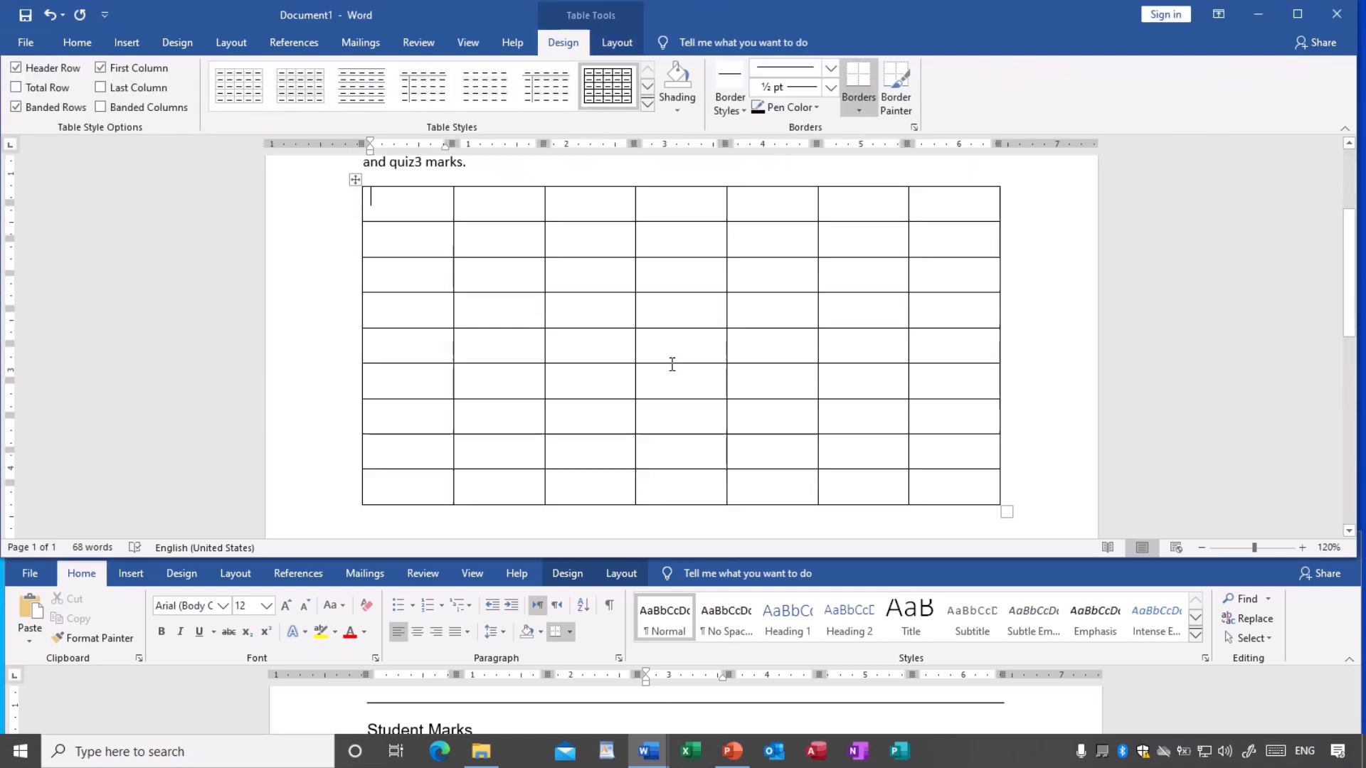
pyautogui.scroll(1, 671, 363)
pyautogui.scroll(1, 671, 364)
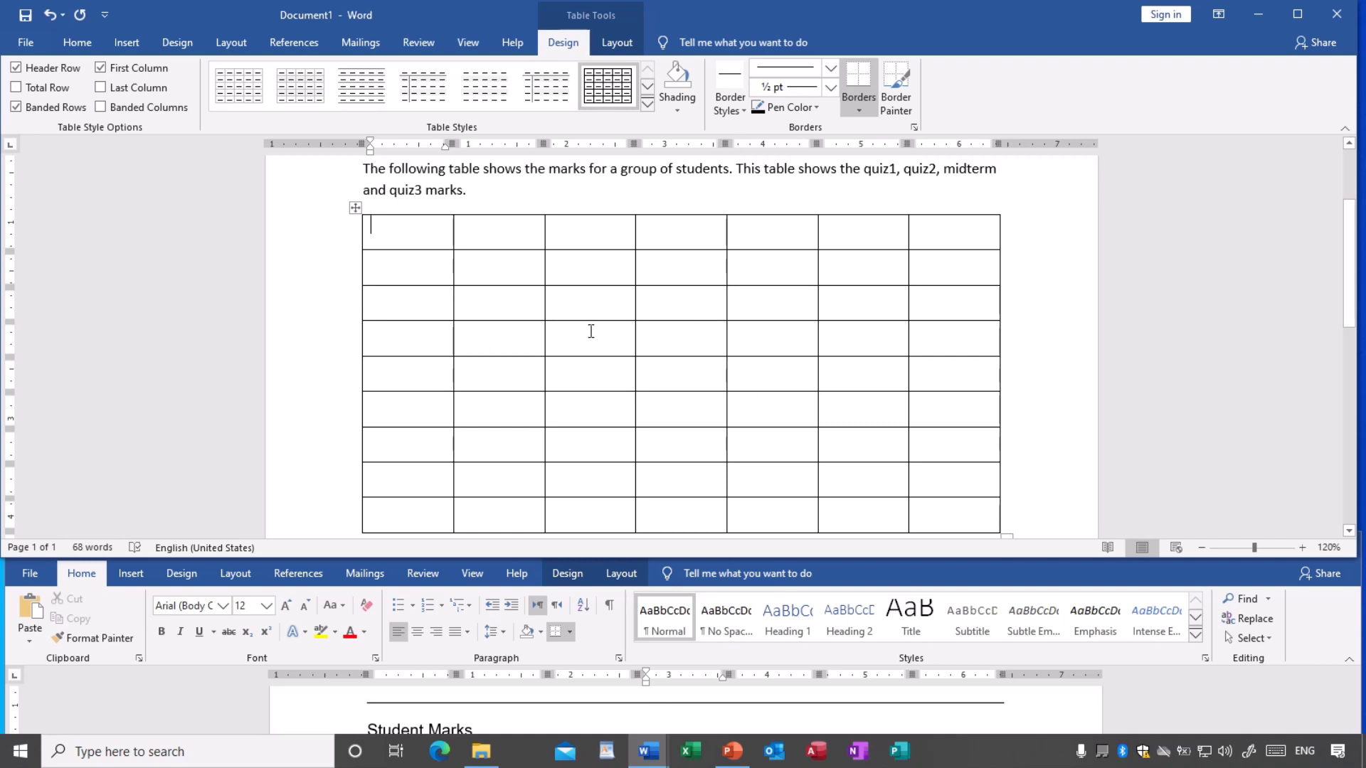
pyautogui.click(532, 283)
pyautogui.click(578, 278)
pyautogui.click(674, 276)
pyautogui.scroll(-10, 706, 346)
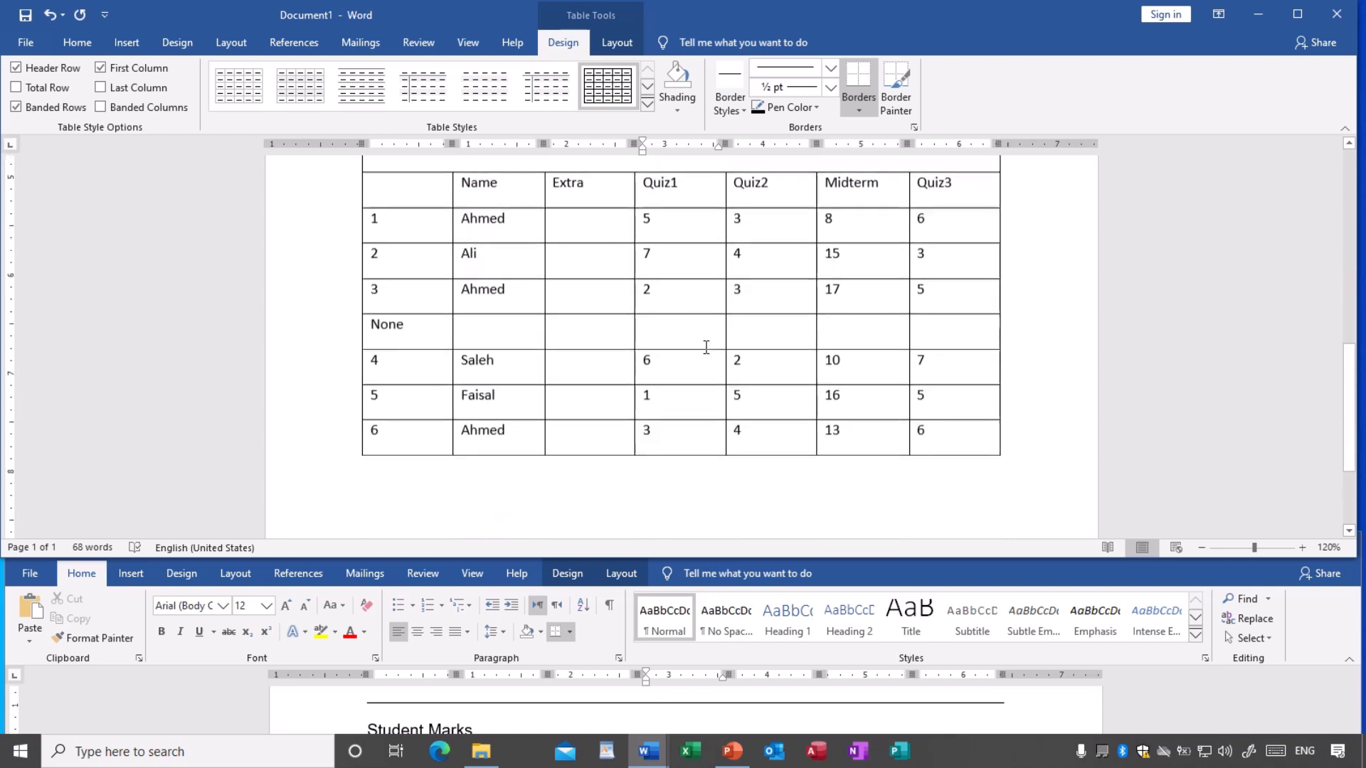
pyautogui.scroll(3, 669, 327)
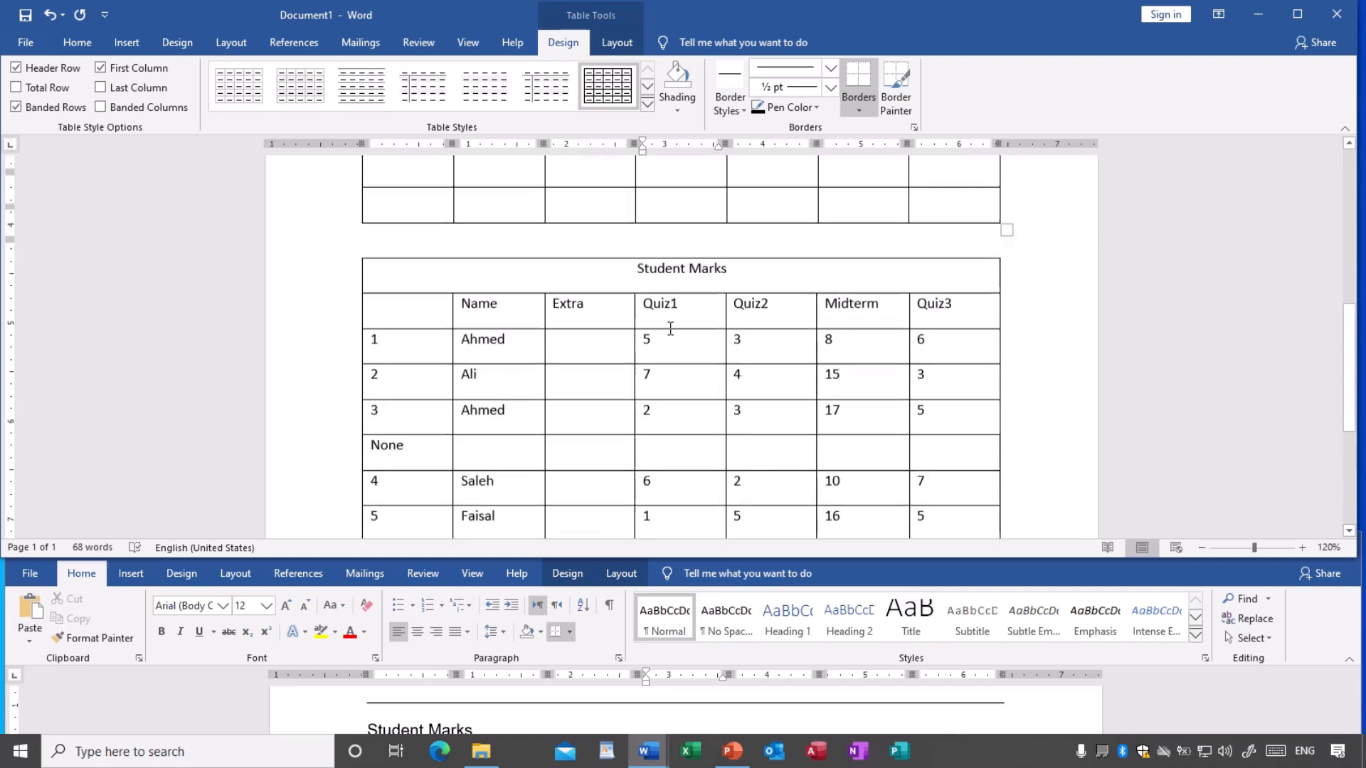
pyautogui.scroll(1, 670, 329)
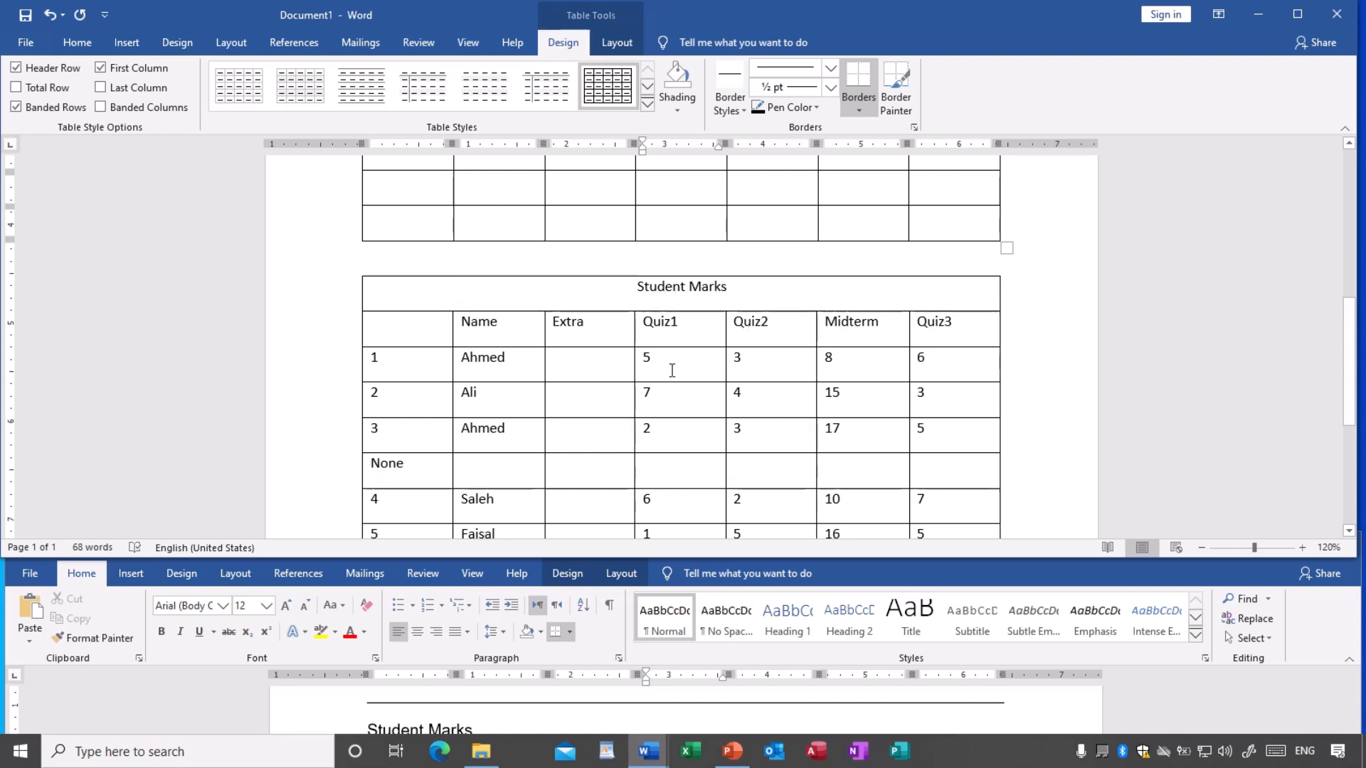
pyautogui.scroll(1, 672, 371)
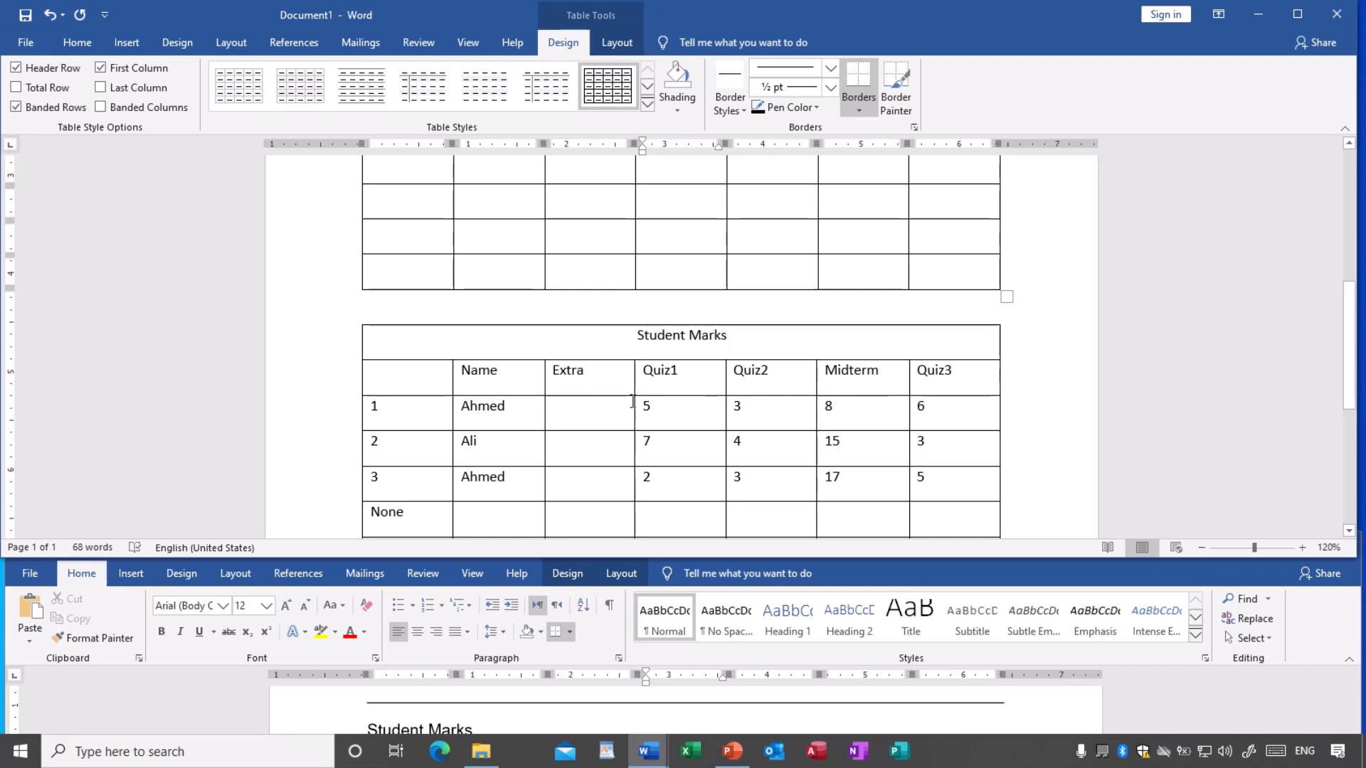
pyautogui.scroll(1, 633, 400)
pyautogui.scroll(1, 632, 400)
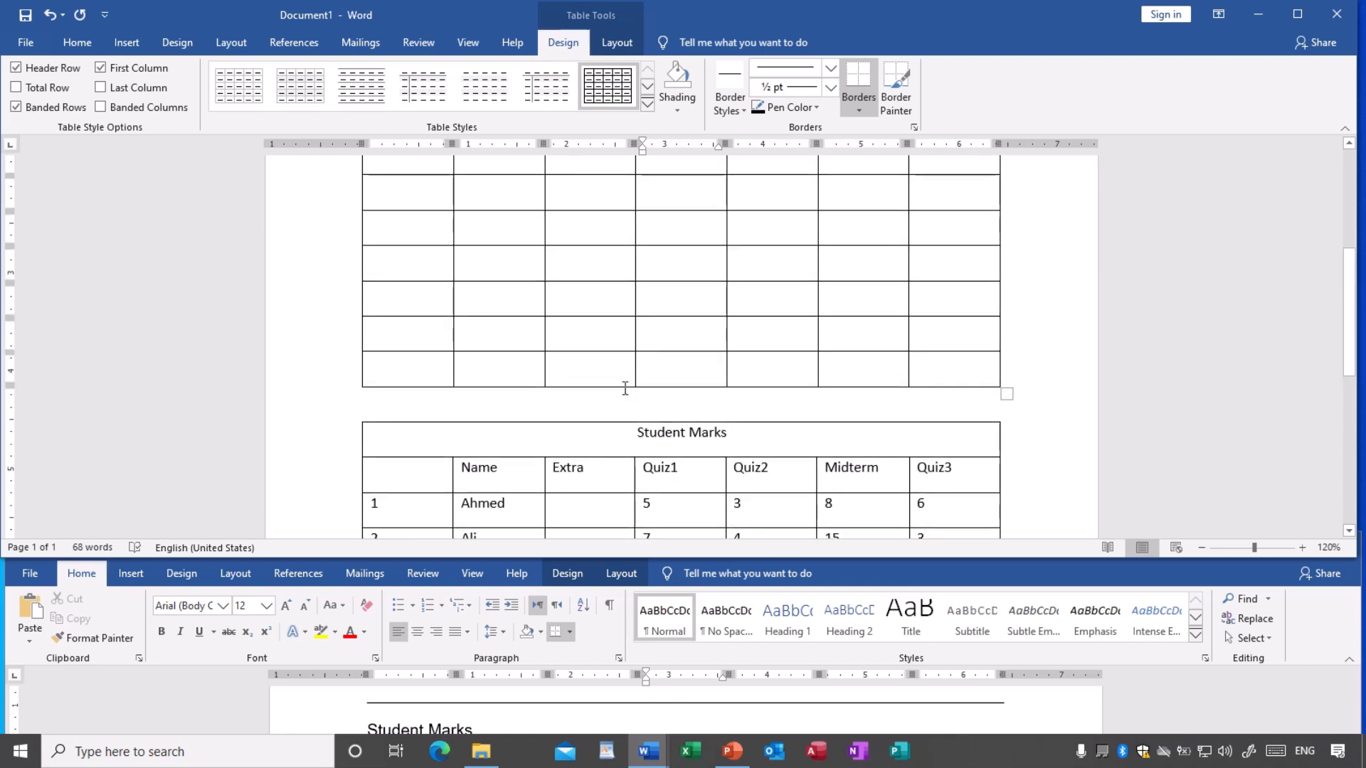
pyautogui.scroll(2, 627, 388)
pyautogui.scroll(3, 624, 388)
pyautogui.scroll(-2, 624, 387)
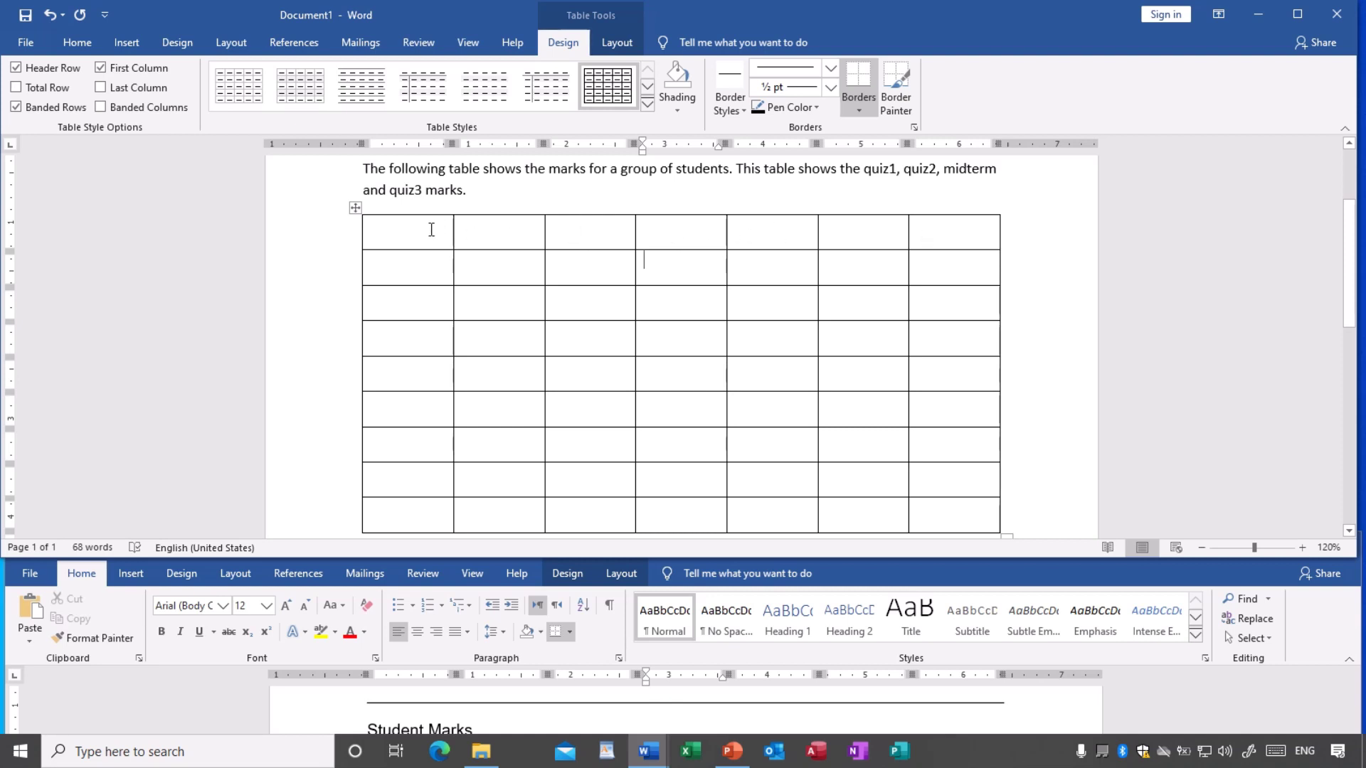
# - Select the new table's first row, then click through cells in rows 1 and 2
pyautogui.moveTo(434, 232); pyautogui.dragTo(937, 236)
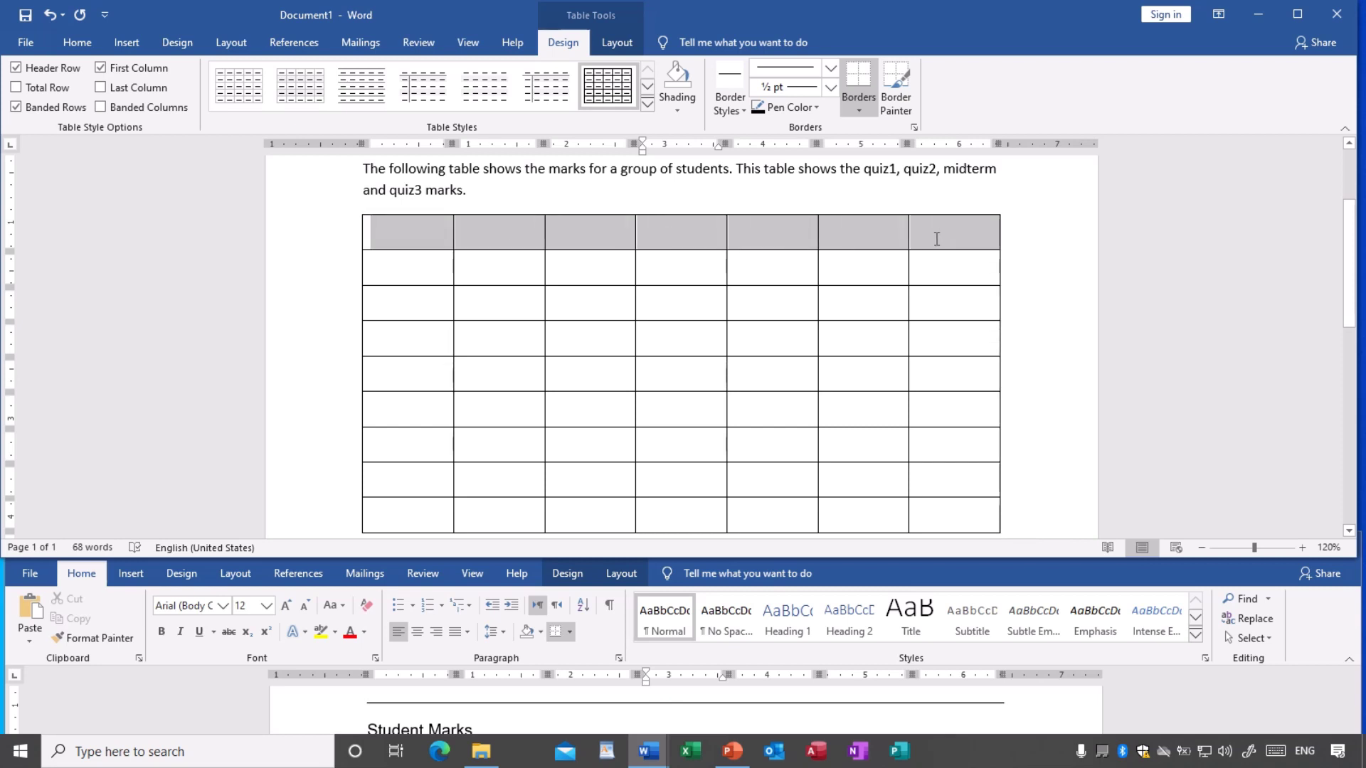
pyautogui.click(758, 276)
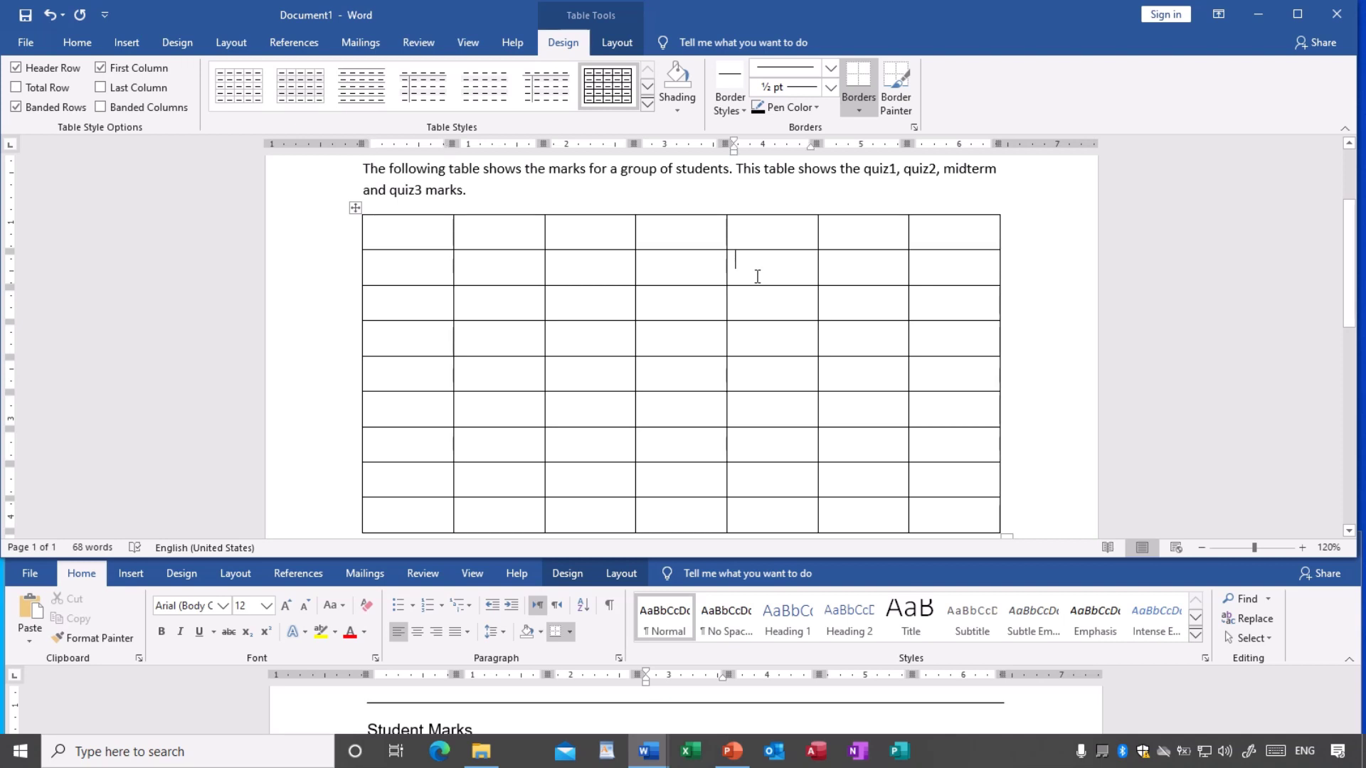
pyautogui.click(675, 273)
pyautogui.click(589, 262)
pyautogui.click(585, 237)
pyautogui.click(523, 239)
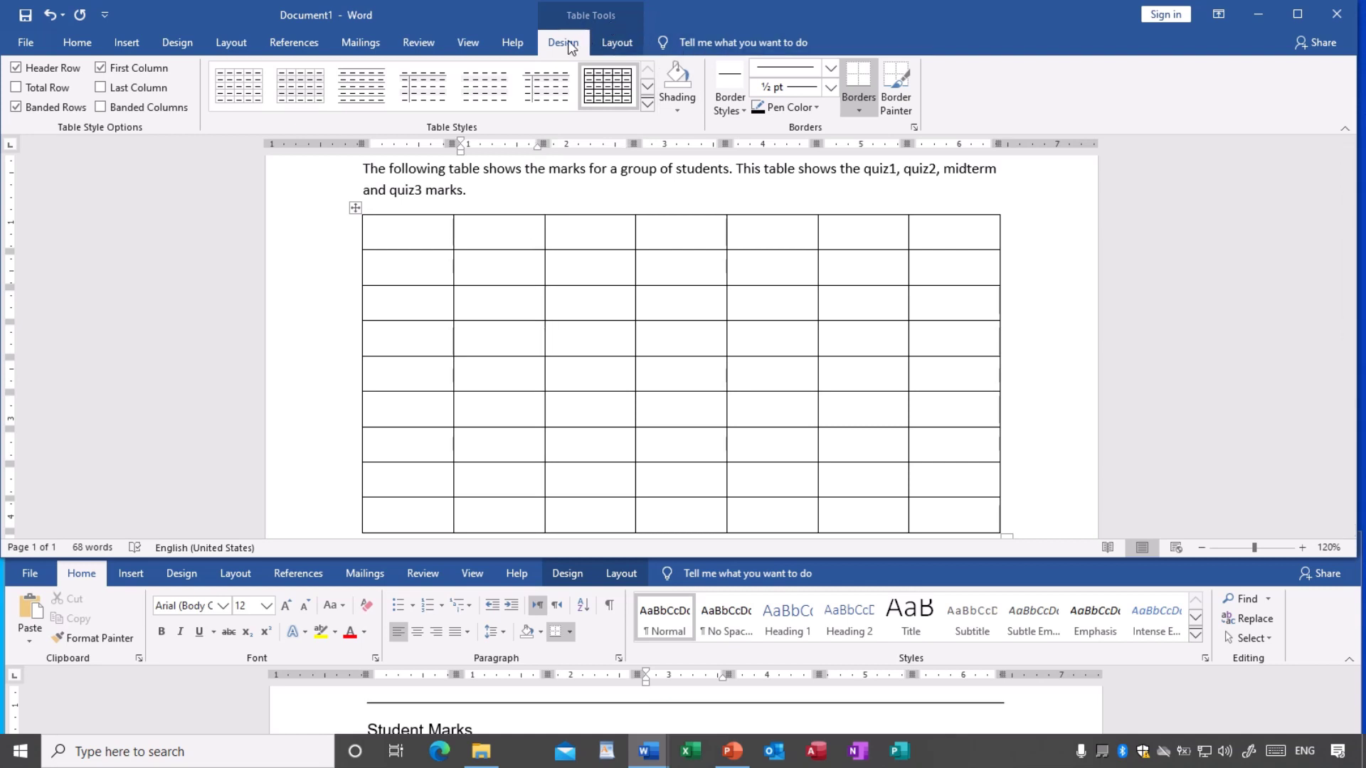
# - Switch between the Table Tools Layout and Design tabs, then click into the intro paragraph
pyautogui.click(619, 44)
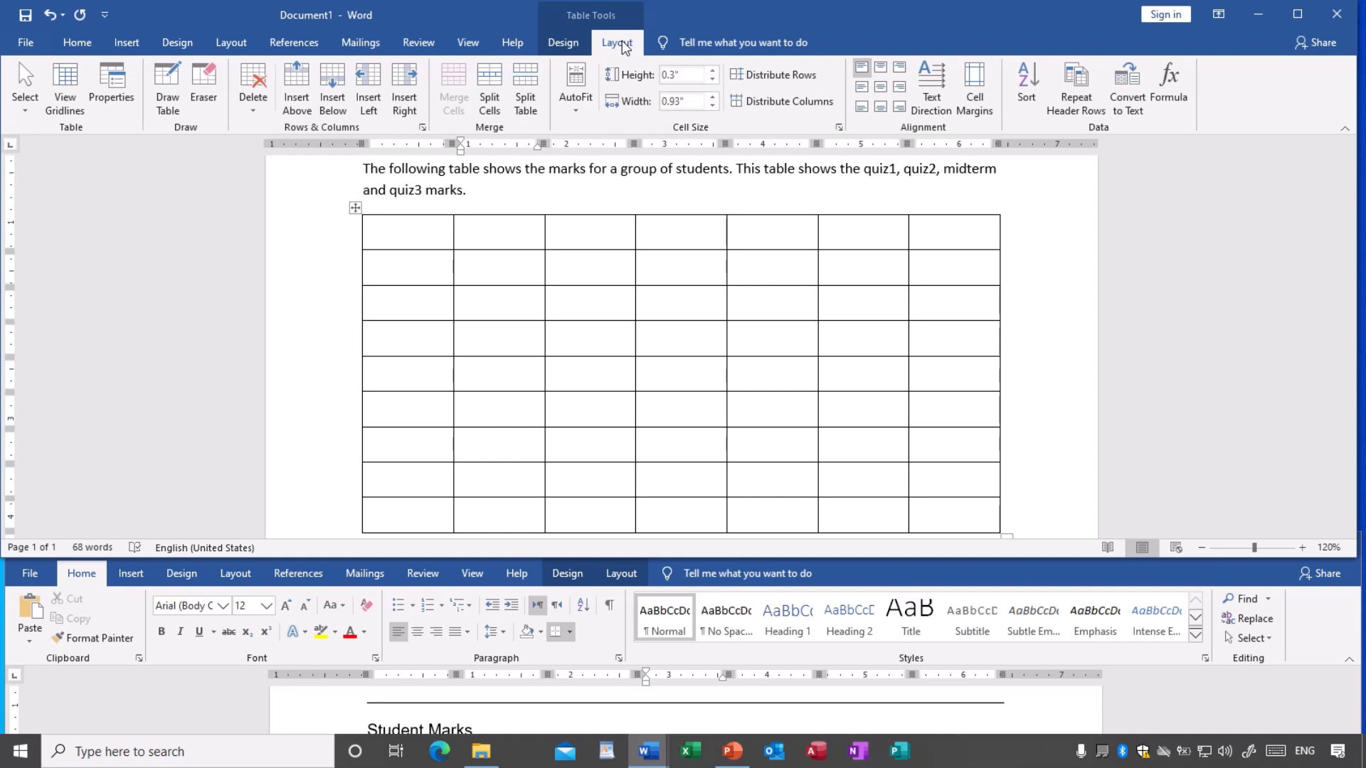
pyautogui.click(574, 41)
pyautogui.click(606, 41)
pyautogui.click(575, 42)
pyautogui.click(616, 42)
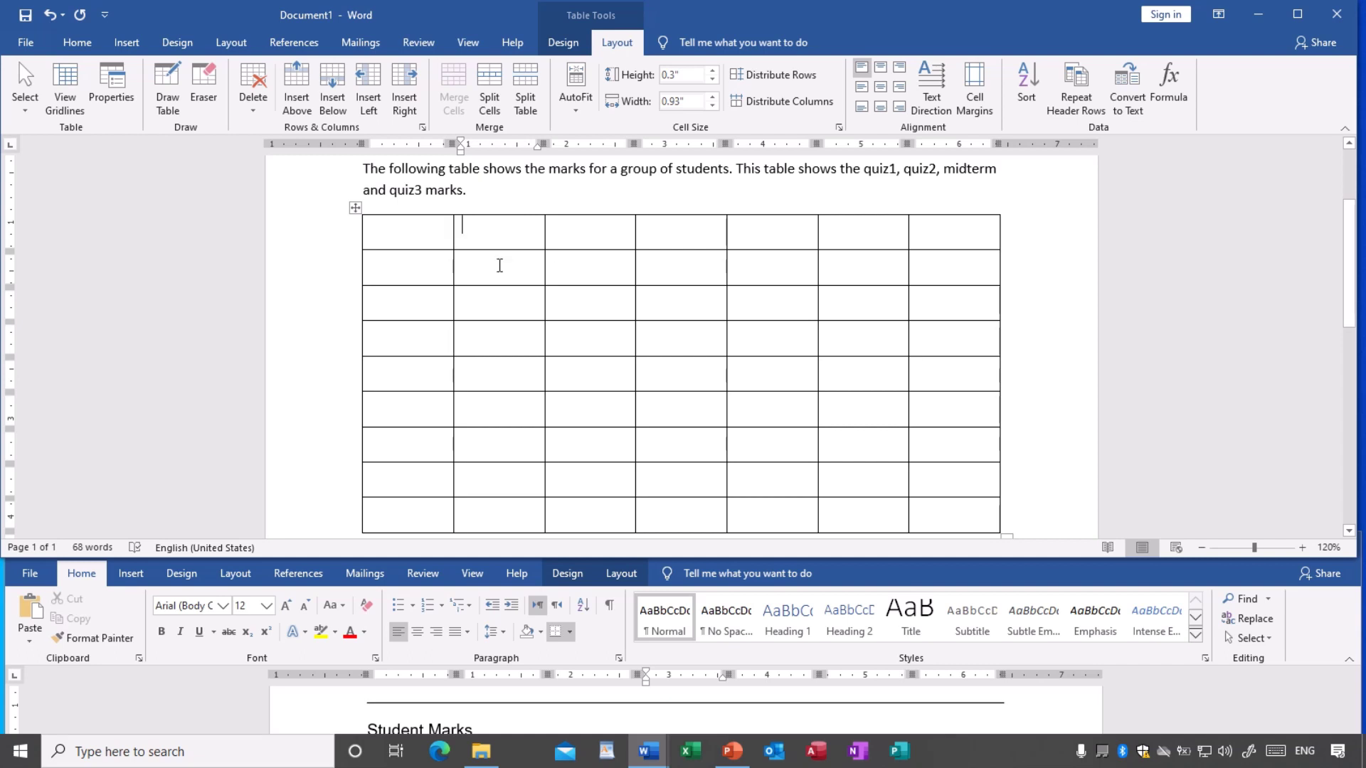
pyautogui.scroll(2, 636, 288)
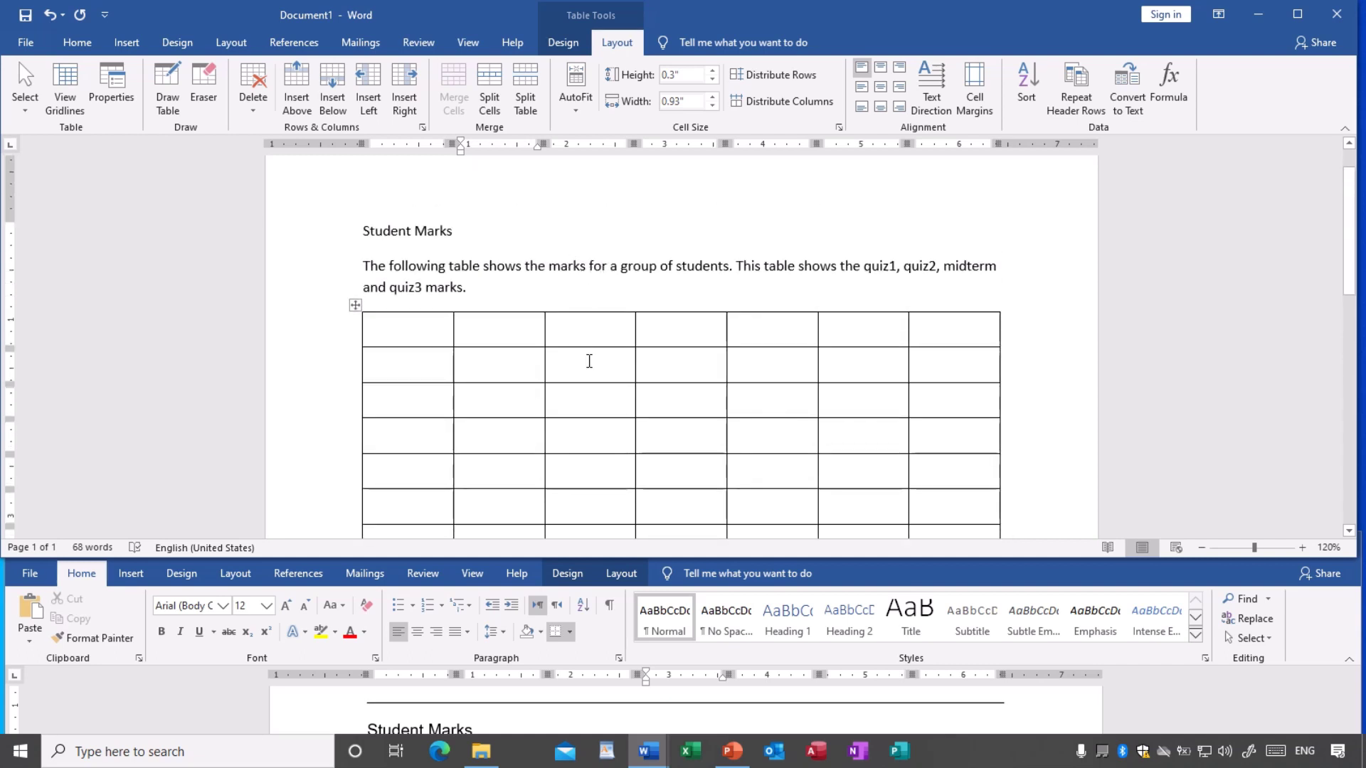
pyautogui.moveTo(567, 294)
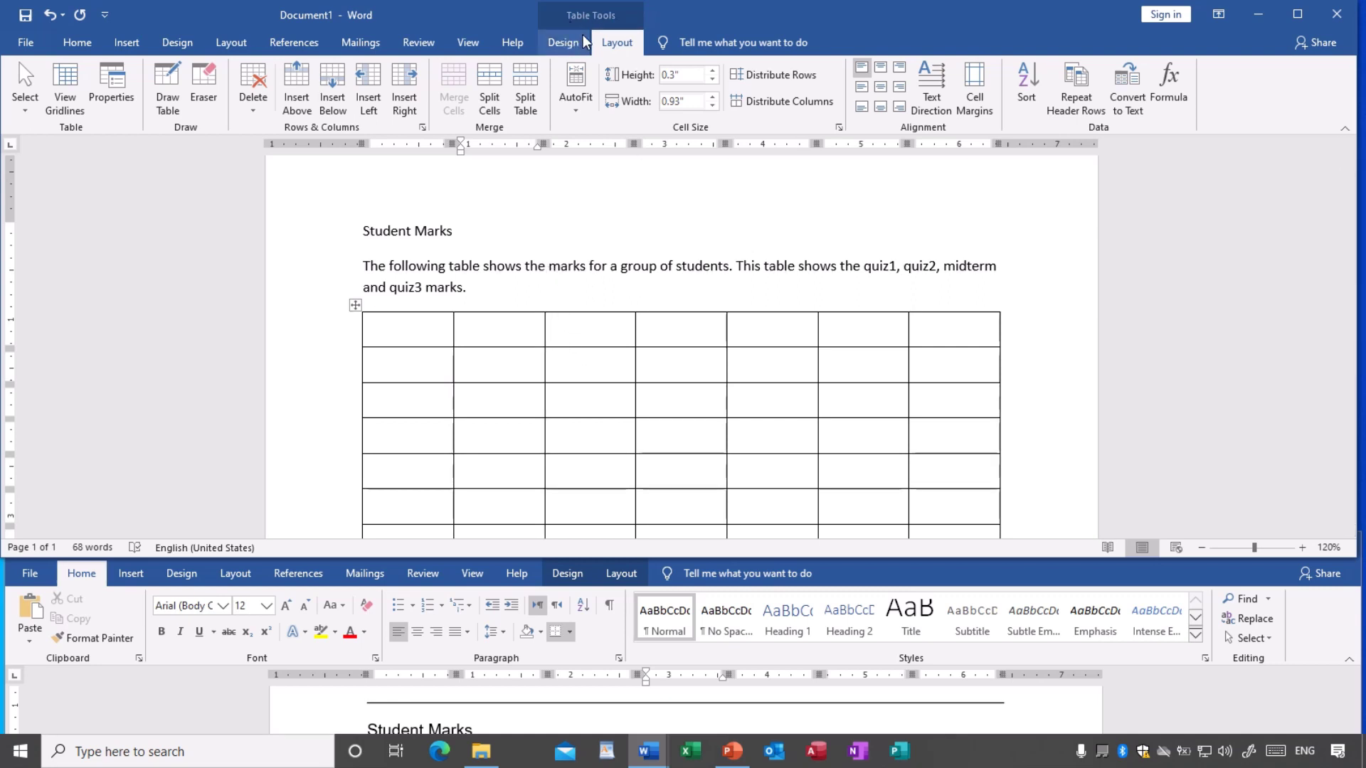
pyautogui.click(524, 265)
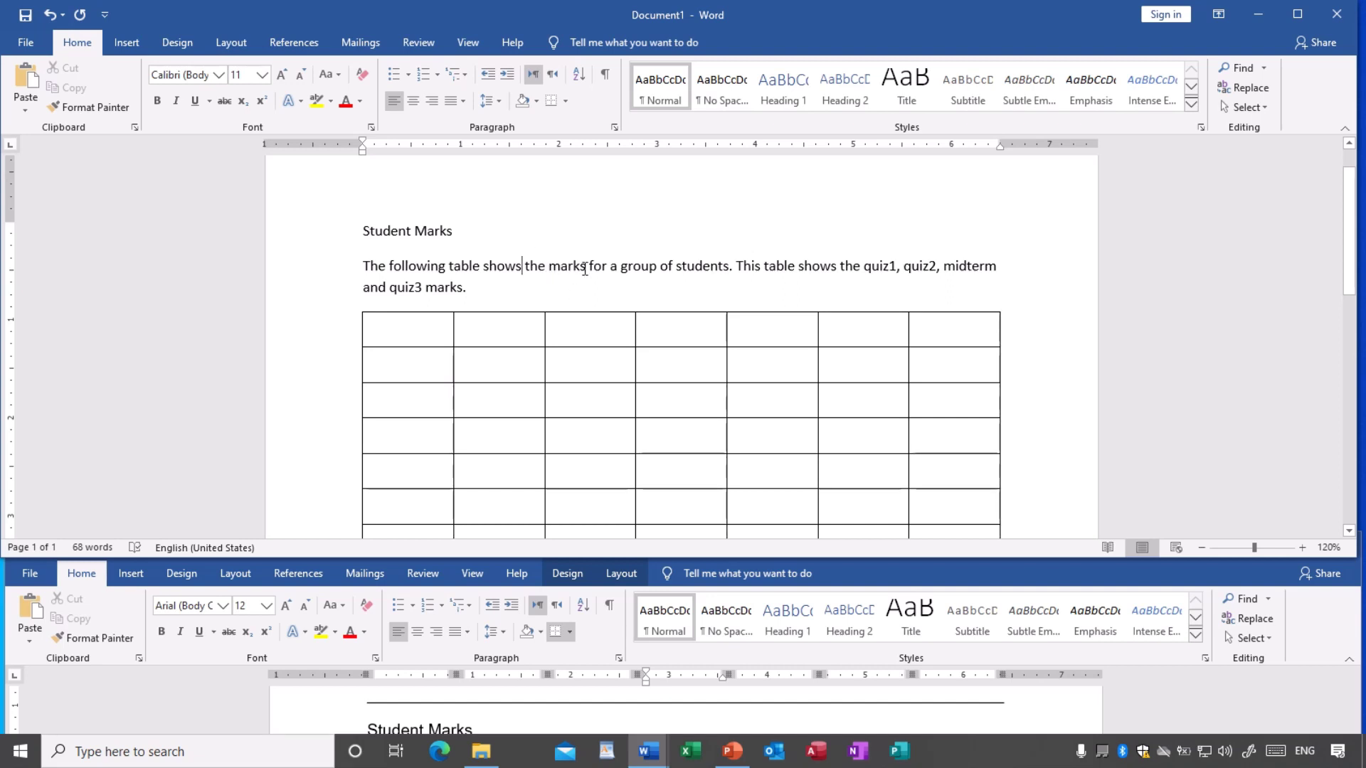
# - Return the caret to the table's first row and toggle the Design and Layout tabs again
pyautogui.scroll(-2, 665, 356)
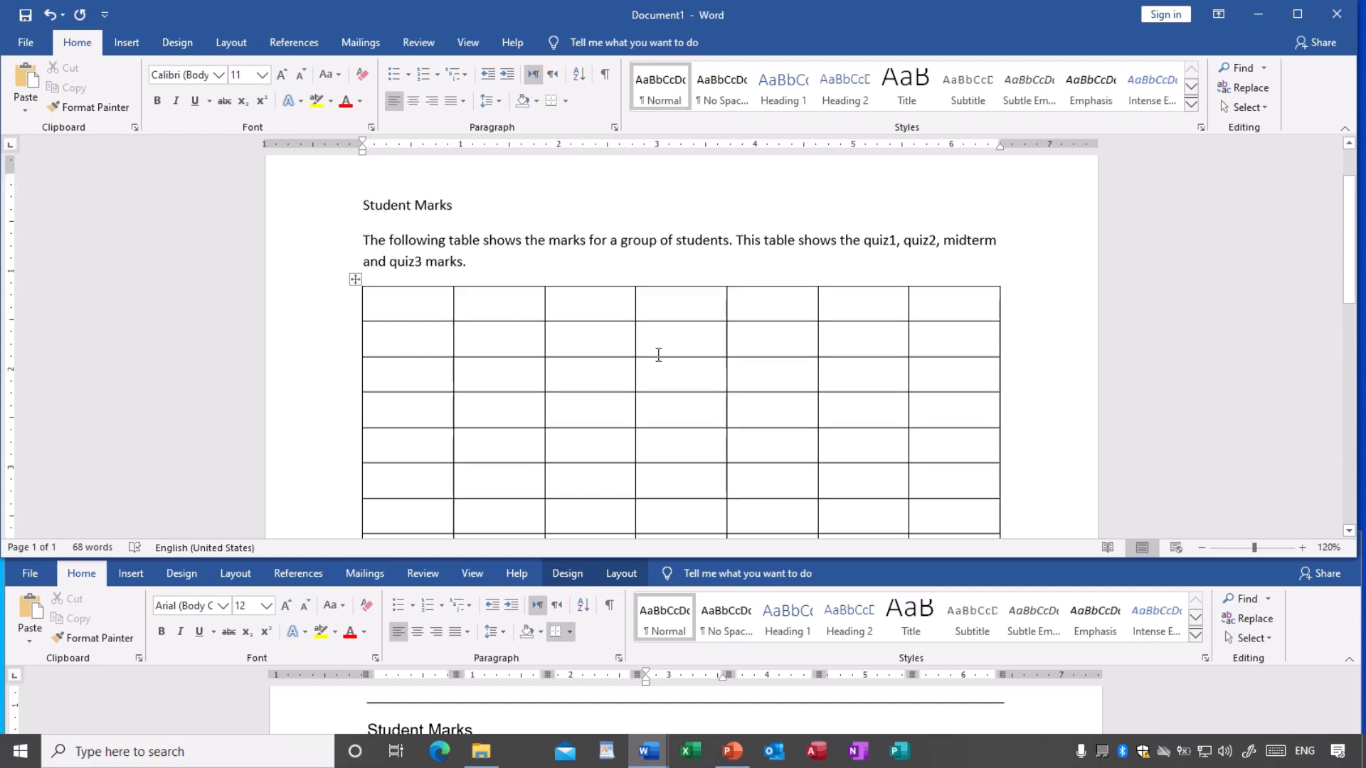
pyautogui.click(498, 320)
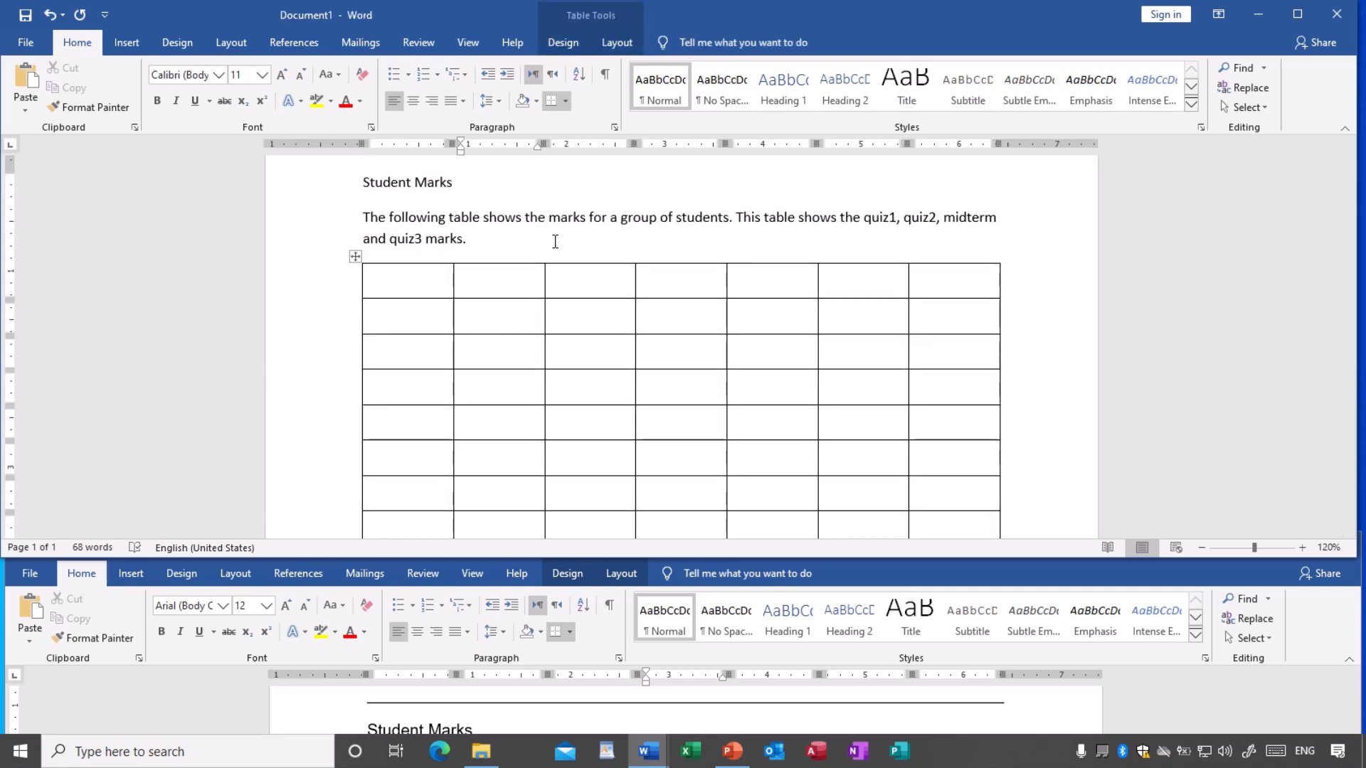
pyautogui.click(589, 321)
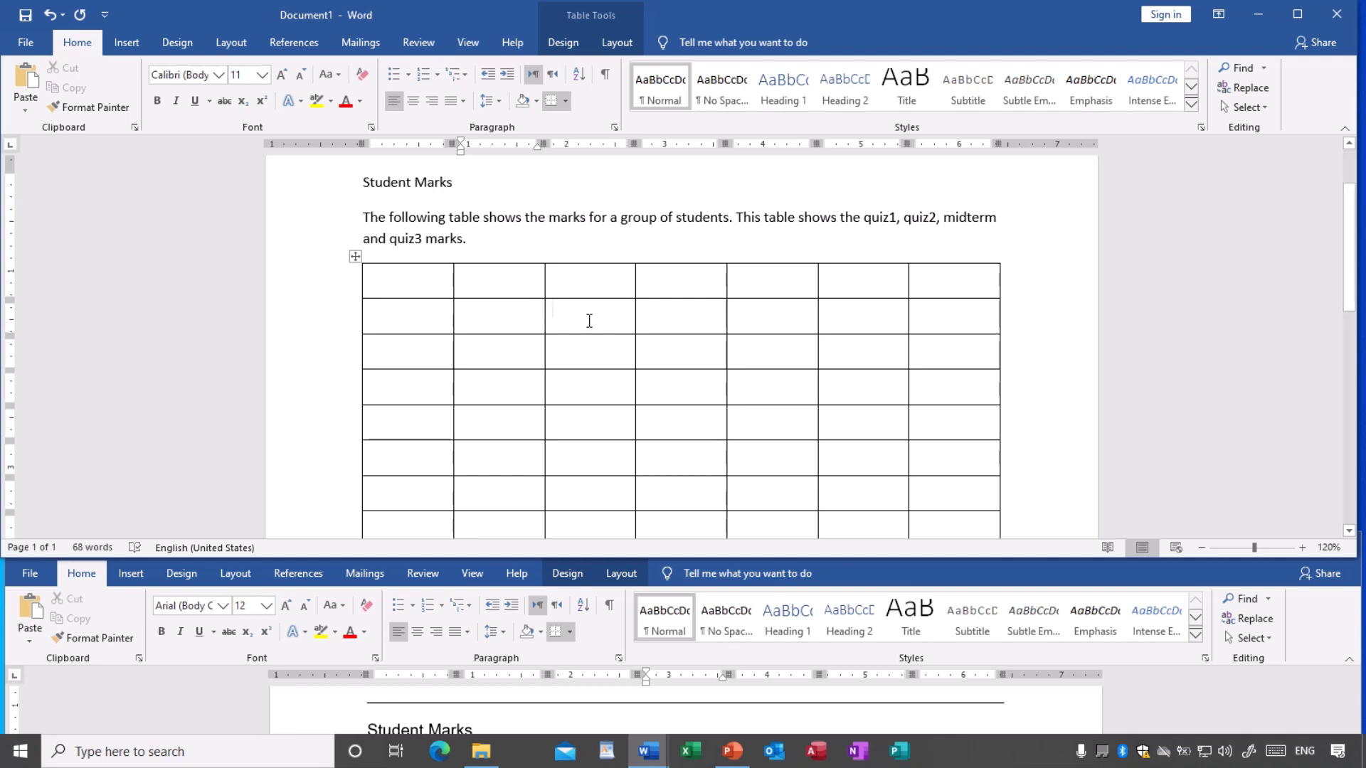
pyautogui.click(686, 314)
pyautogui.click(683, 277)
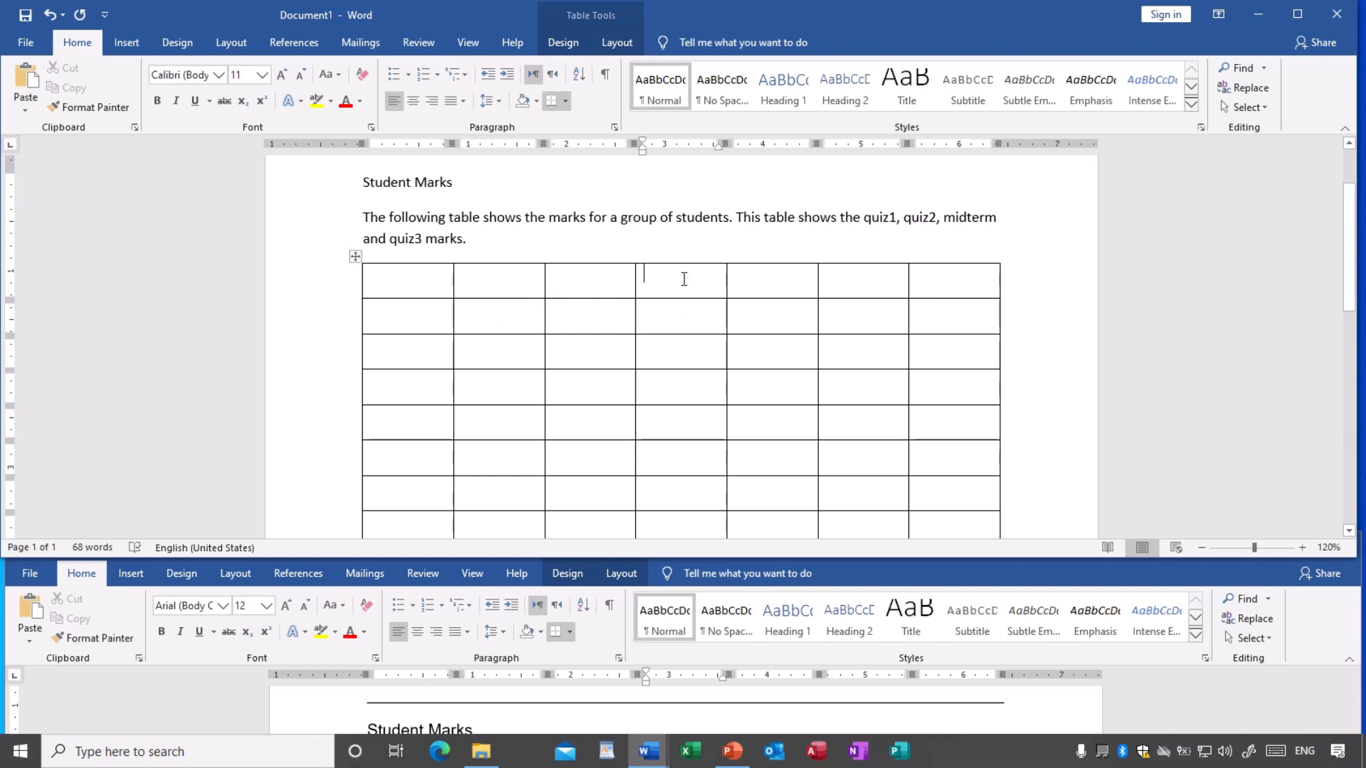
pyautogui.click(573, 44)
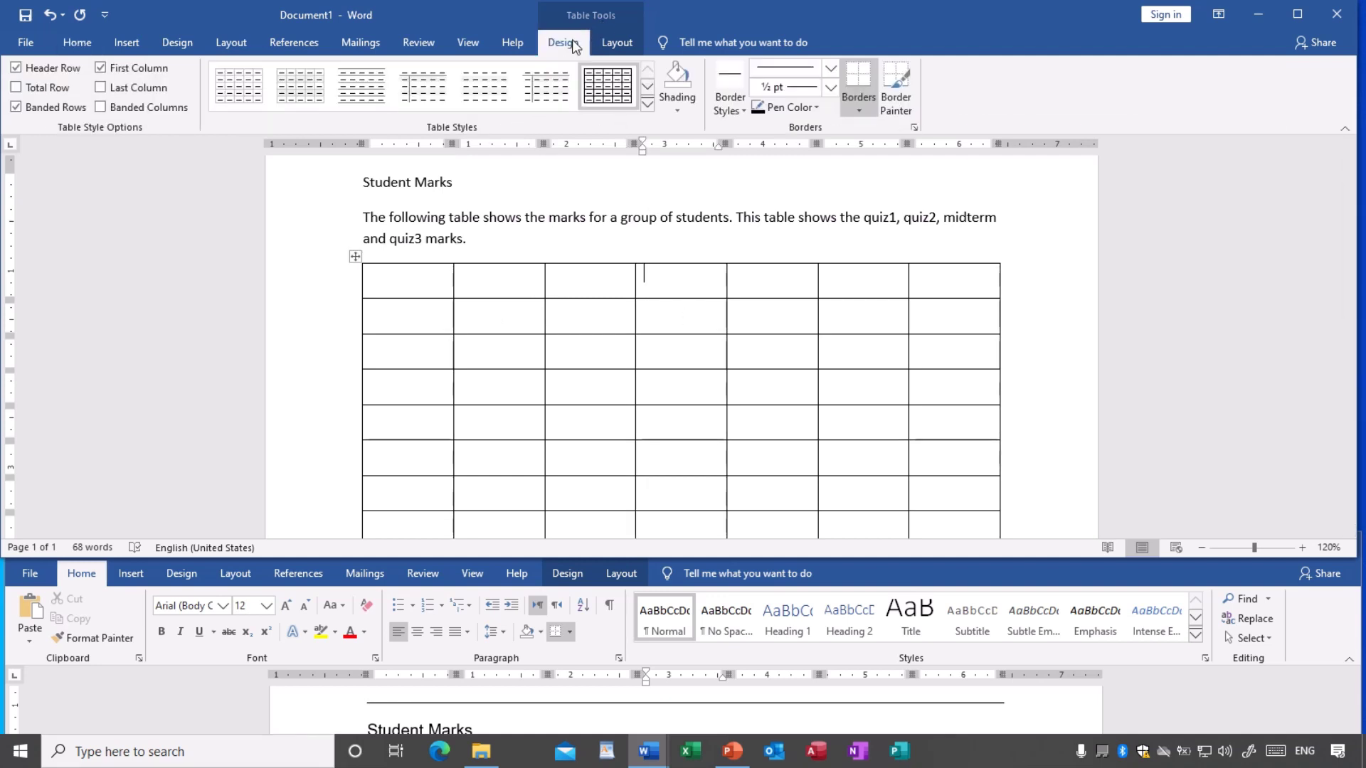
pyautogui.click(617, 43)
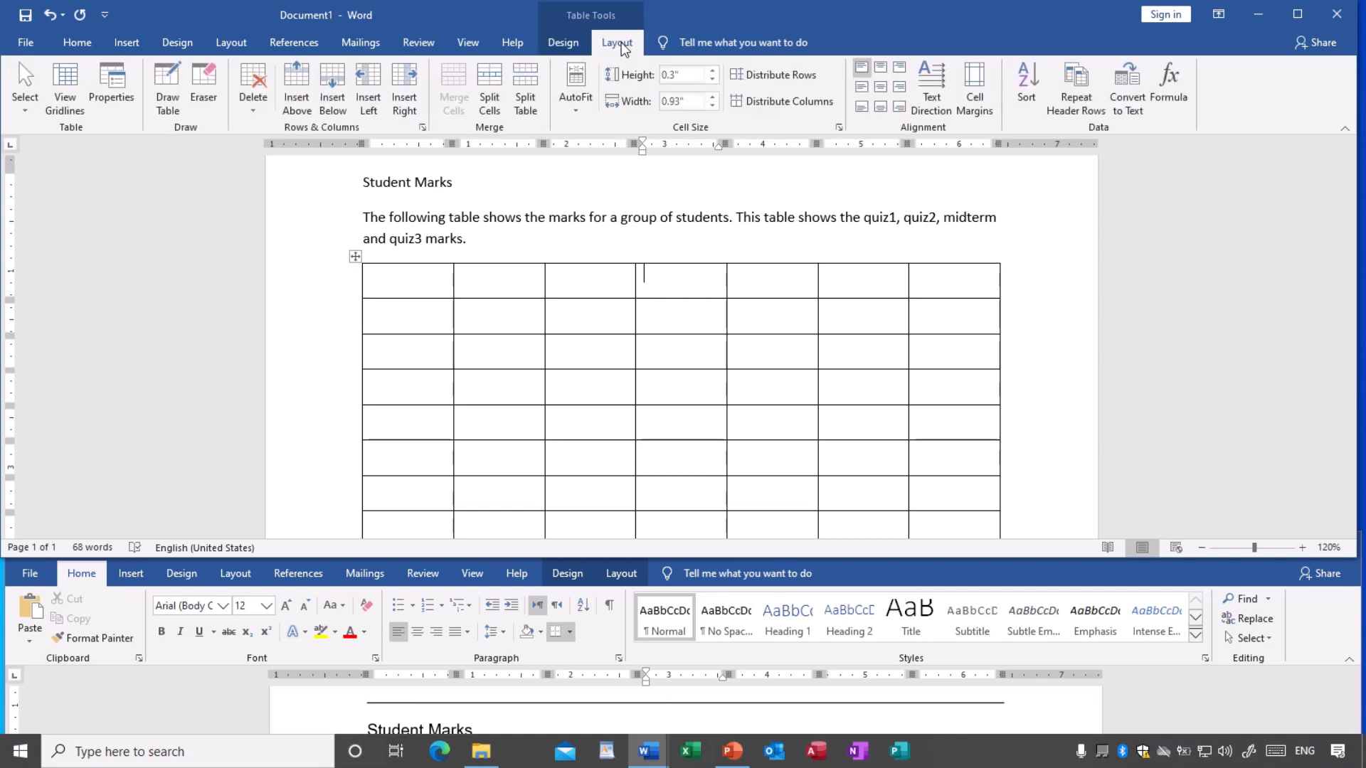
pyautogui.click(568, 43)
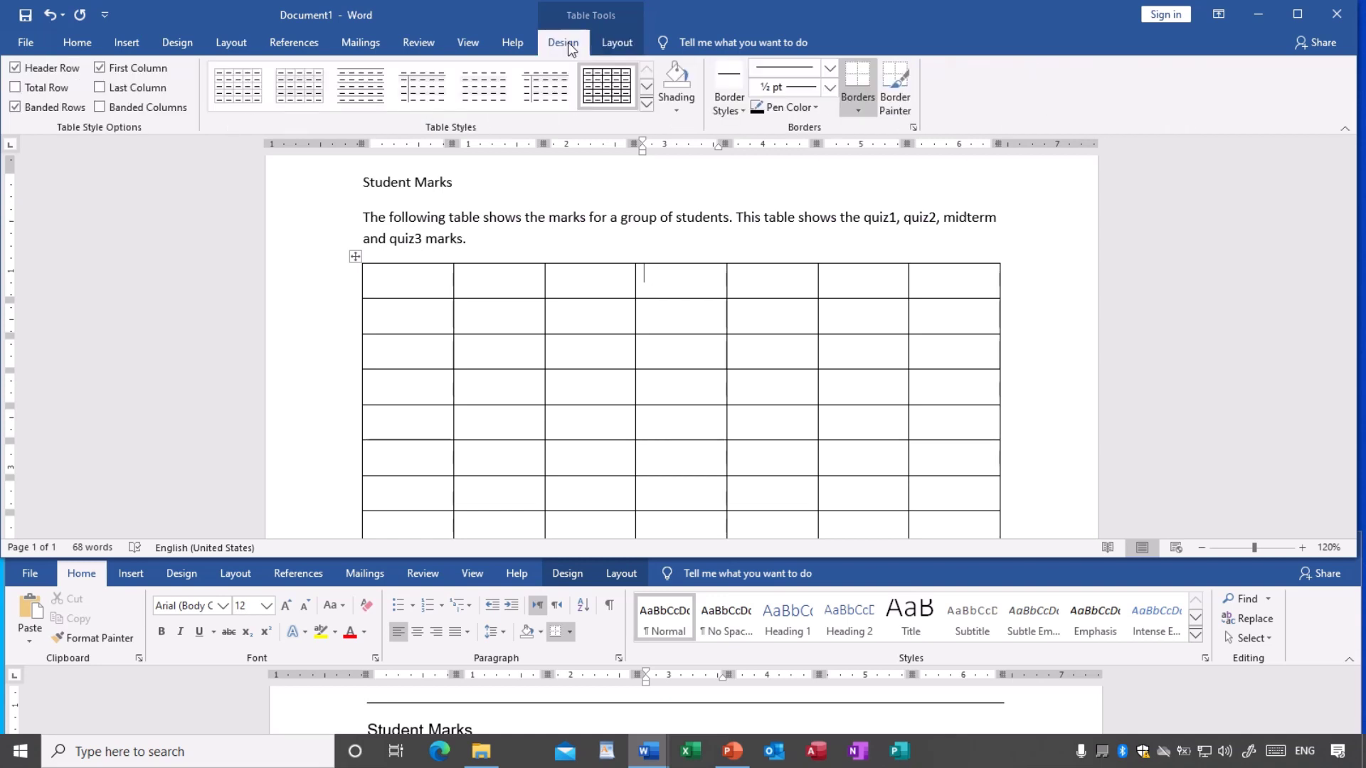
pyautogui.click(611, 41)
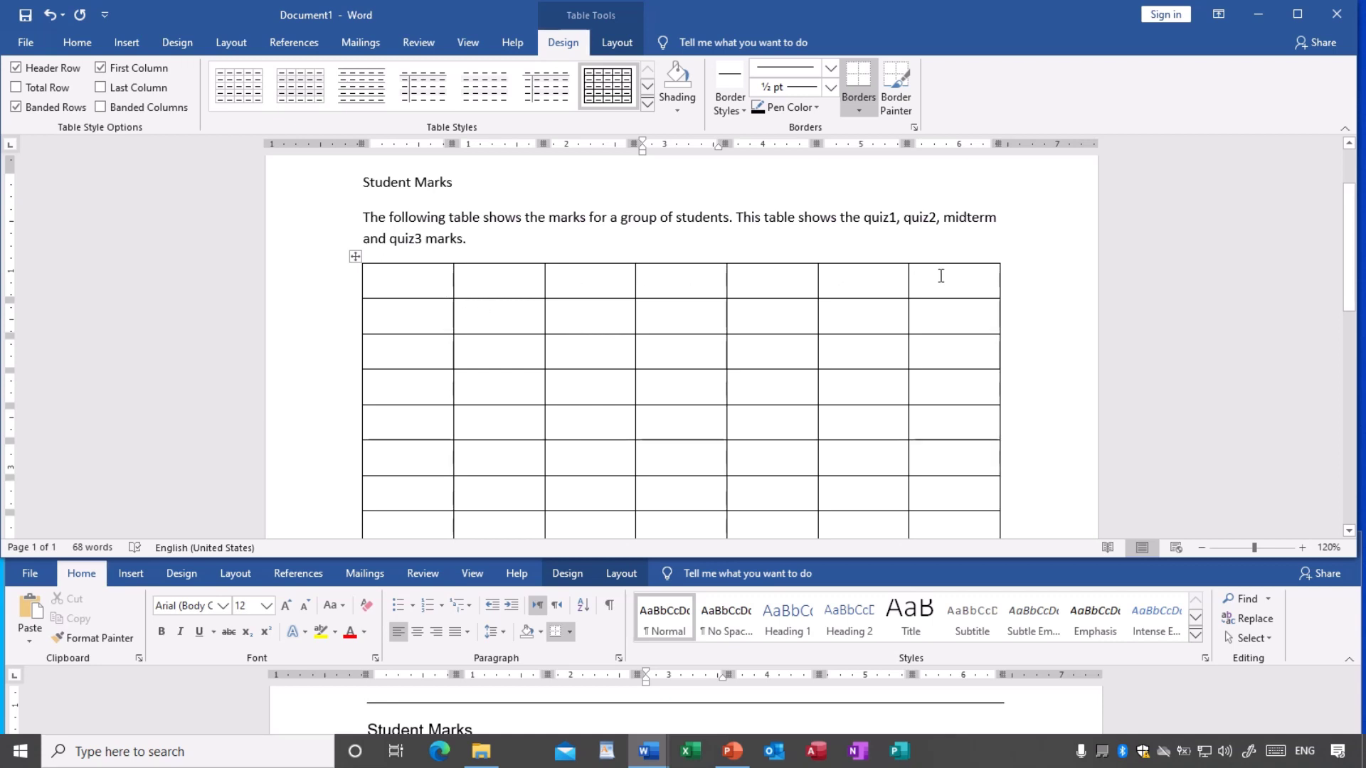
# - Select all seven top-row cells and combine them with Layout > Merge Cells
pyautogui.moveTo(417, 280); pyautogui.dragTo(935, 277)
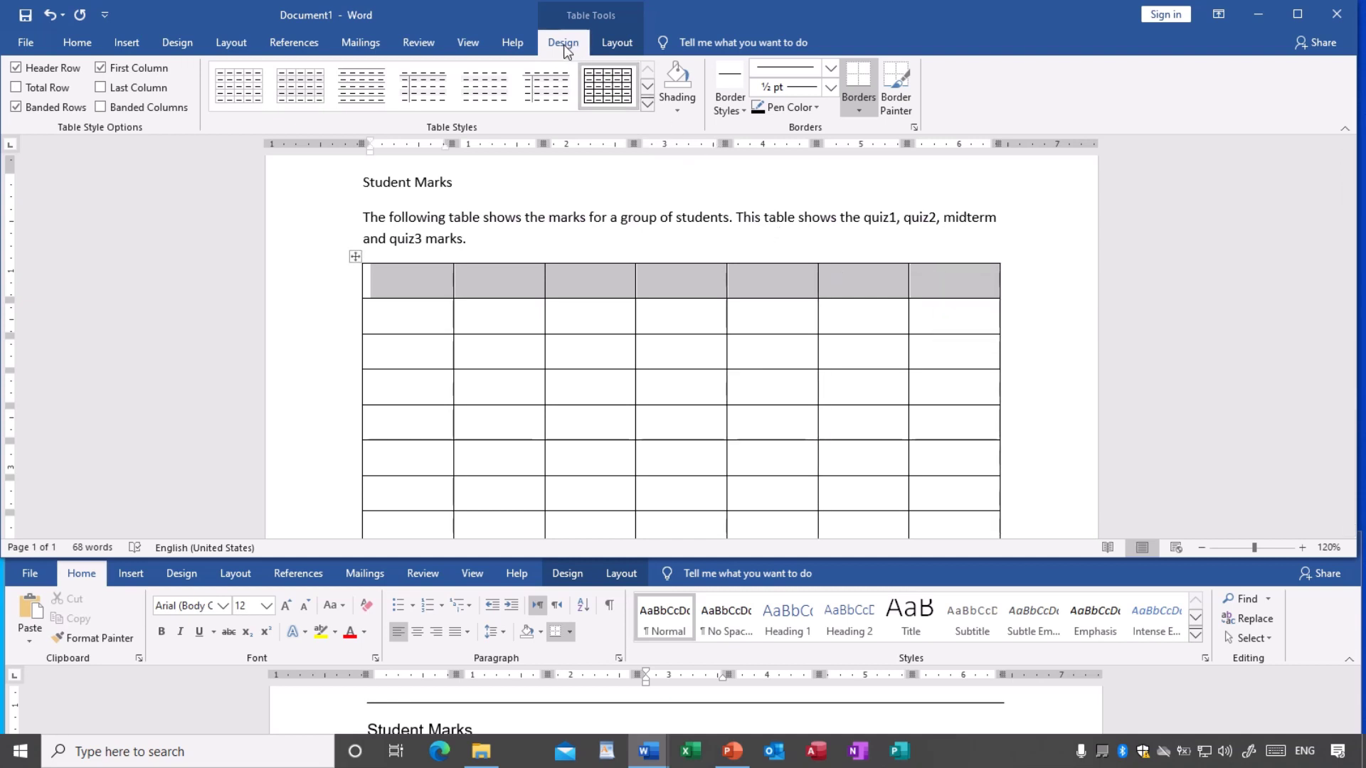
pyautogui.click(616, 44)
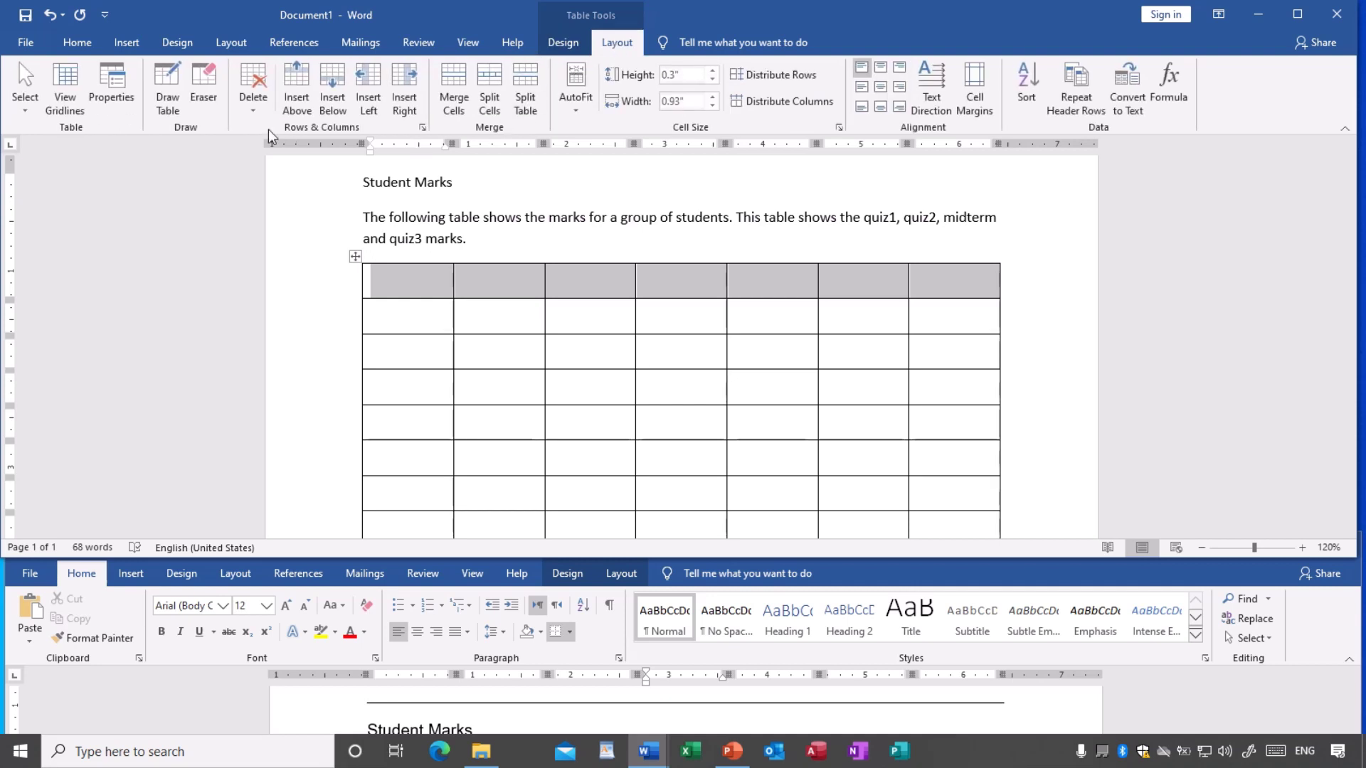
pyautogui.click(454, 114)
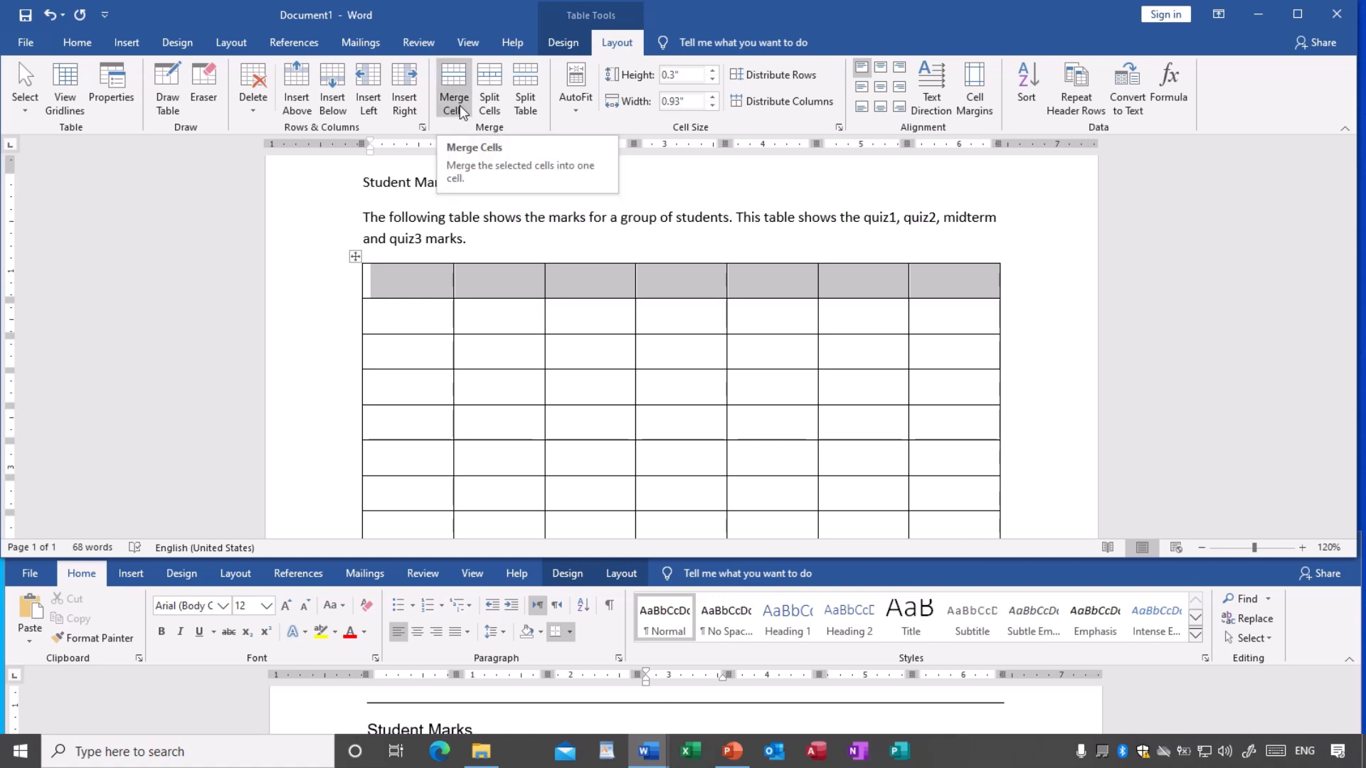
pyautogui.click(460, 106)
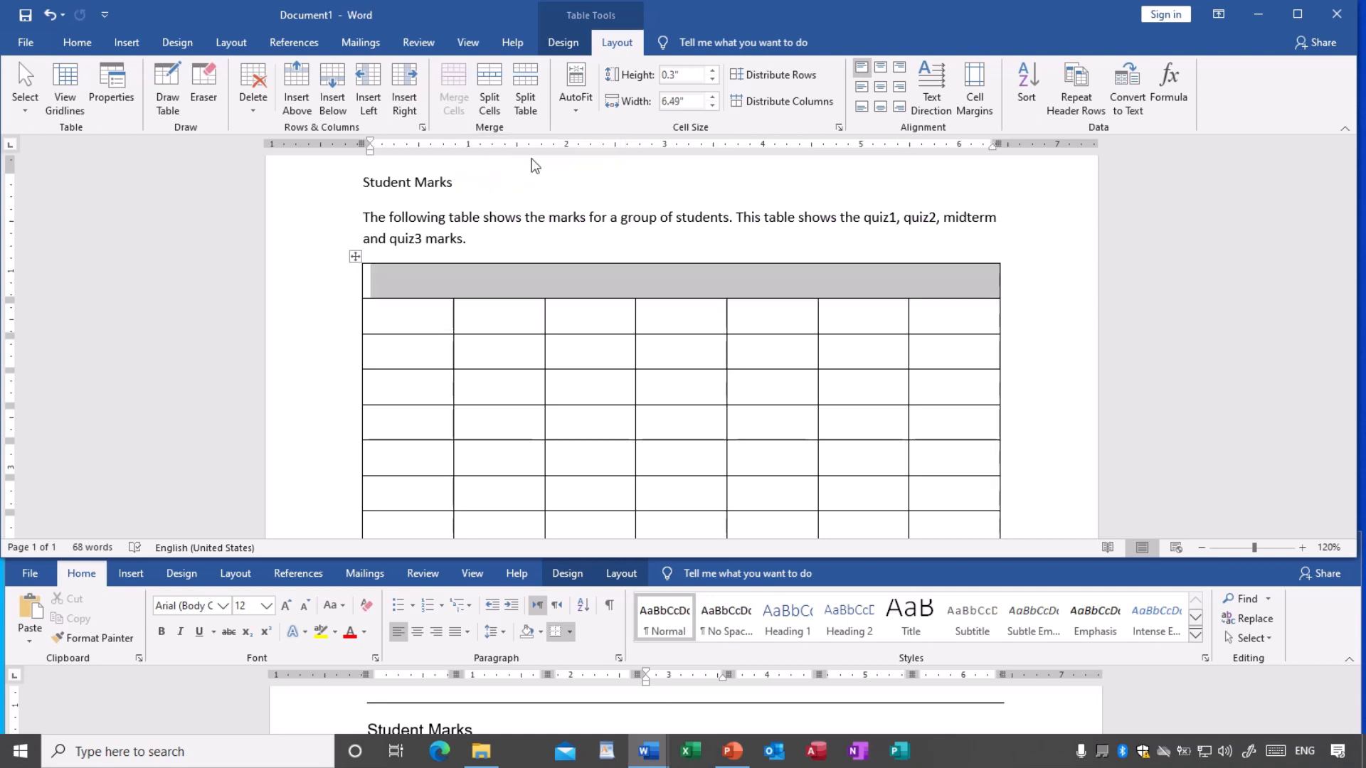
pyautogui.click(668, 314)
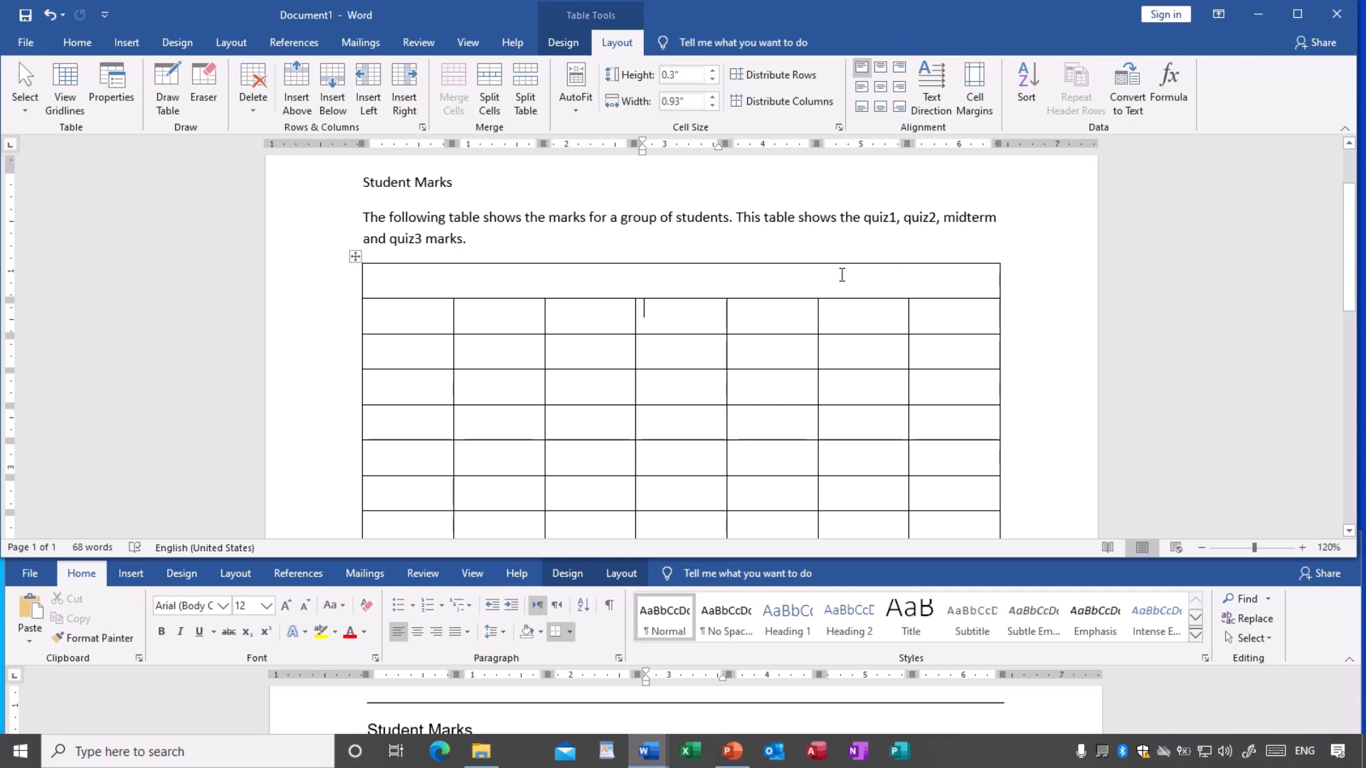
# - Use Split Cells on the merged top row with 7 columns and 1 row
pyautogui.click(591, 276)
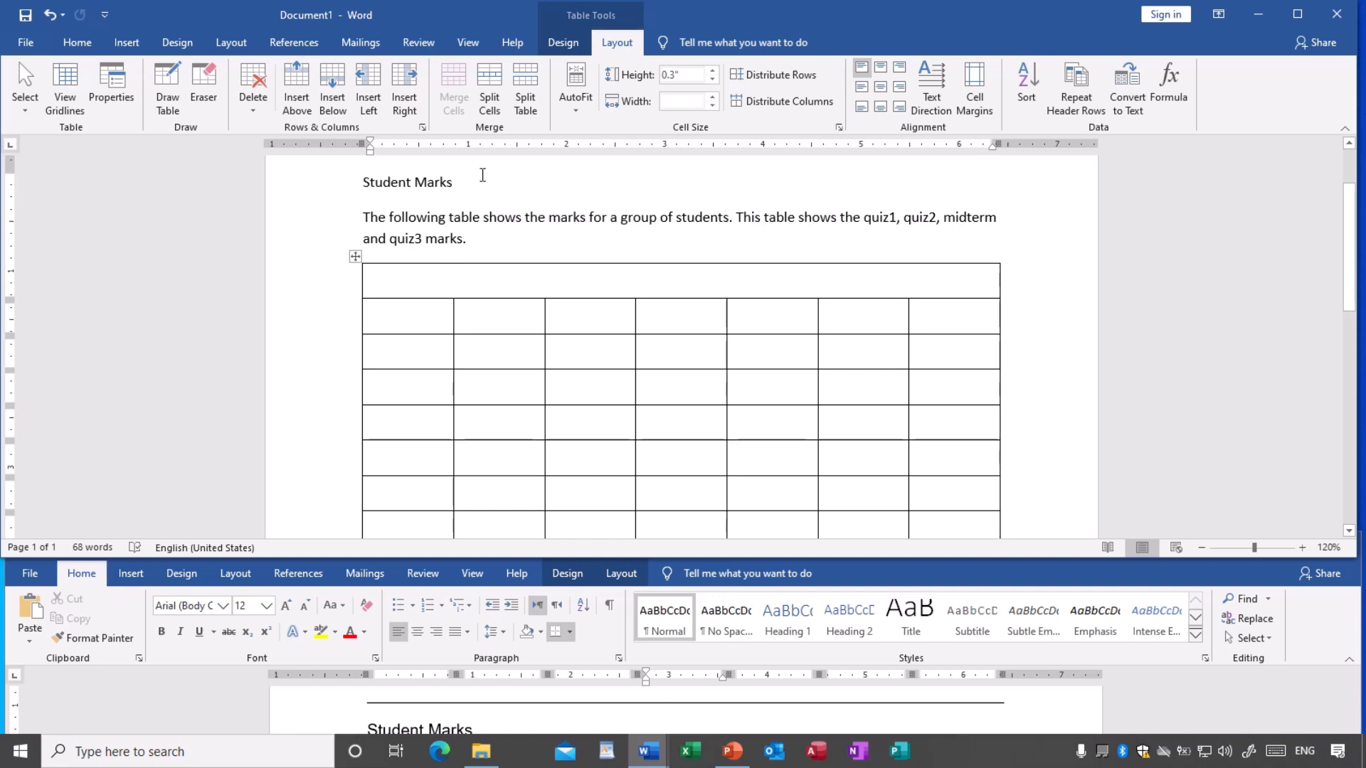
pyautogui.click(491, 107)
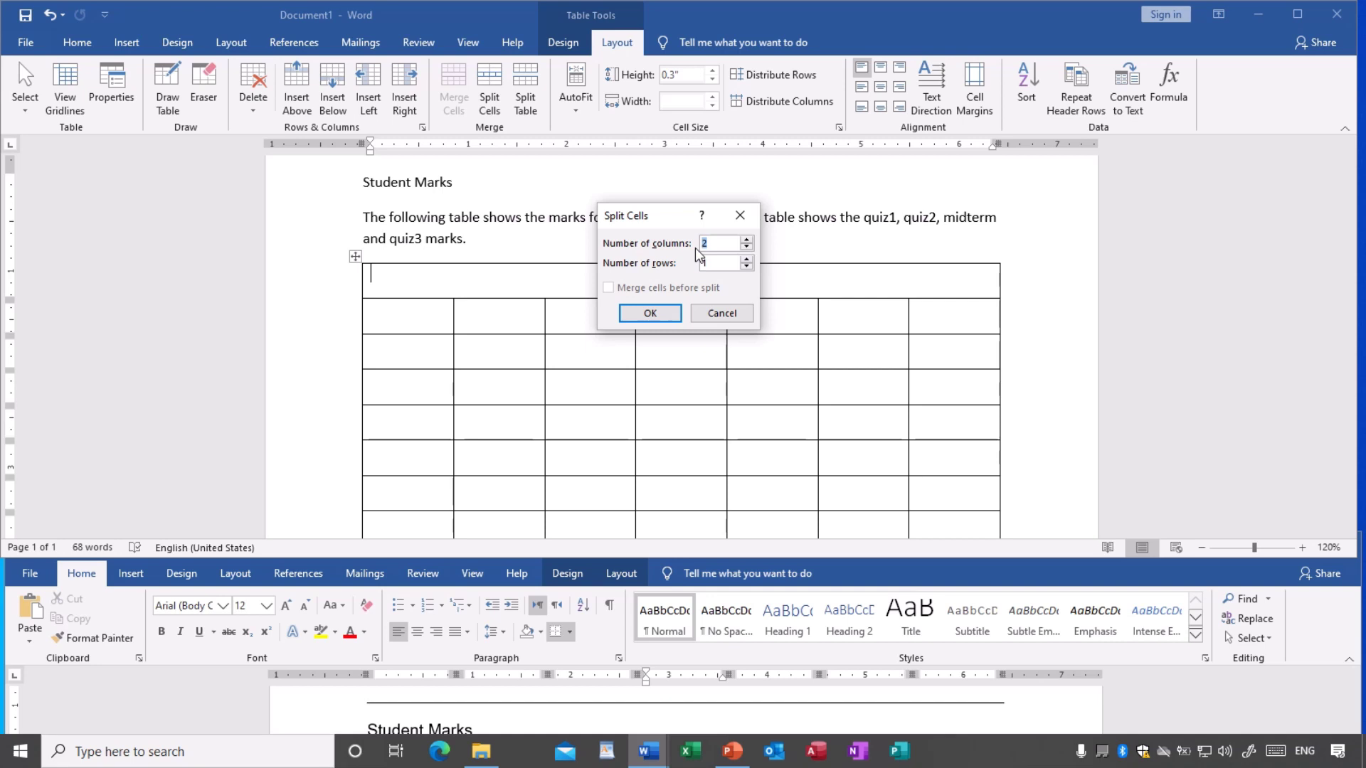
pyautogui.write('7')
pyautogui.click(655, 313)
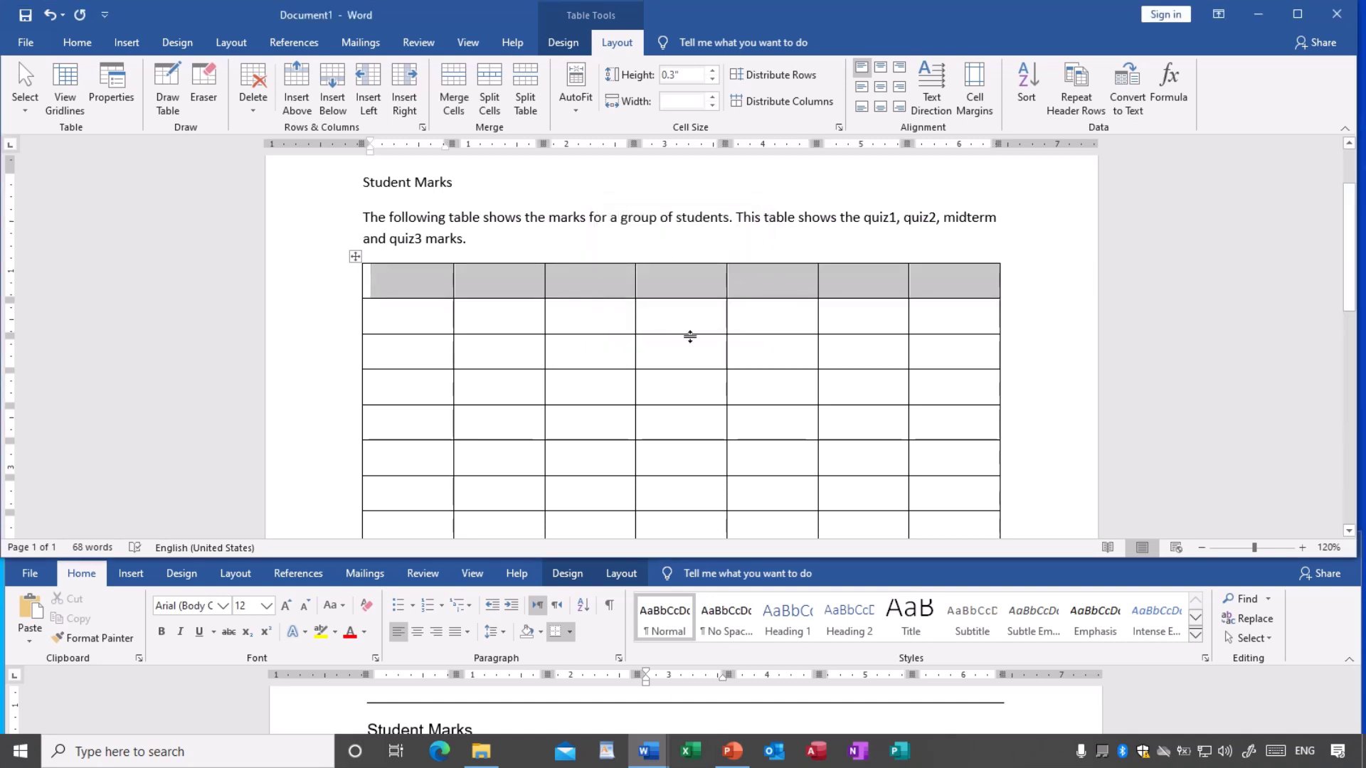
pyautogui.click(692, 326)
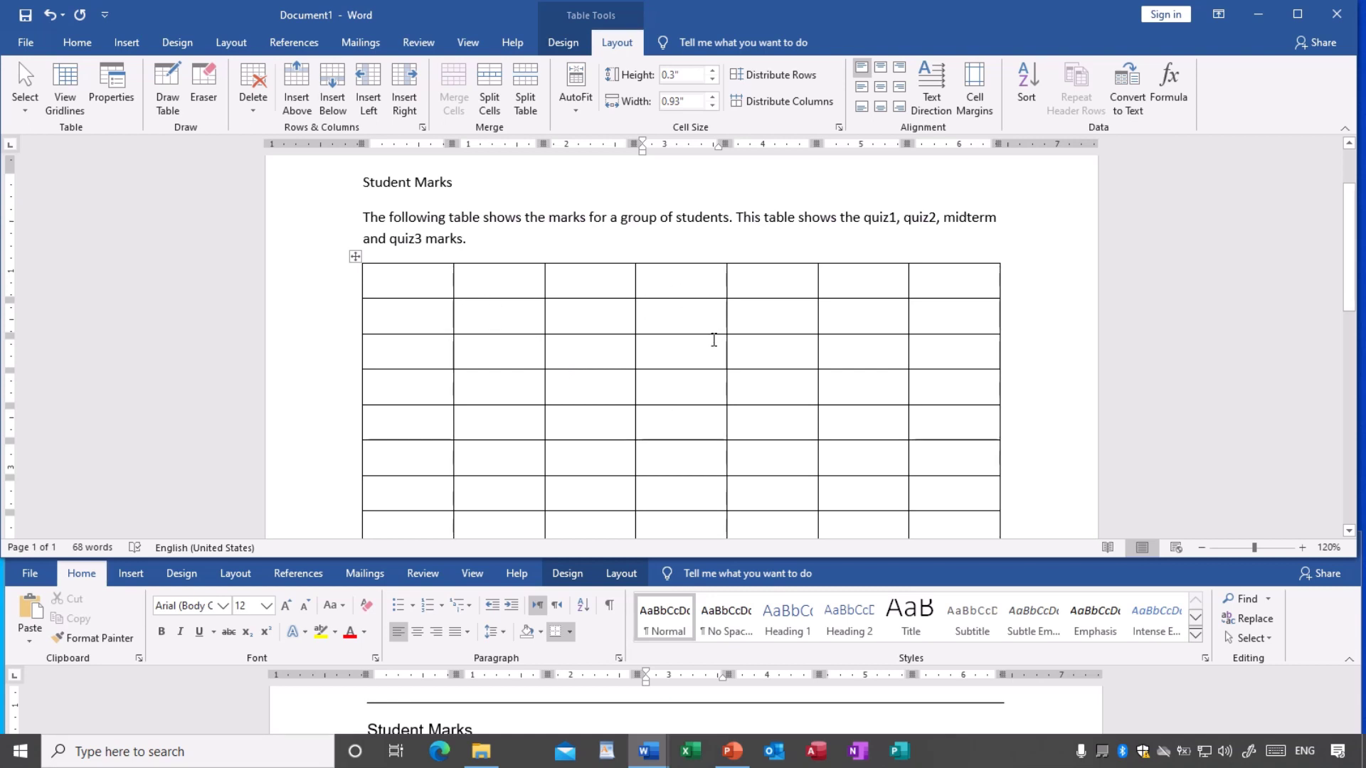
pyautogui.scroll(-1, 713, 340)
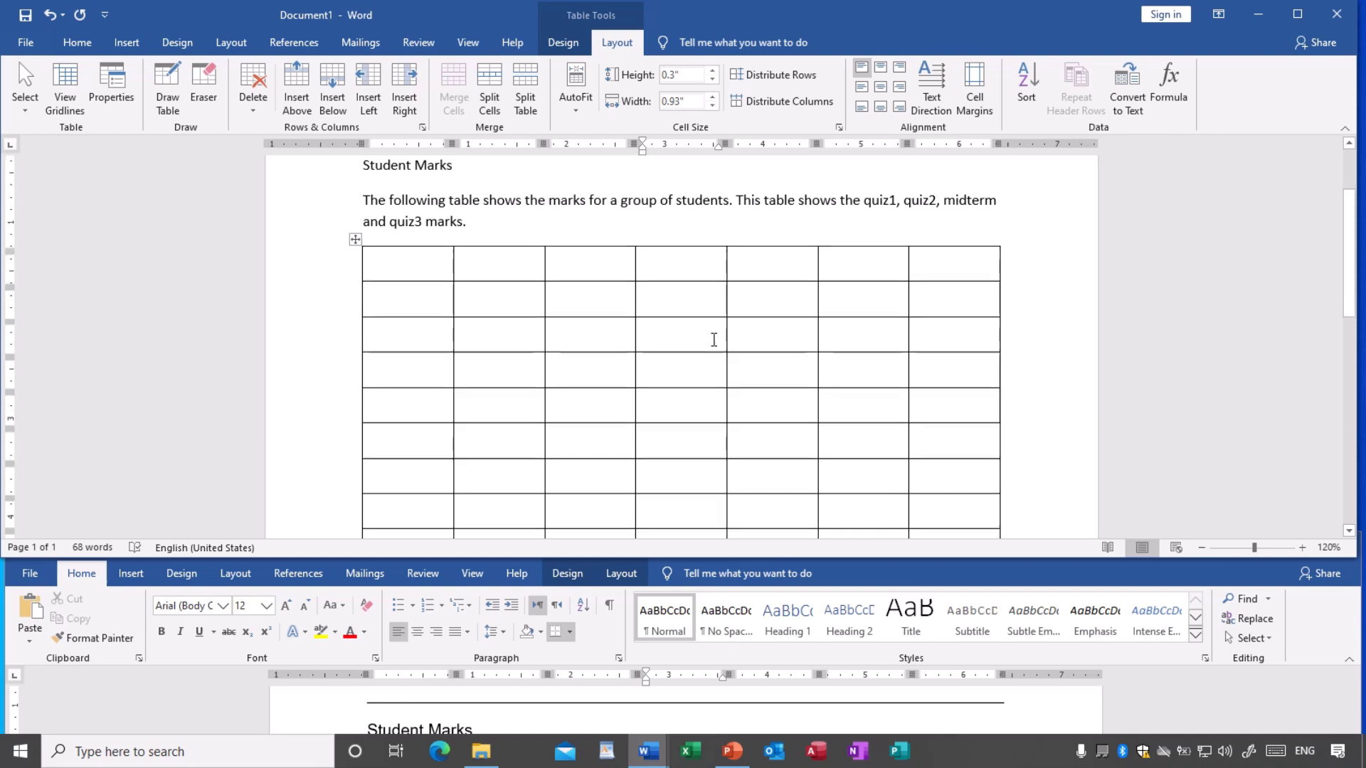
# - Select the blank 7-by-9 table by its move handle and choose Delete Table
pyautogui.scroll(-3, 714, 340)
pyautogui.scroll(2, 714, 341)
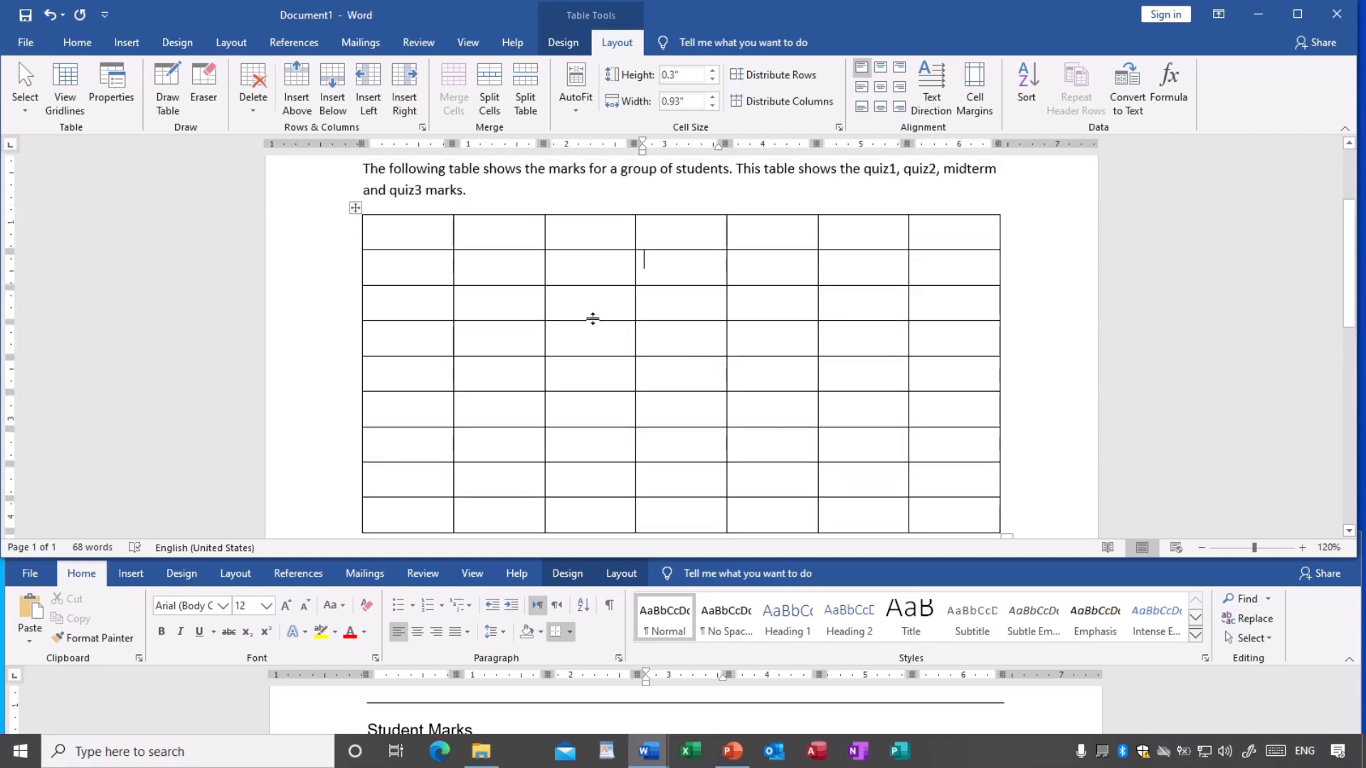
pyautogui.scroll(-3, 597, 318)
pyautogui.scroll(3, 601, 319)
pyautogui.click(355, 208)
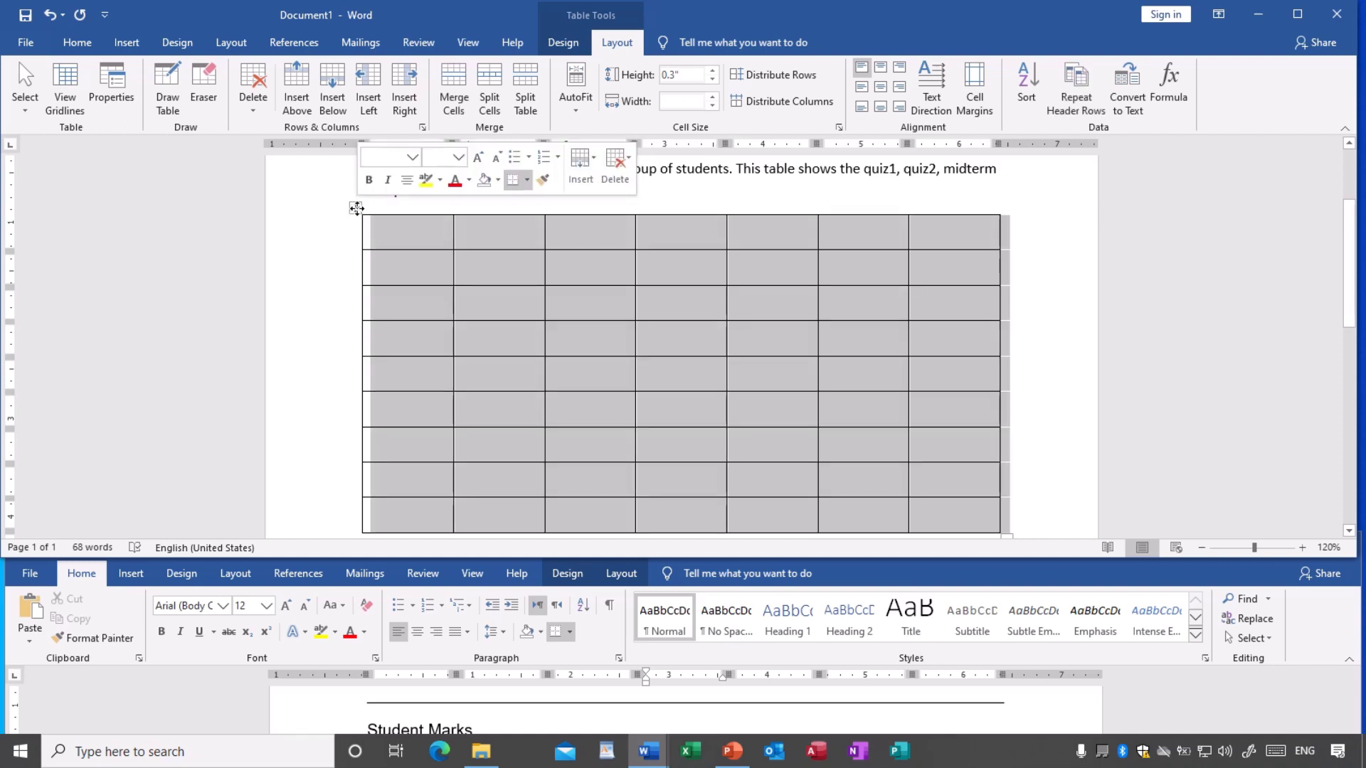
pyautogui.rightClick(355, 208)
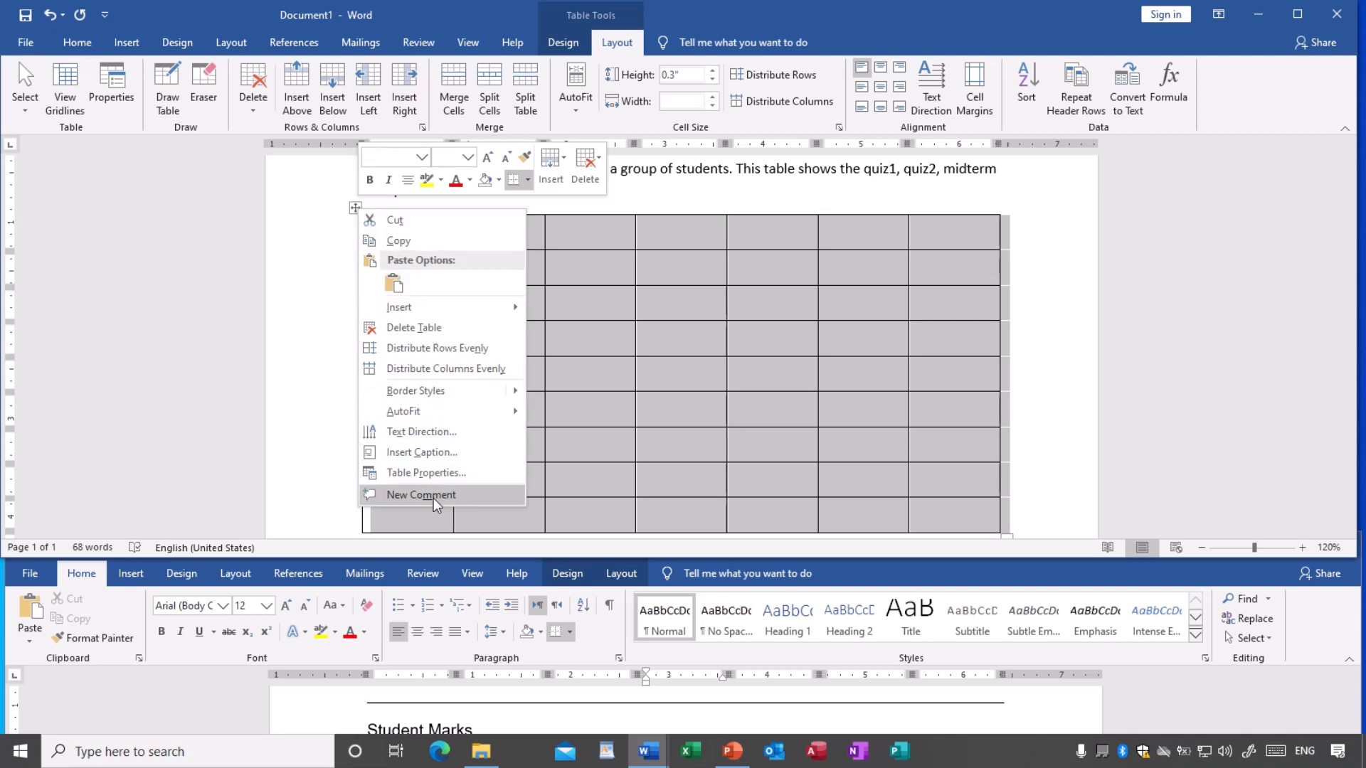
pyautogui.click(429, 328)
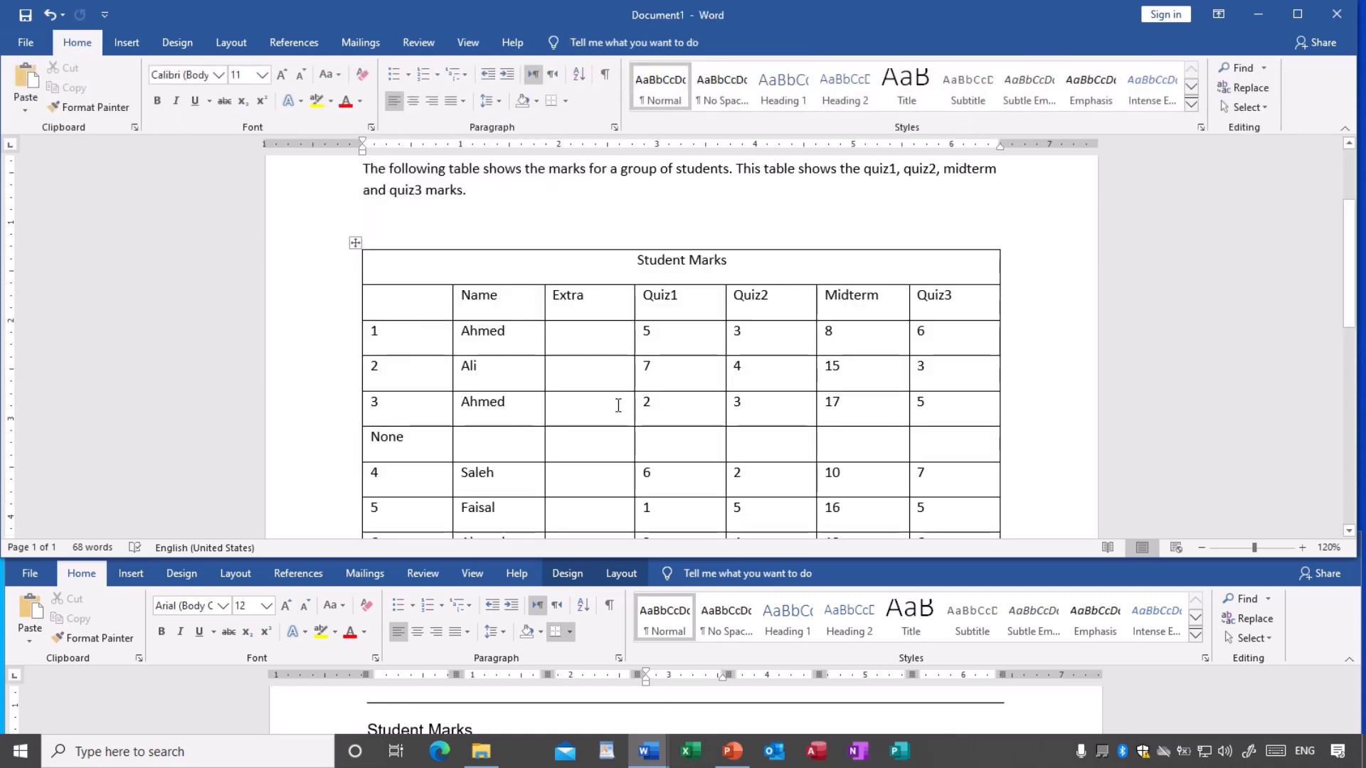
# - Drag the upper window's bottom border down and scroll both documents to show the table and instructions
pyautogui.scroll(-4, 673, 422)
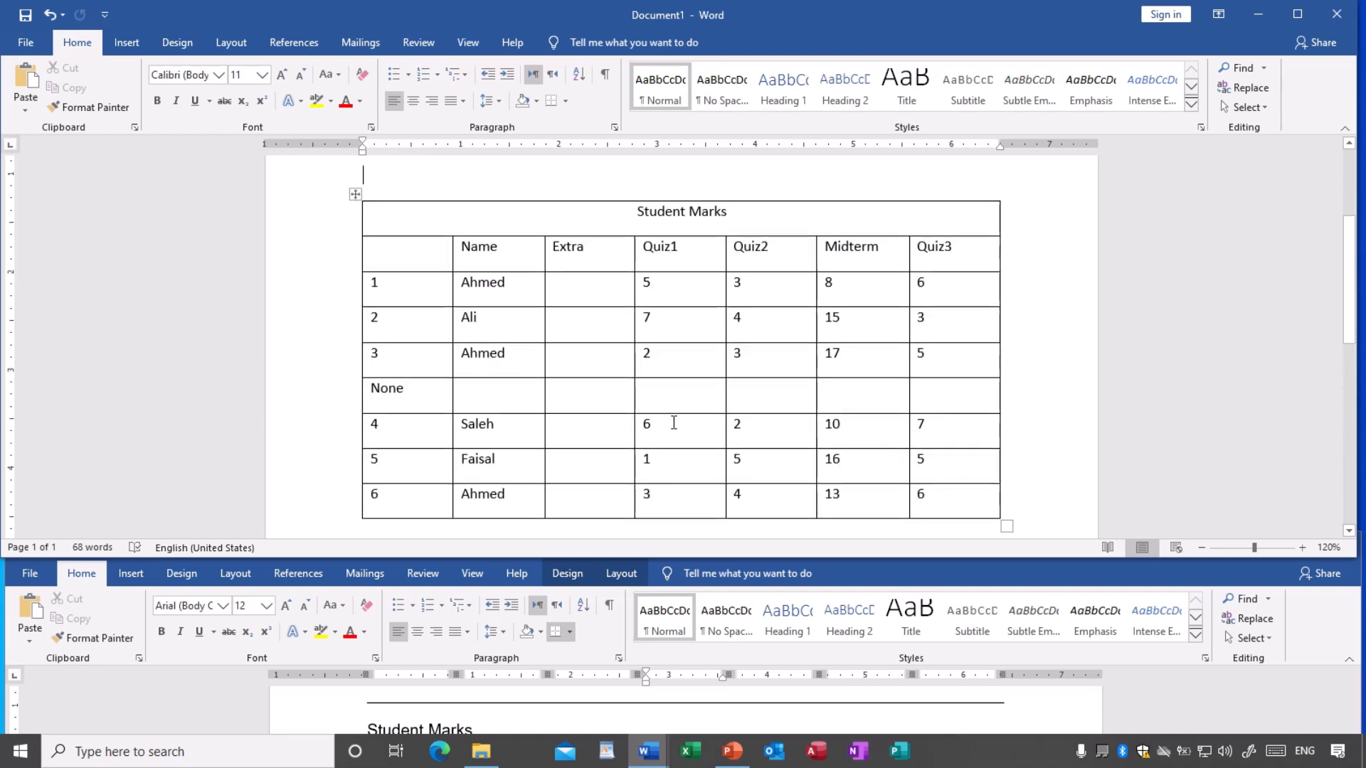
pyautogui.scroll(1, 673, 422)
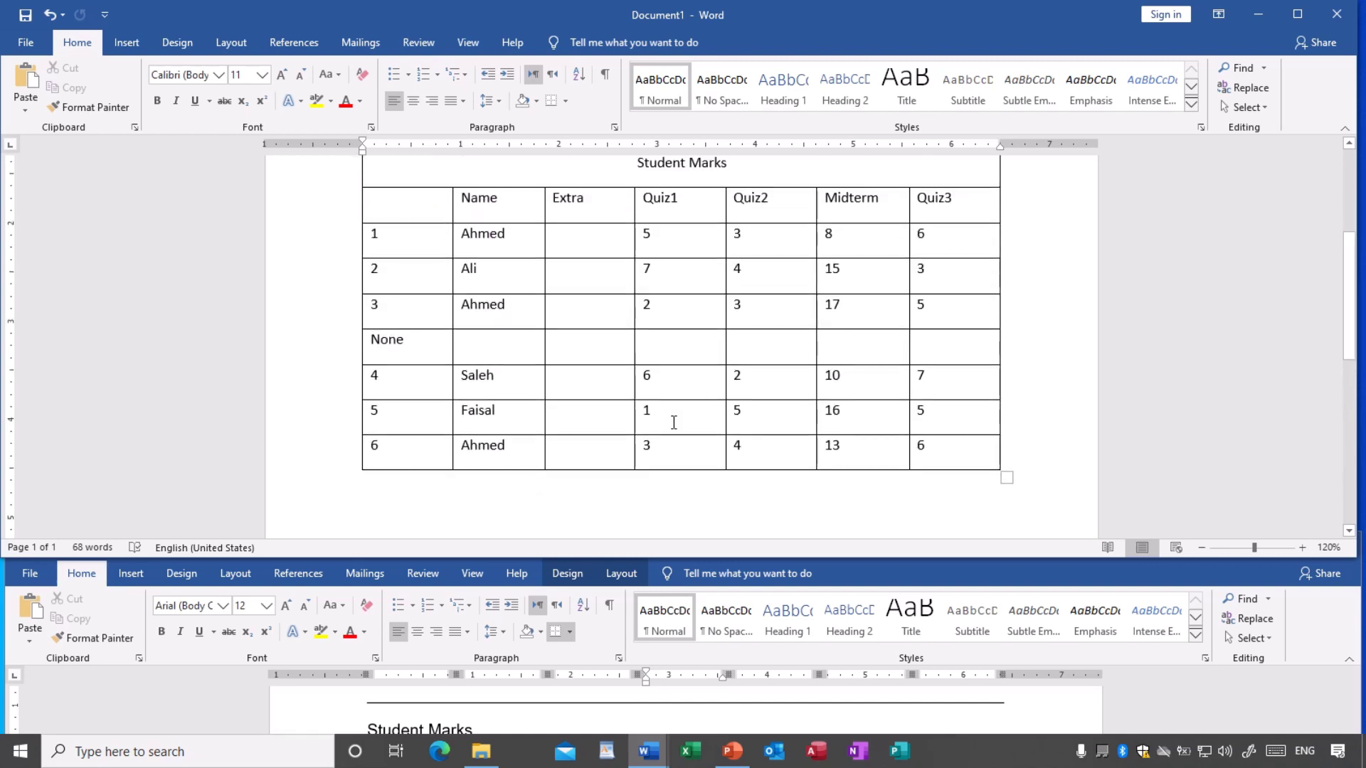
pyautogui.scroll(2, 673, 422)
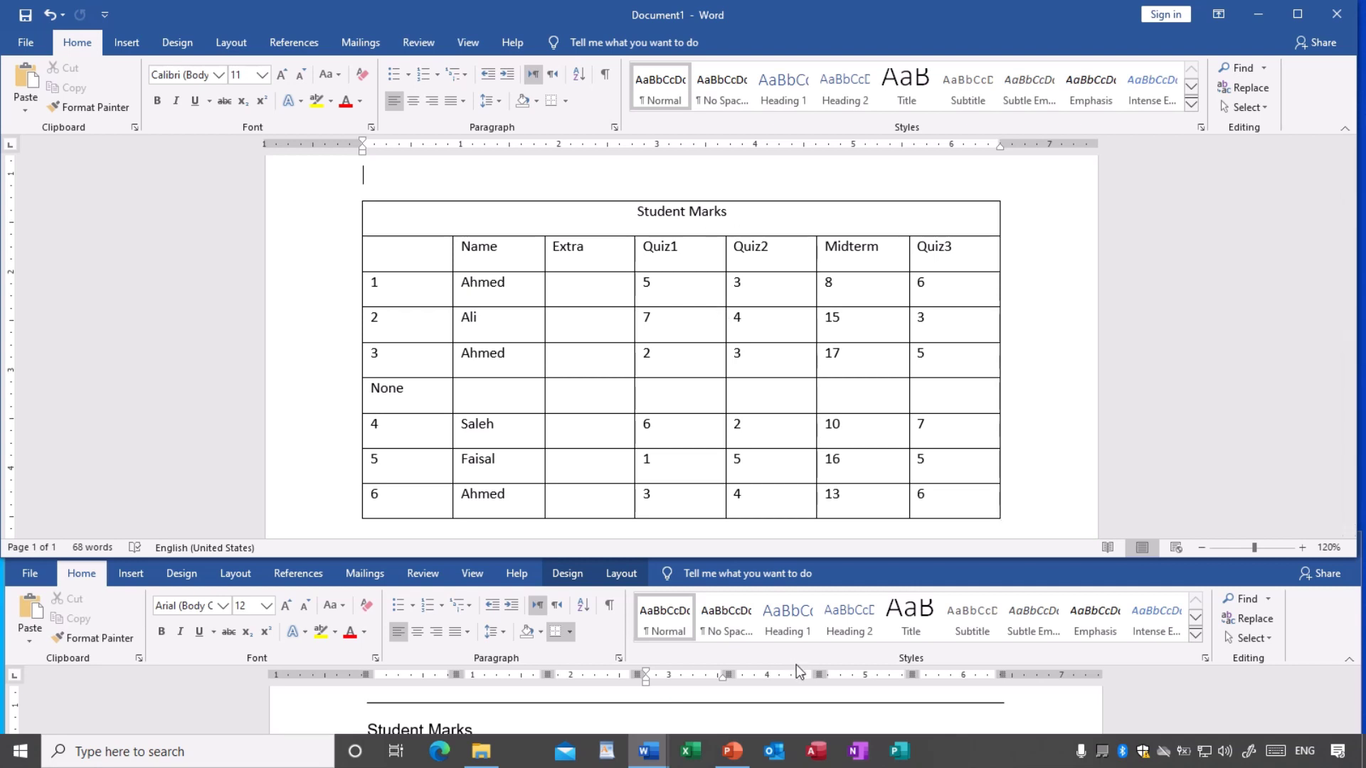
pyautogui.scroll(-3, 788, 714)
pyautogui.scroll(-5, 788, 713)
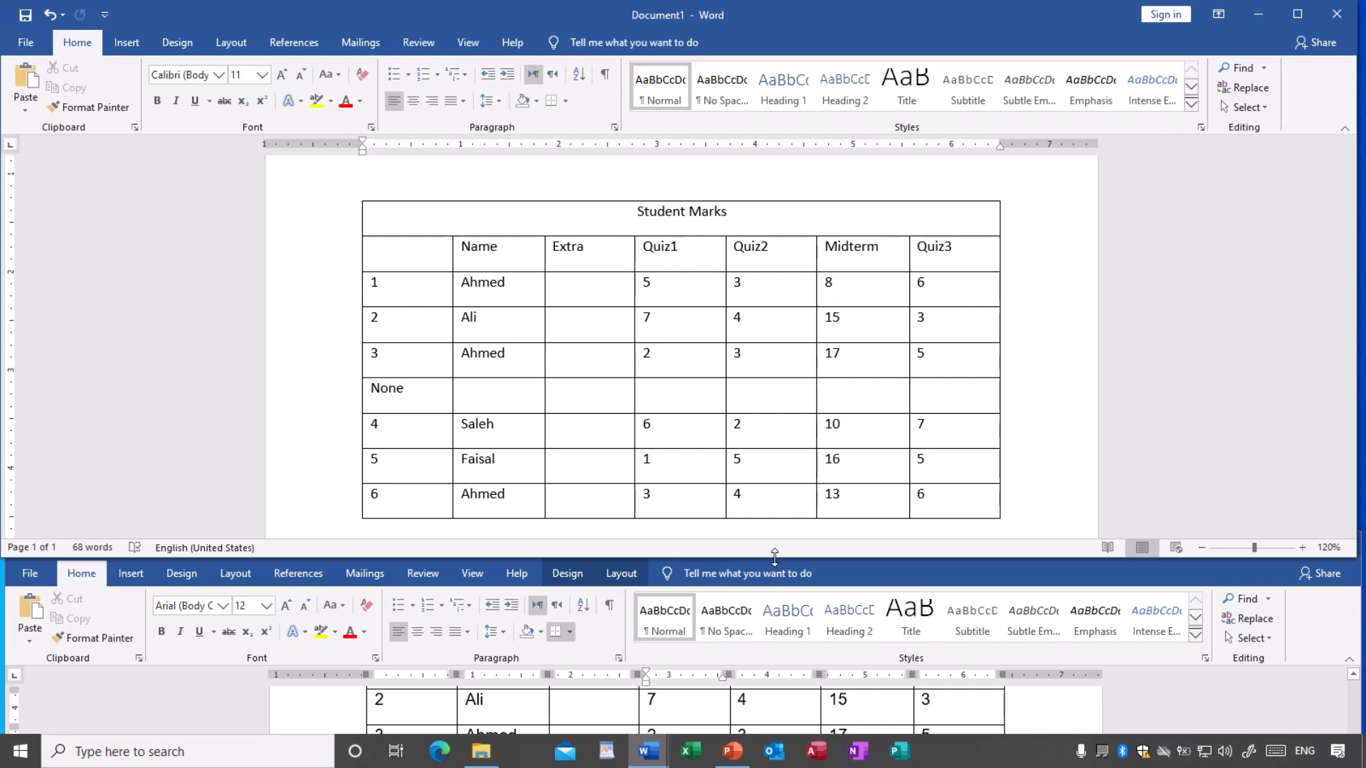
pyautogui.moveTo(774, 557); pyautogui.dragTo(766, 651)
pyautogui.scroll(-10, 755, 694)
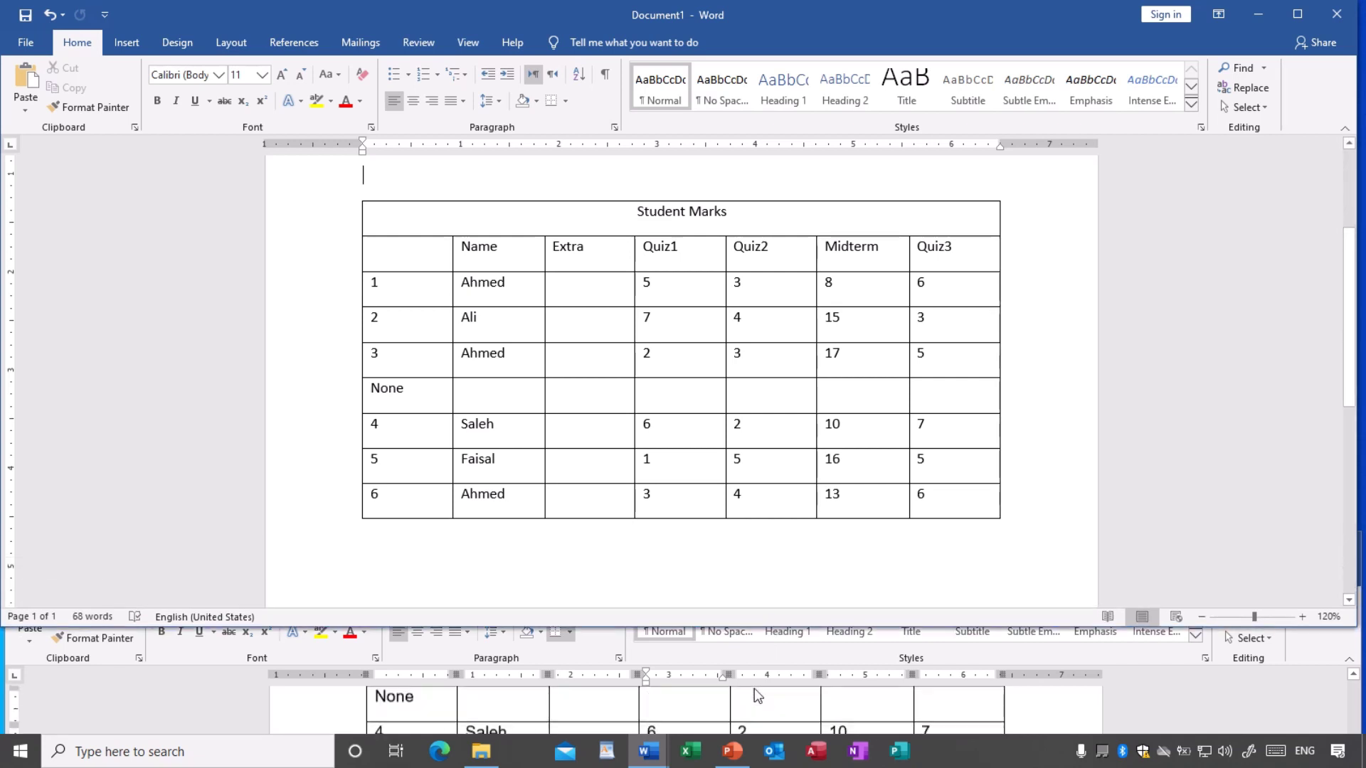
pyautogui.scroll(1, 758, 695)
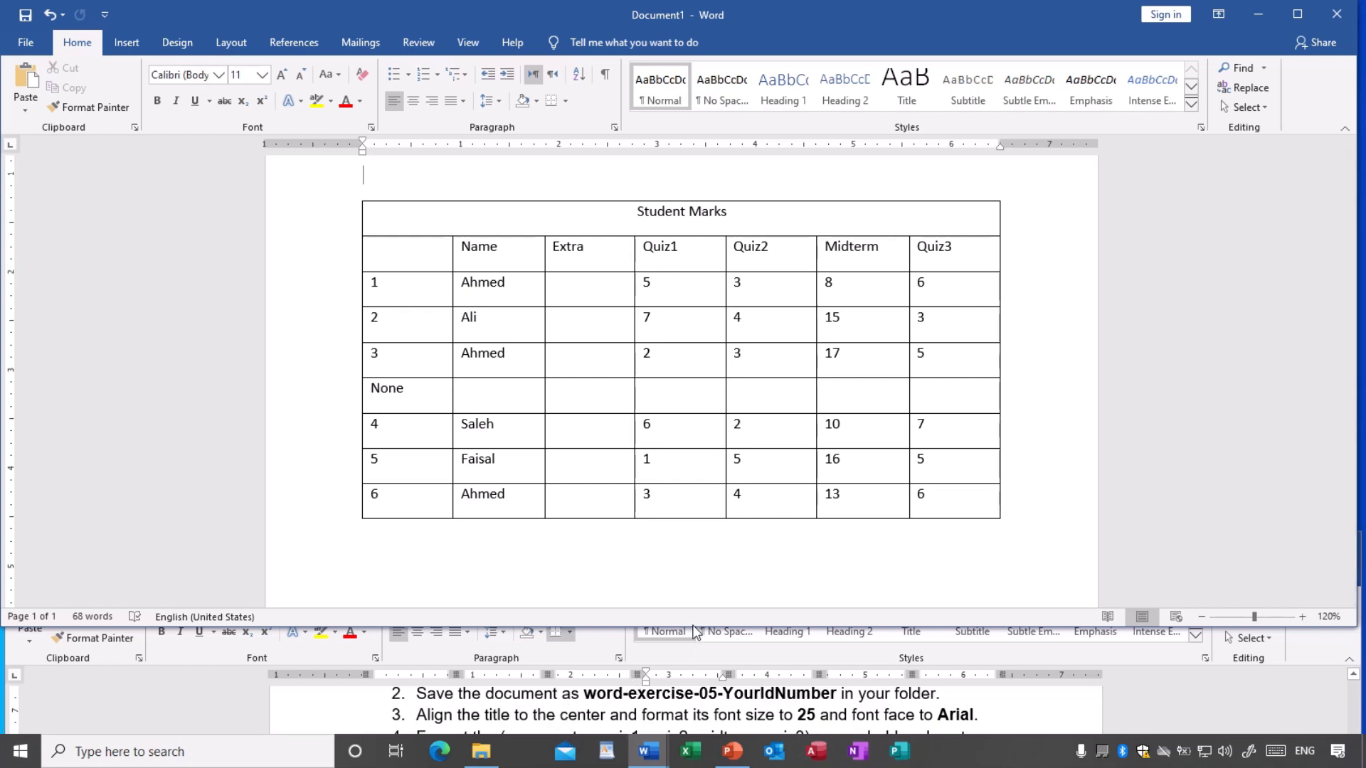
pyautogui.moveTo(693, 623); pyautogui.dragTo(692, 665)
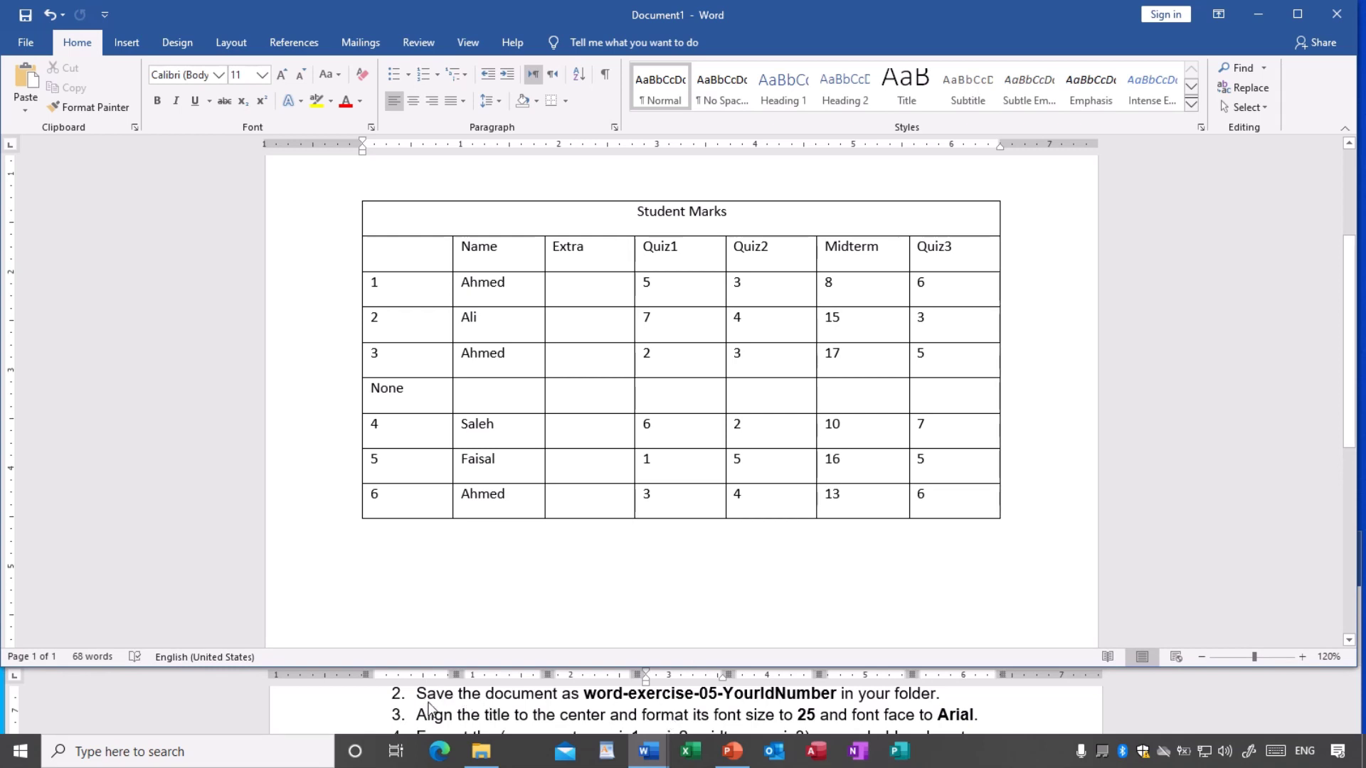
pyautogui.scroll(3, 619, 426)
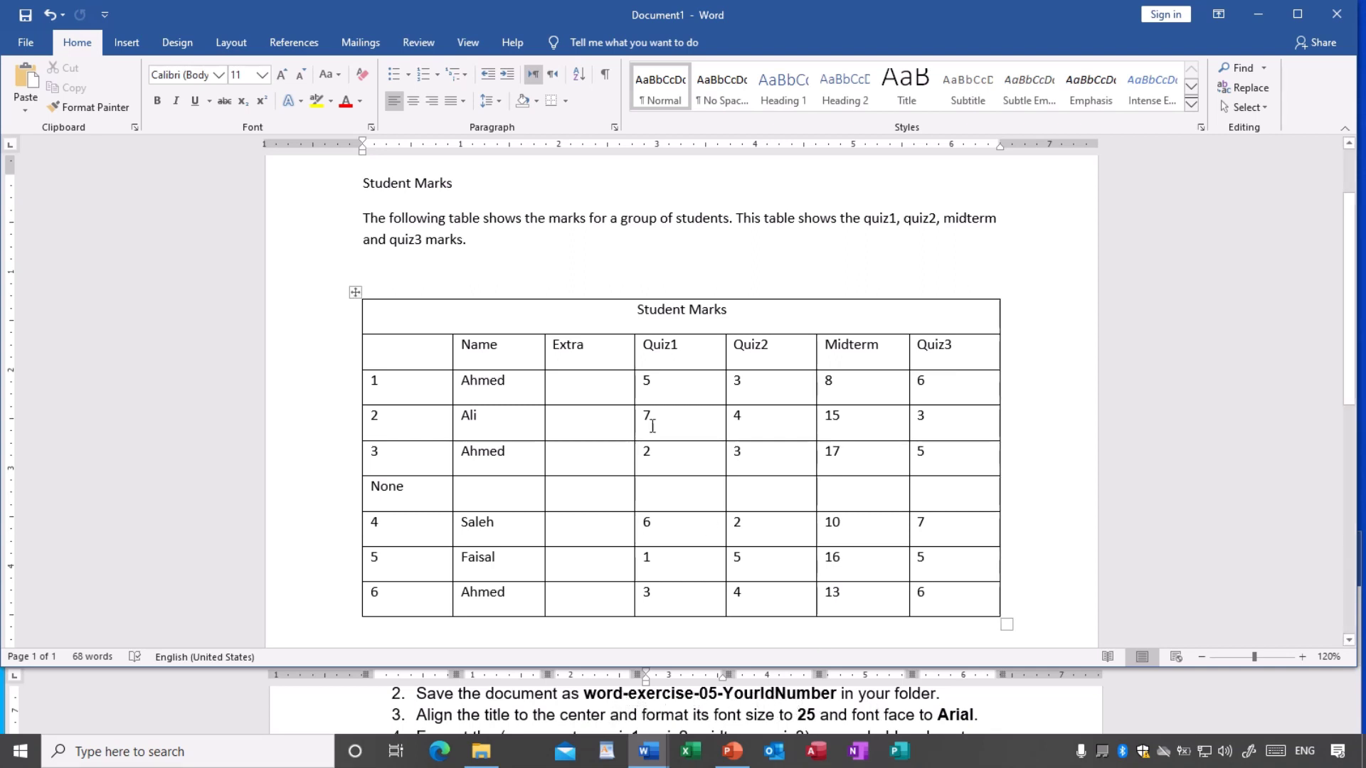
# - Open Save As and choose the Documents folder as the save location
pyautogui.click(613, 392)
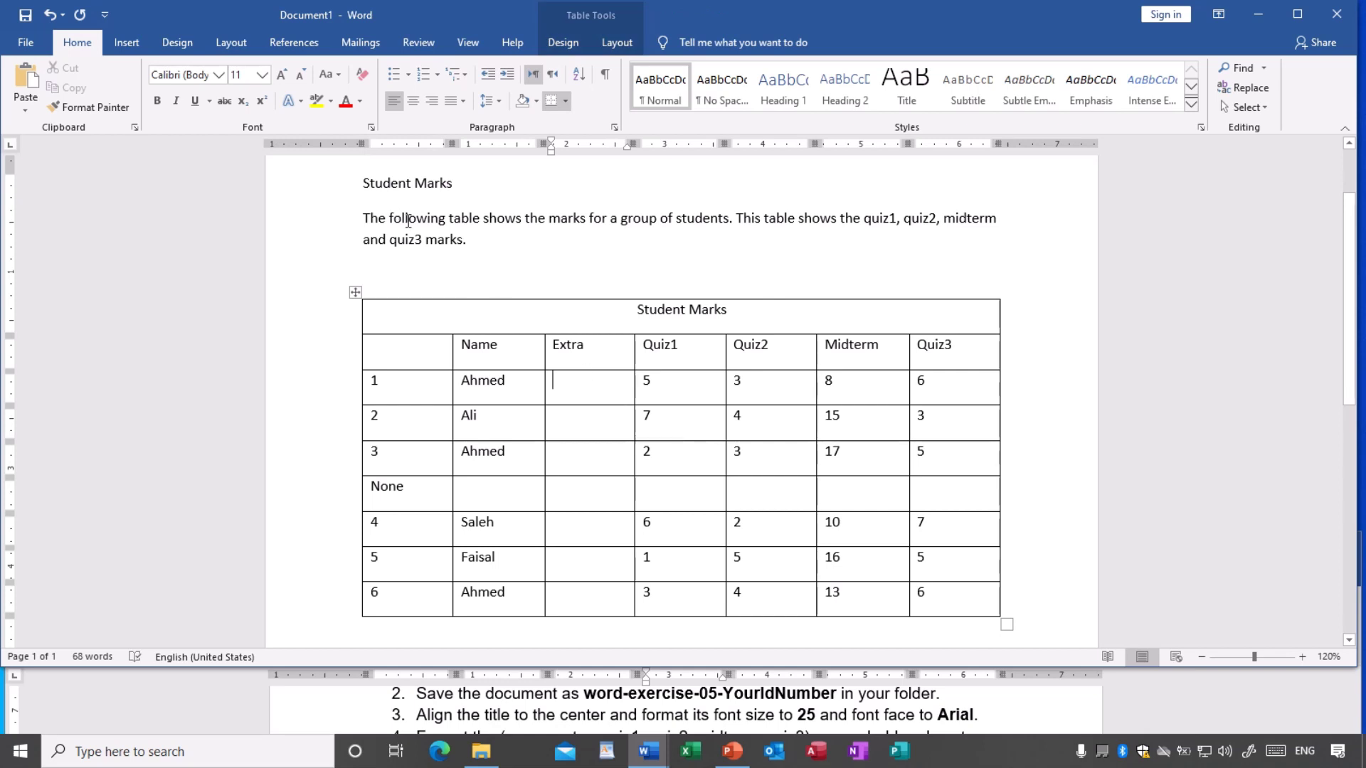
pyautogui.click(28, 44)
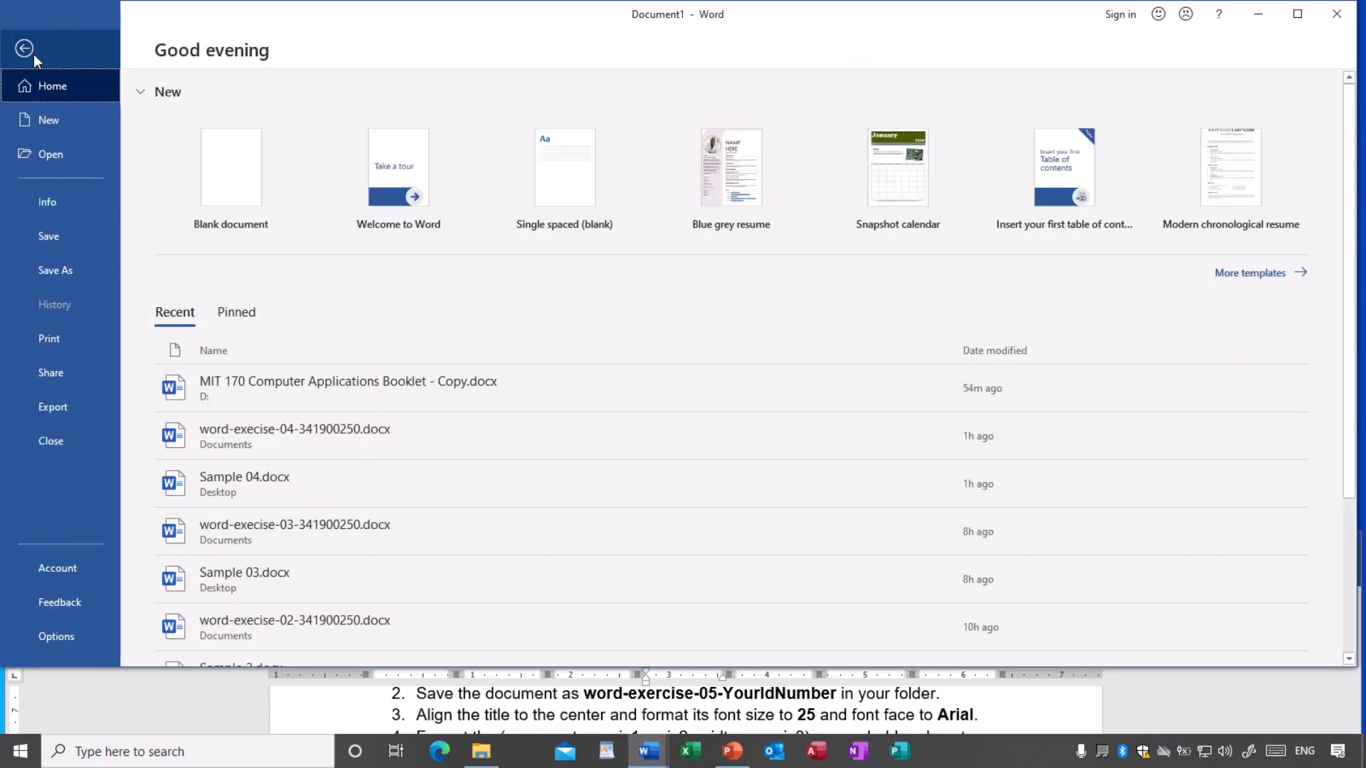
pyautogui.click(57, 269)
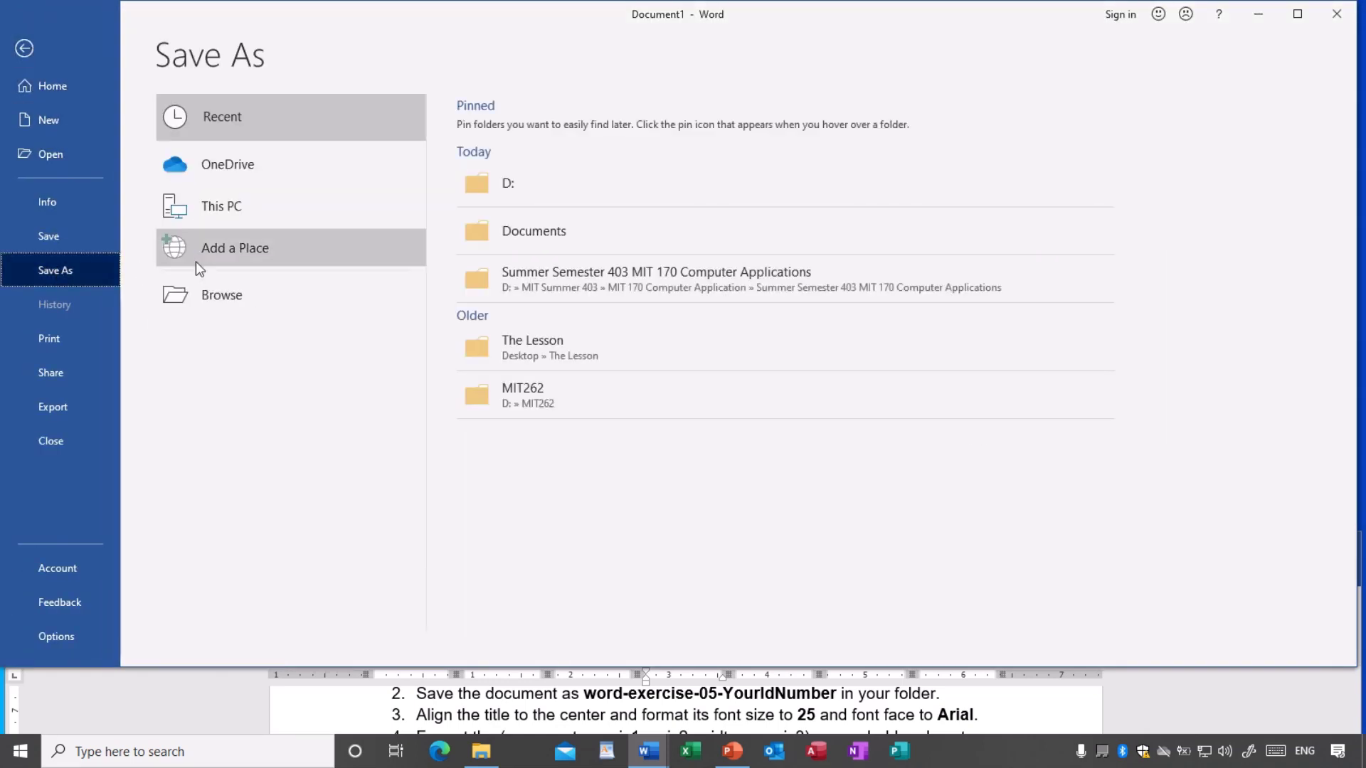
pyautogui.click(216, 301)
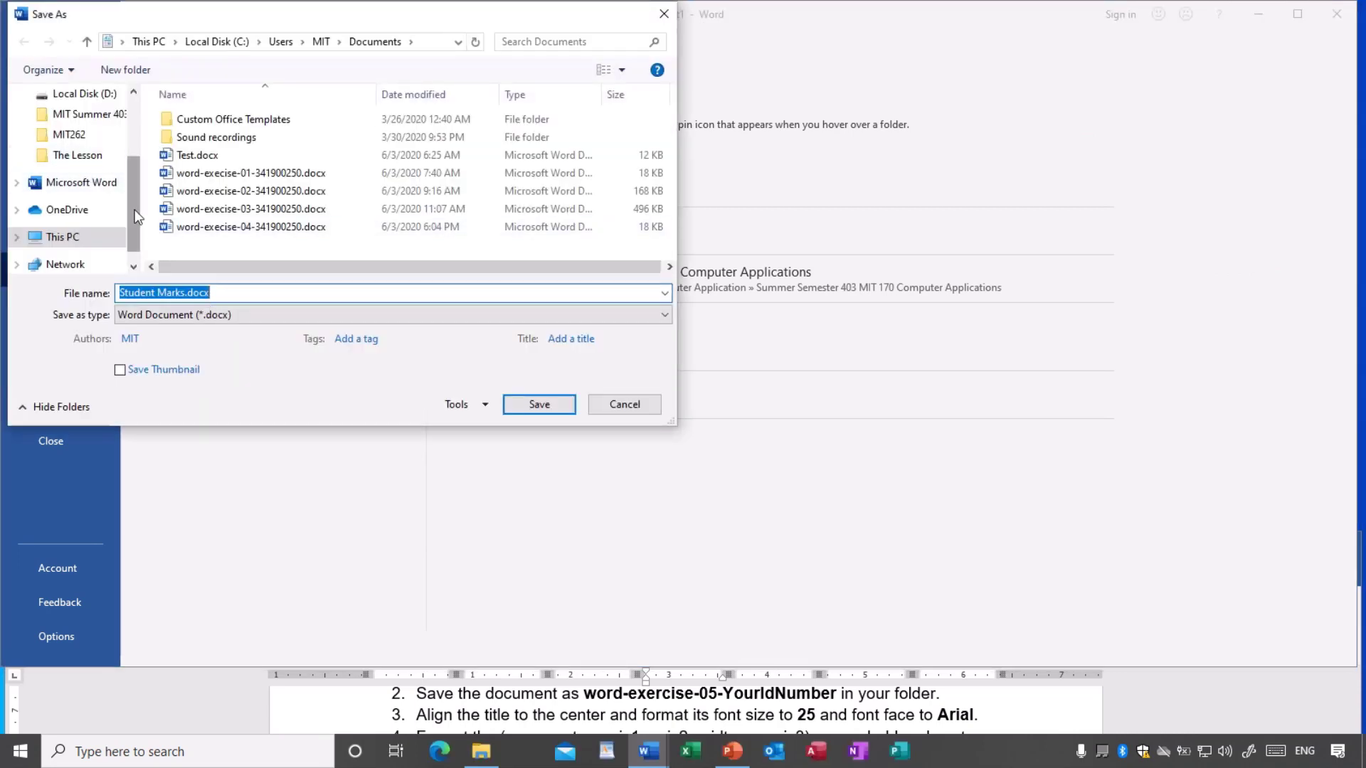
pyautogui.moveTo(130, 198); pyautogui.dragTo(128, 131)
pyautogui.click(79, 168)
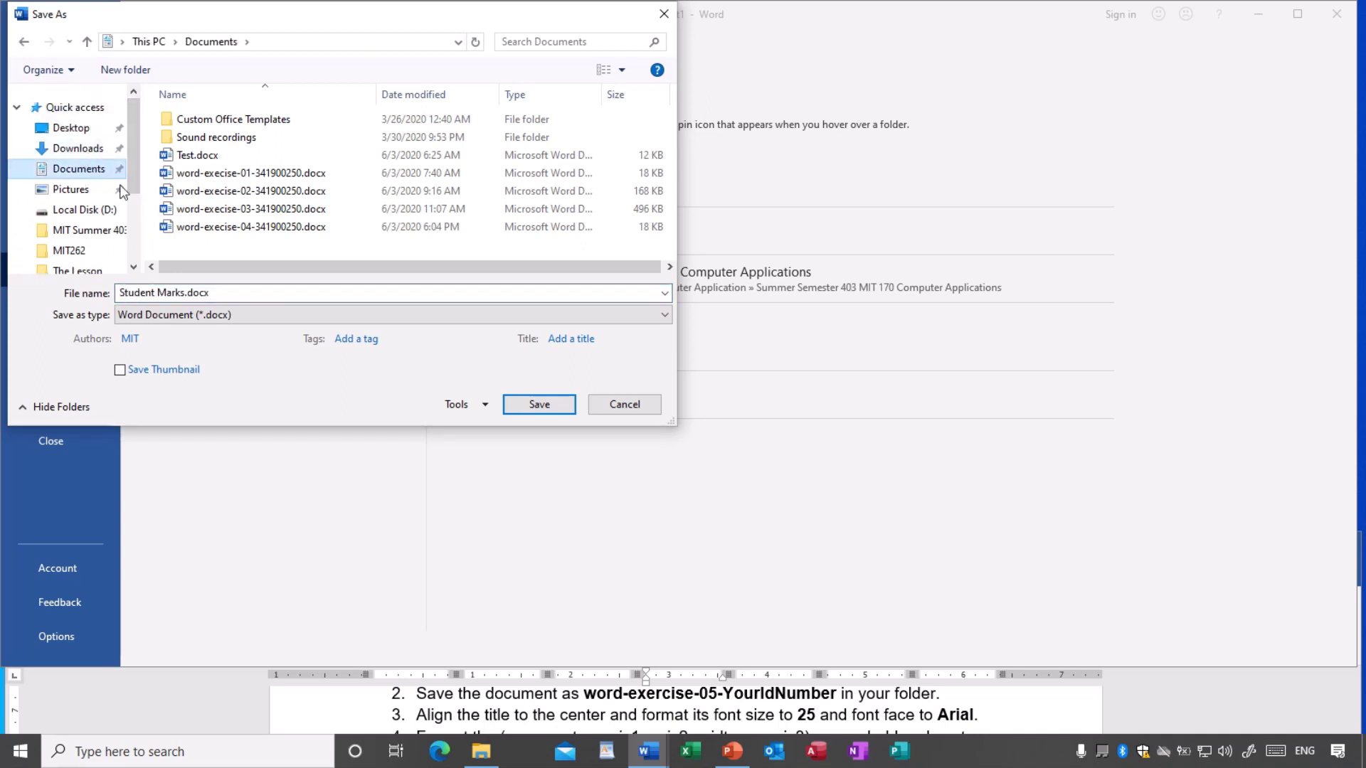
pyautogui.click(221, 292)
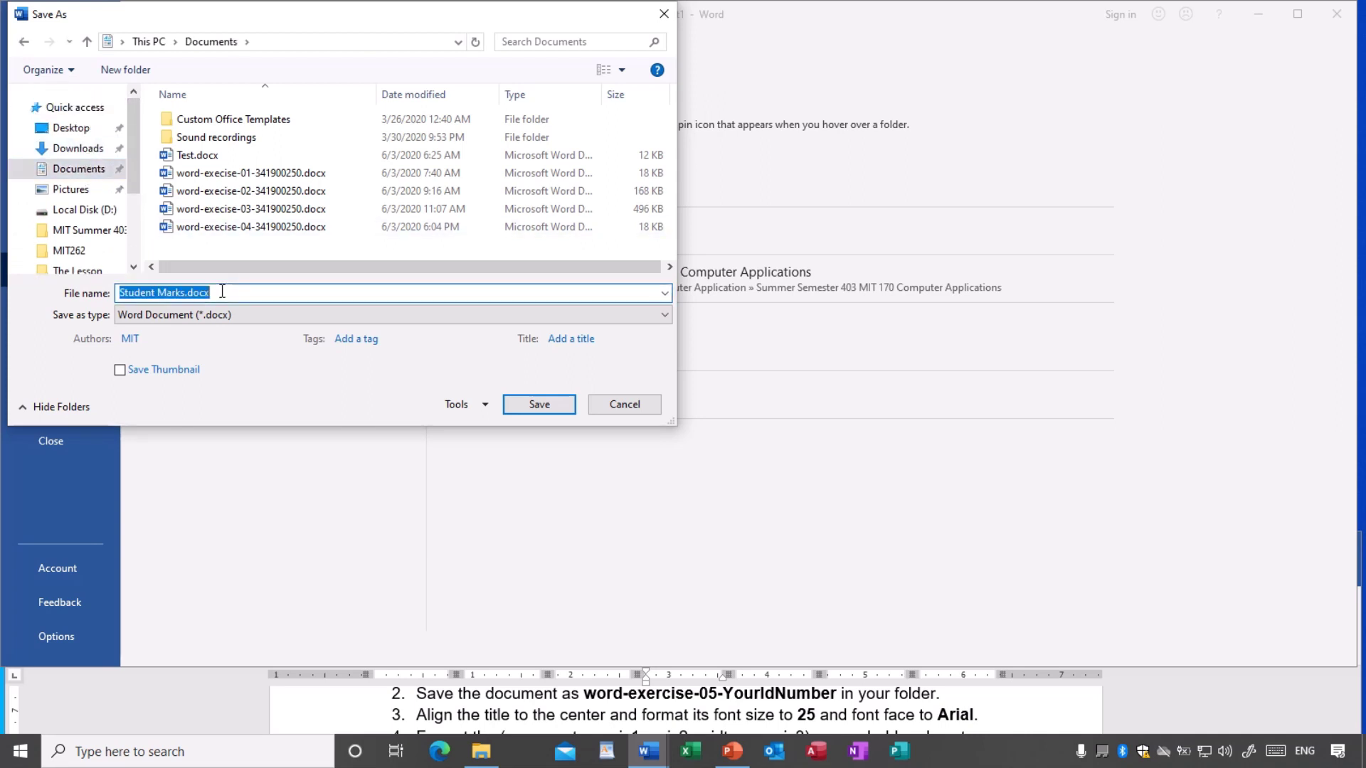
# - Name the file word-exercise-05 plus the student ID number and save it
pyautogui.write('wo')
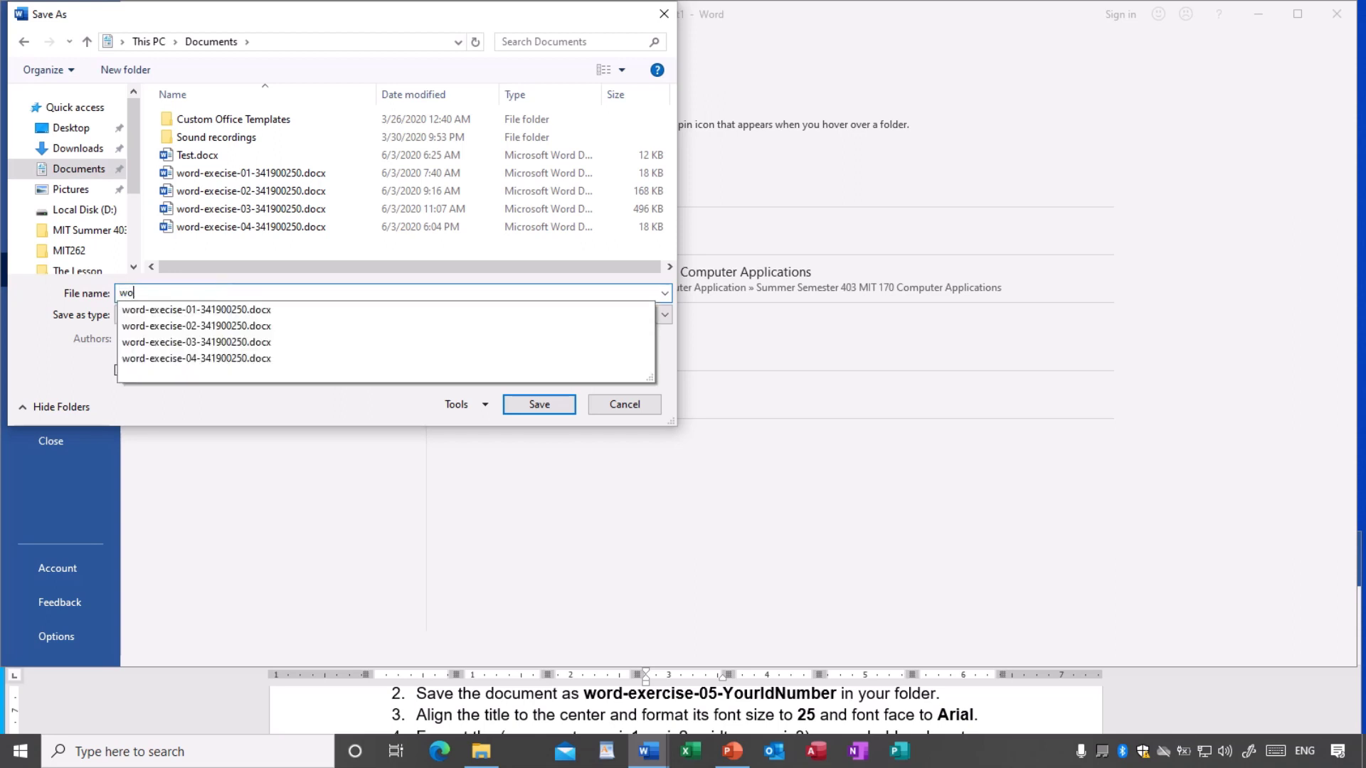
pyautogui.write('rd')
pyautogui.press('Down')
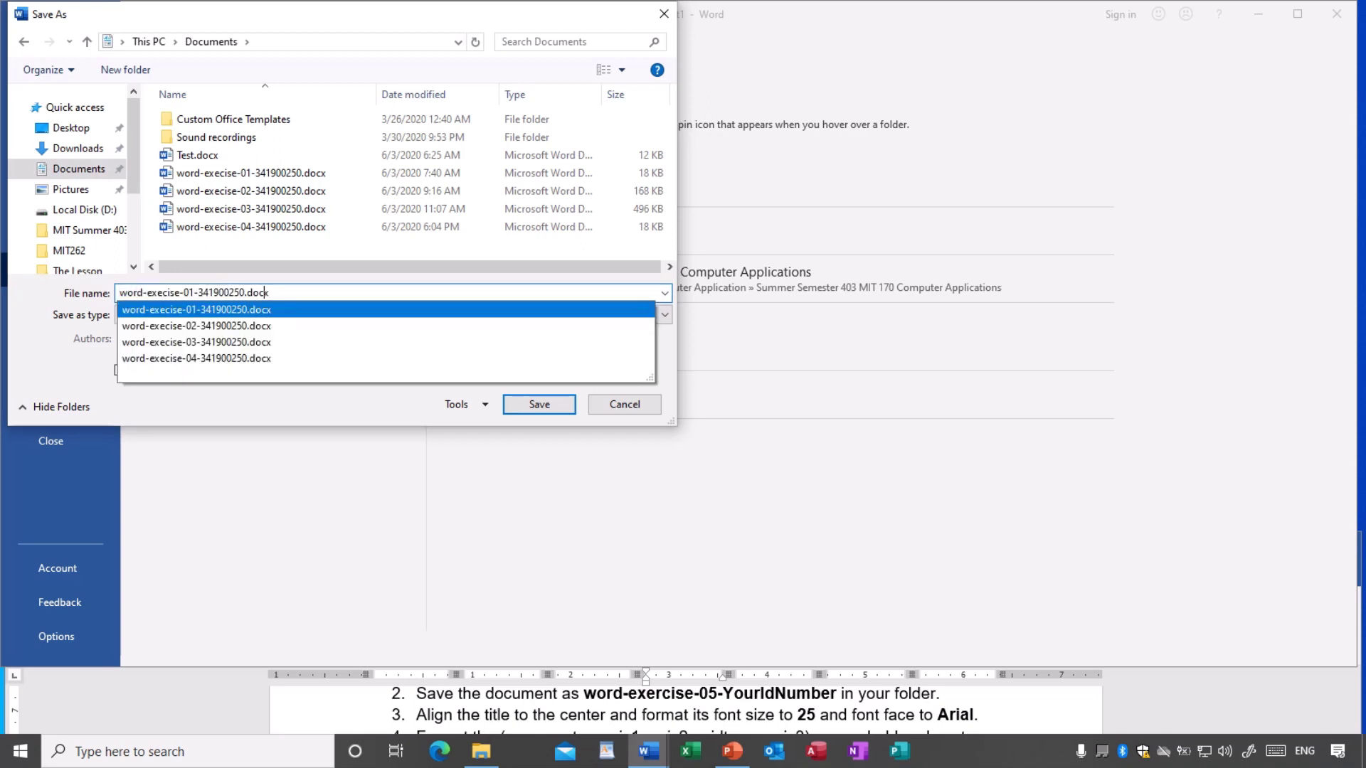
pyautogui.press('Left')
pyautogui.press('Left')
pyautogui.press('Left')
pyautogui.press('Left')
pyautogui.press('BackSpace')
pyautogui.write('5')
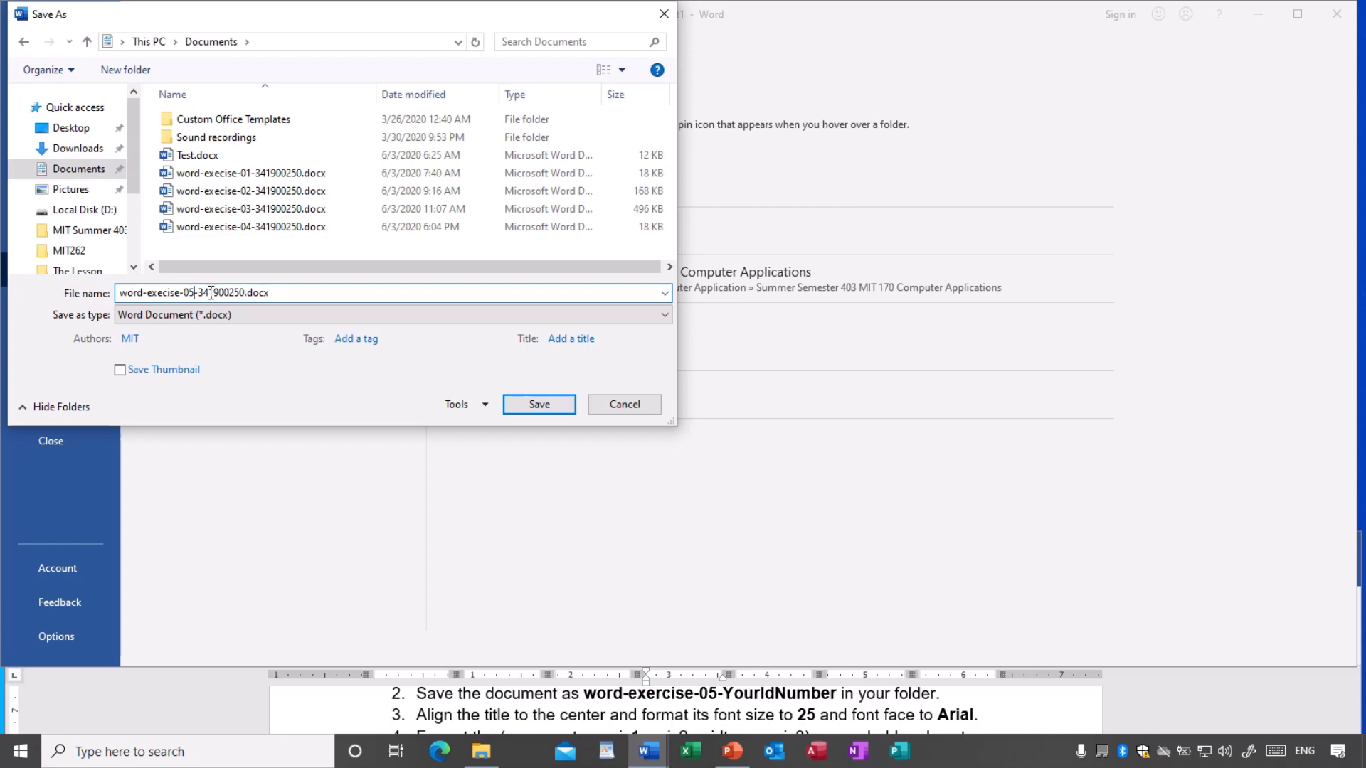
pyautogui.click(554, 402)
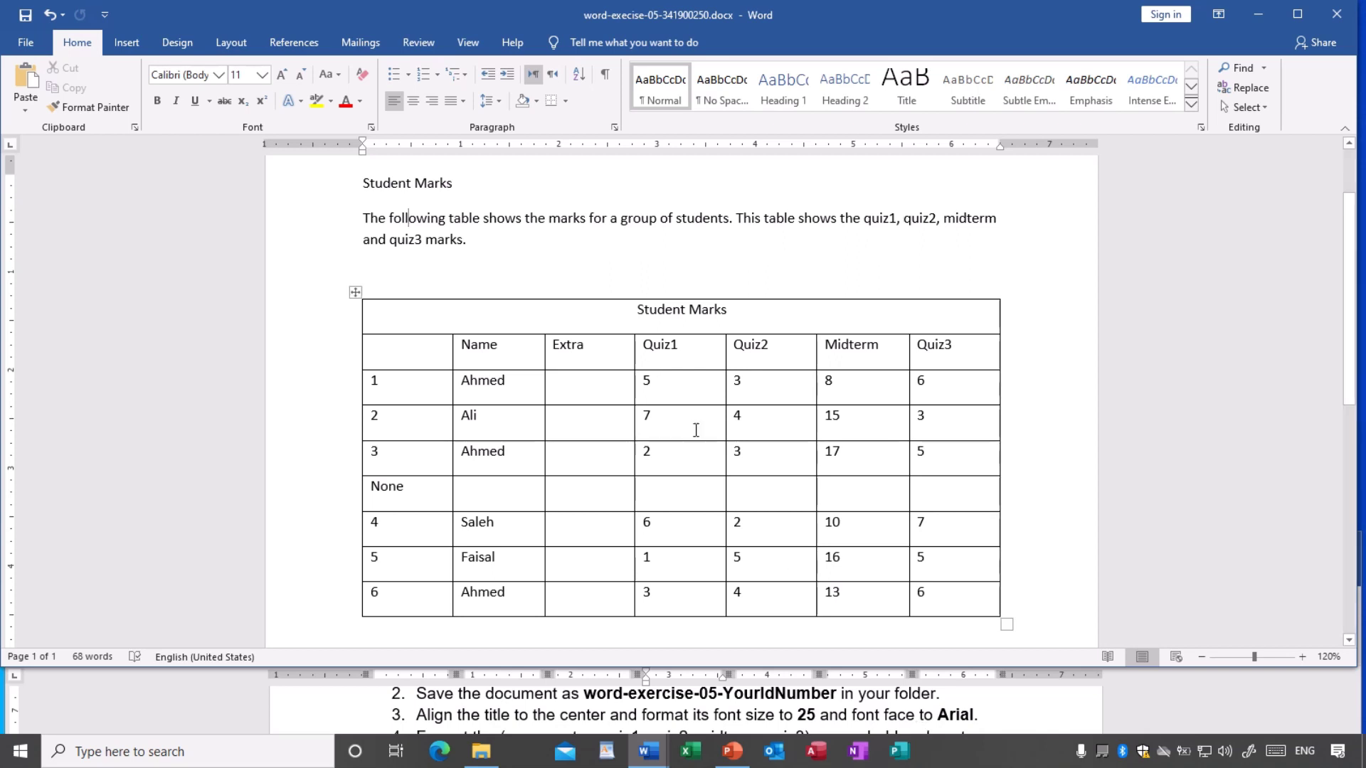
# - Center the Student Marks title and enlarge it to 25 pt
pyautogui.scroll(1, 638, 366)
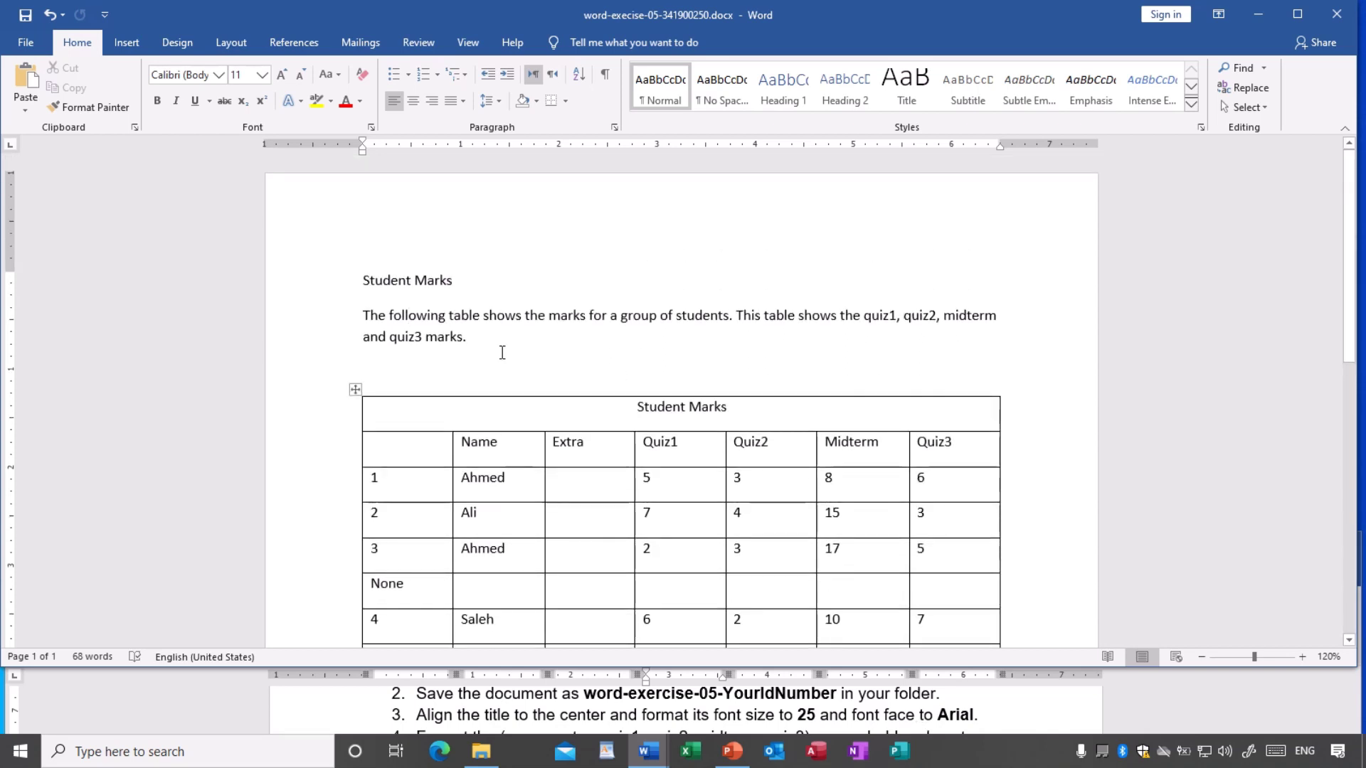
pyautogui.moveTo(356, 281); pyautogui.dragTo(464, 286)
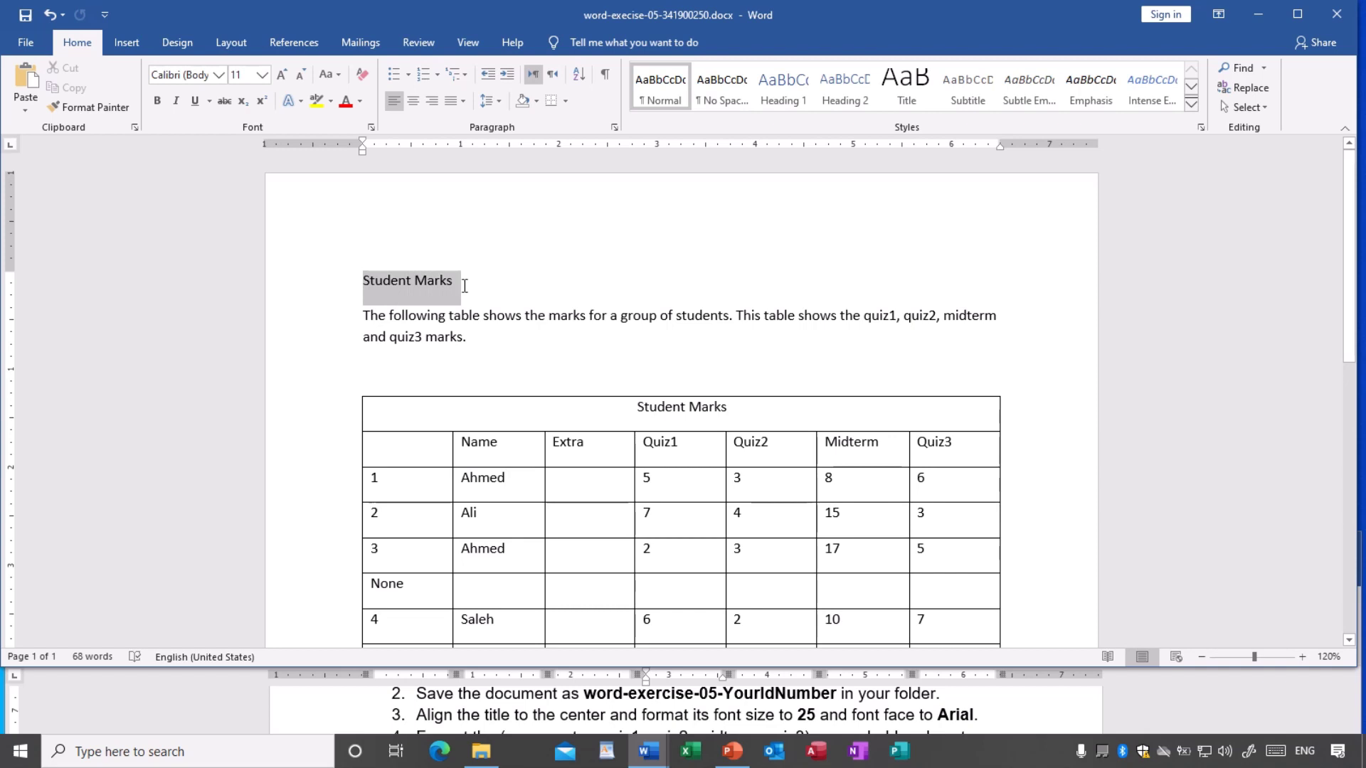
pyautogui.click(412, 106)
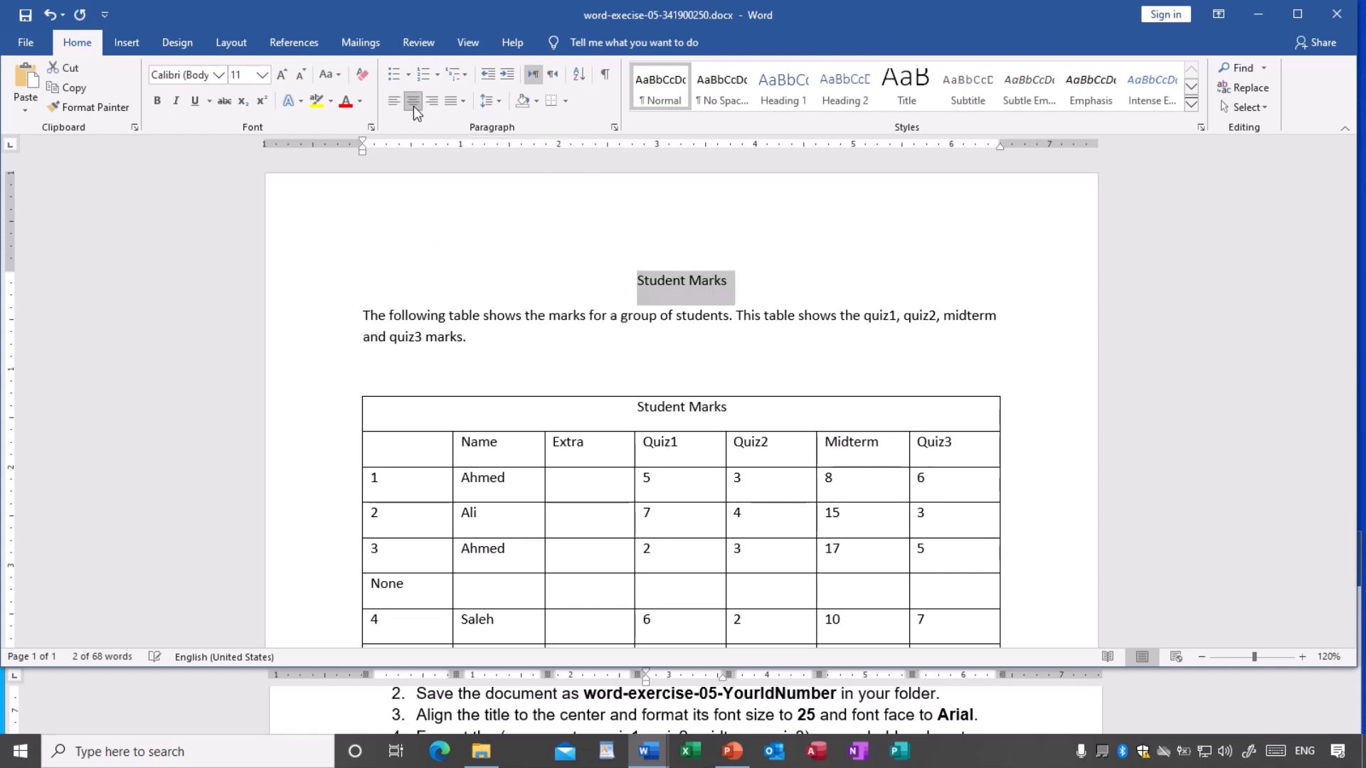
pyautogui.click(263, 74)
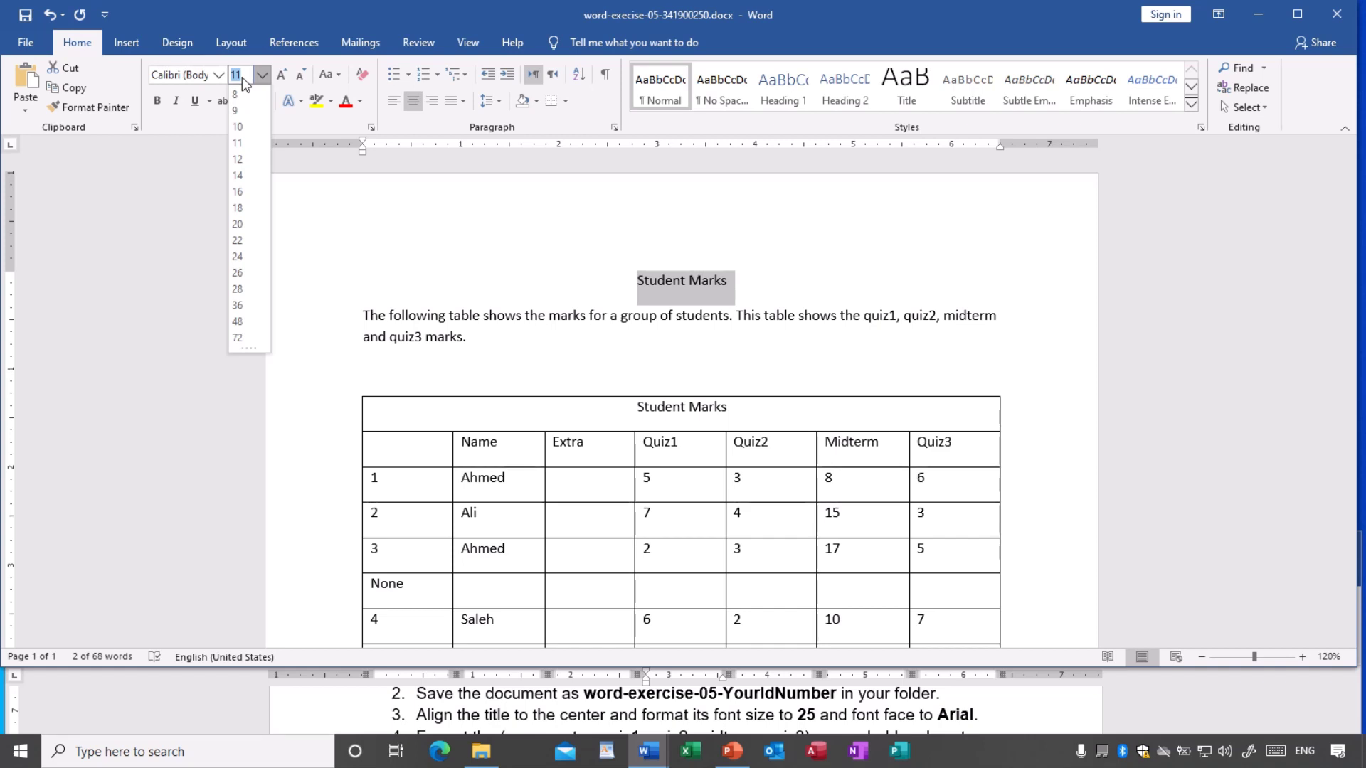
pyautogui.write('25')
pyautogui.press('Return')
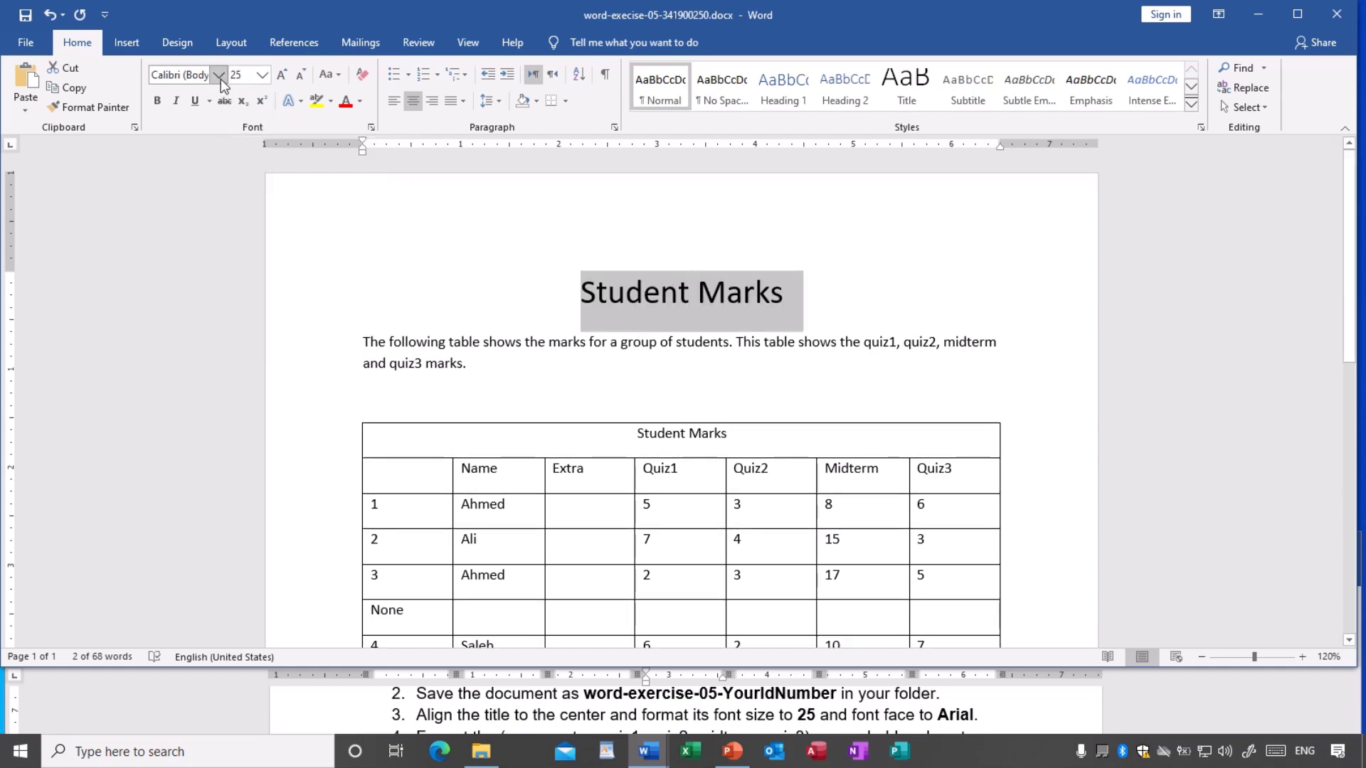
# - Set the title font to Arial and save the document
pyautogui.click(220, 79)
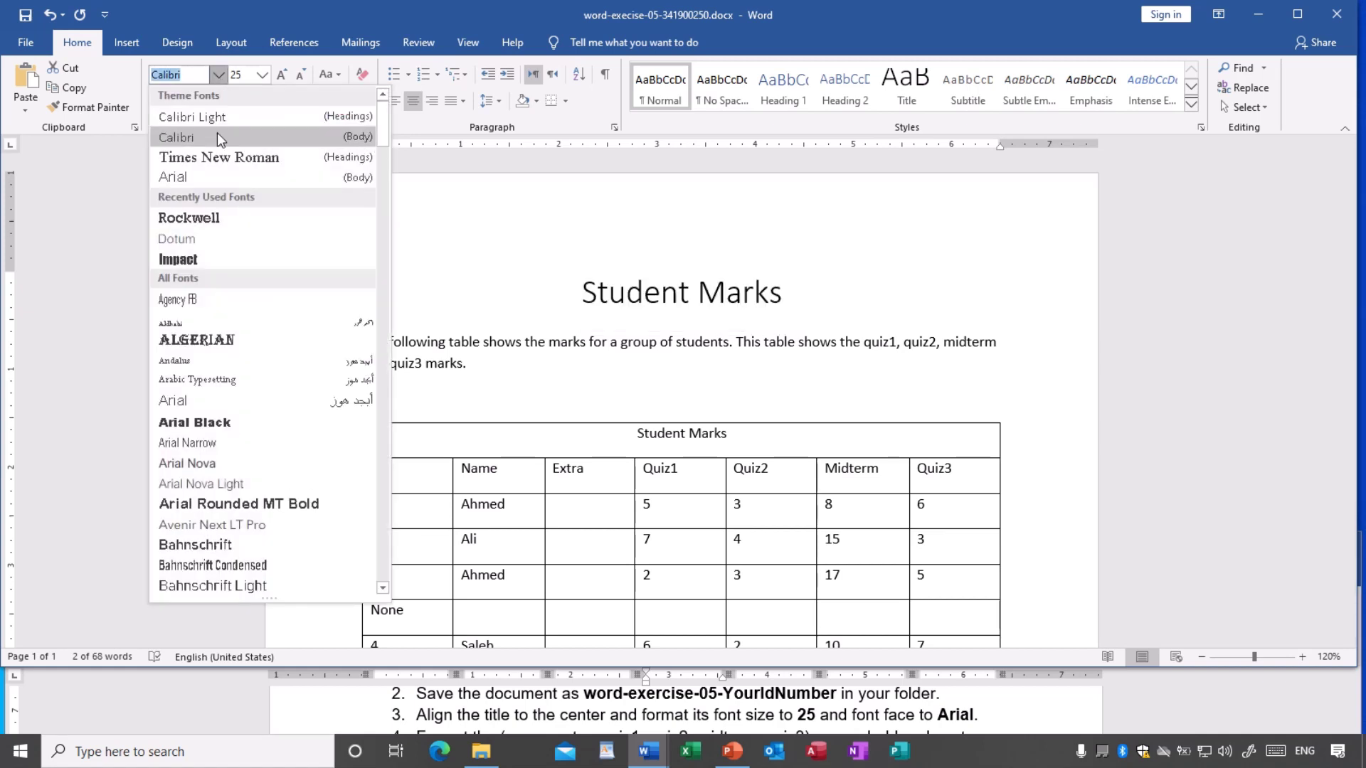
pyautogui.click(186, 176)
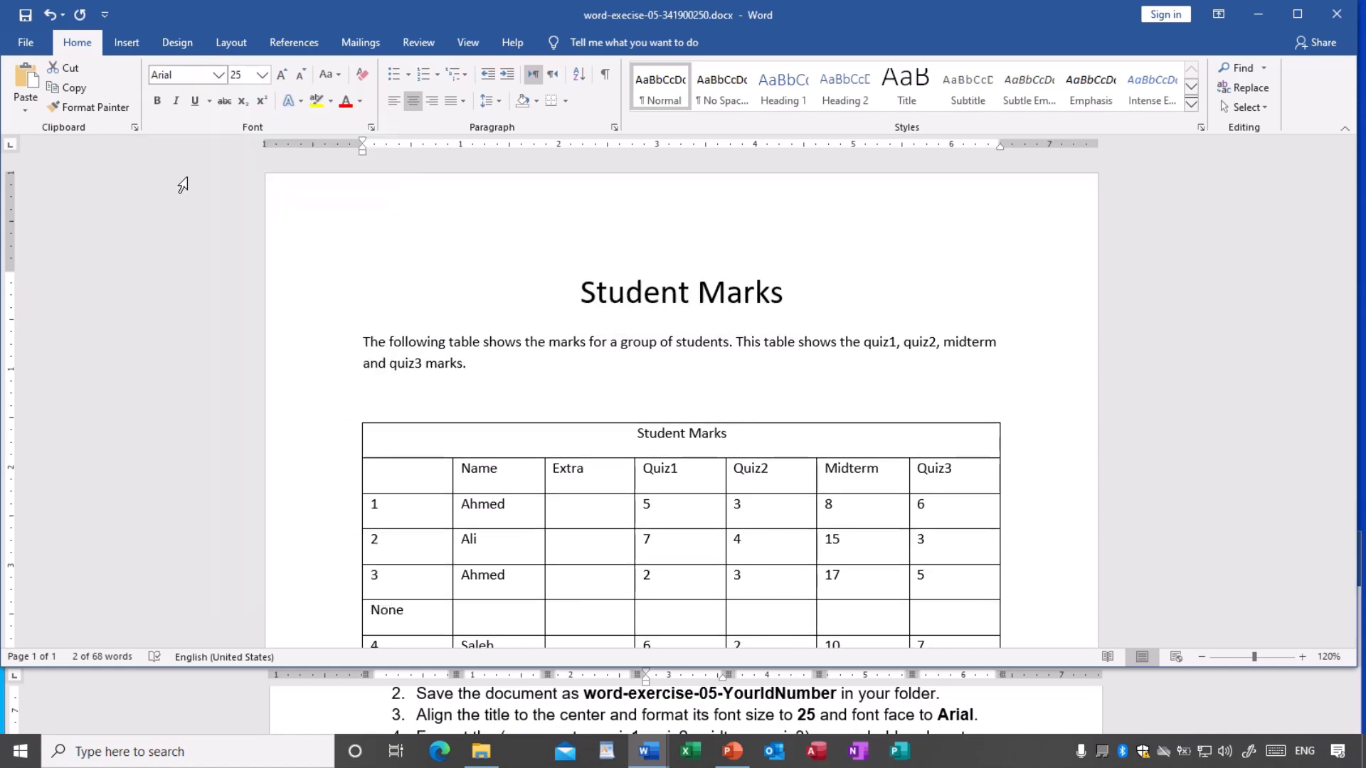
pyautogui.click(593, 364)
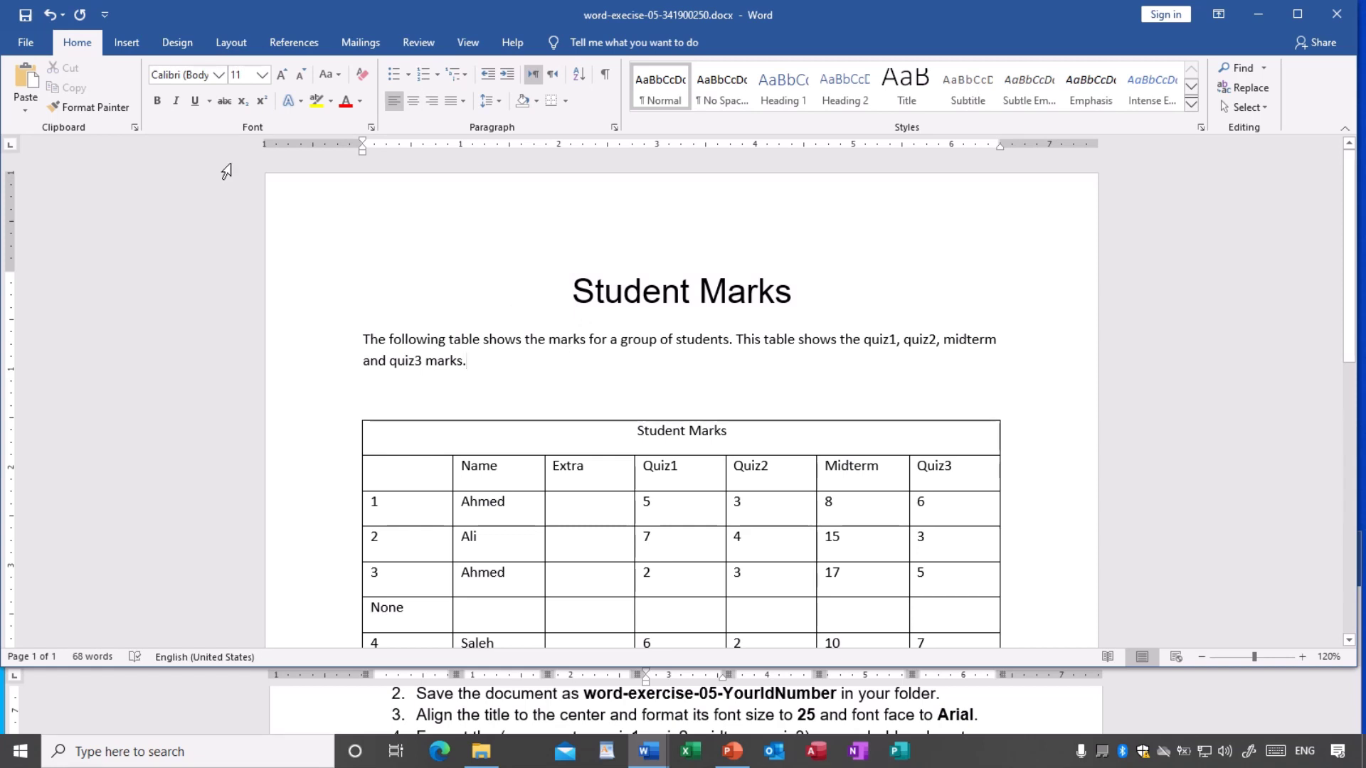
pyautogui.click(25, 14)
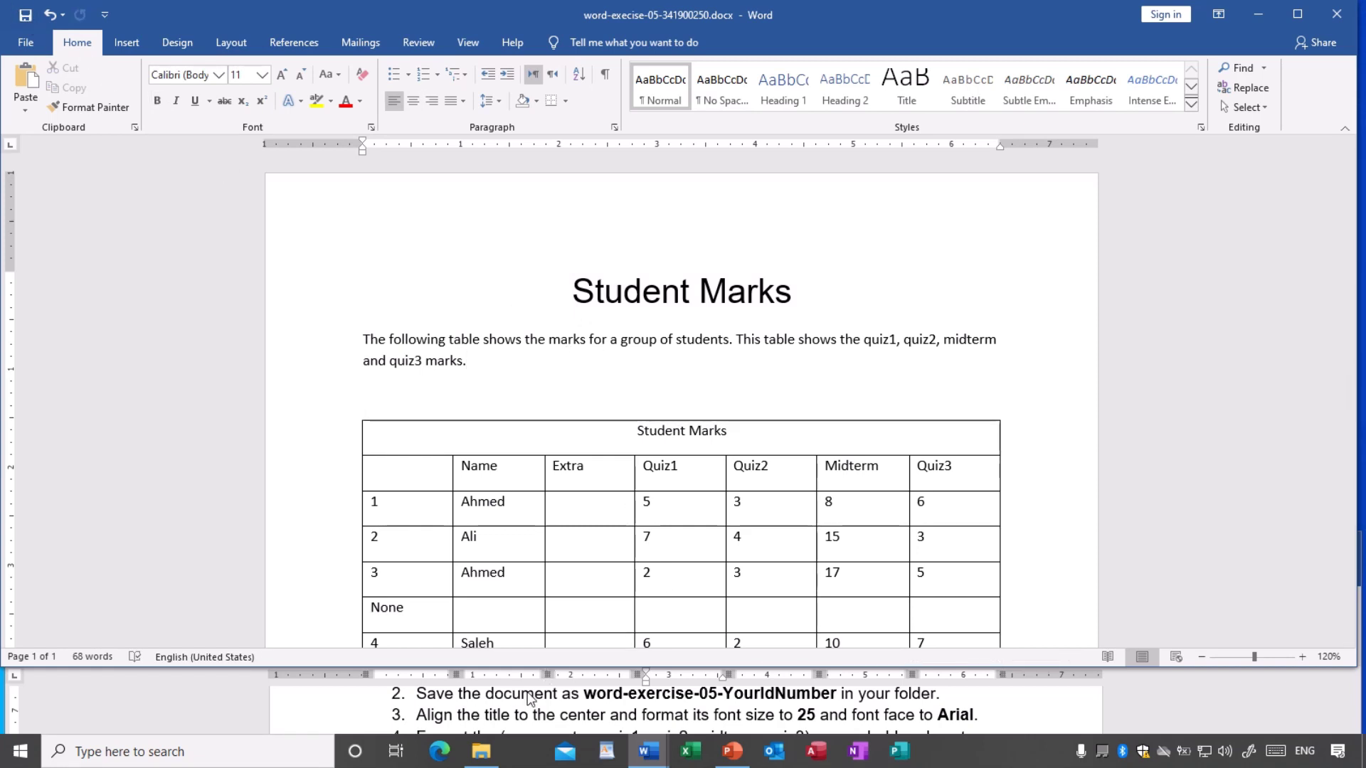
# - Shorten the Student Marks document window from its bottom edge in two stages
pyautogui.scroll(-1, 517, 724)
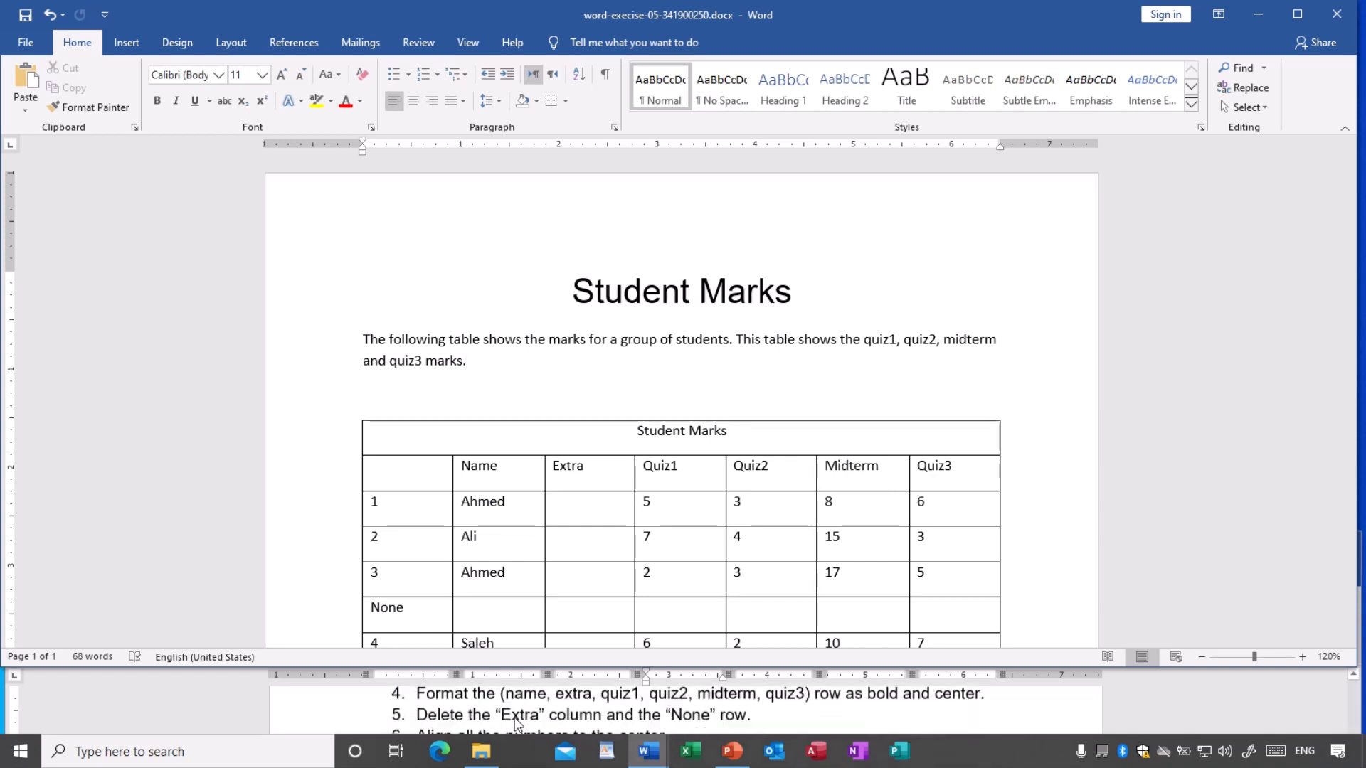
pyautogui.scroll(1, 518, 724)
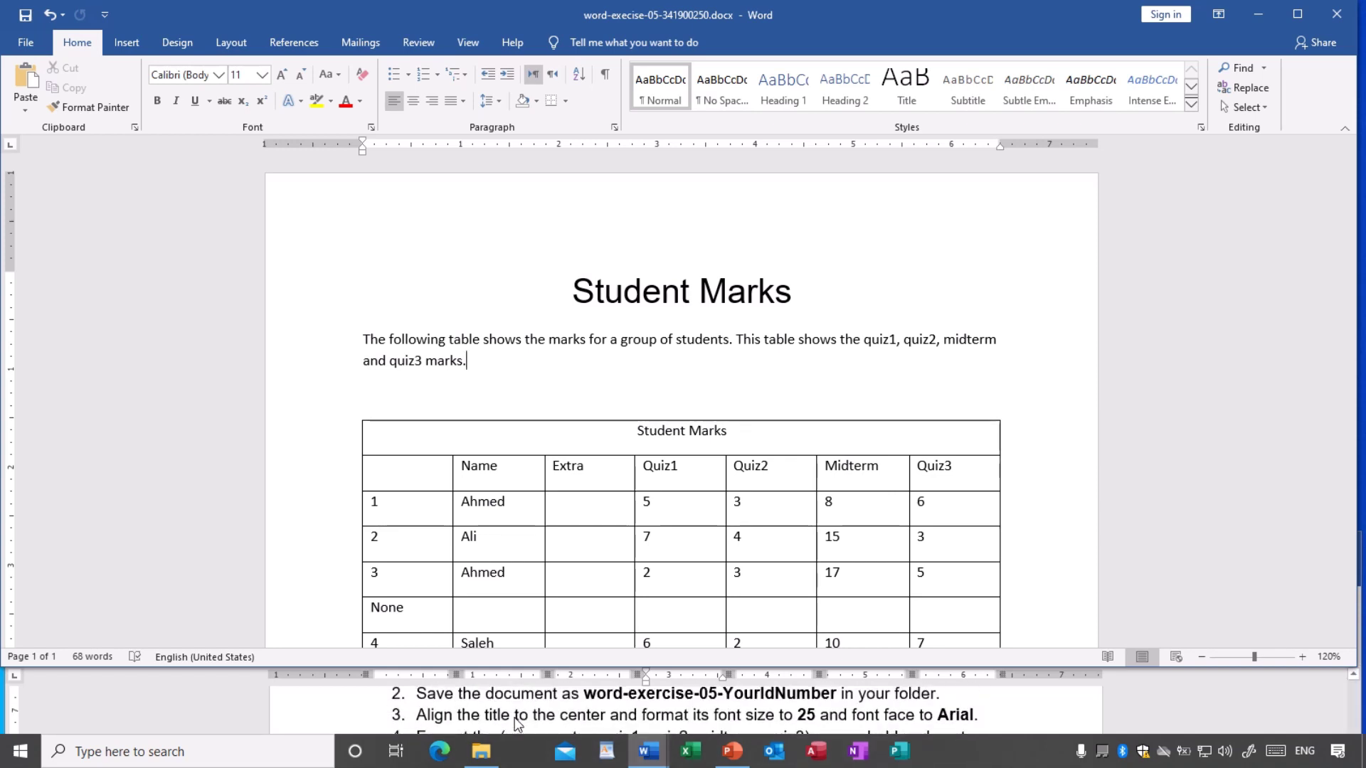
pyautogui.scroll(-1, 498, 714)
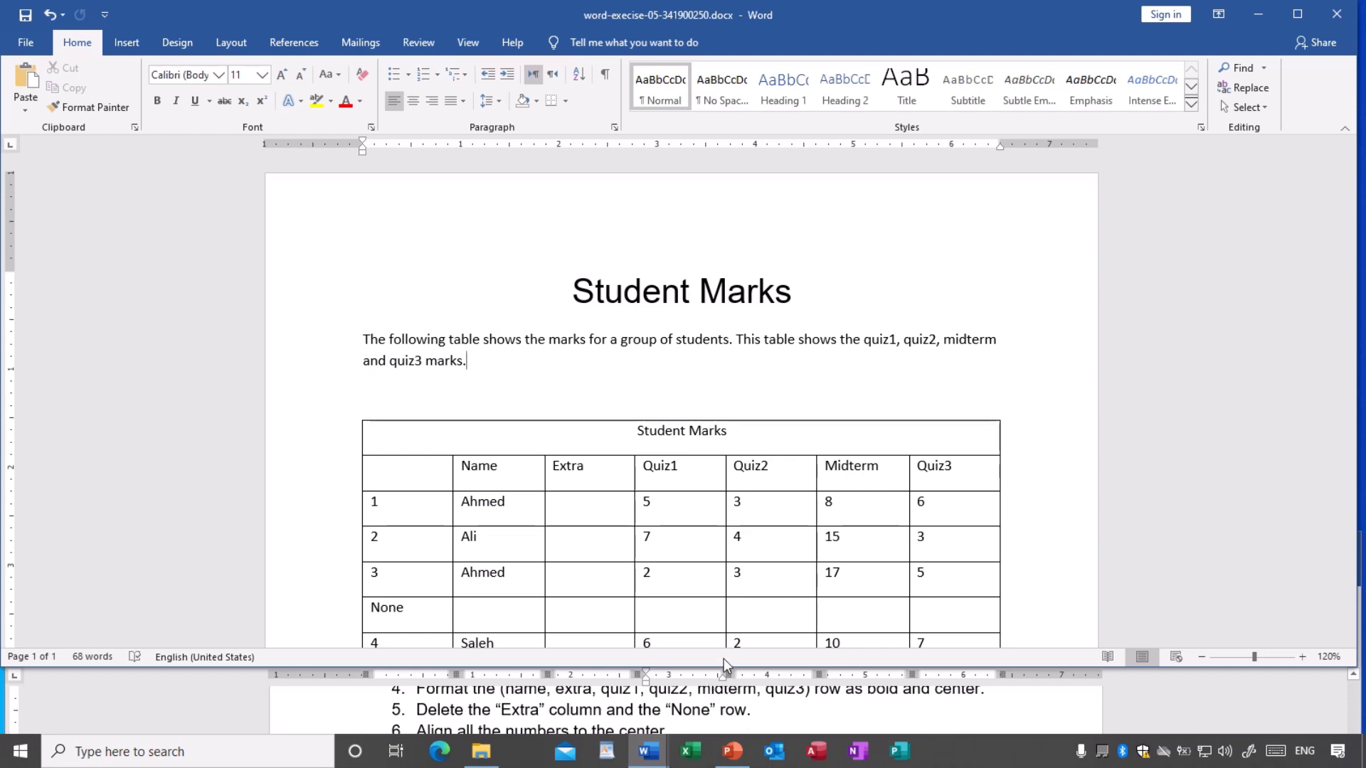
pyautogui.moveTo(726, 670); pyautogui.dragTo(727, 631)
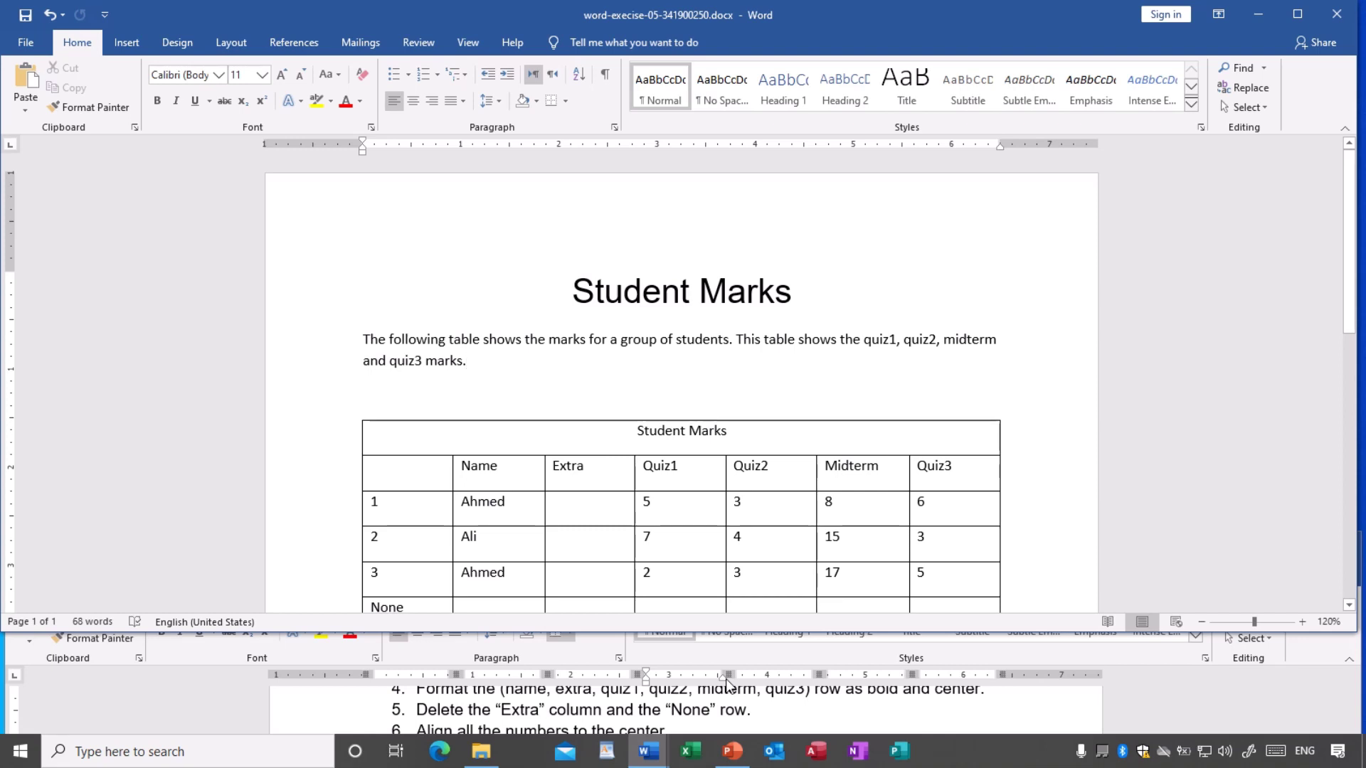
pyautogui.scroll(-1, 756, 707)
pyautogui.scroll(1, 756, 706)
pyautogui.moveTo(735, 631); pyautogui.dragTo(732, 473)
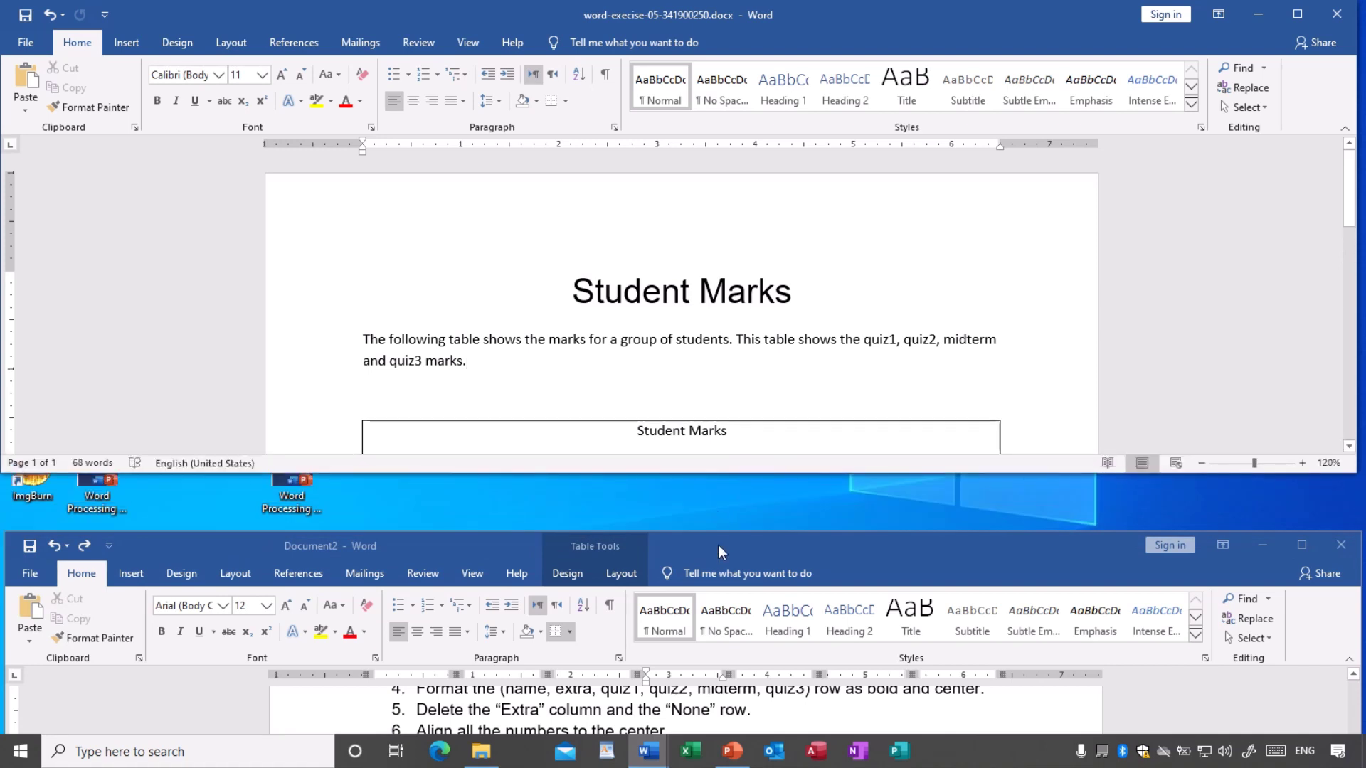
# - Raise the instructions window to show more steps, then return to the Student Marks document
pyautogui.moveTo(718, 545); pyautogui.dragTo(708, 625)
pyautogui.click(709, 473)
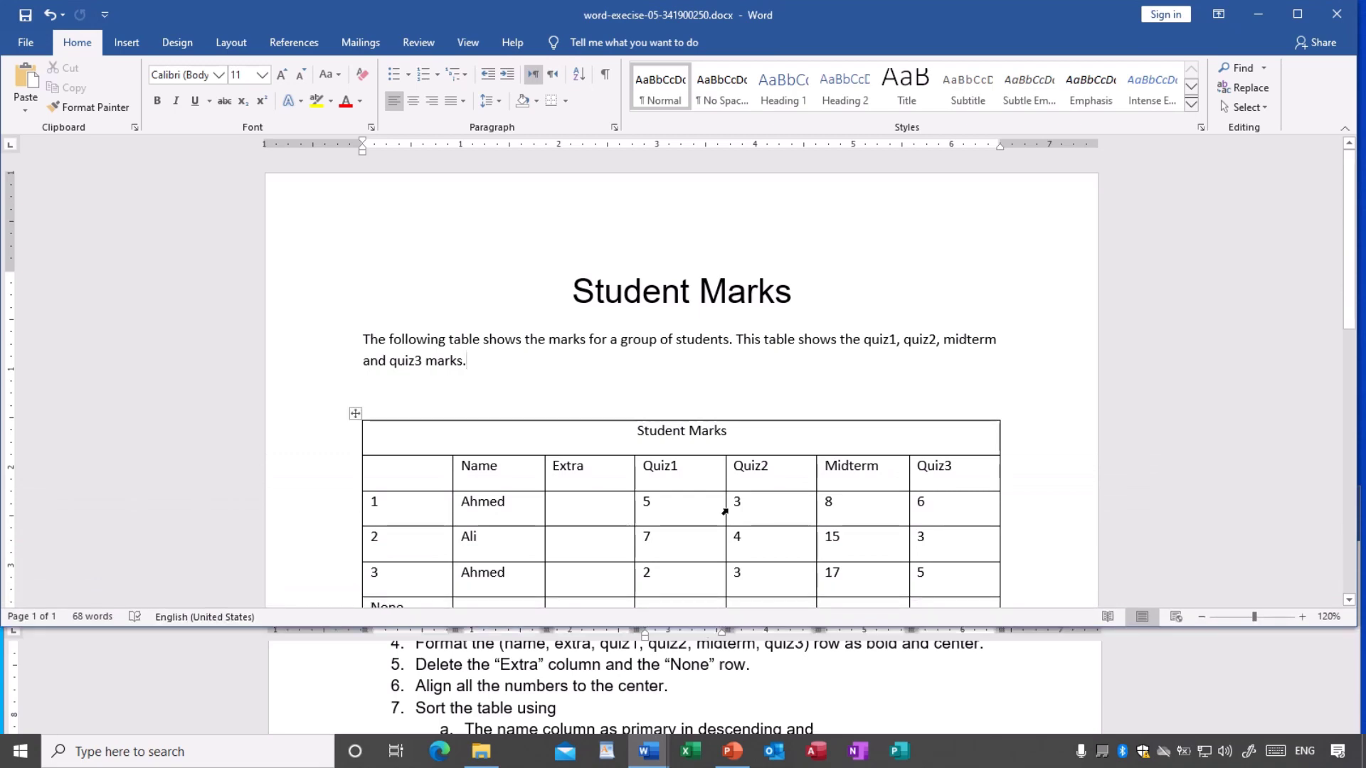
pyautogui.scroll(-4, 727, 488)
pyautogui.scroll(-10, 728, 489)
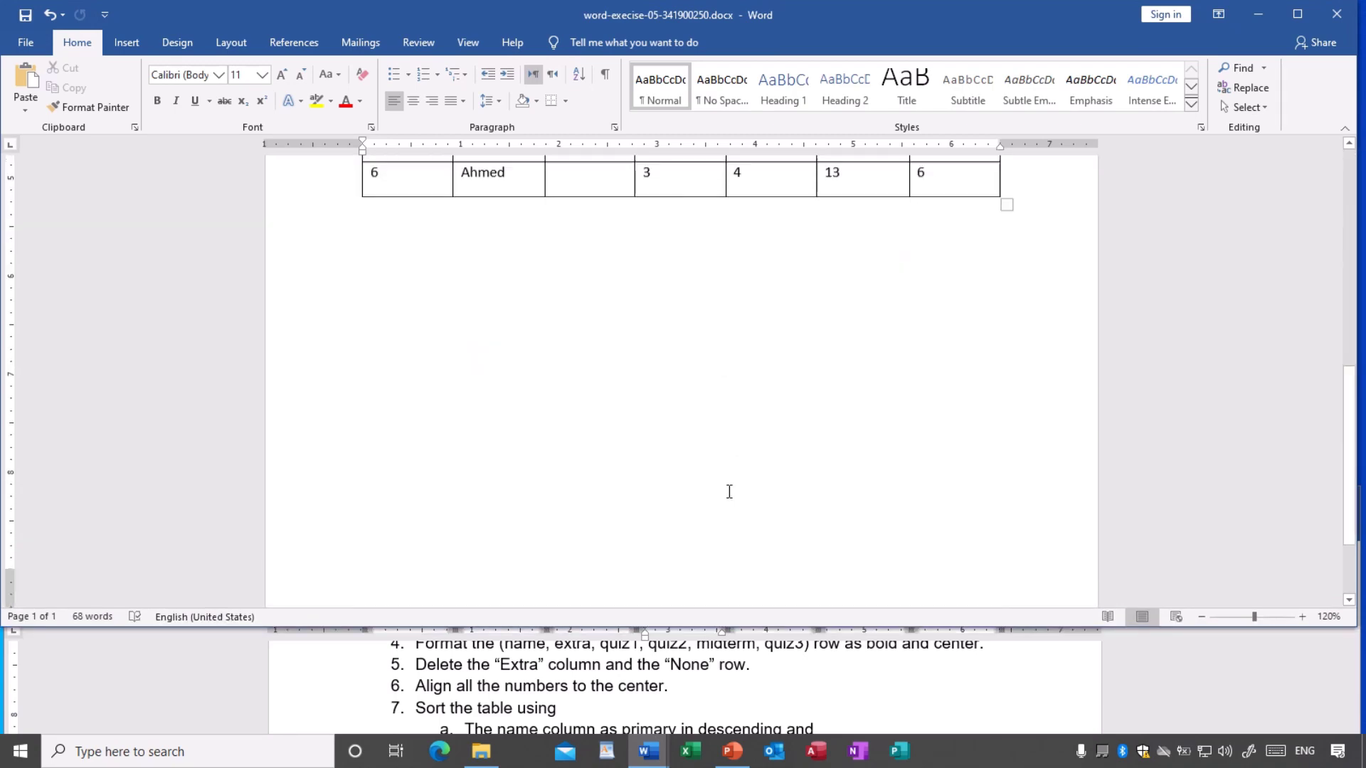
pyautogui.scroll(9, 729, 491)
pyautogui.scroll(1, 725, 494)
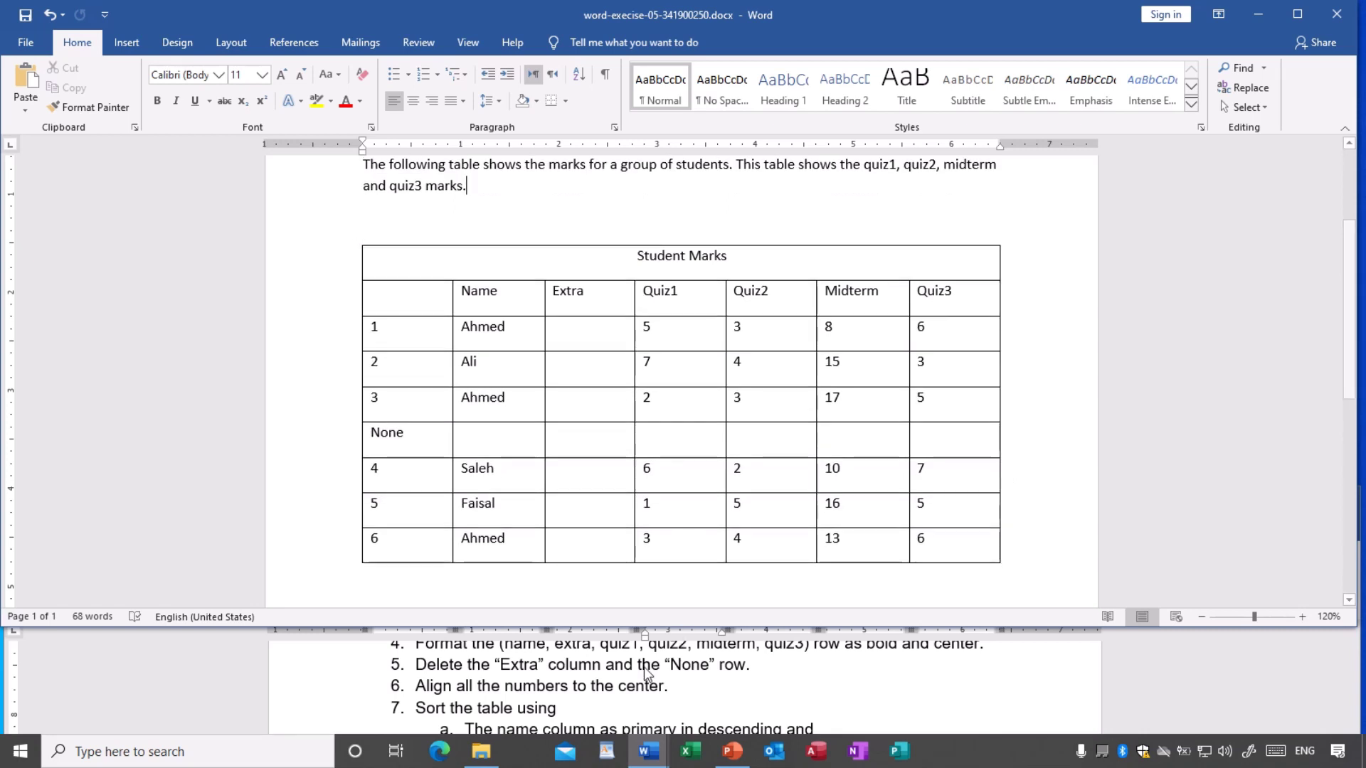
pyautogui.scroll(1, 599, 669)
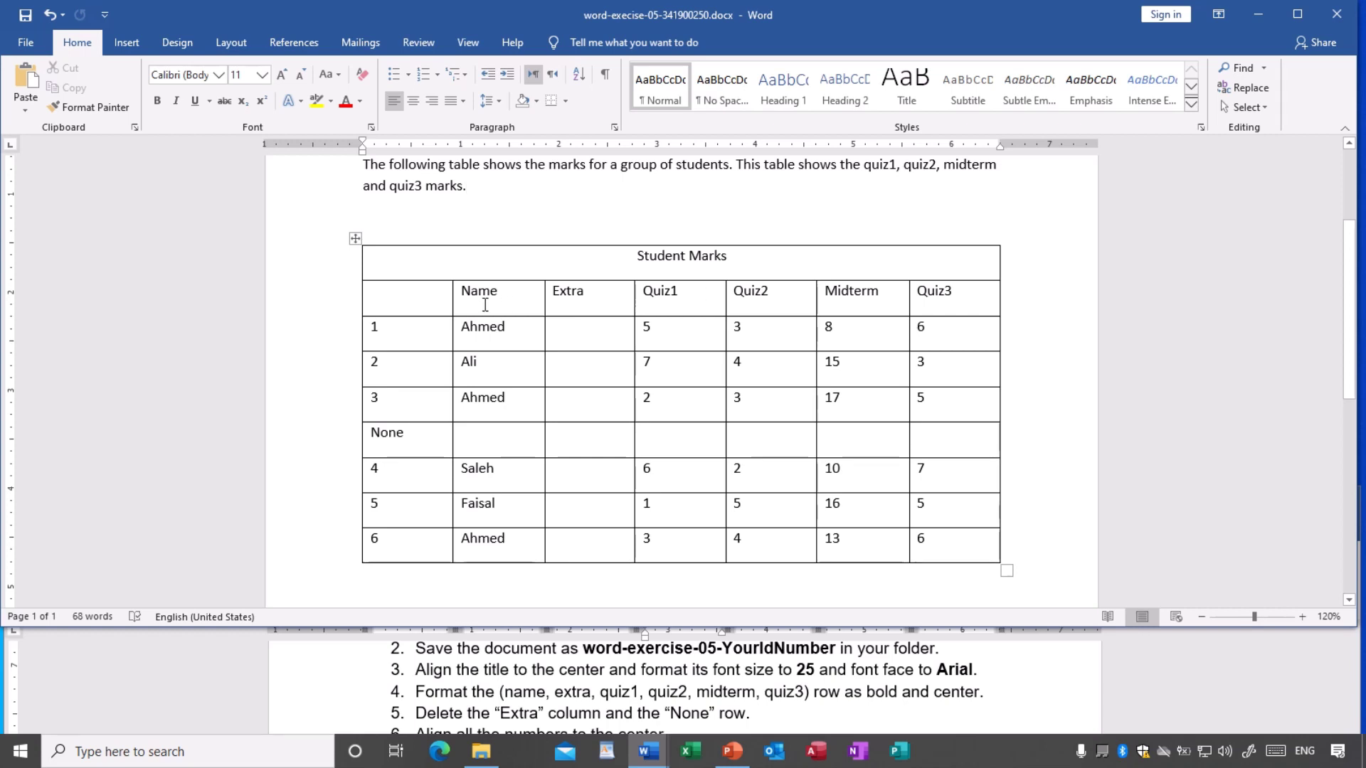
# - Make the Name, Extra, Quiz1, Quiz2, Midterm and Quiz3 header row bold and centered in its cells
pyautogui.moveTo(405, 297); pyautogui.dragTo(939, 304)
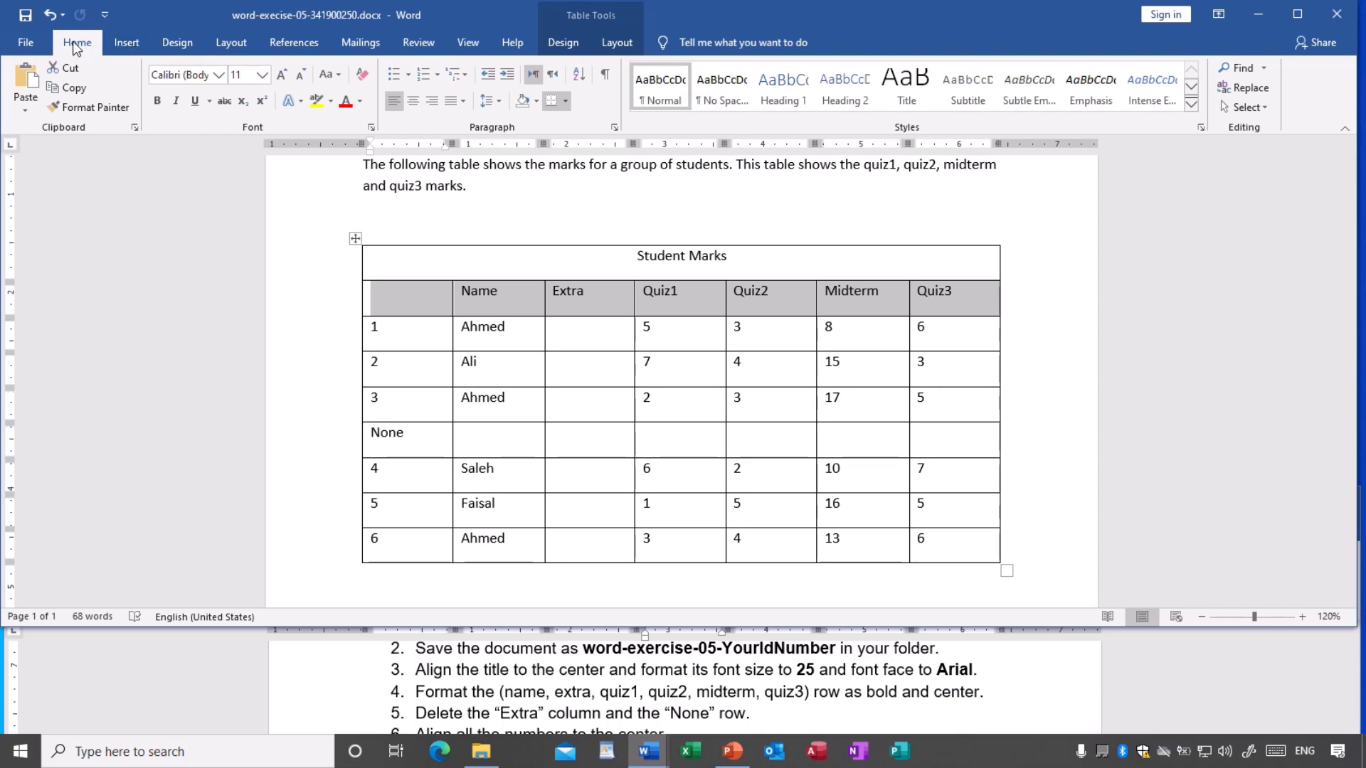
pyautogui.click(156, 101)
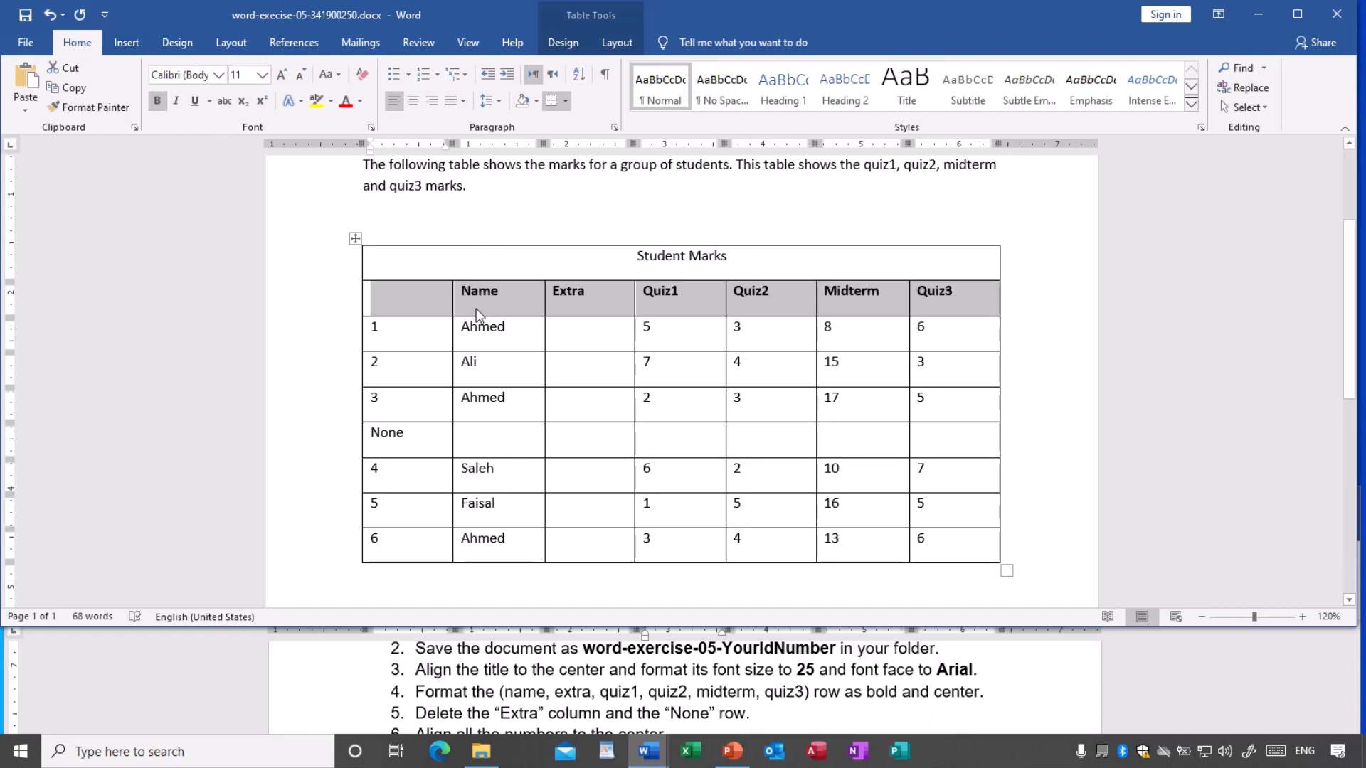
pyautogui.click(412, 103)
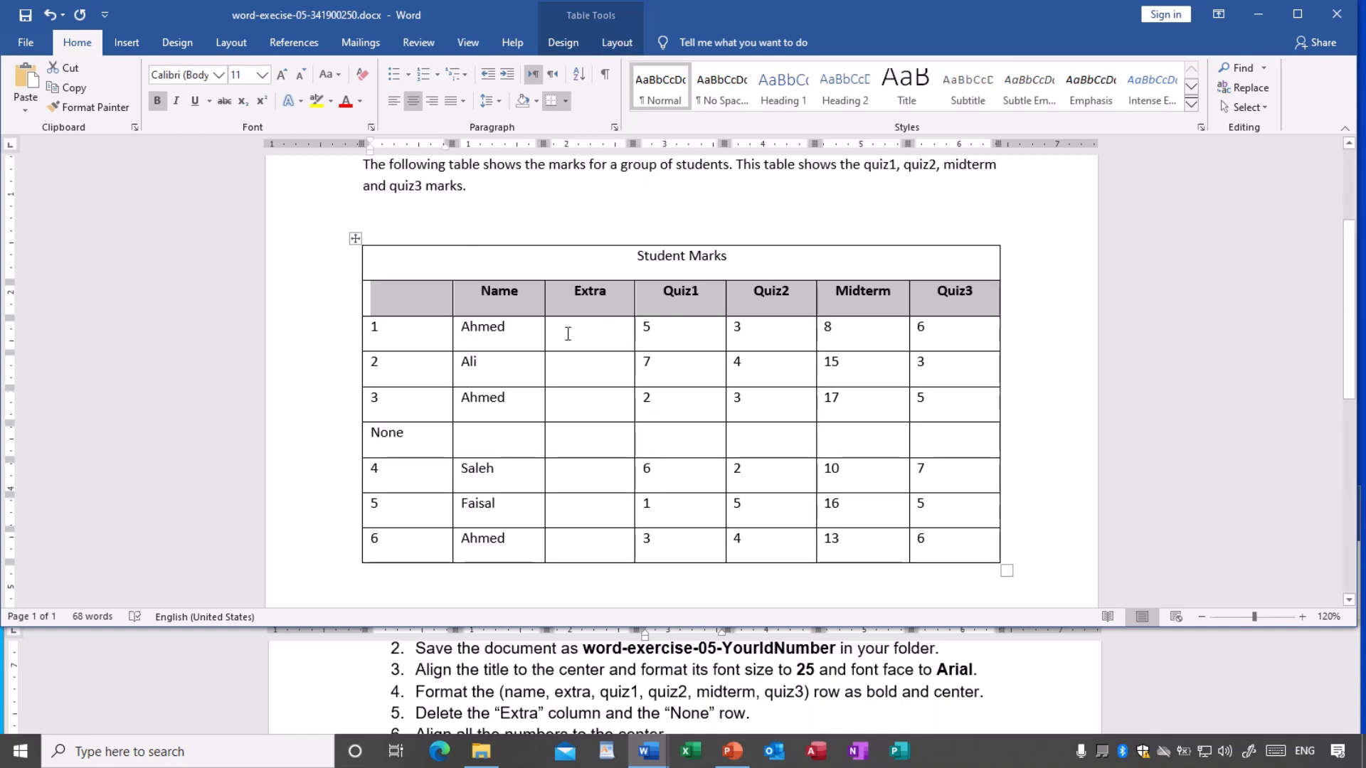
pyautogui.click(619, 46)
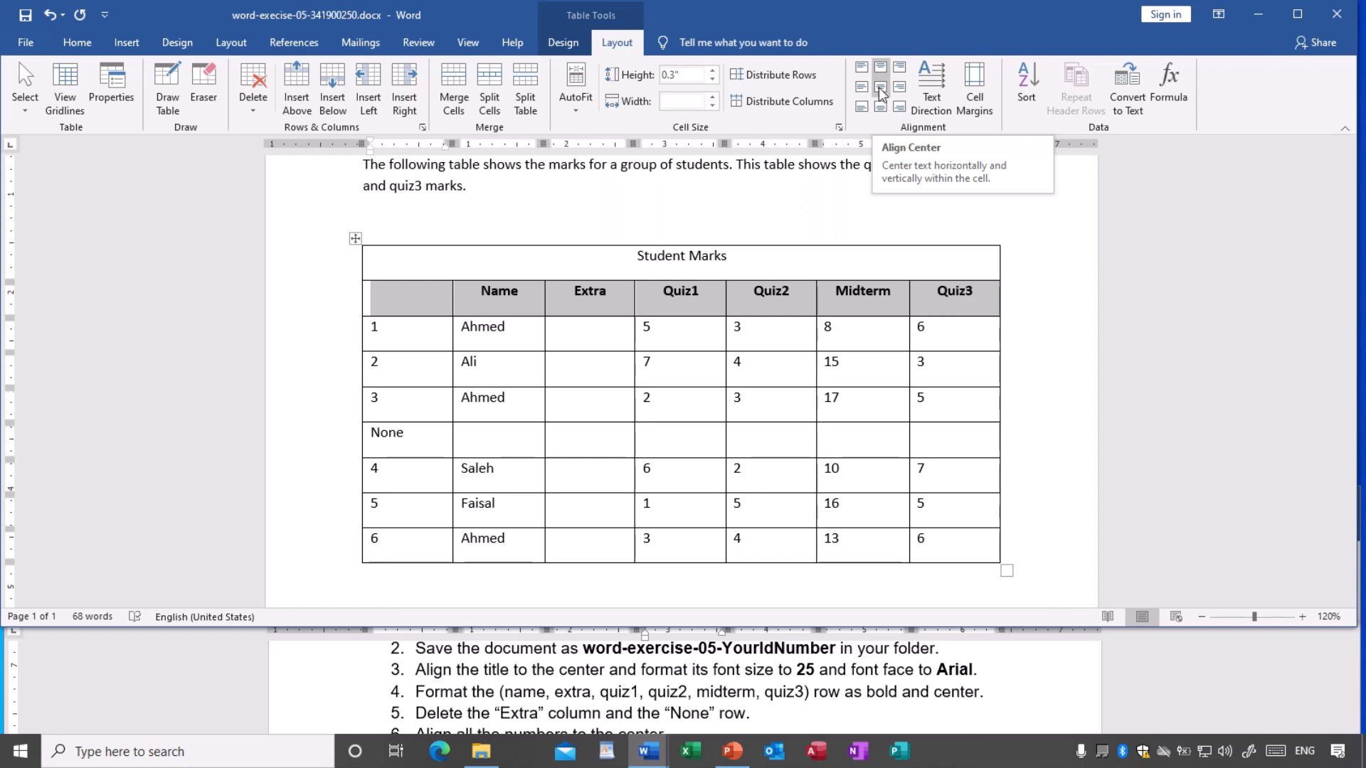
pyautogui.click(881, 95)
pyautogui.click(606, 347)
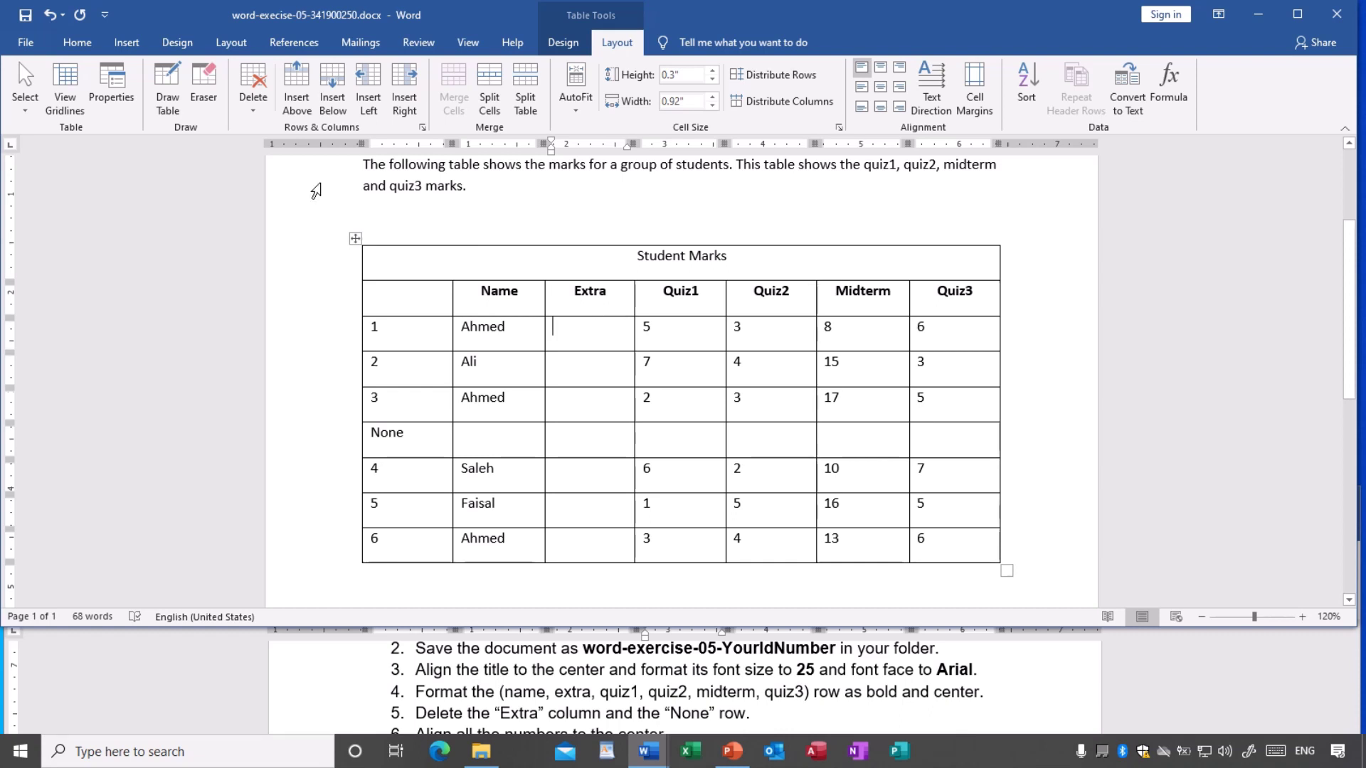
# - Save the document, then delete the Extra column from the Student Marks table
pyautogui.click(25, 18)
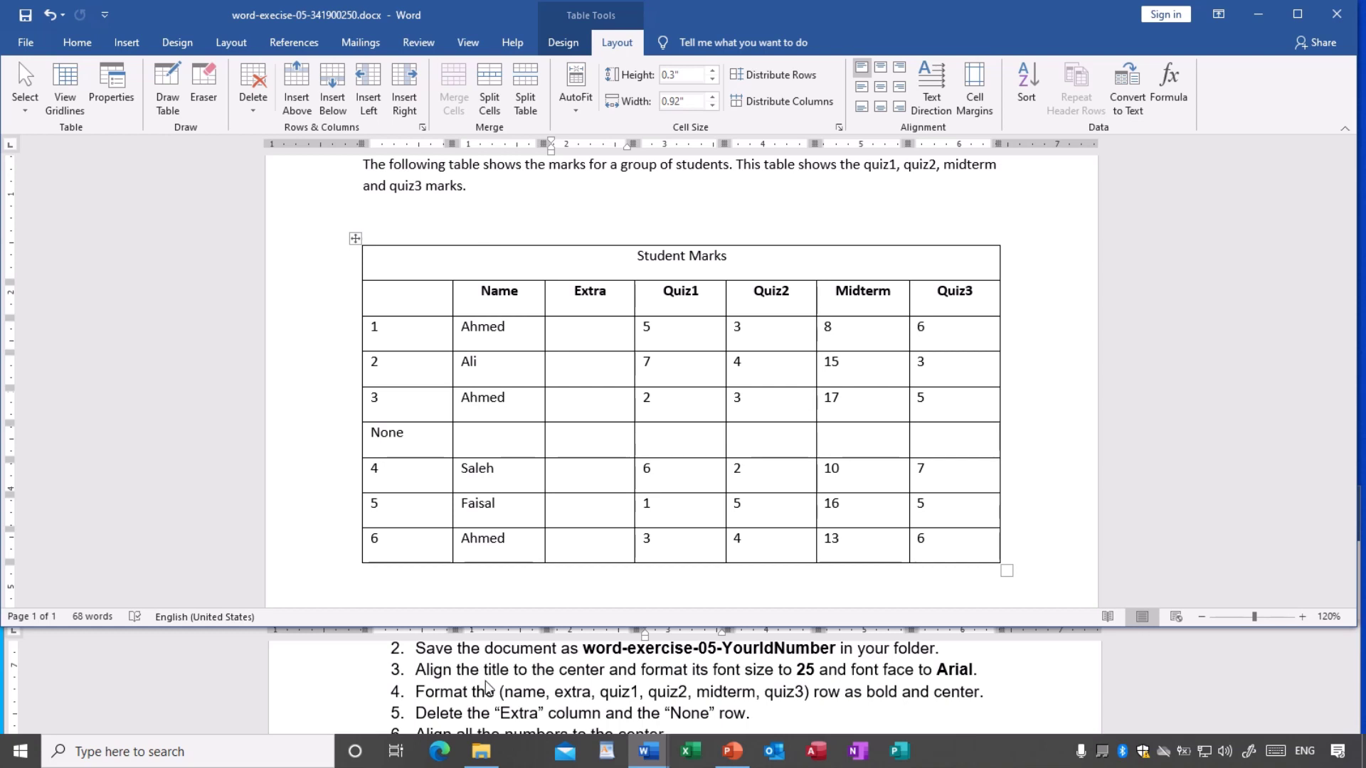
pyautogui.scroll(-1, 482, 685)
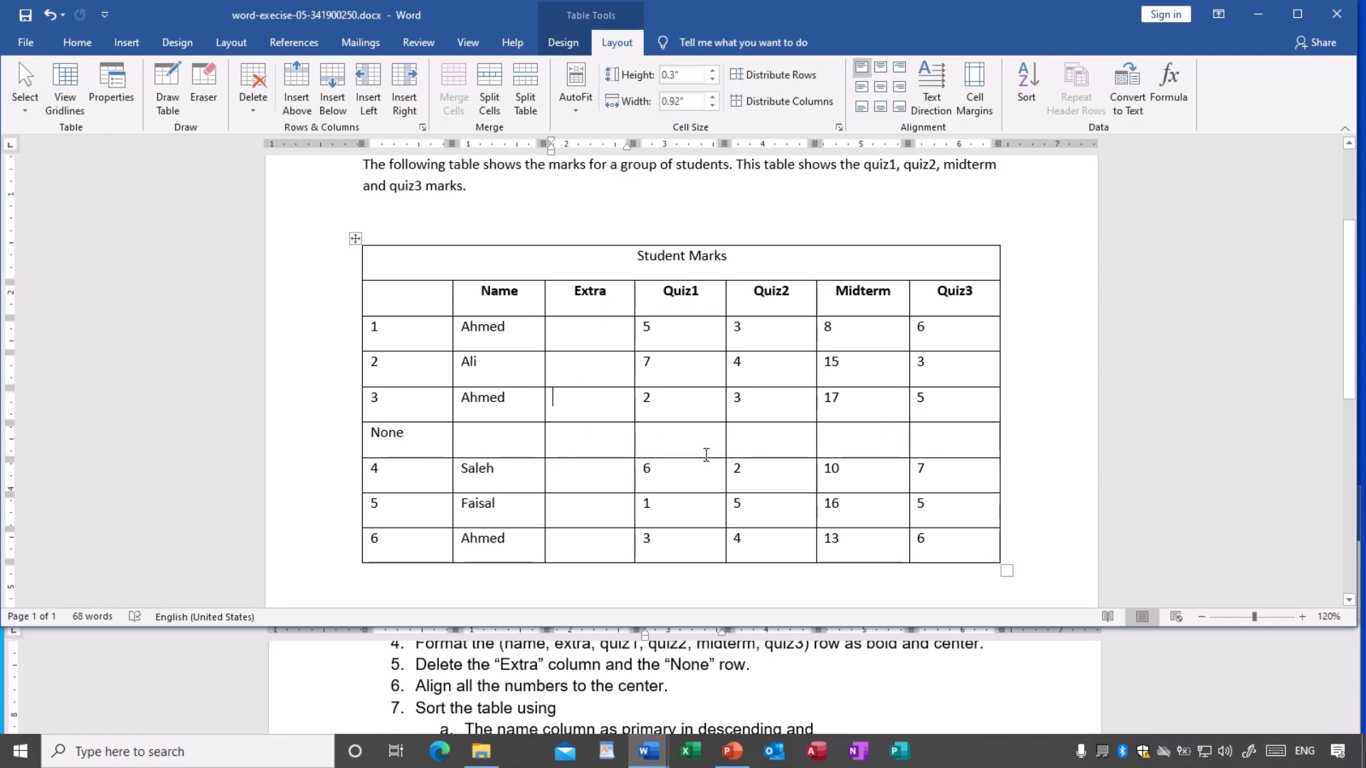
pyautogui.scroll(1, 703, 456)
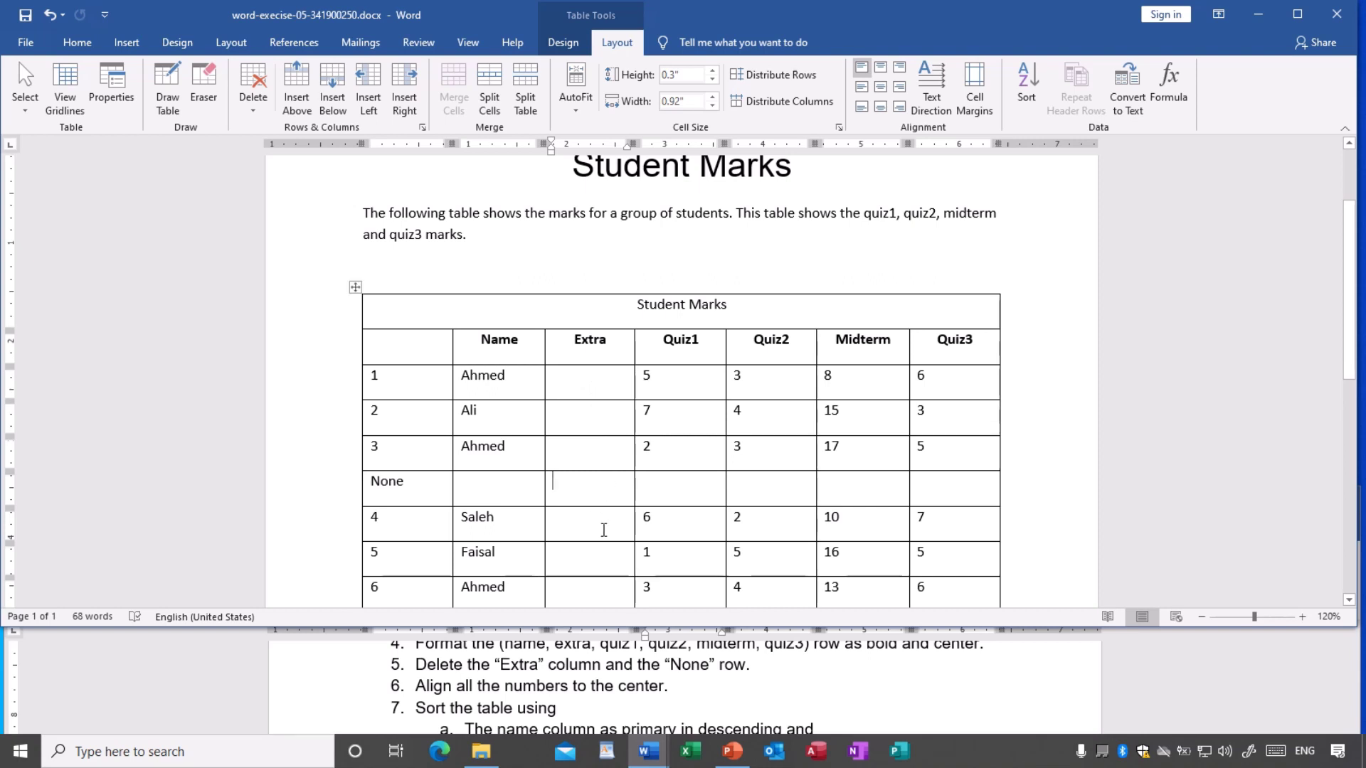
pyautogui.click(592, 392)
pyautogui.rightClick(587, 379)
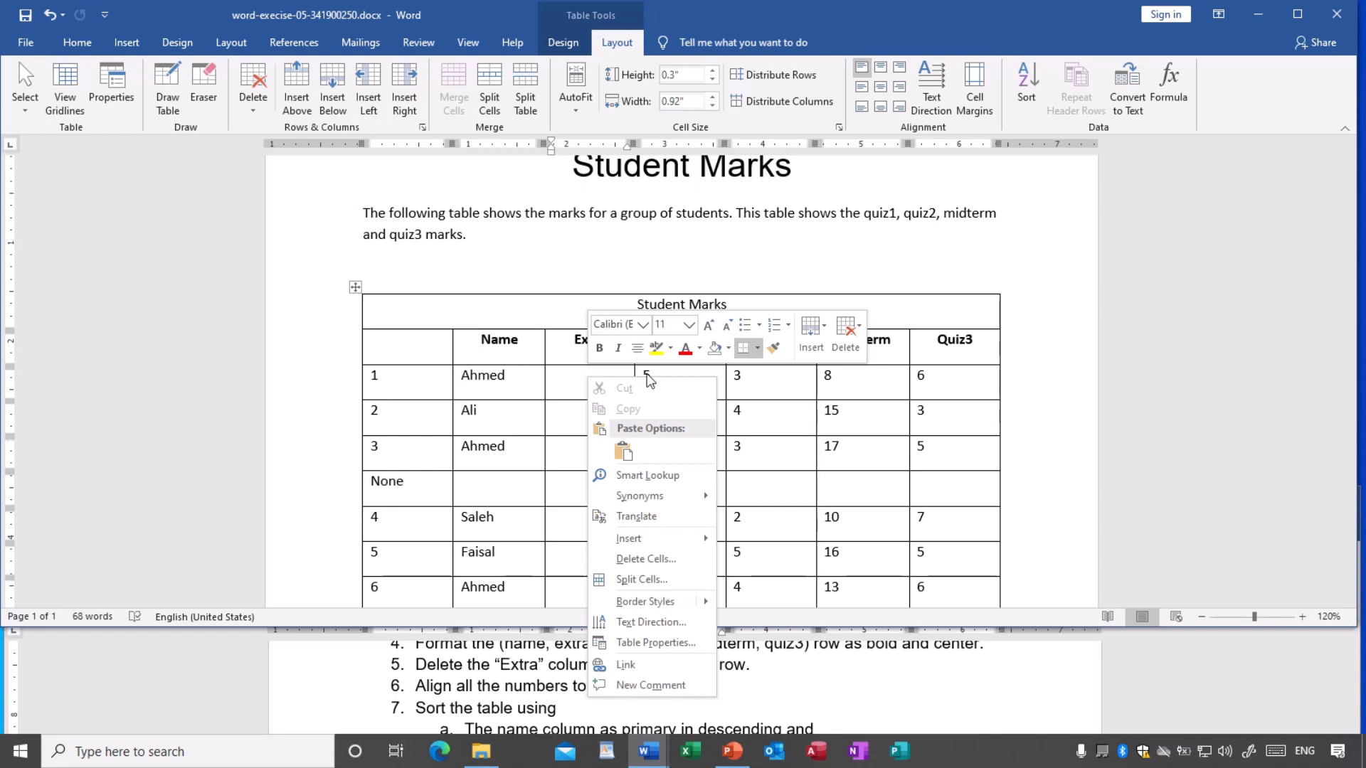
pyautogui.click(846, 346)
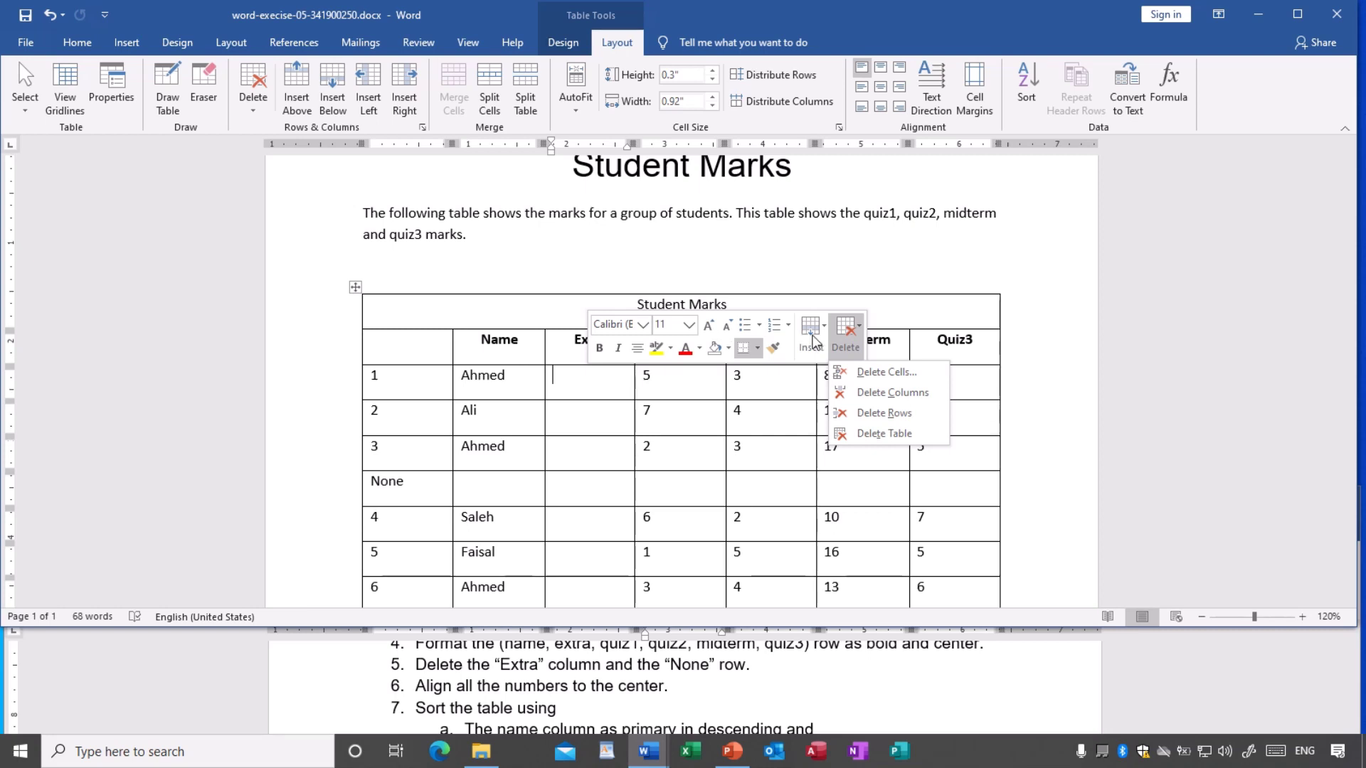
pyautogui.click(890, 396)
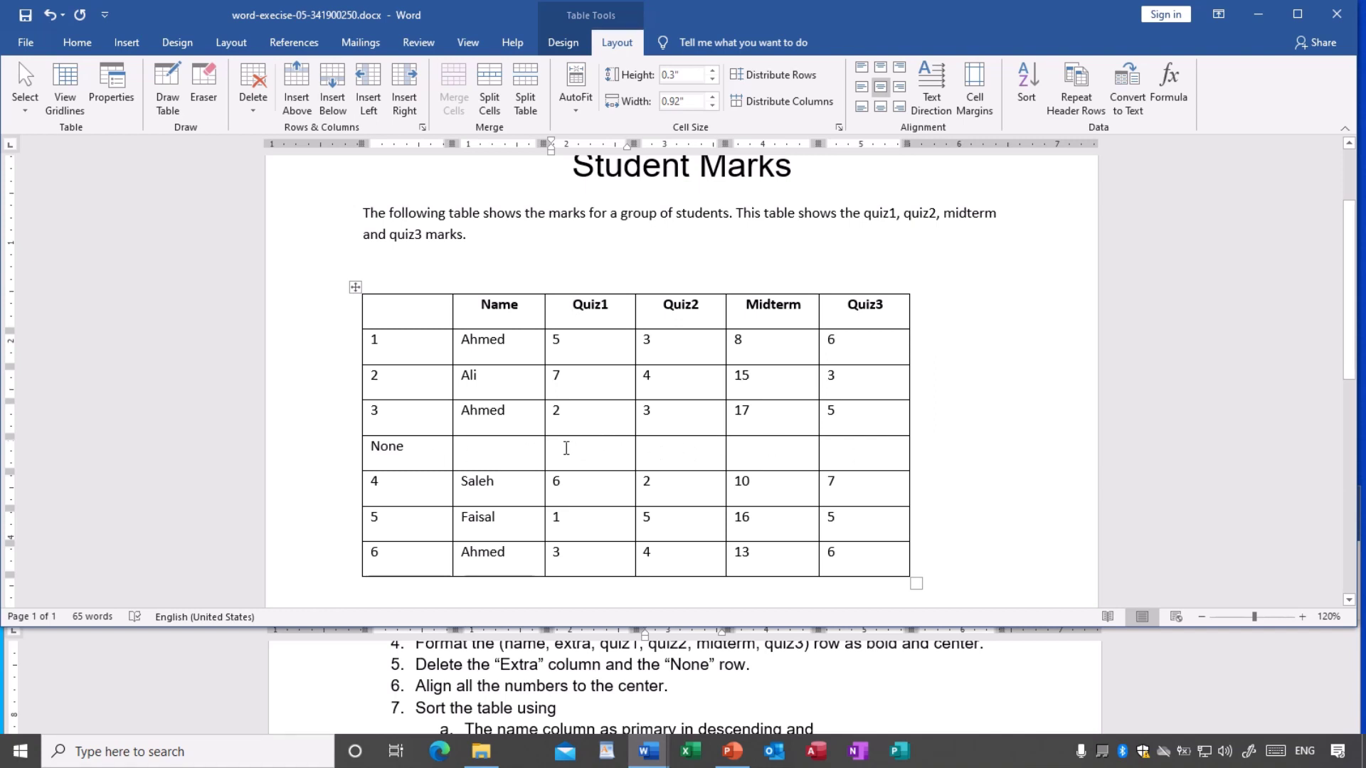
# - Delete the blank None row from the Student Marks table
pyautogui.rightClick(477, 455)
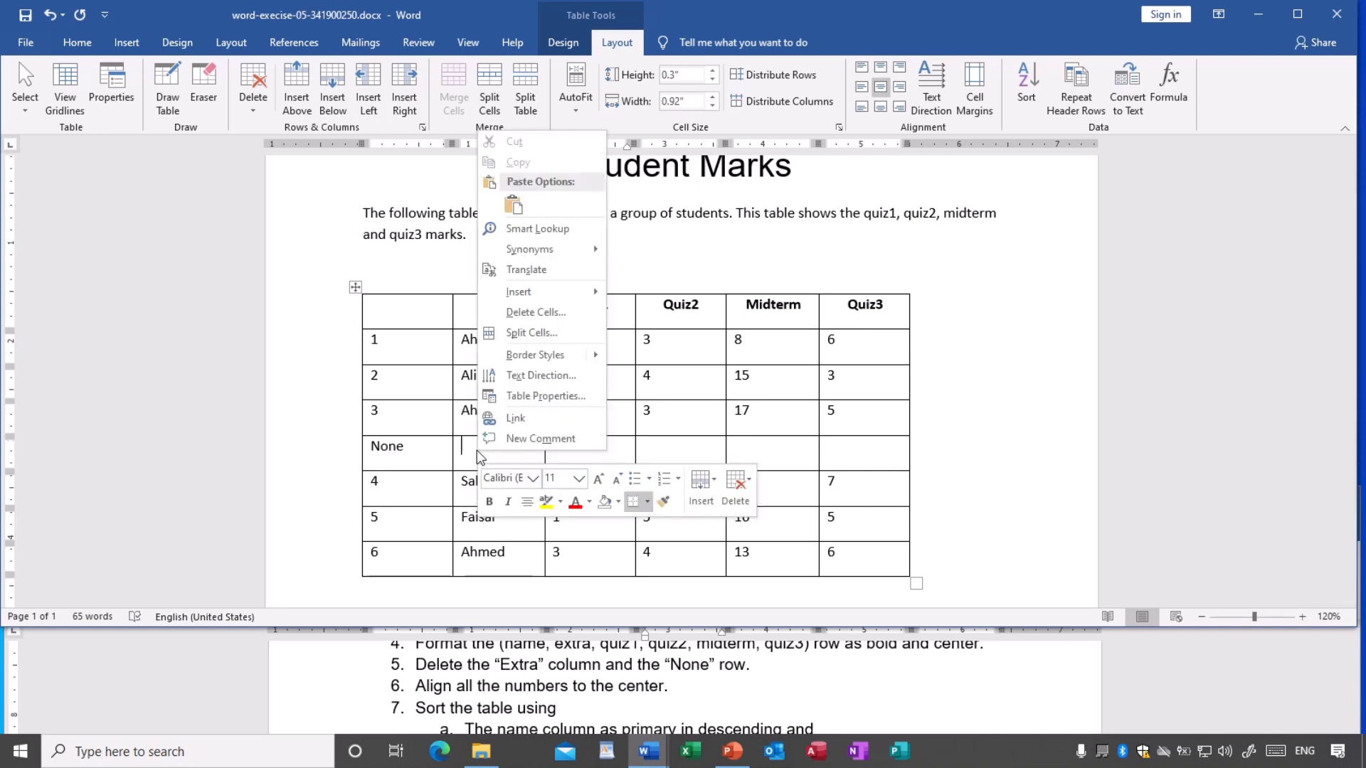
pyautogui.click(736, 498)
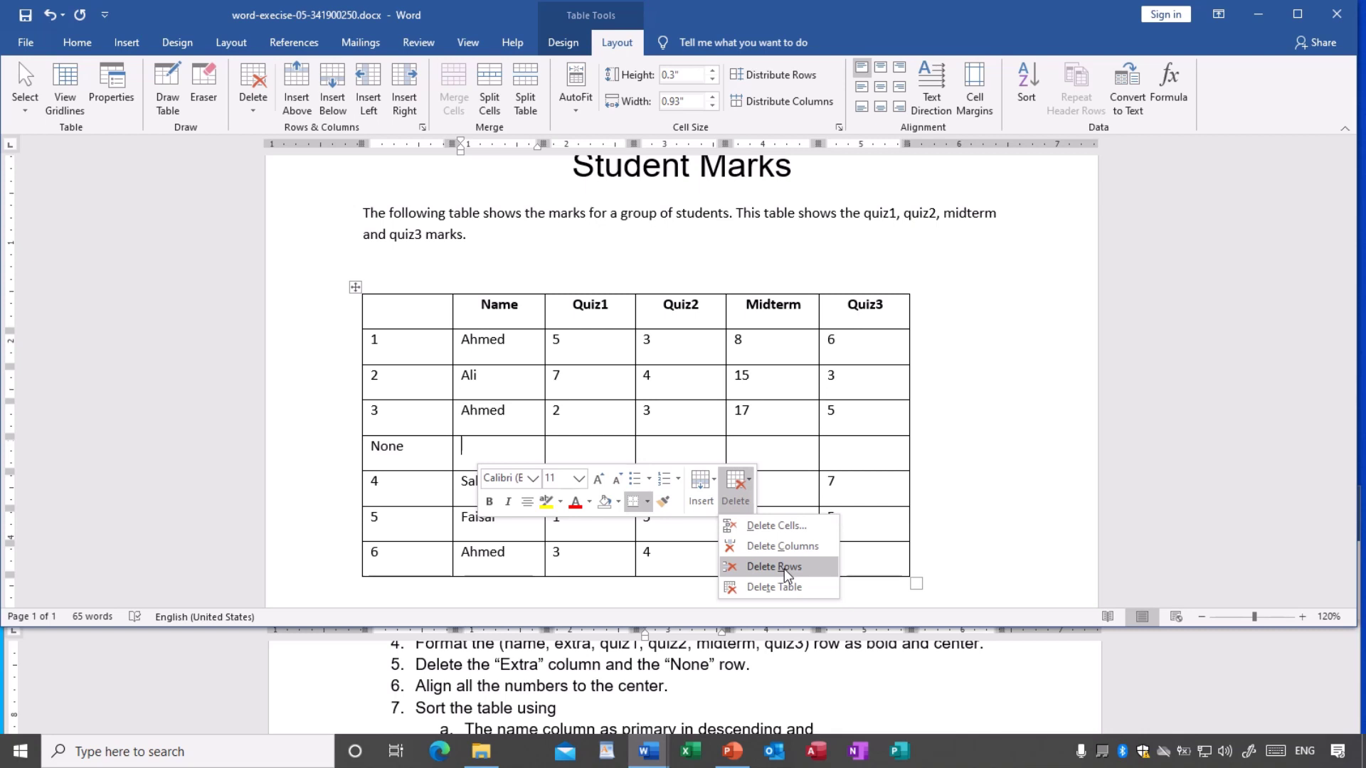
pyautogui.click(784, 567)
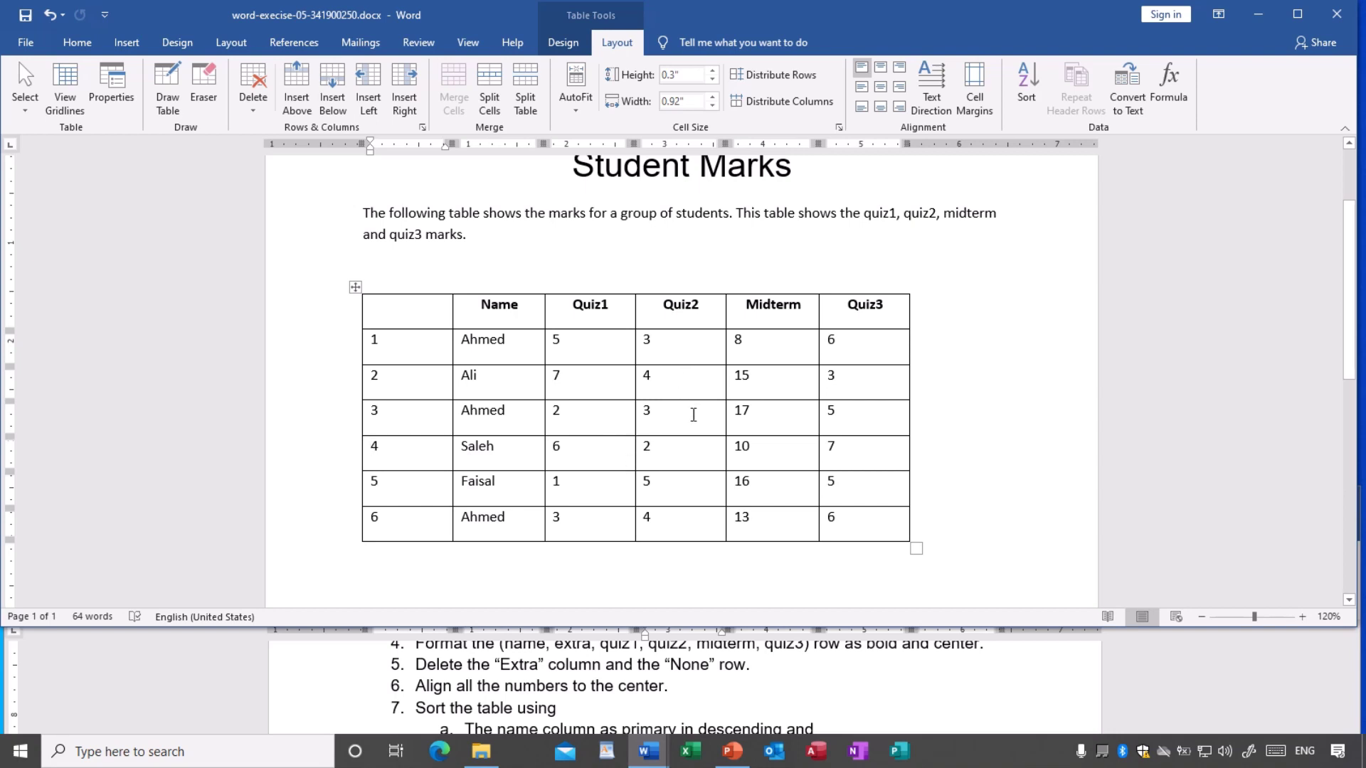
# - Check the table's delete options without deleting anything, then save the document
pyautogui.rightClick(690, 390)
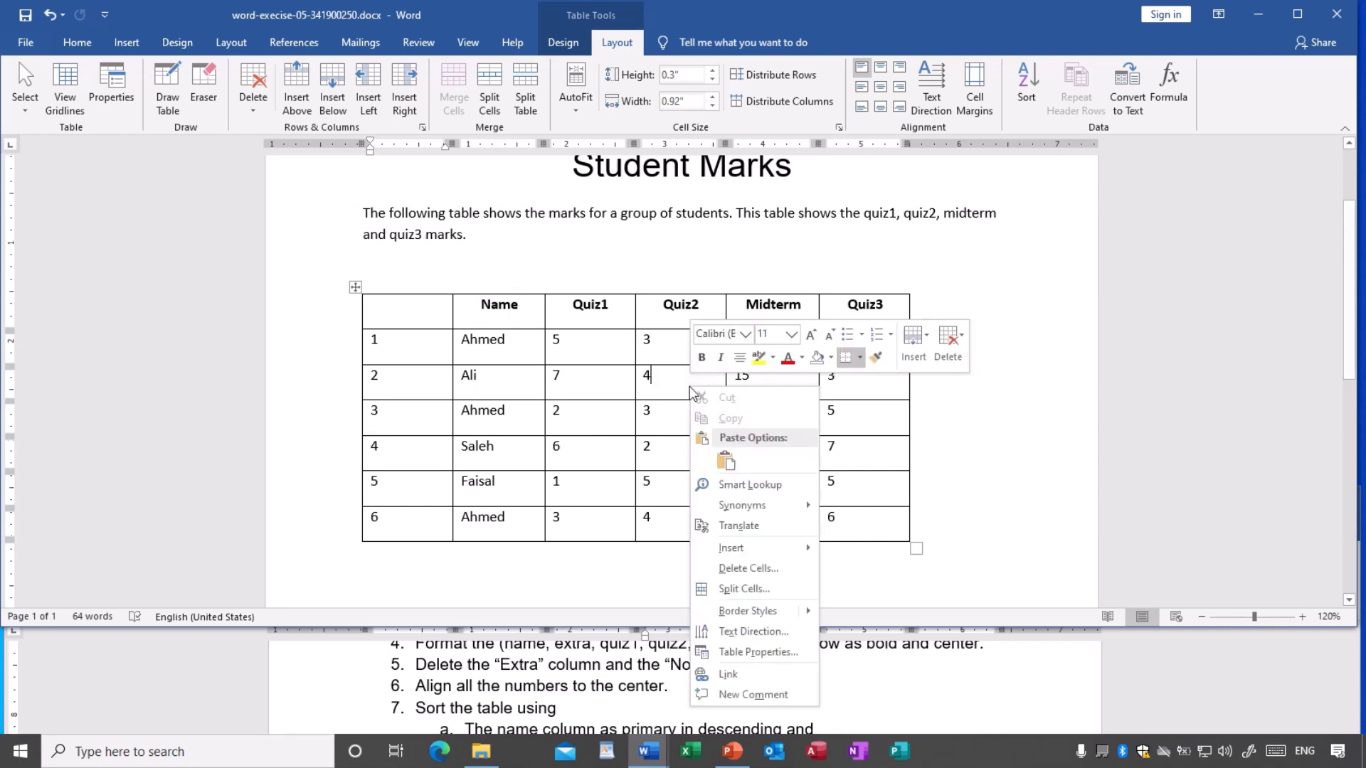
pyautogui.click(946, 356)
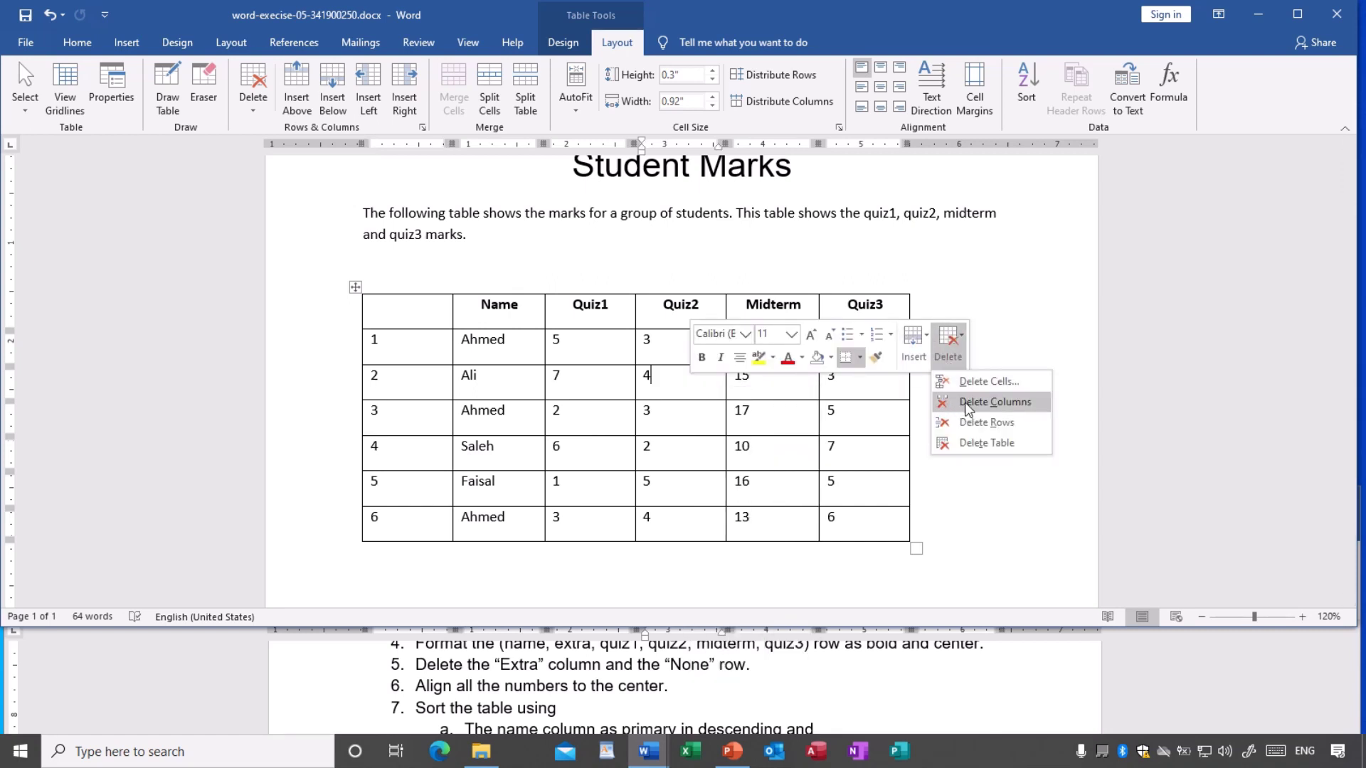
pyautogui.click(795, 430)
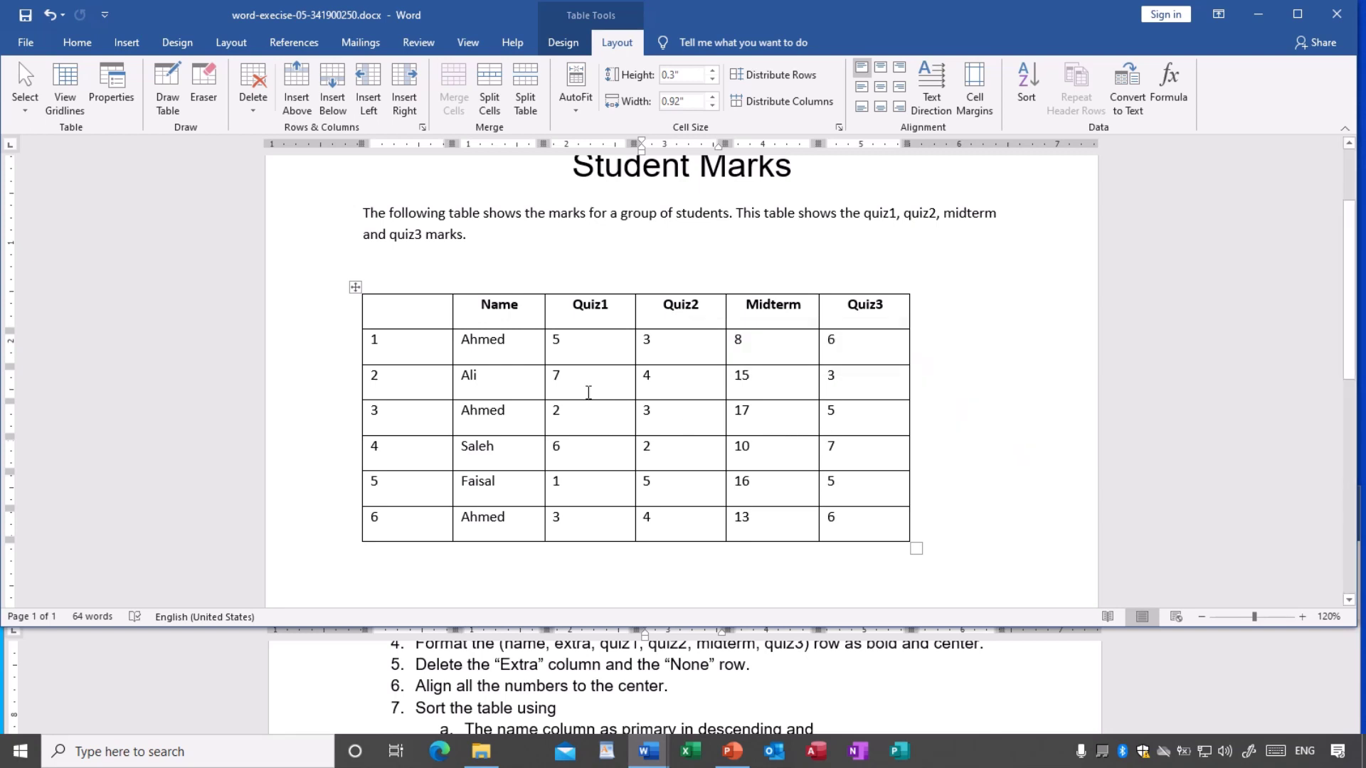
pyautogui.click(25, 16)
# - Center all the Quiz1 through Quiz3 marks in their cells
pyautogui.click(580, 354)
pyautogui.doubleClick(555, 341)
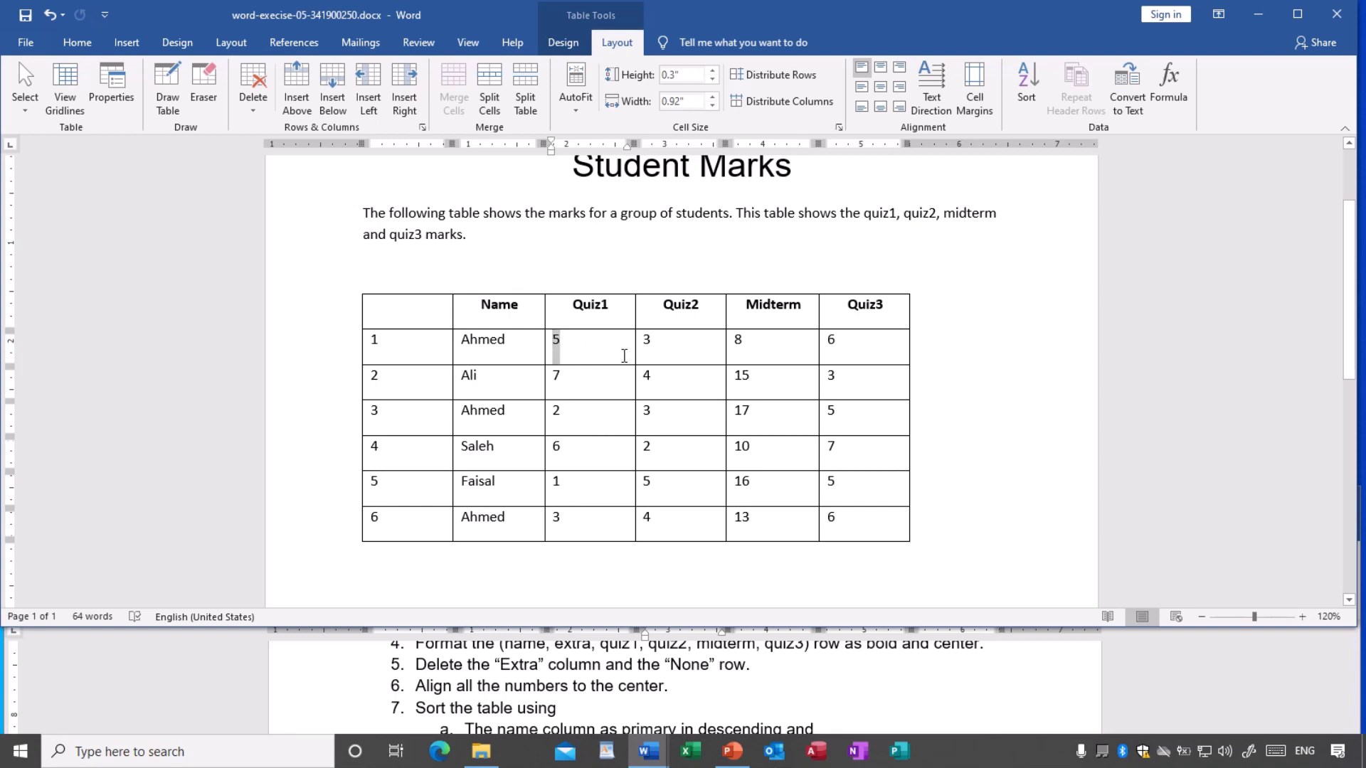
pyautogui.moveTo(623, 355); pyautogui.dragTo(849, 520)
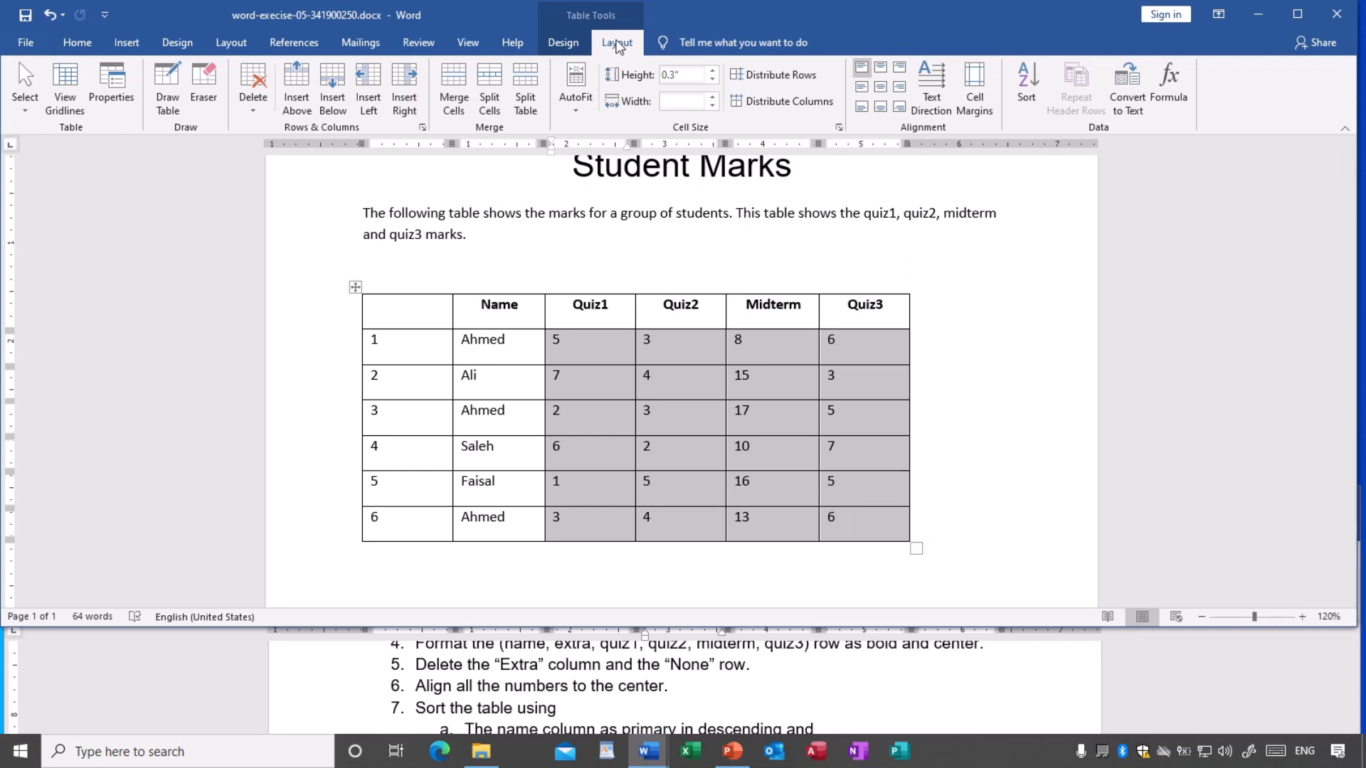
pyautogui.click(880, 87)
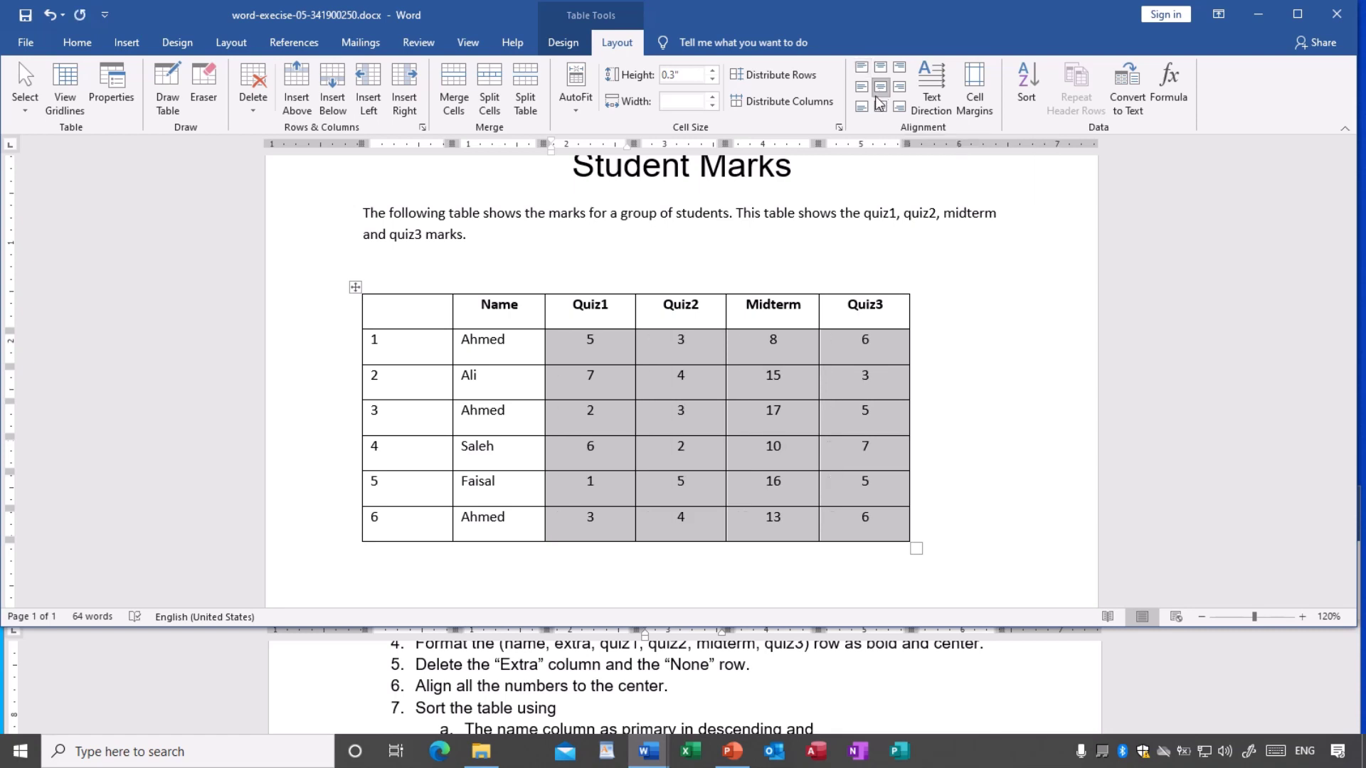
pyautogui.click(686, 427)
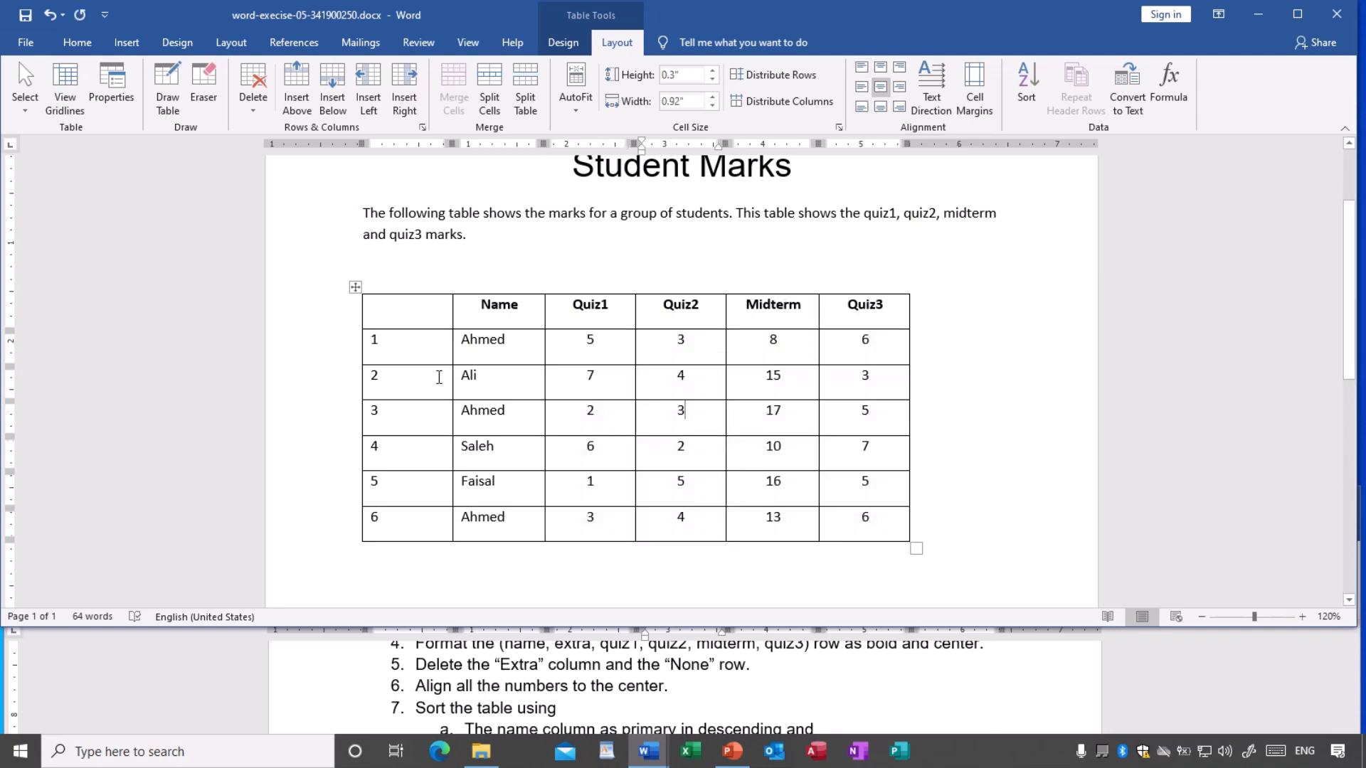
# - Center the row numbers 1–6 in the first column
pyautogui.moveTo(388, 345); pyautogui.dragTo(406, 526)
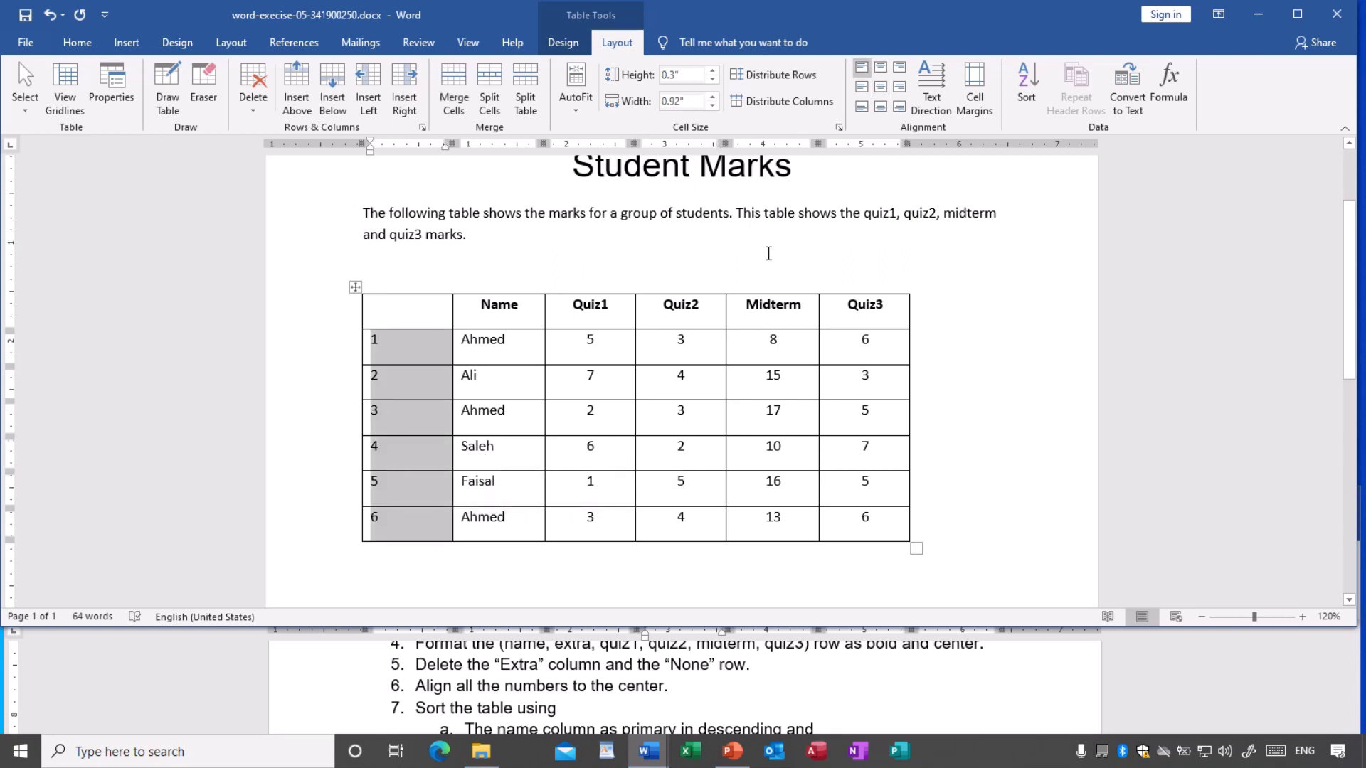
pyautogui.click(881, 88)
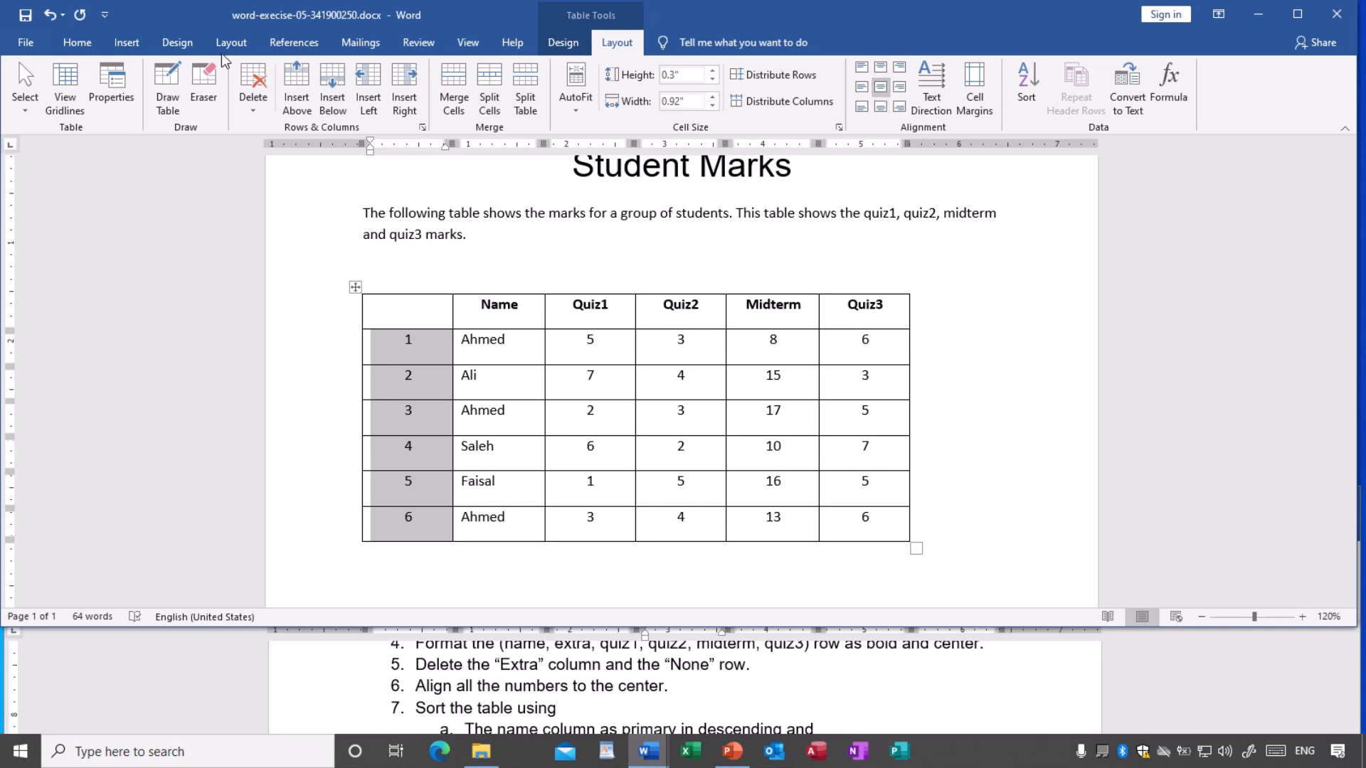
pyautogui.click(77, 44)
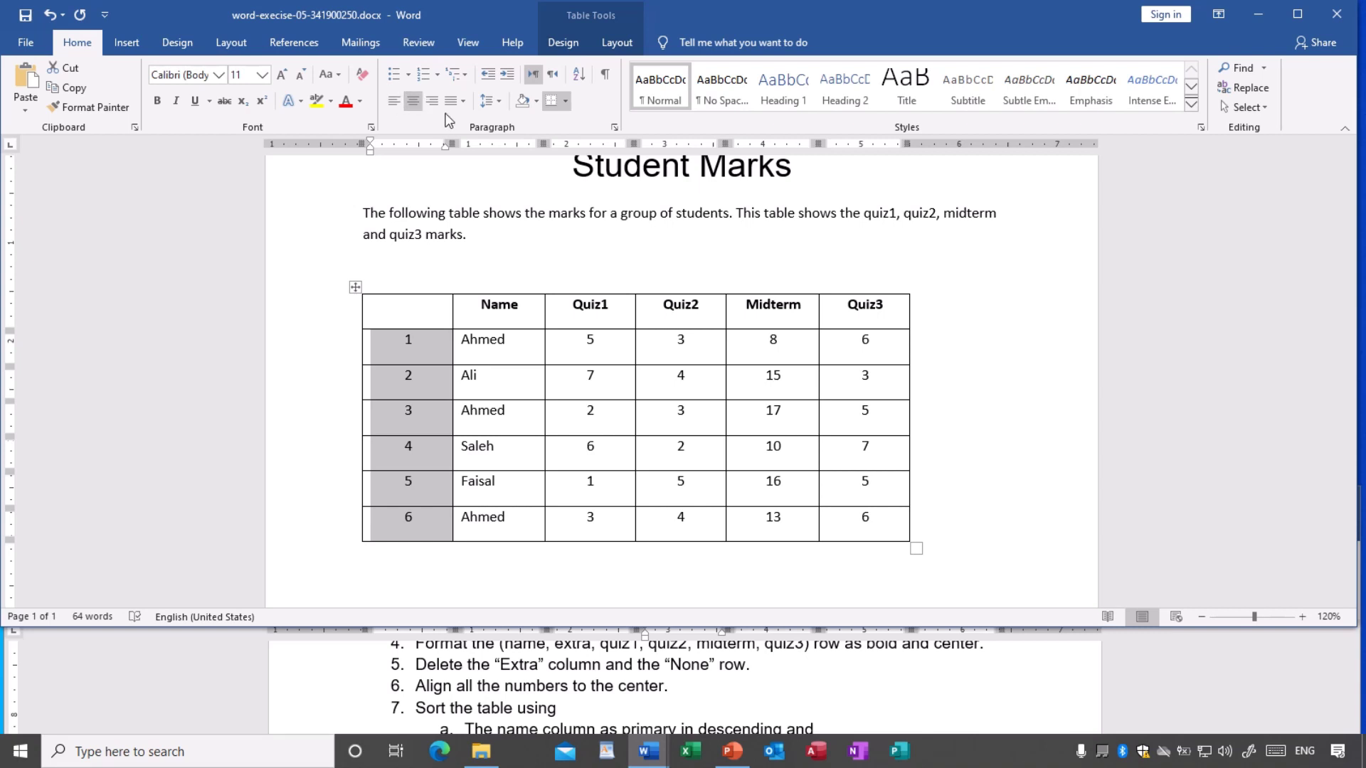
# - Deselect the first column and save the document with its centered numbers
pyautogui.click(626, 384)
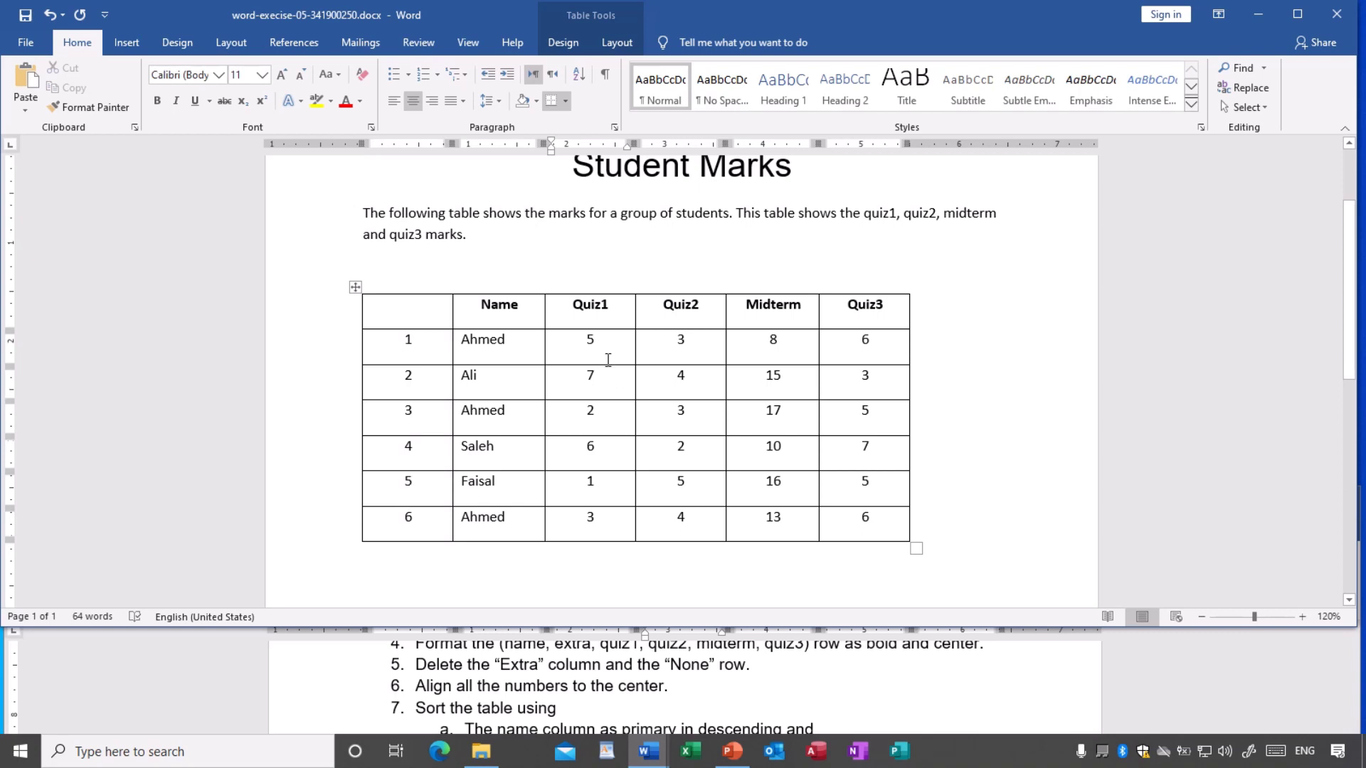
pyautogui.click(27, 15)
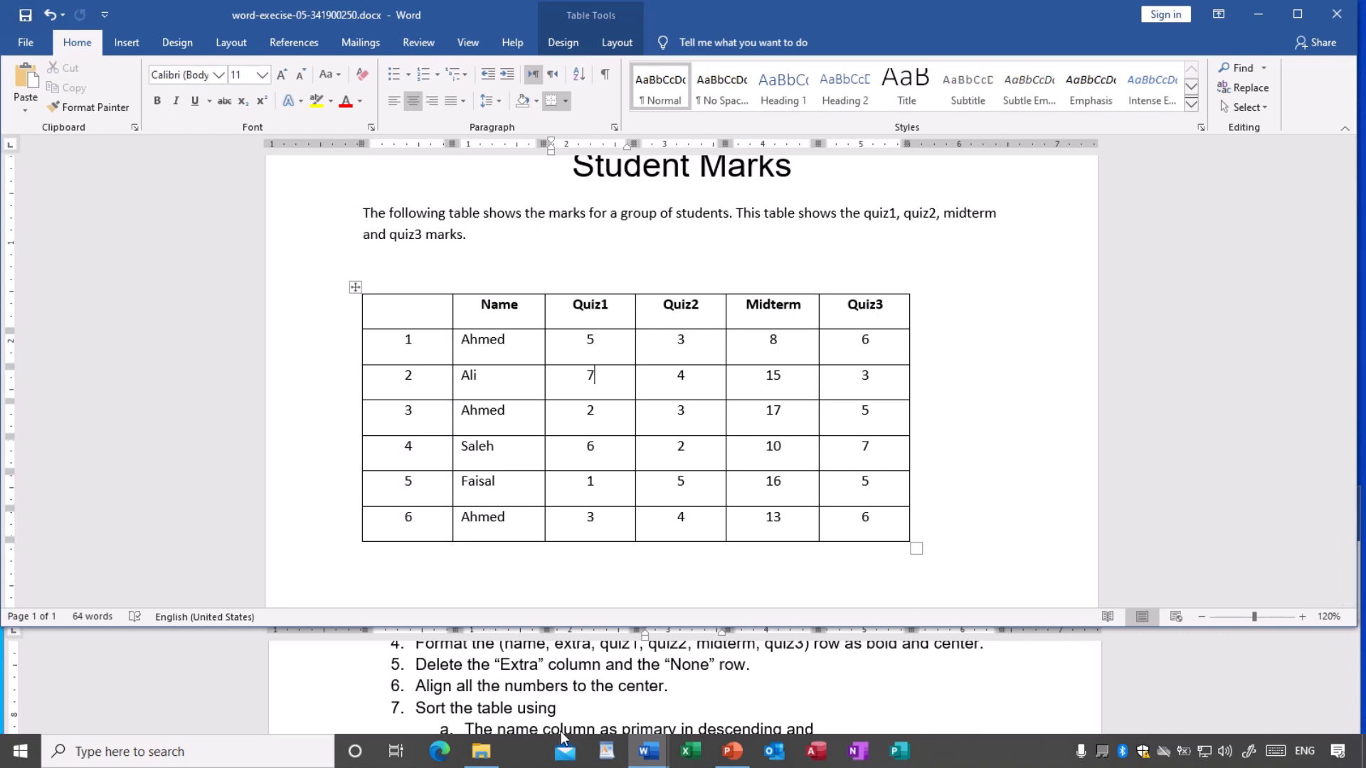
pyautogui.scroll(-1, 542, 685)
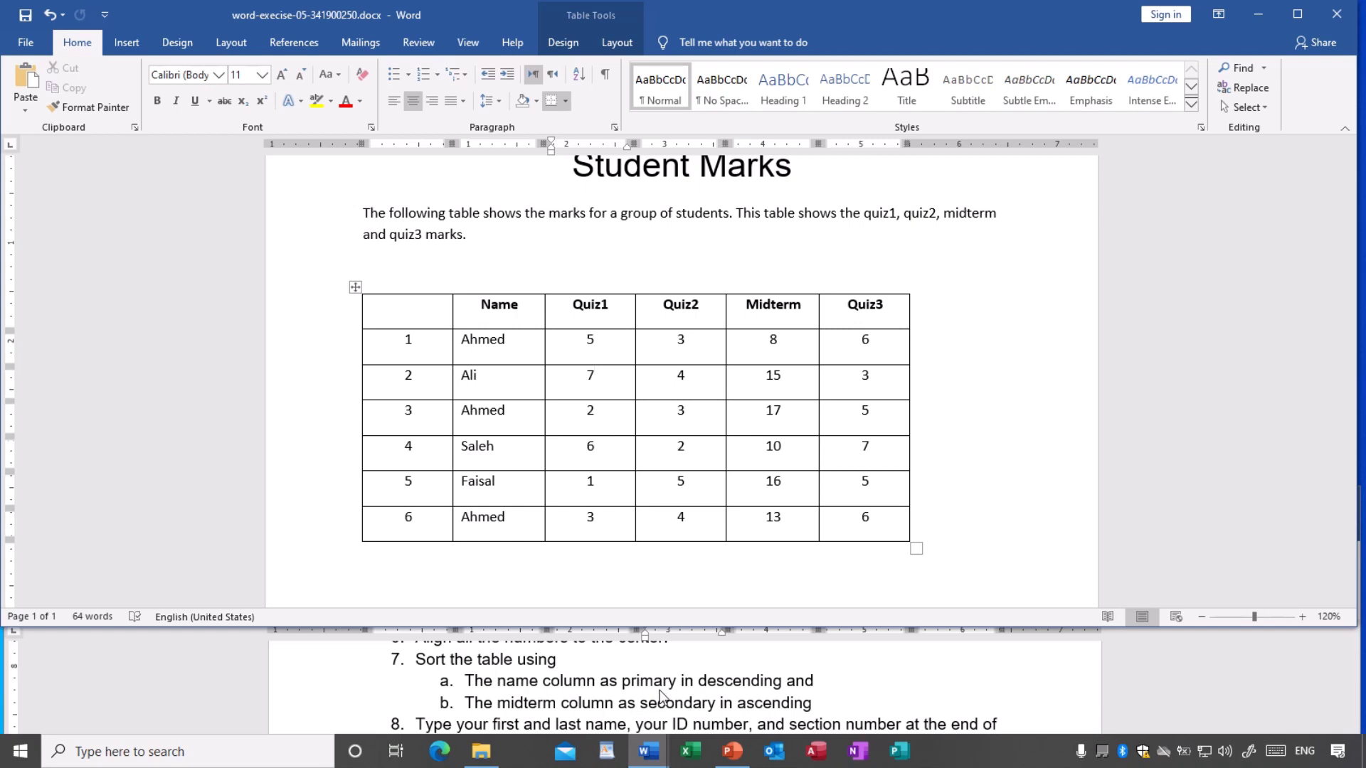
pyautogui.click(504, 398)
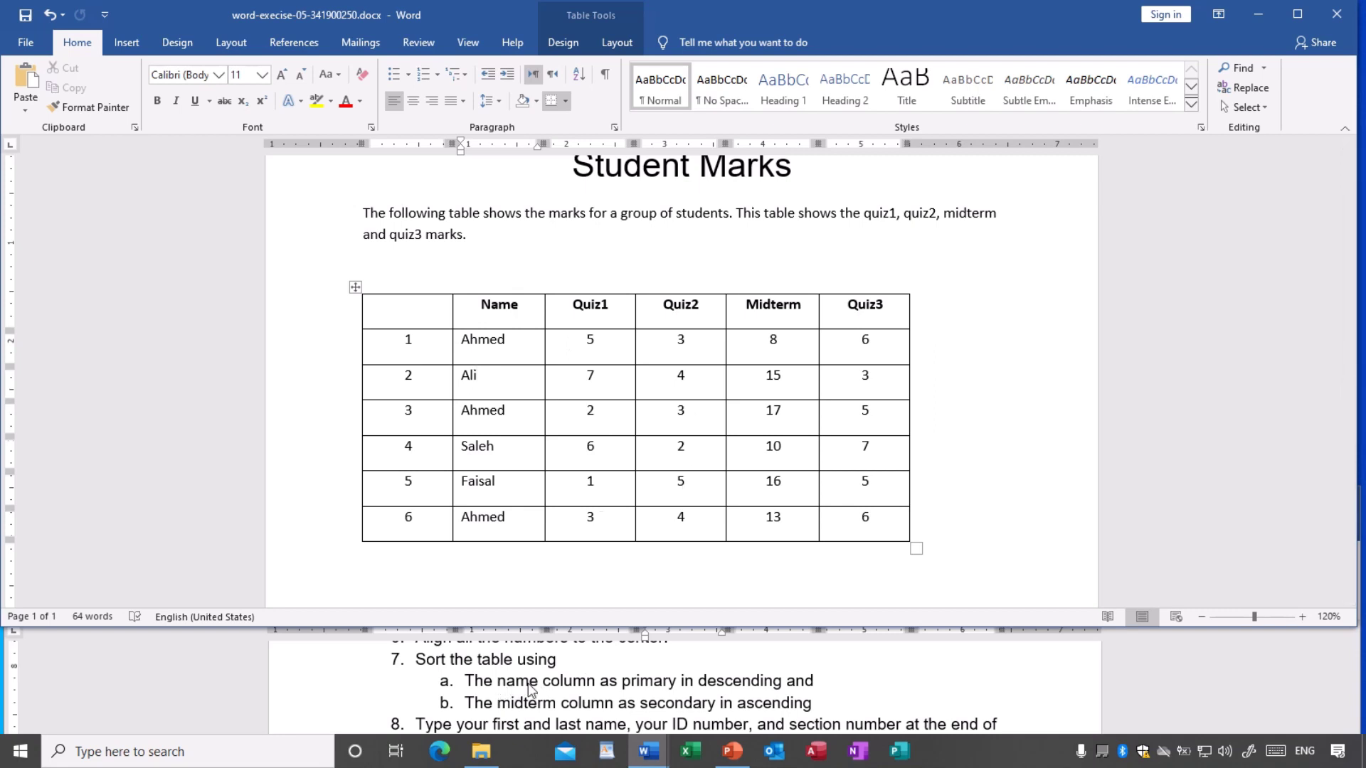
pyautogui.moveTo(512, 354); pyautogui.dragTo(507, 518)
pyautogui.click(478, 355)
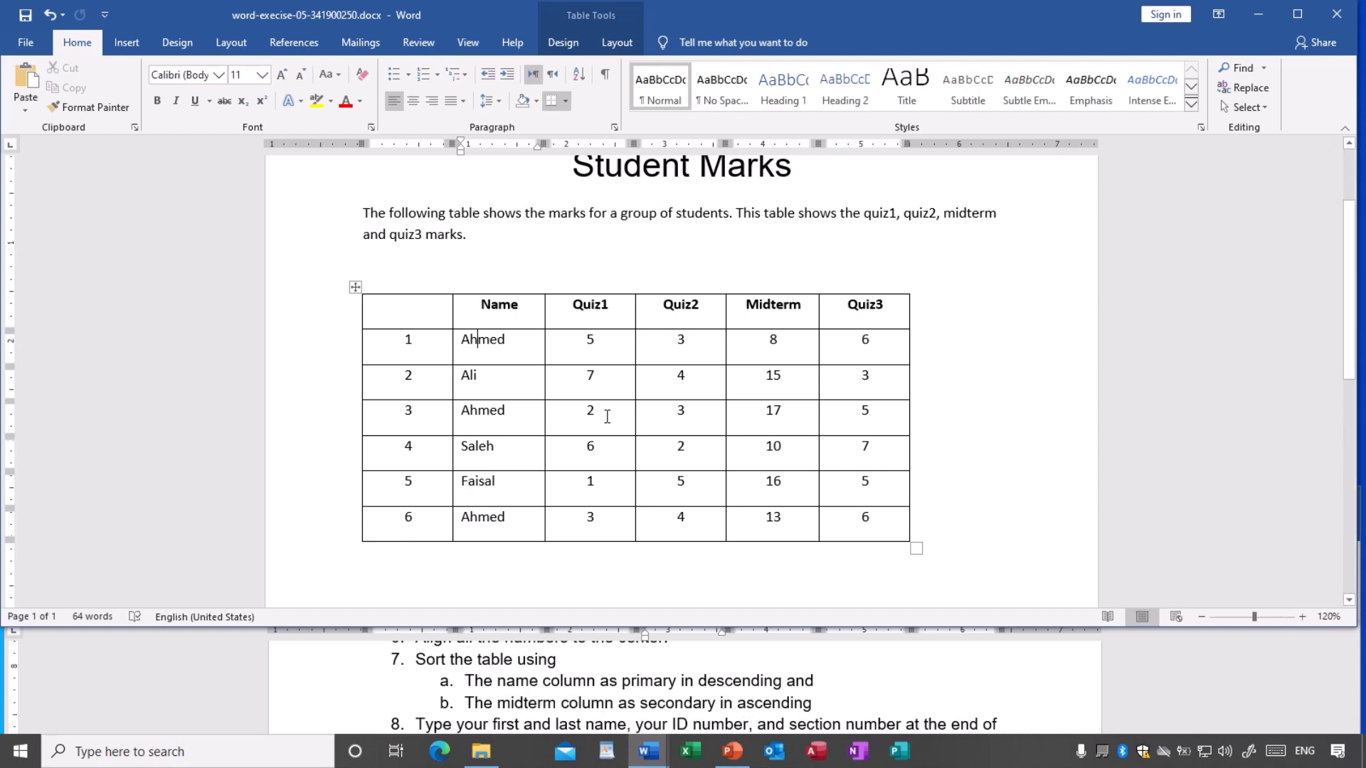
pyautogui.click(608, 386)
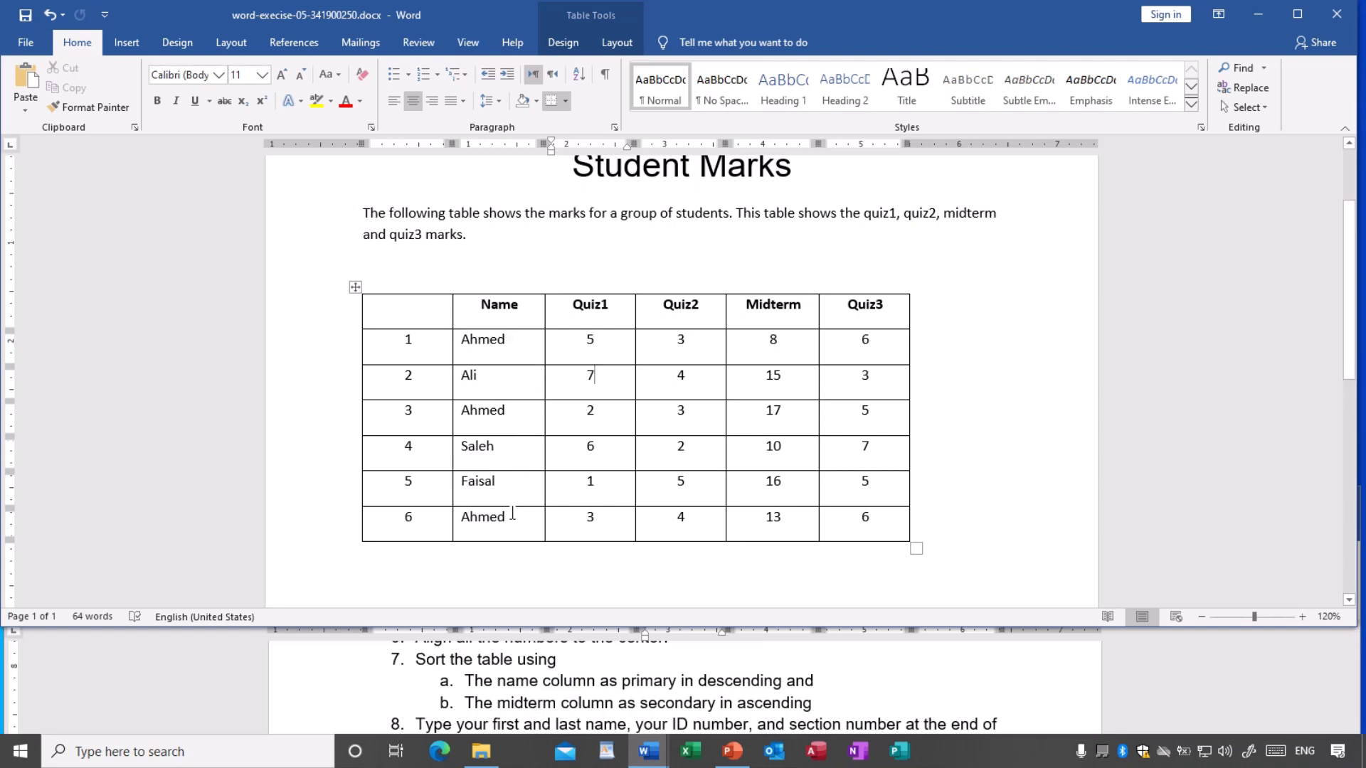
pyautogui.click(499, 356)
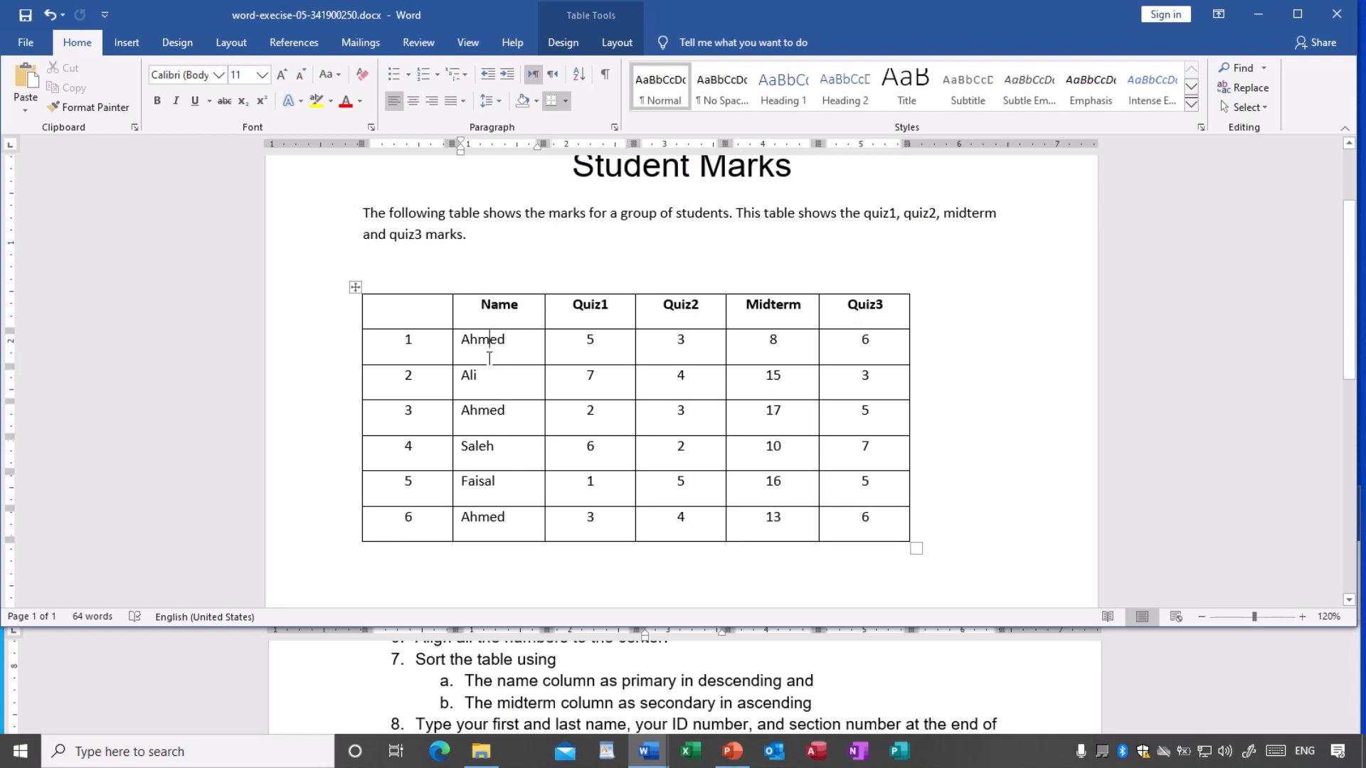
# - Inspect the alignment of the name, Quiz1 and header cells (Name, Quiz1, Quiz2)
pyautogui.click(505, 419)
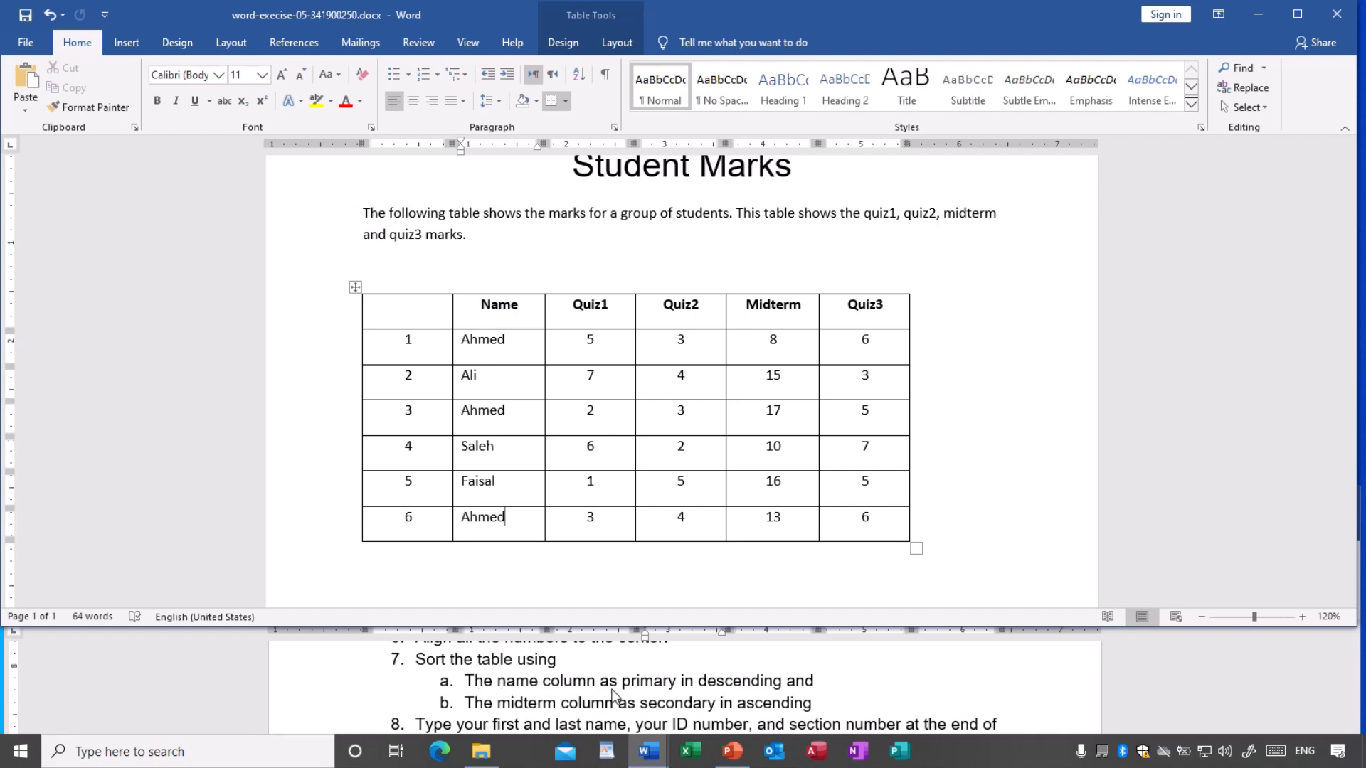
pyautogui.click(607, 377)
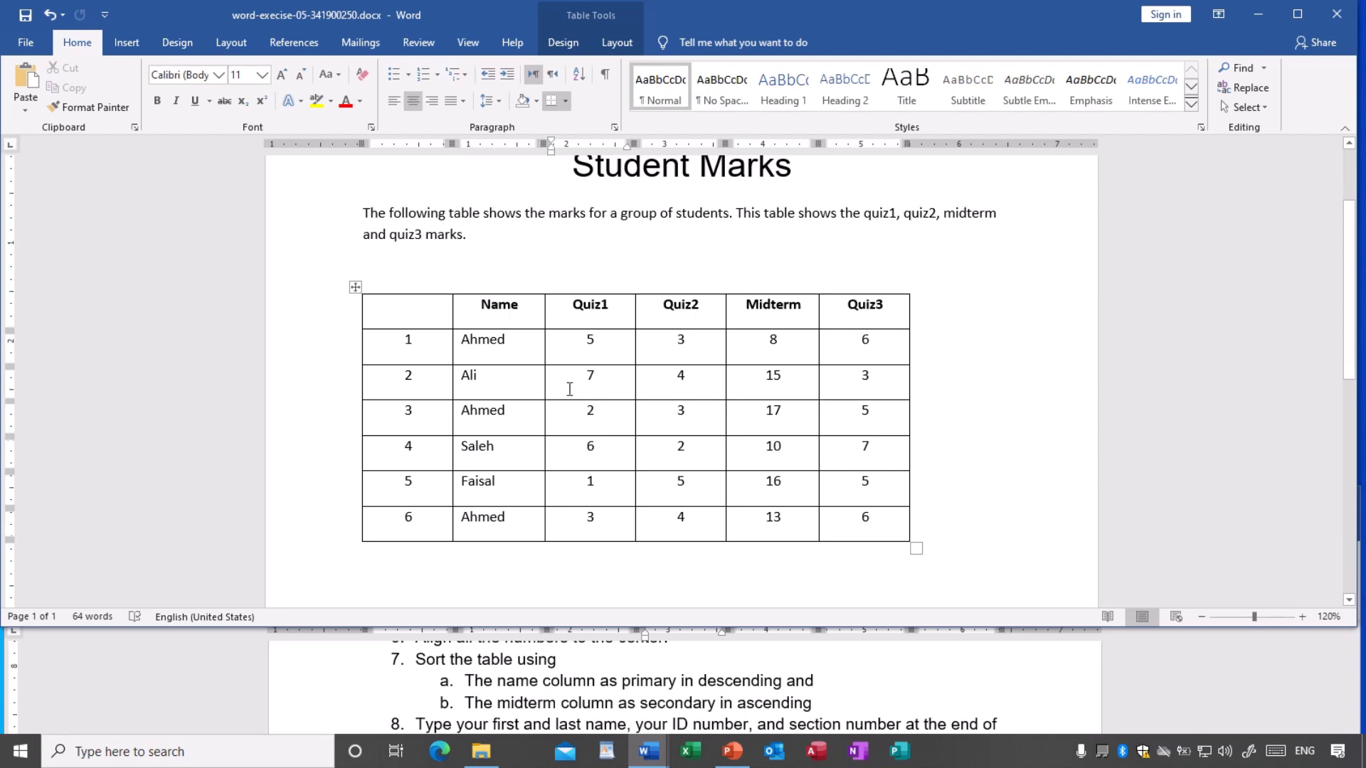
pyautogui.click(519, 387)
pyautogui.click(582, 415)
pyautogui.click(497, 314)
pyautogui.click(575, 316)
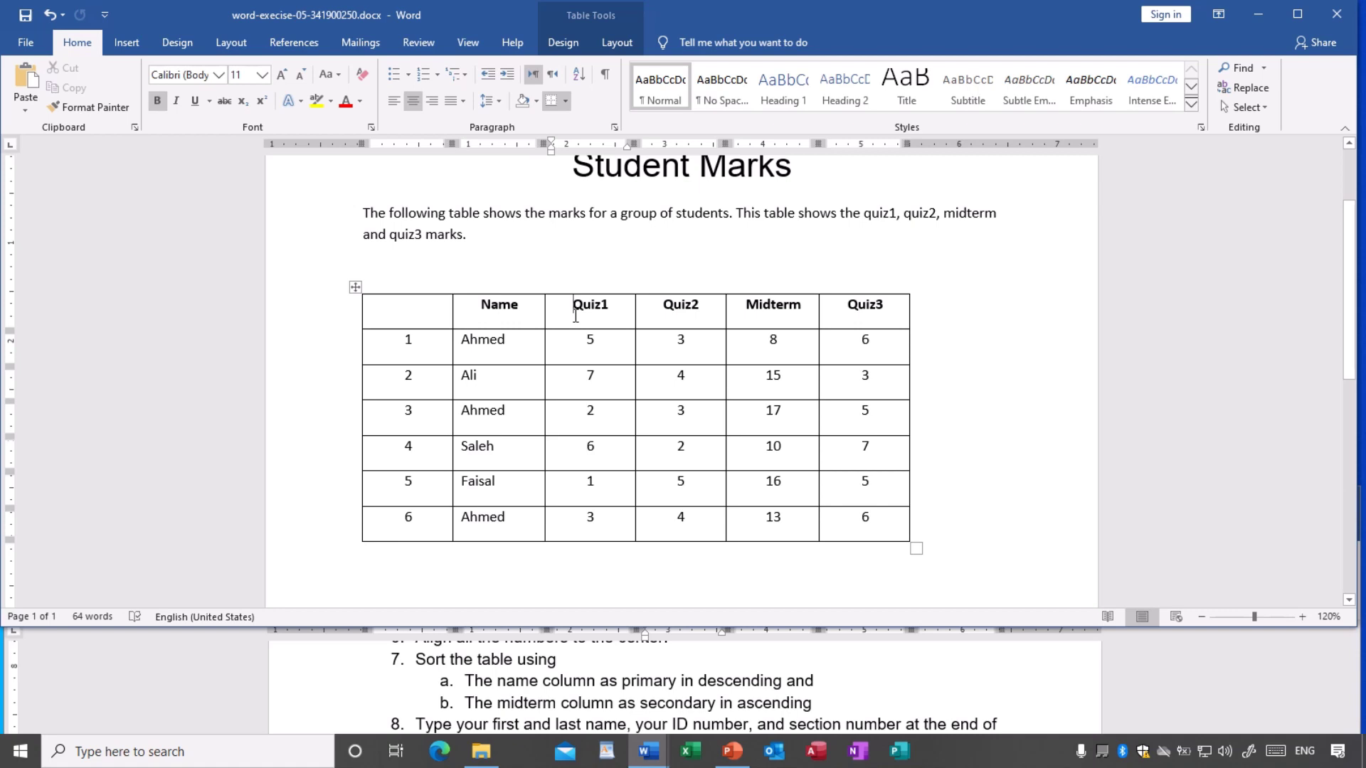
pyautogui.click(498, 306)
pyautogui.click(593, 309)
pyautogui.click(702, 311)
# - Check the third-row marks and Ali's name, then bring up the Table Tools Layout options
pyautogui.click(607, 427)
pyautogui.click(662, 424)
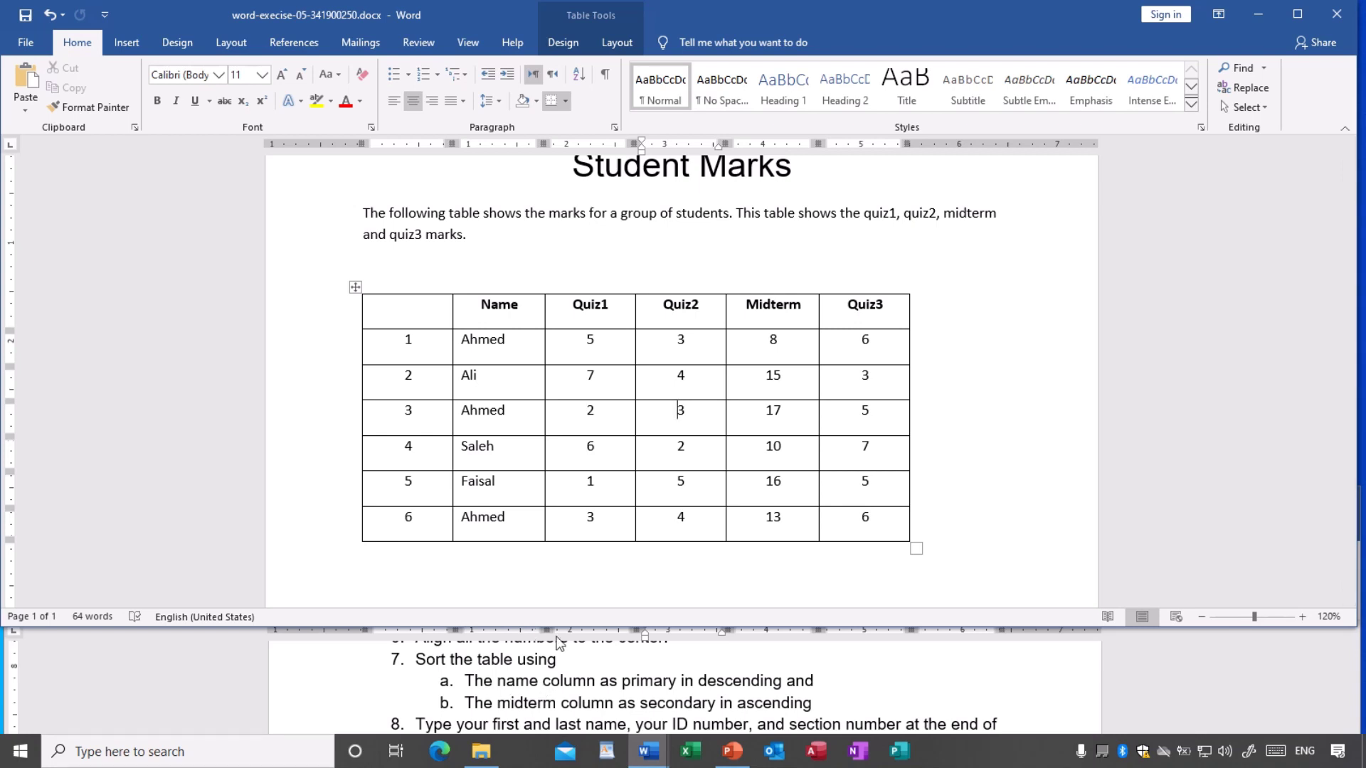
pyautogui.click(532, 384)
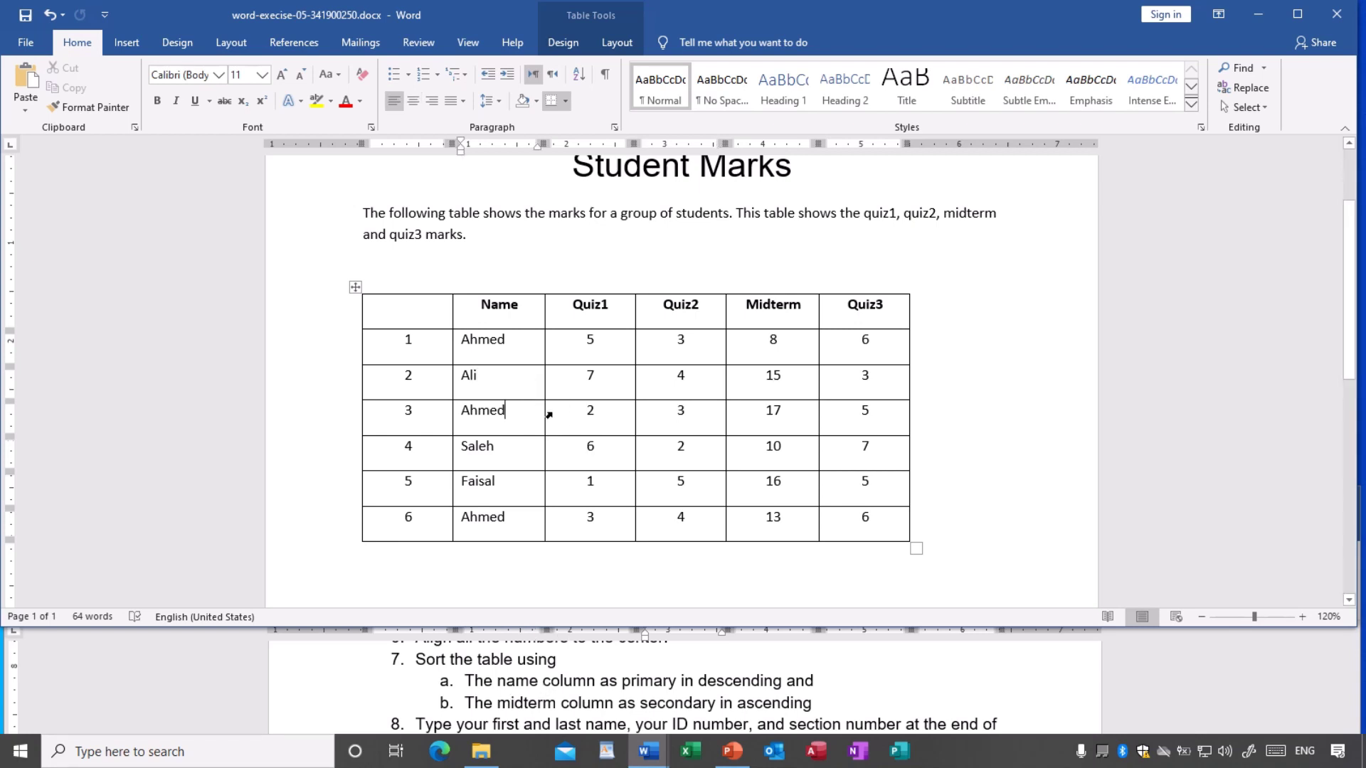
pyautogui.click(583, 418)
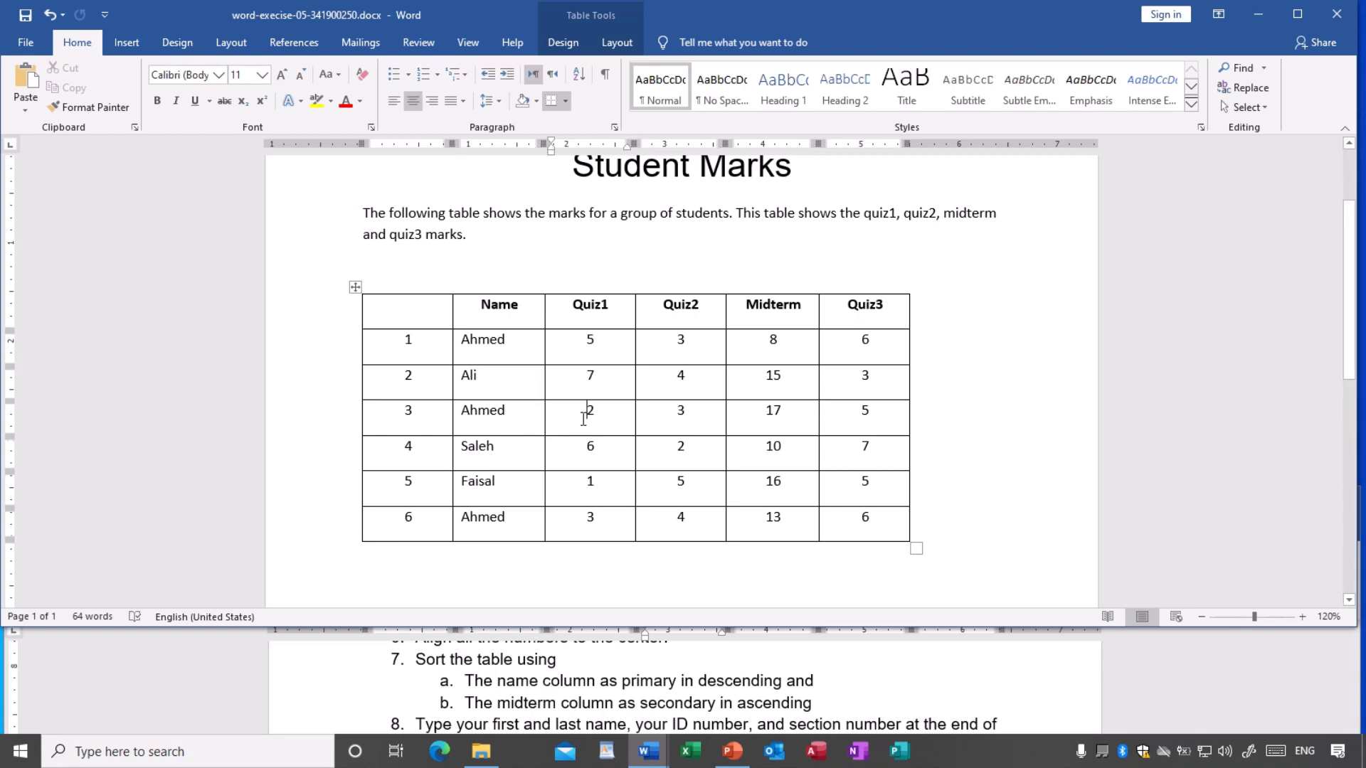
pyautogui.click(617, 44)
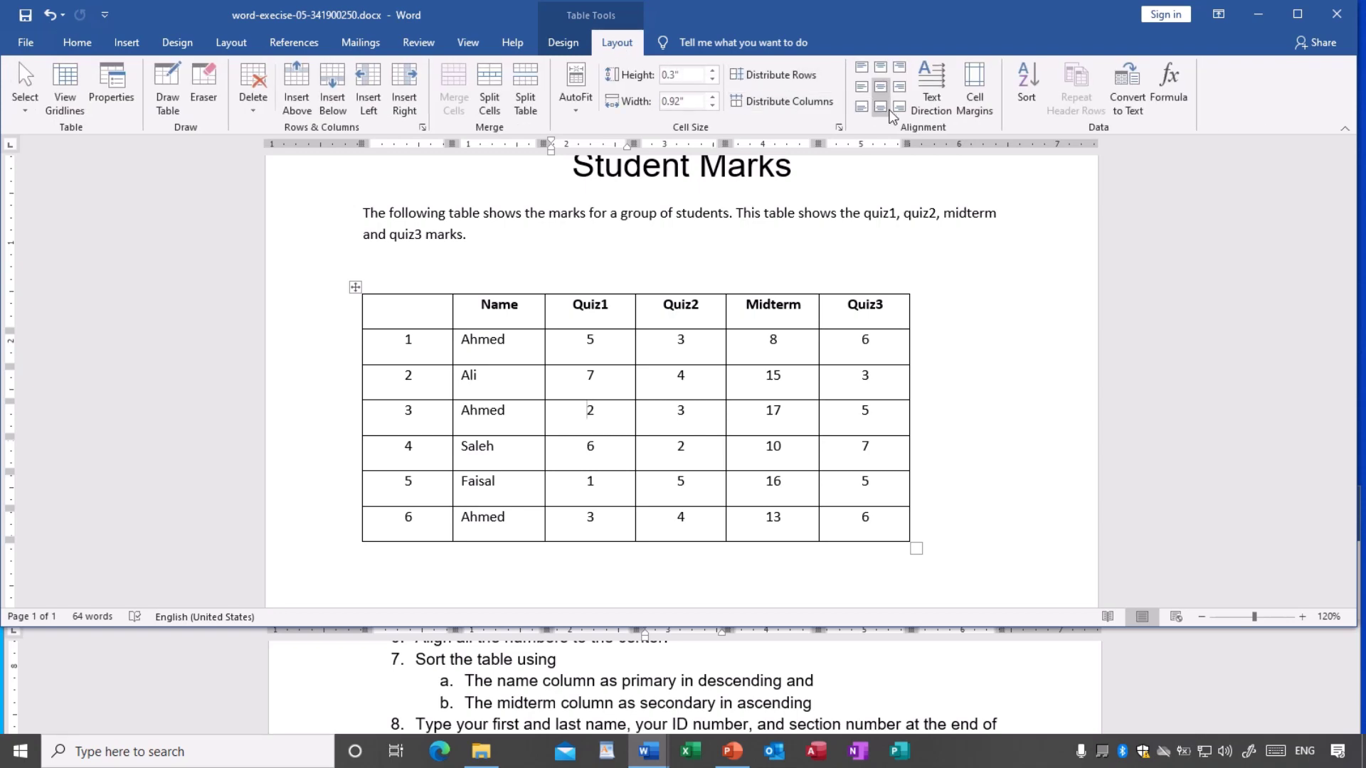
pyautogui.click(1029, 106)
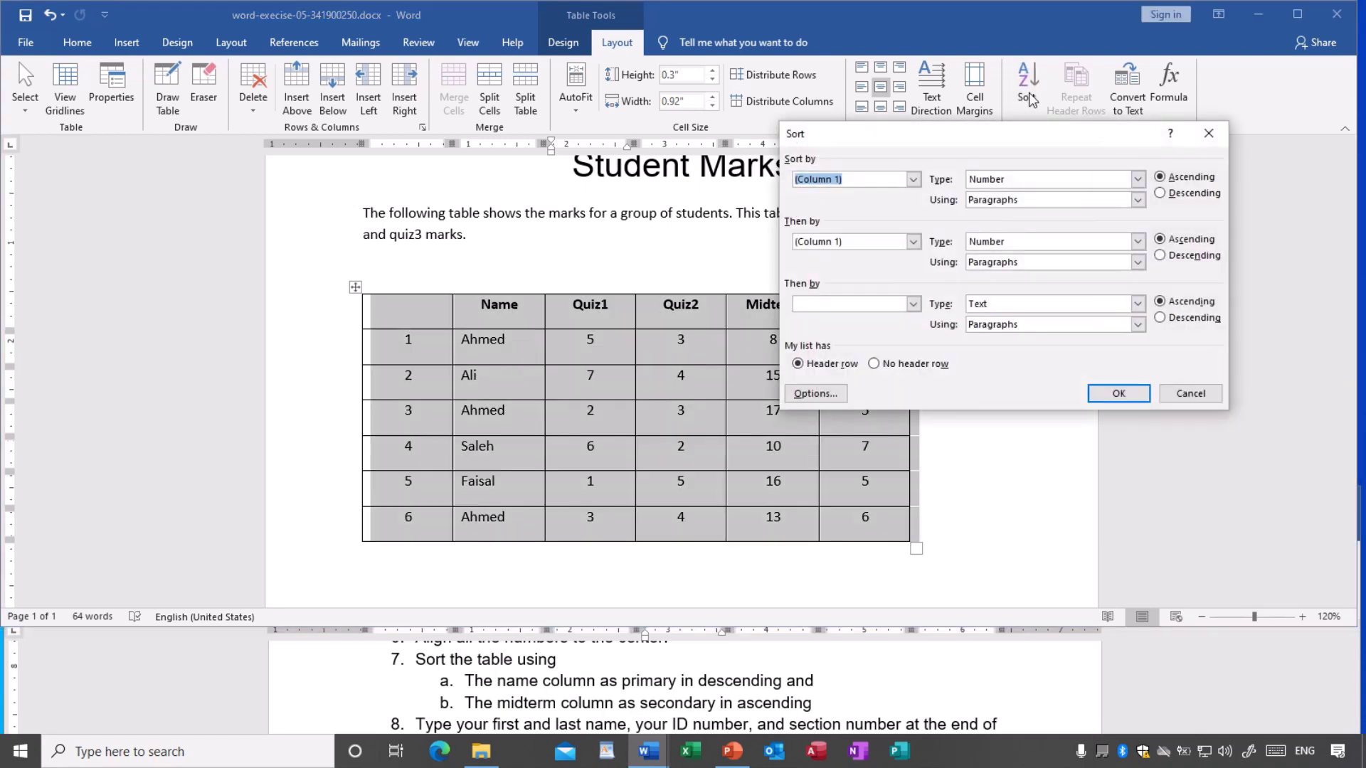
pyautogui.moveTo(1027, 134); pyautogui.dragTo(977, 168)
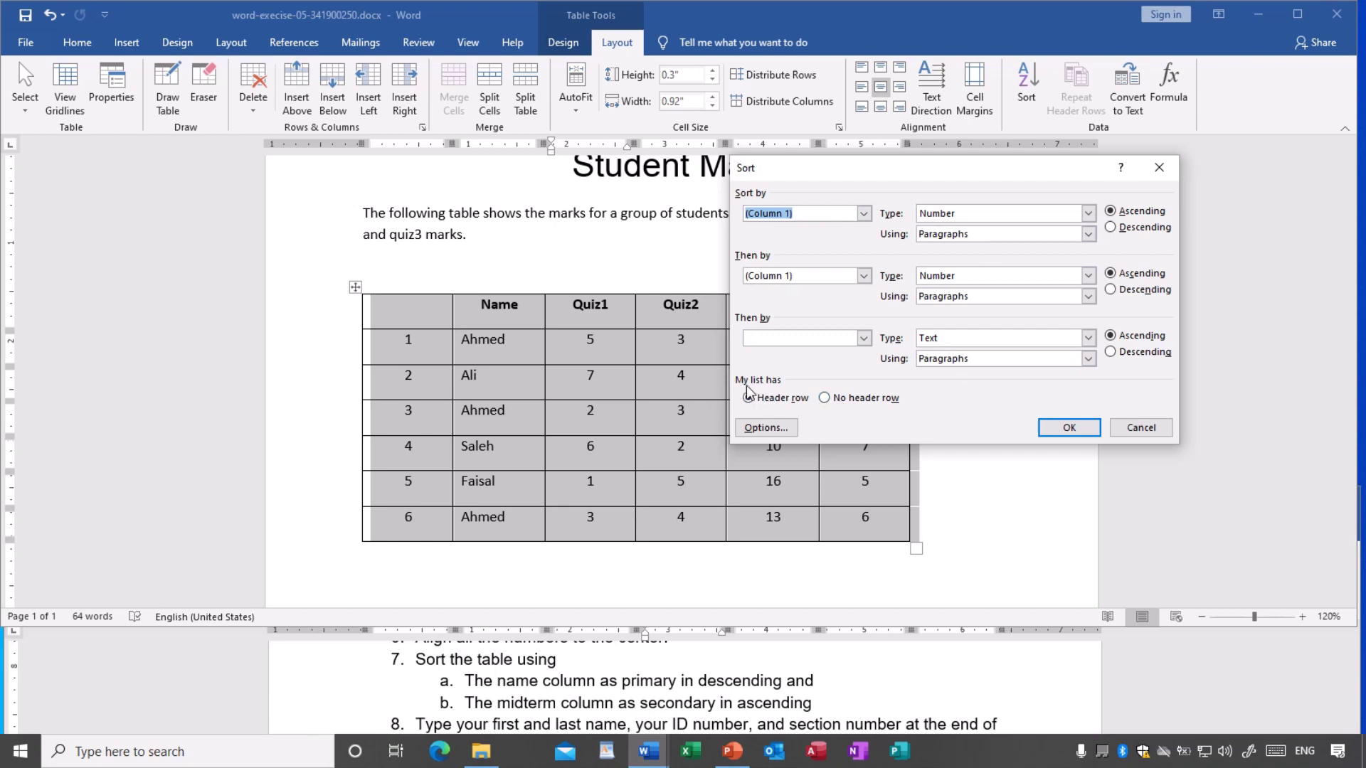
pyautogui.click(834, 398)
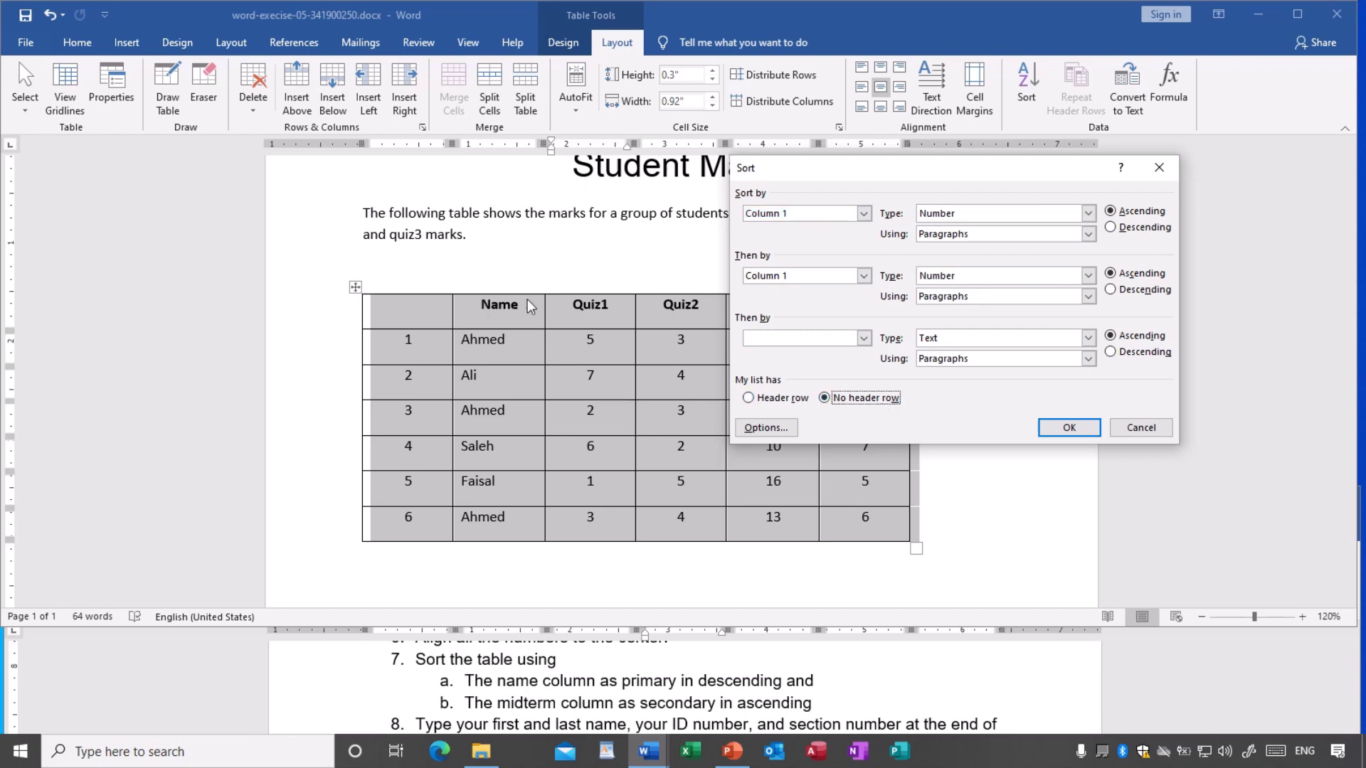
pyautogui.click(763, 400)
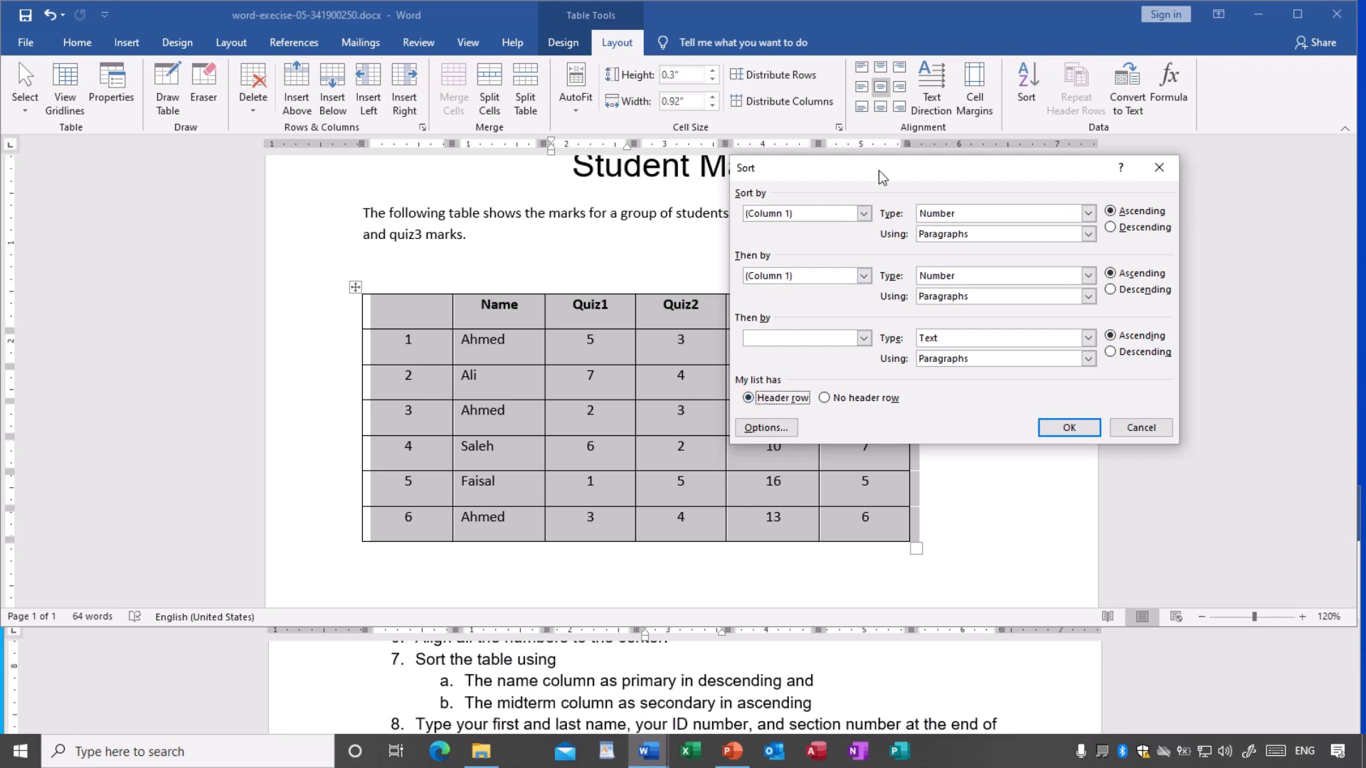
pyautogui.moveTo(878, 170); pyautogui.dragTo(923, 172)
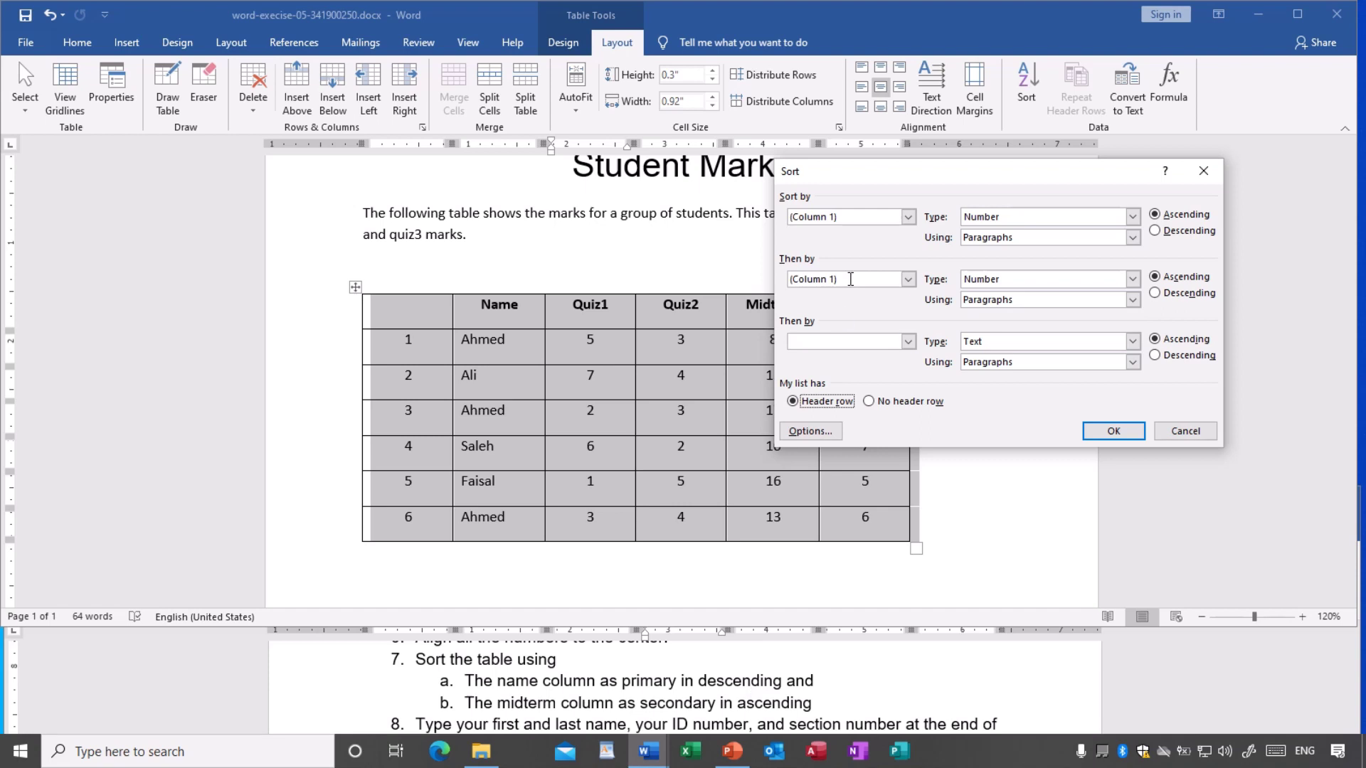
# - Make Name the primary sort column in descending order
pyautogui.click(908, 217)
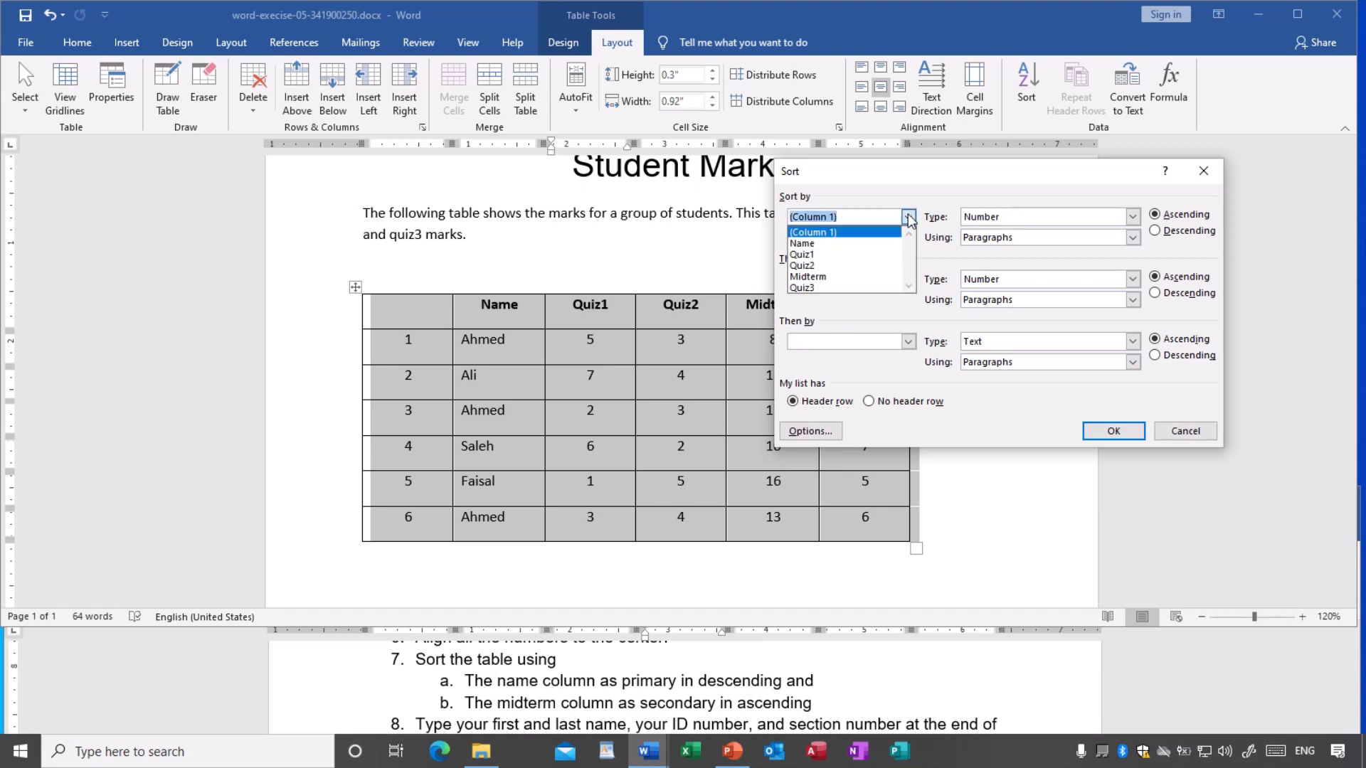
pyautogui.click(852, 245)
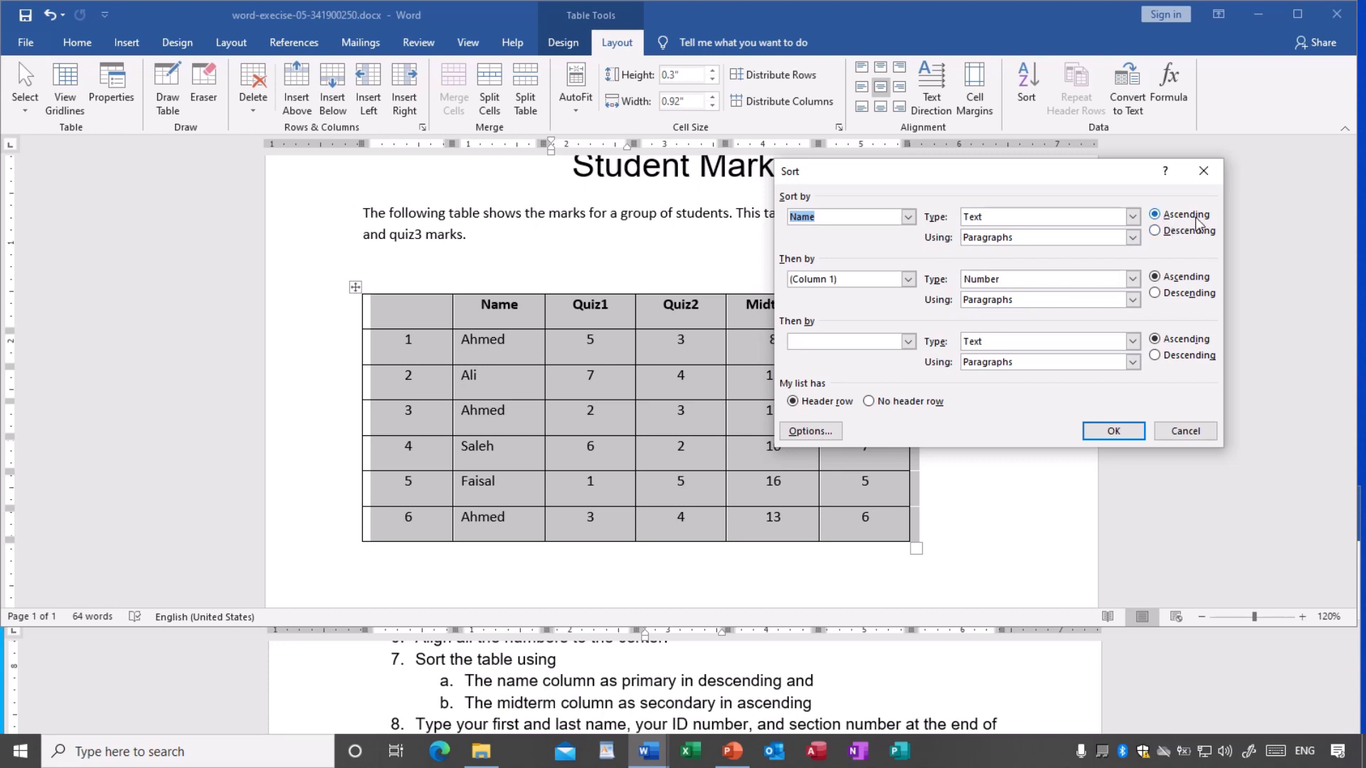
pyautogui.click(1161, 237)
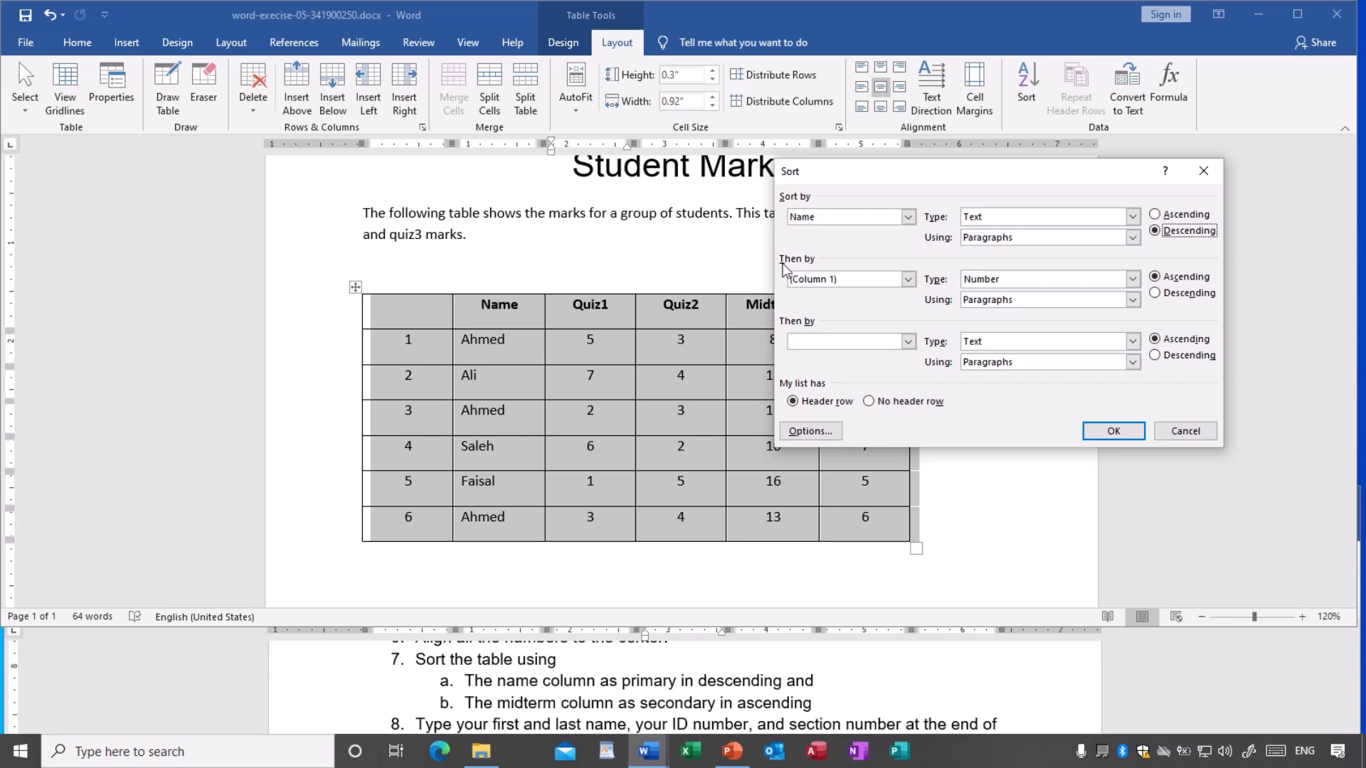
# - Add Midterm as the secondary sort column in ascending order
pyautogui.click(908, 280)
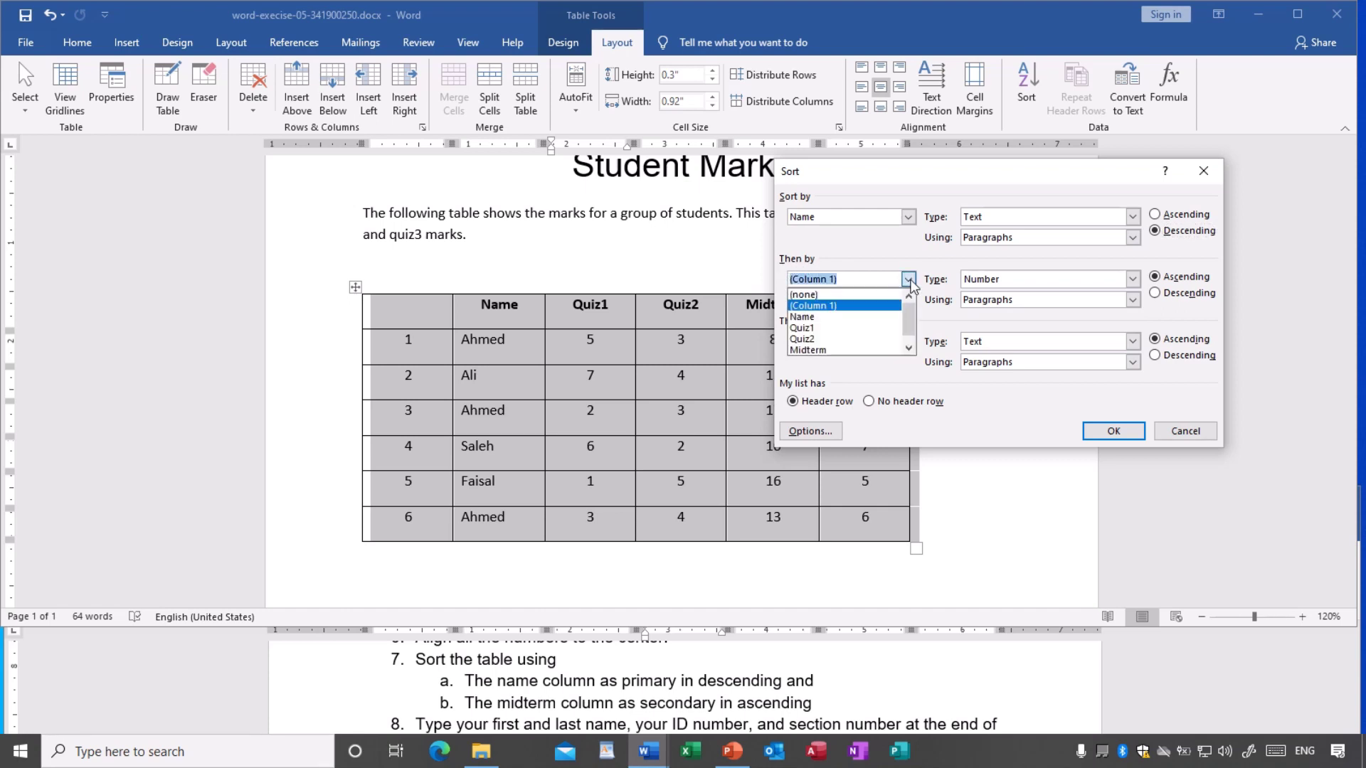
pyautogui.scroll(-1, 909, 323)
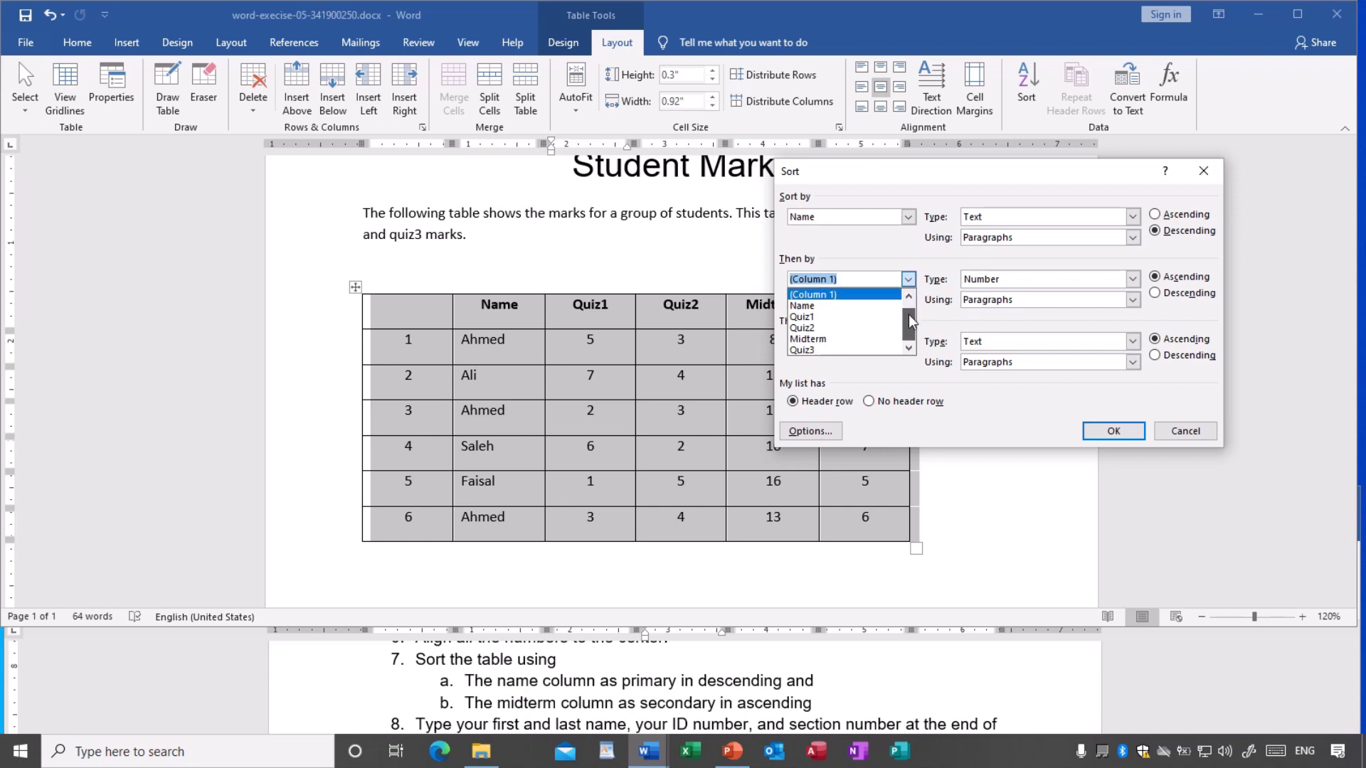
pyautogui.scroll(1, 913, 317)
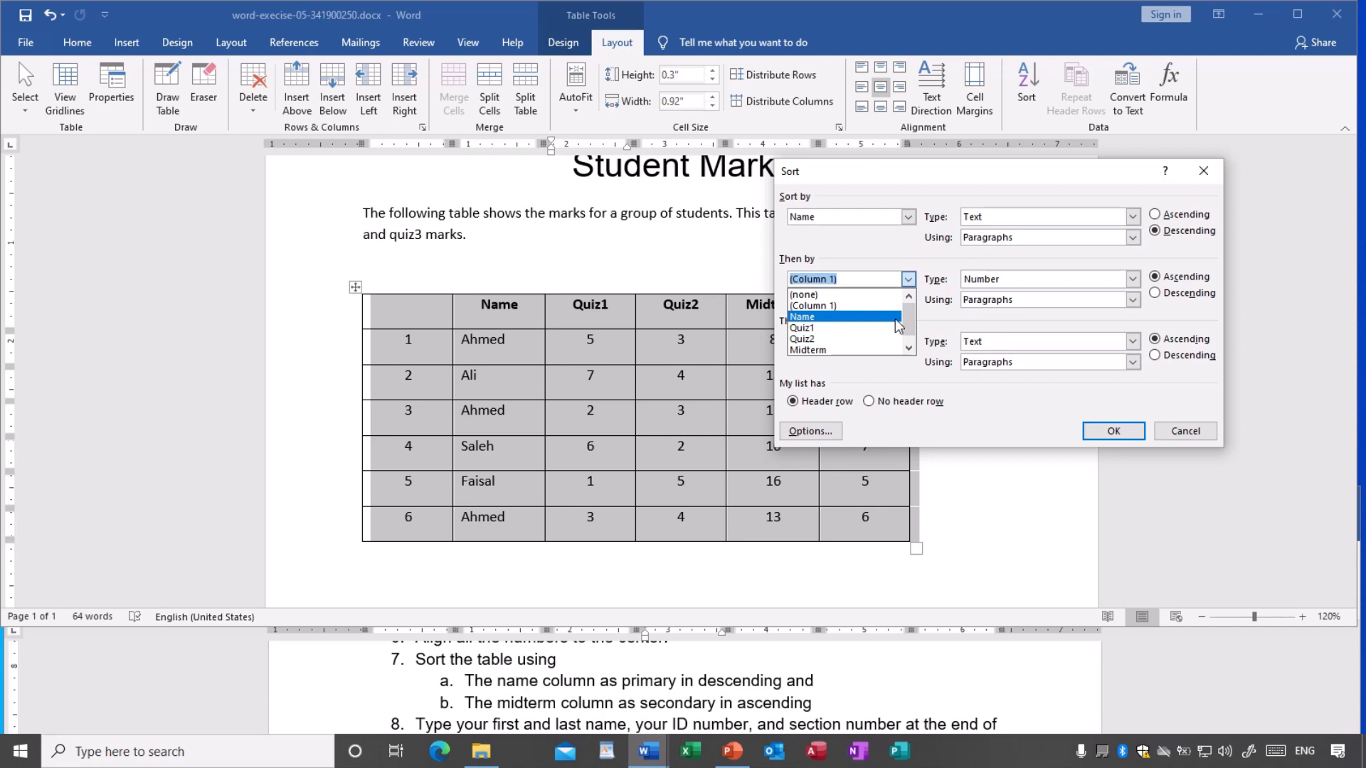
pyautogui.click(841, 350)
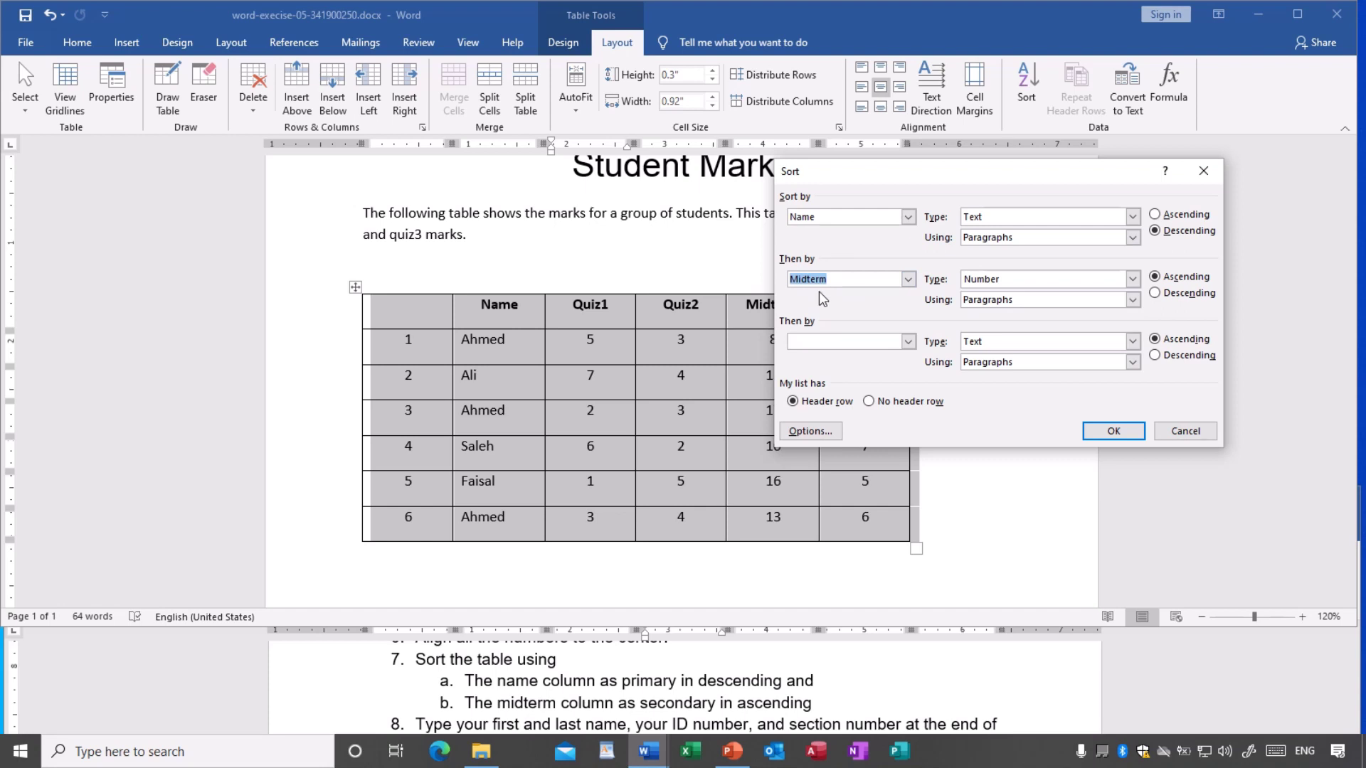
pyautogui.click(1156, 293)
pyautogui.click(1154, 277)
# - Apply the Name-descending, Midterm-ascending sort and confirm the Ahmed rows read 8, 13, 17
pyautogui.click(1112, 432)
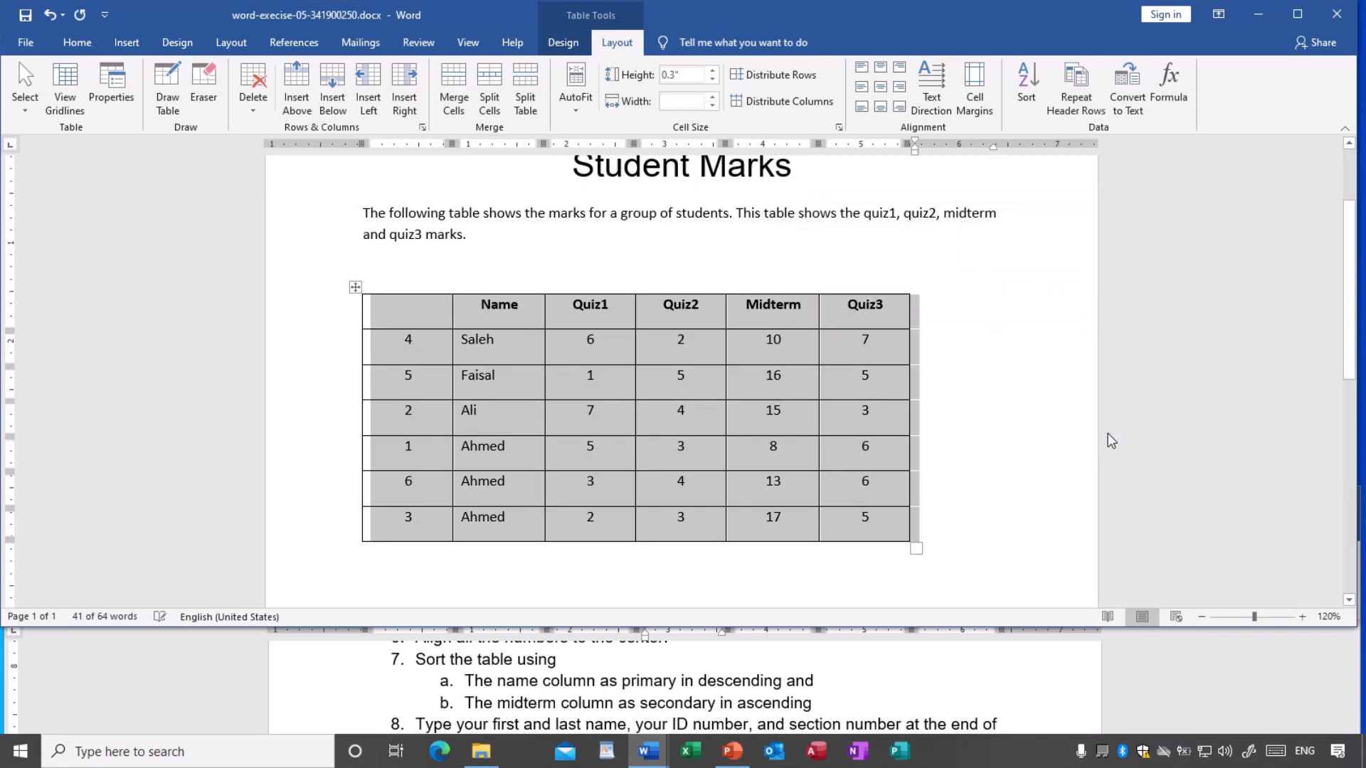
pyautogui.click(694, 448)
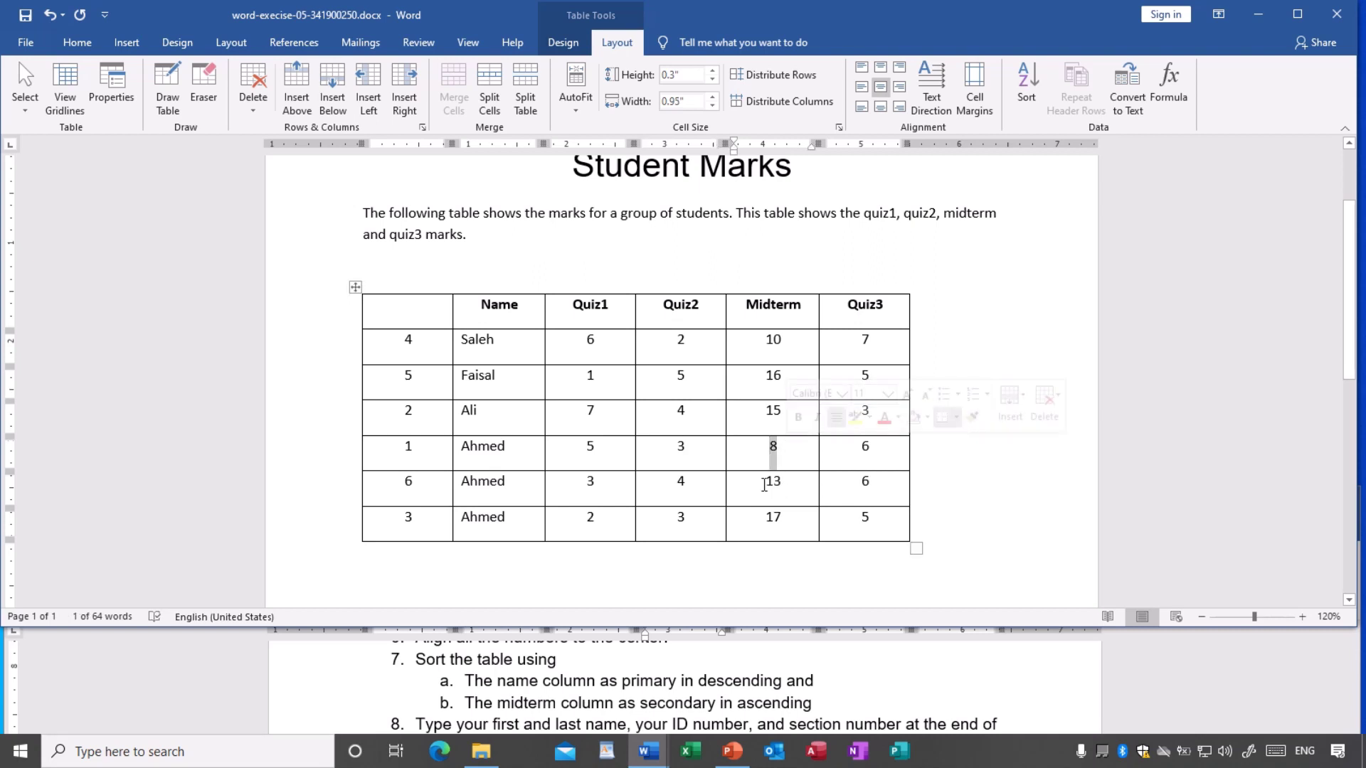
pyautogui.moveTo(766, 484); pyautogui.dragTo(781, 520)
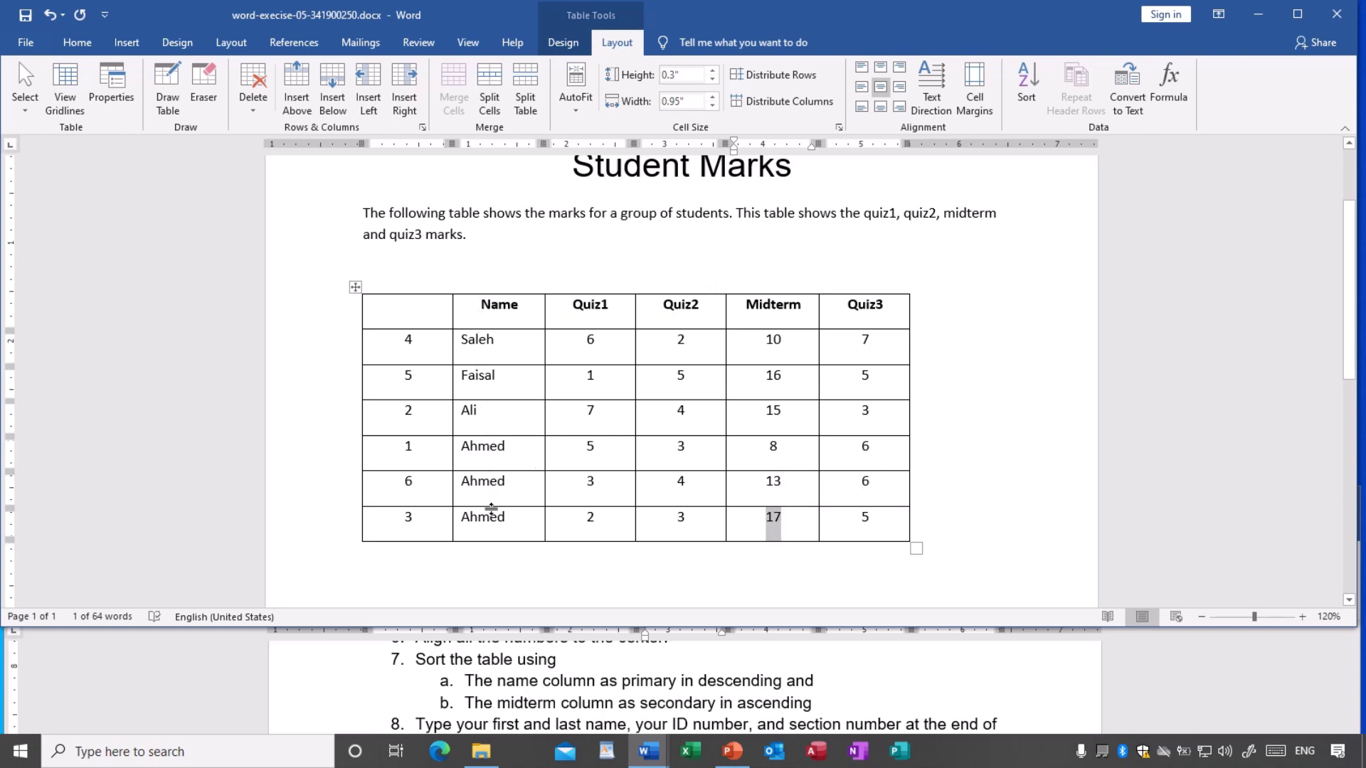
pyautogui.click(505, 484)
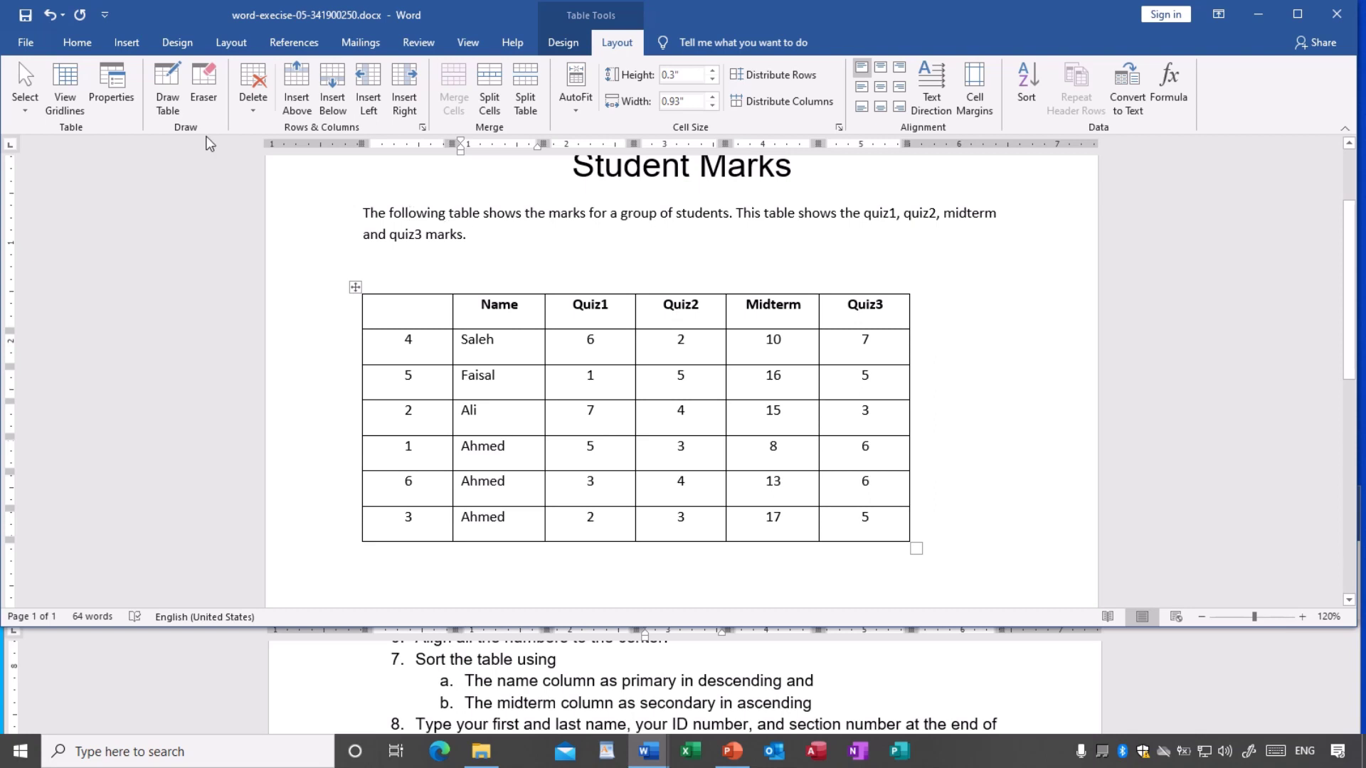
# - Save the document now that the marks table is sorted by name and midterm
pyautogui.click(26, 16)
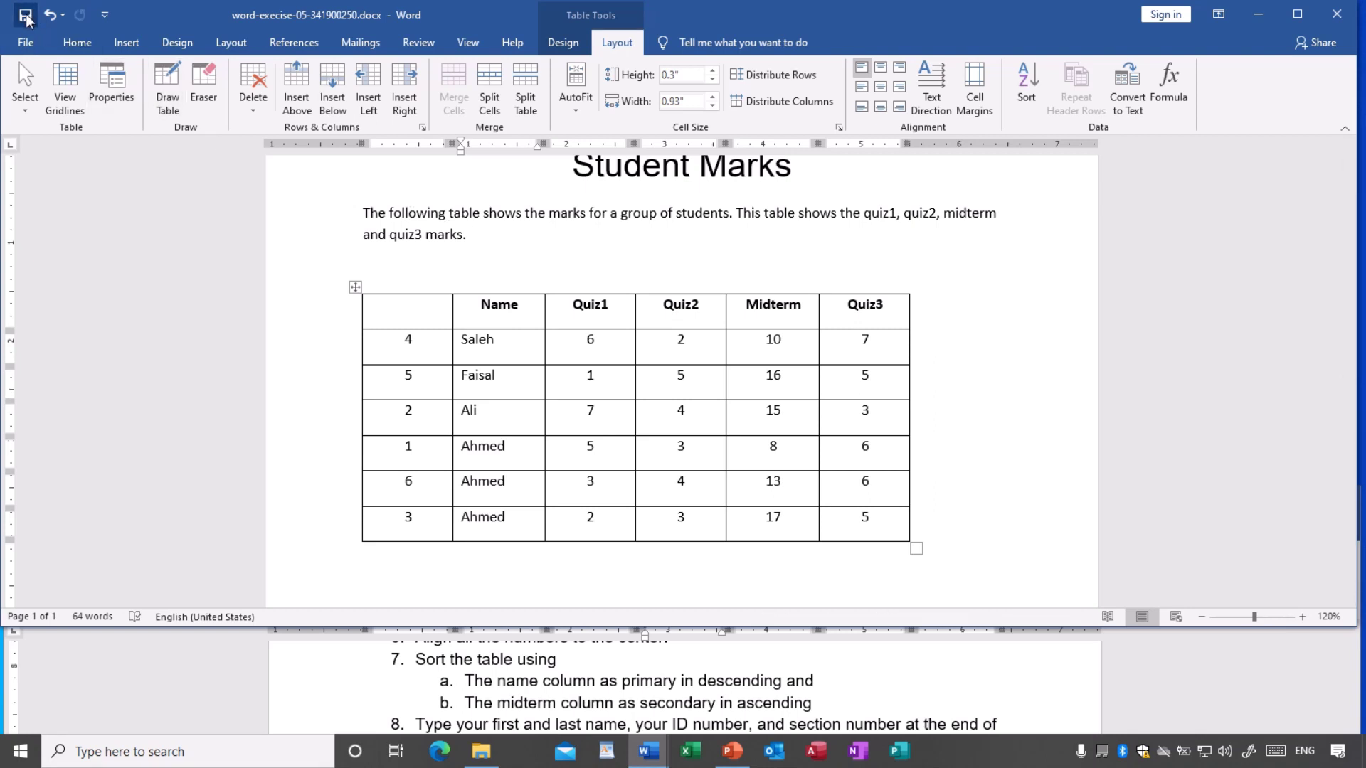
pyautogui.scroll(-2, 644, 662)
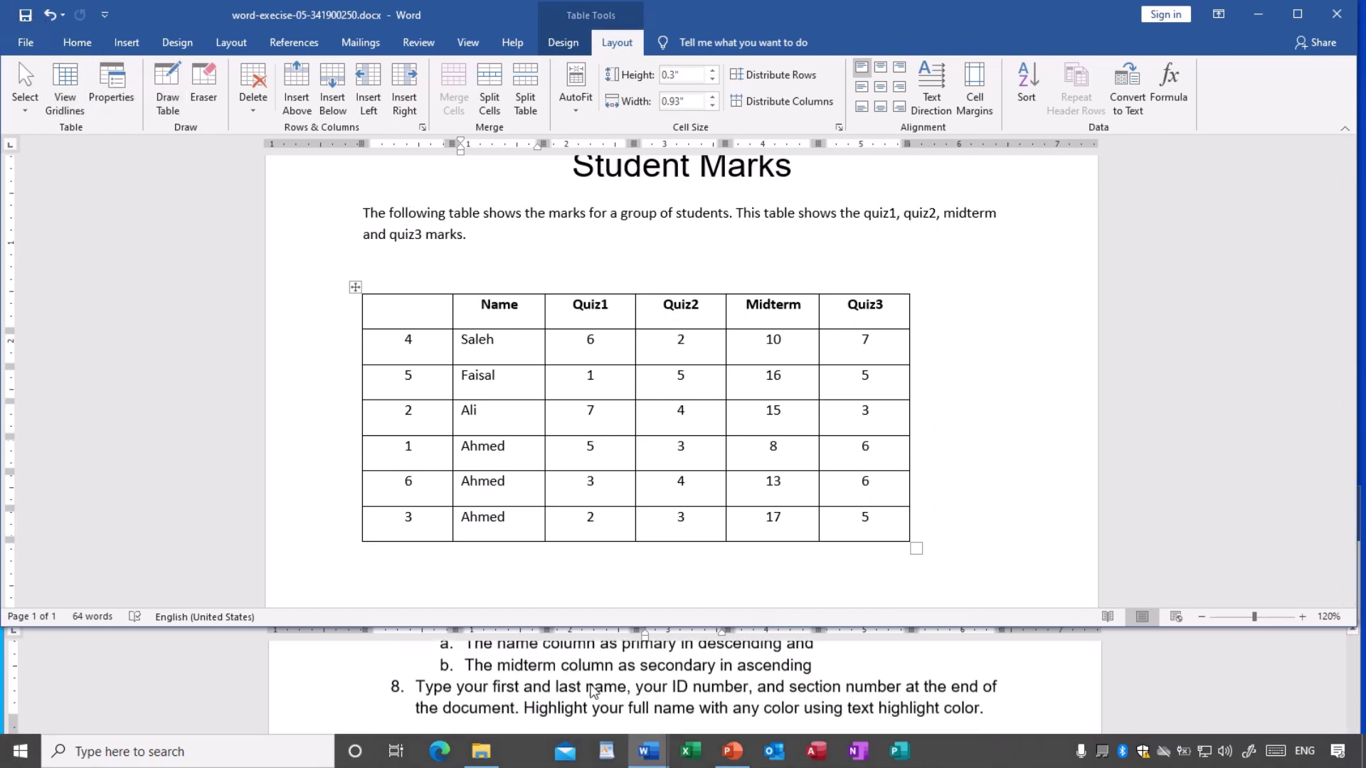
pyautogui.scroll(2, 581, 655)
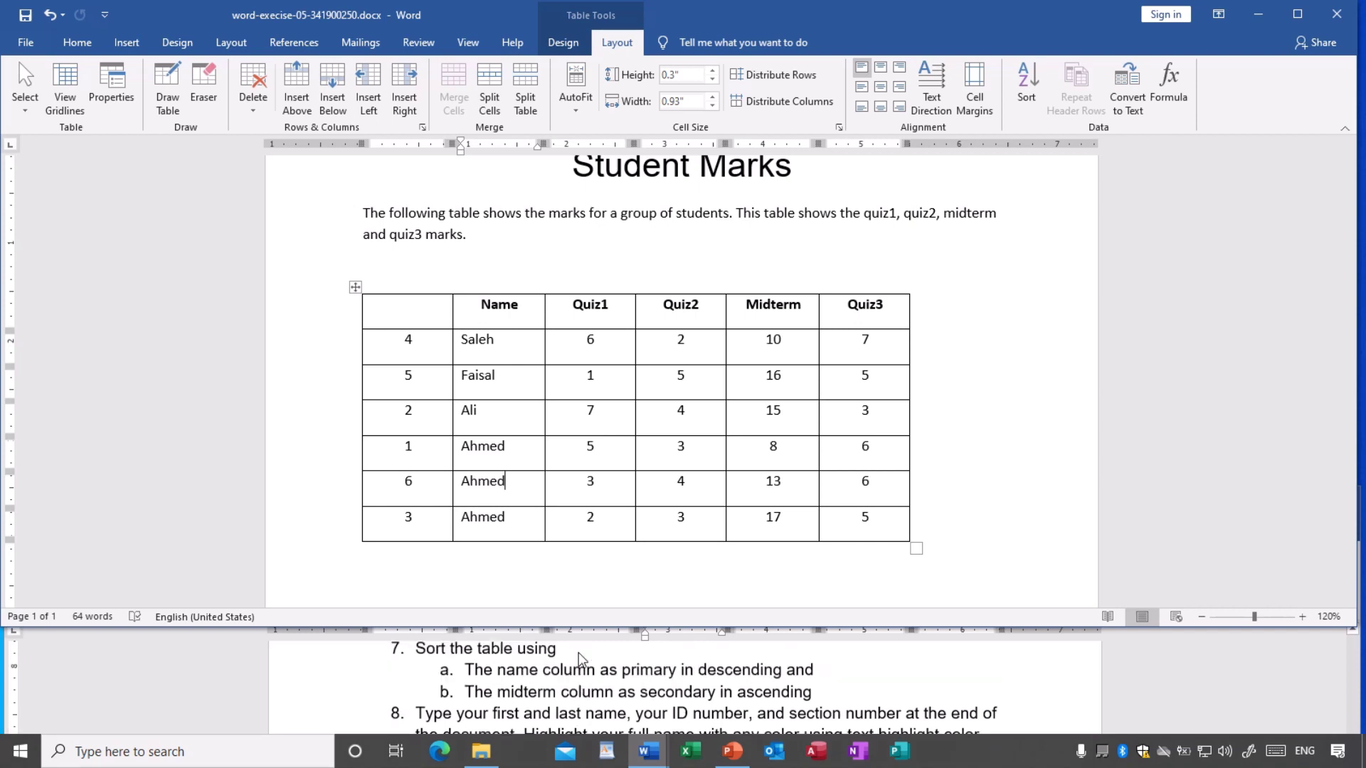
pyautogui.scroll(-2, 527, 716)
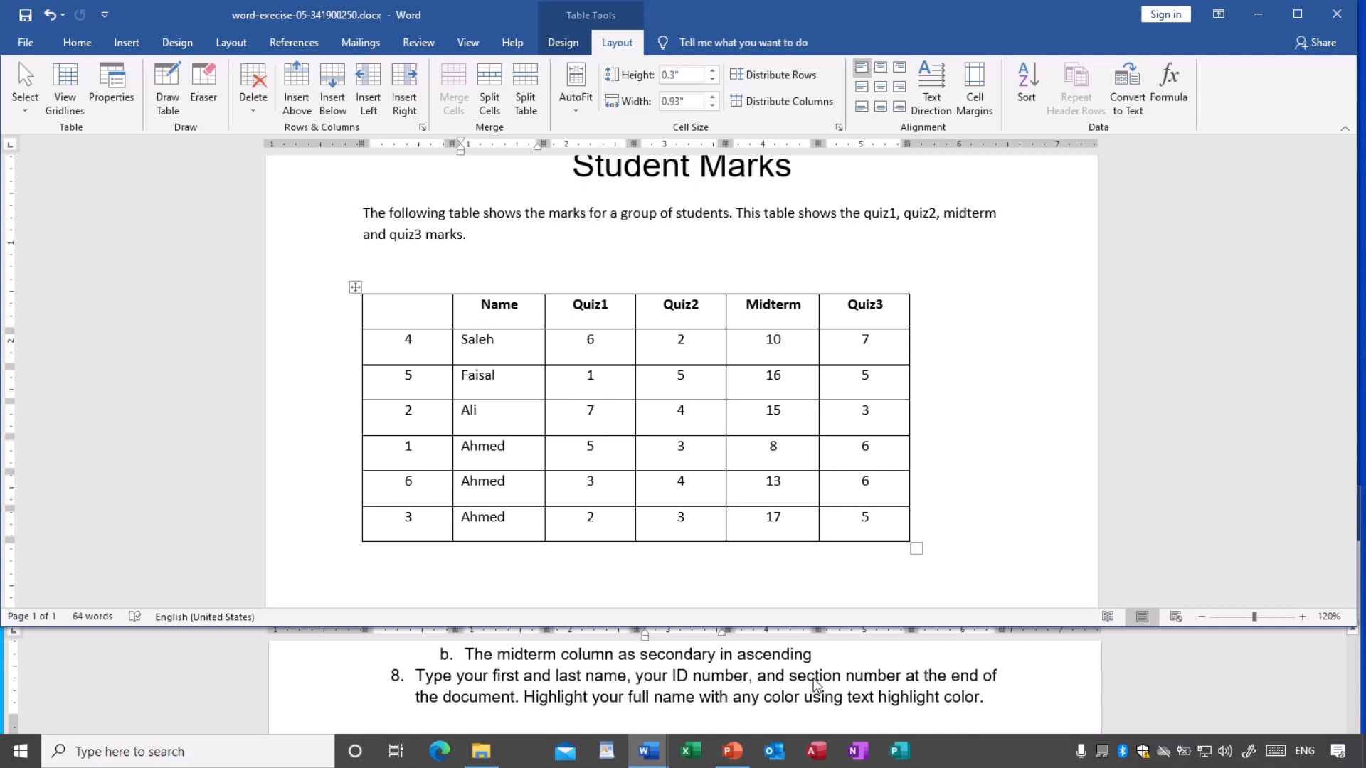
# - Below the marks table, type a 'Student Name:' line with the student's full name
pyautogui.scroll(-3, 927, 480)
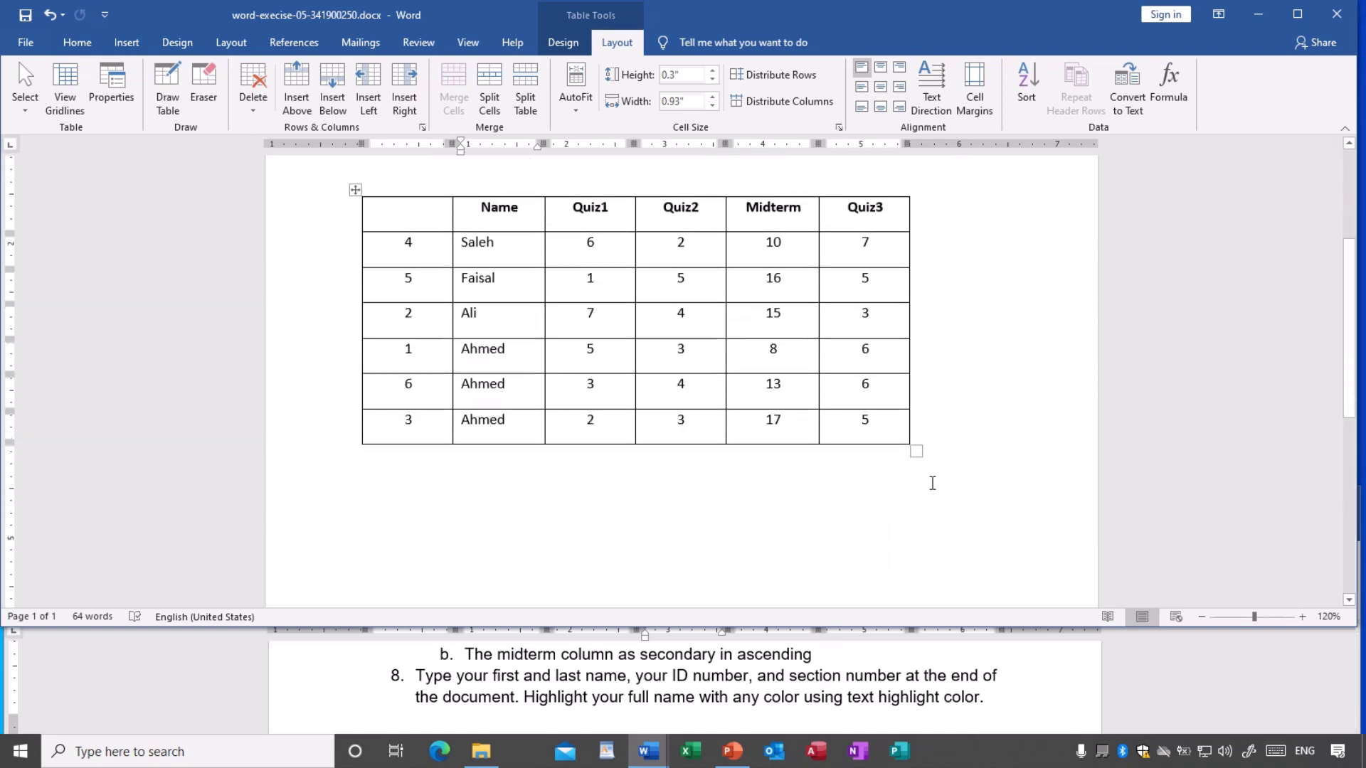
pyautogui.scroll(-3, 930, 484)
pyautogui.click(537, 443)
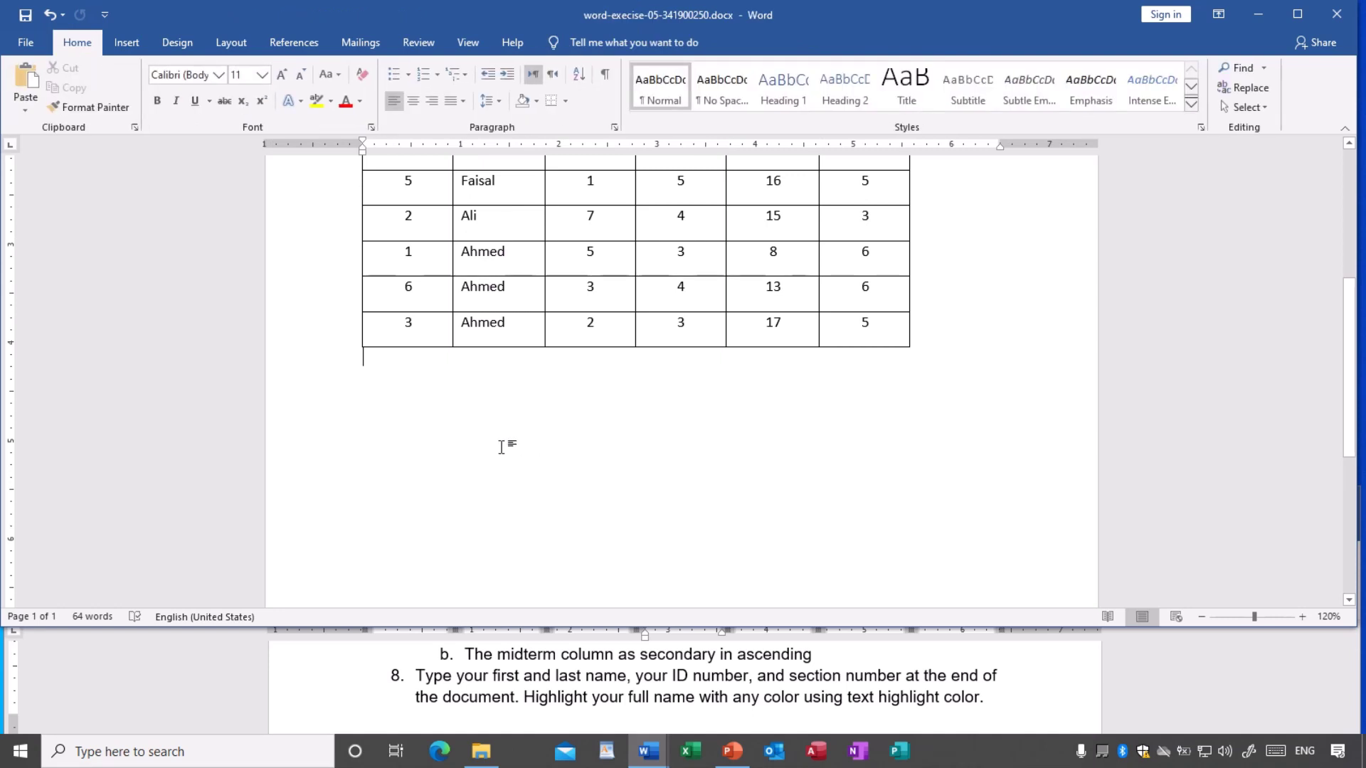
pyautogui.hotkey('ctrl', 'z')
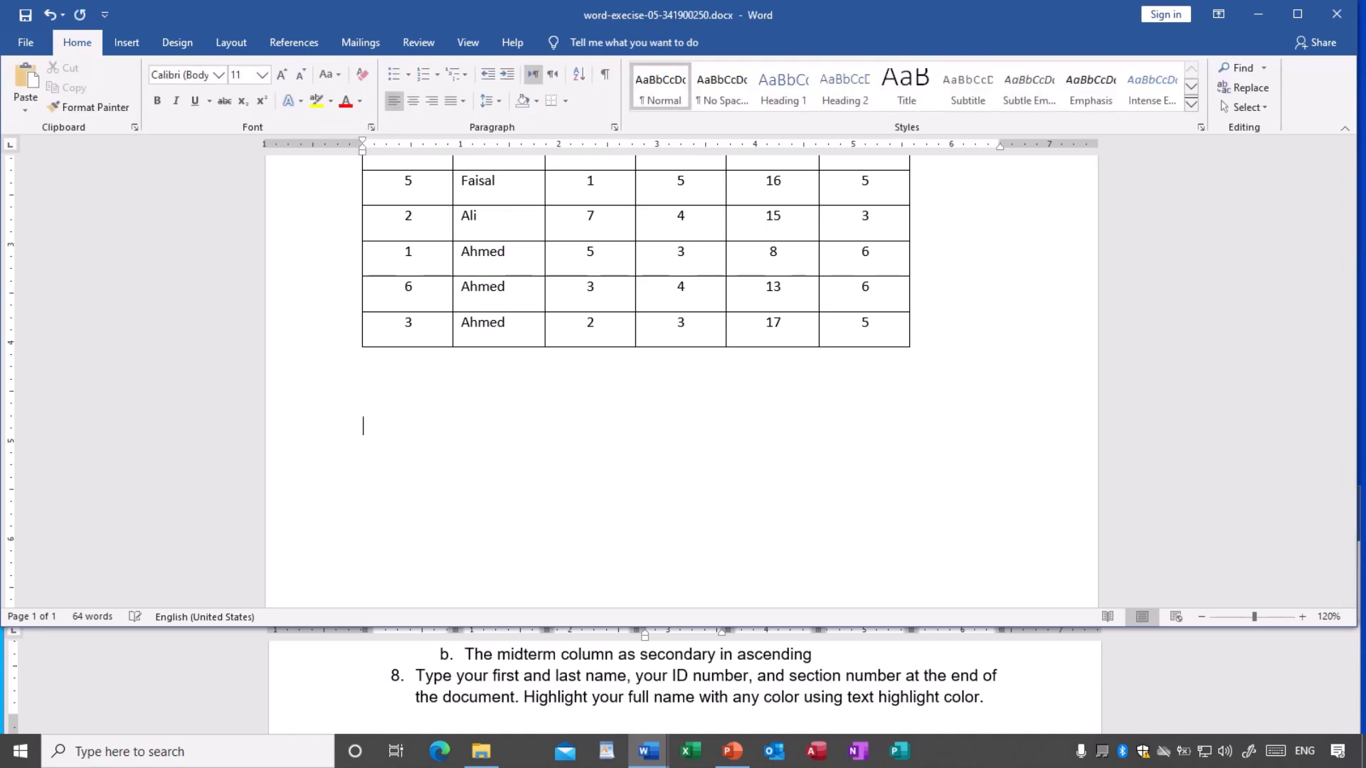
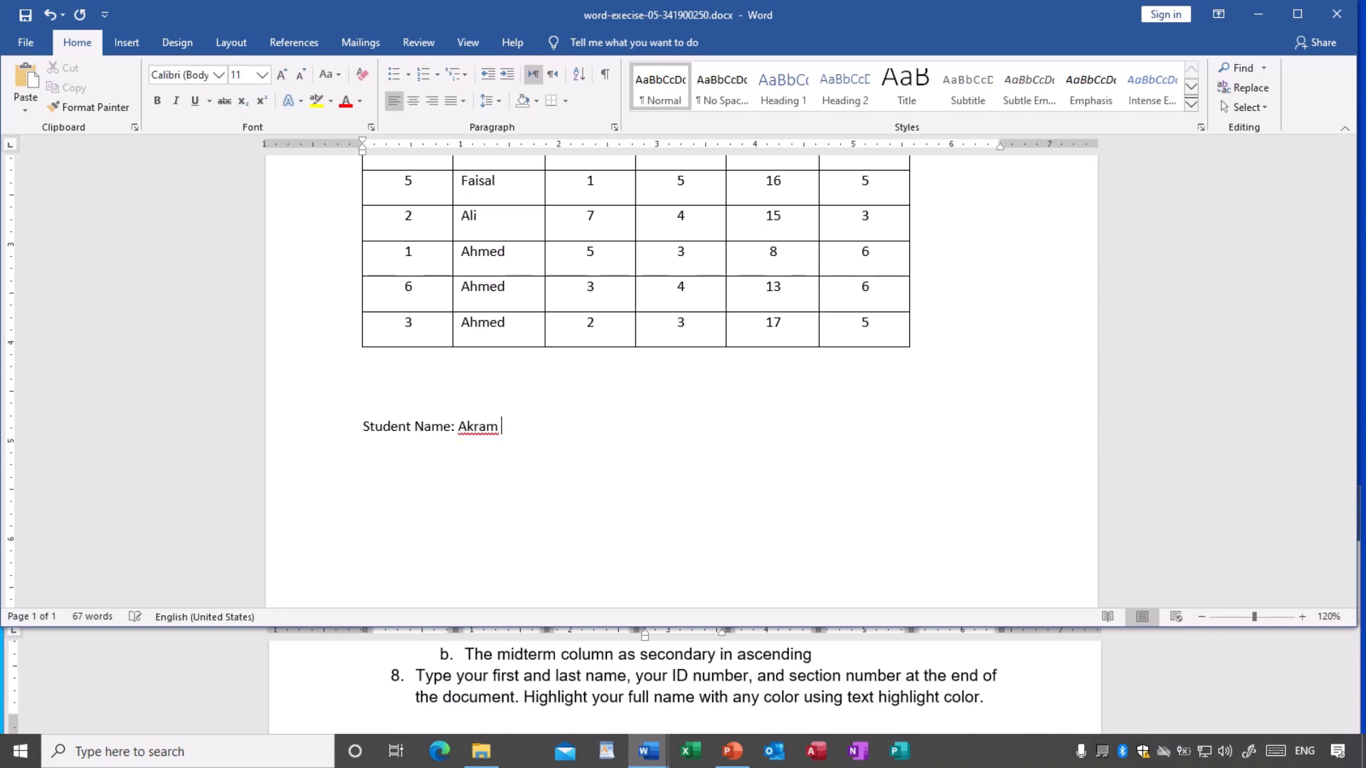
# - Add a 'Student ID:' line with the ID number and a 'Section No: 3' line
pyautogui.press('Return')
pyautogui.write('Student ')
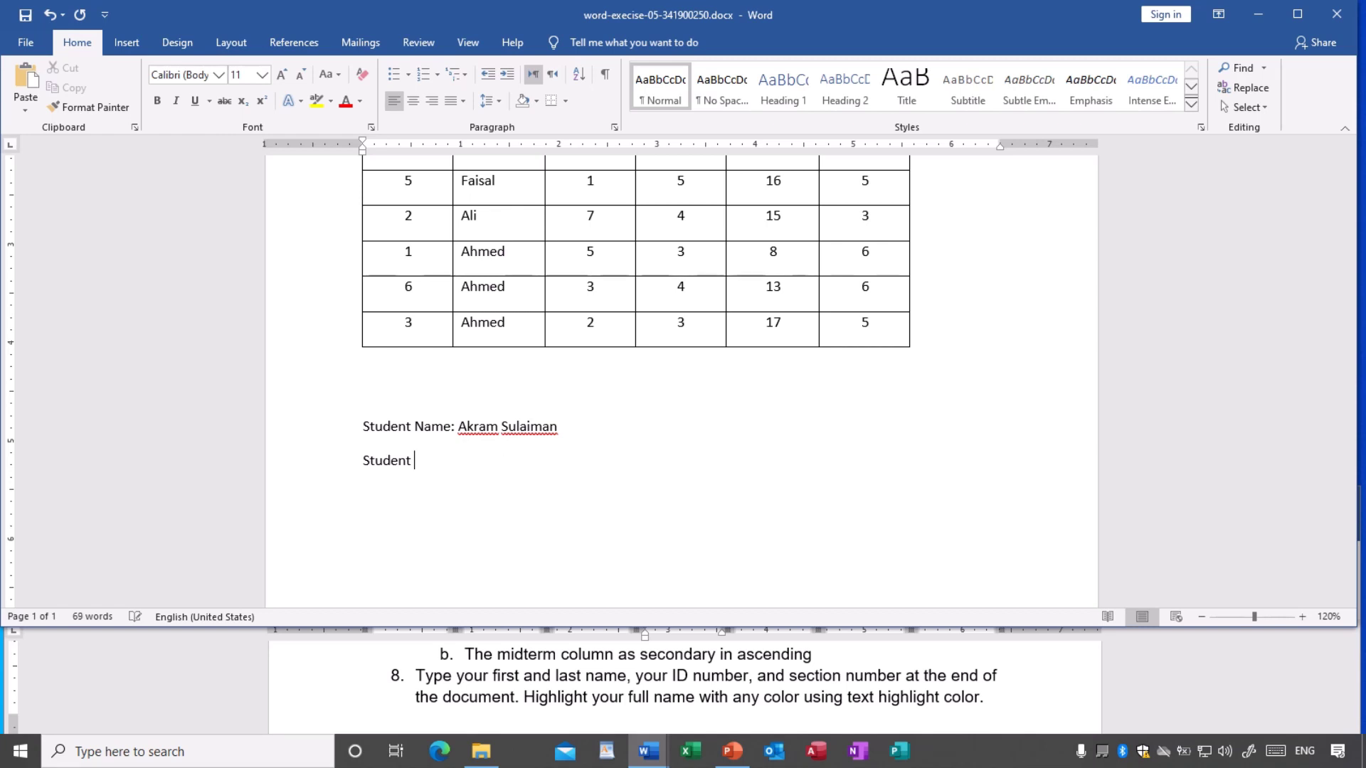
pyautogui.write('ID')
pyautogui.write(':')
pyautogui.write('Stud')
pyautogui.write('ent')
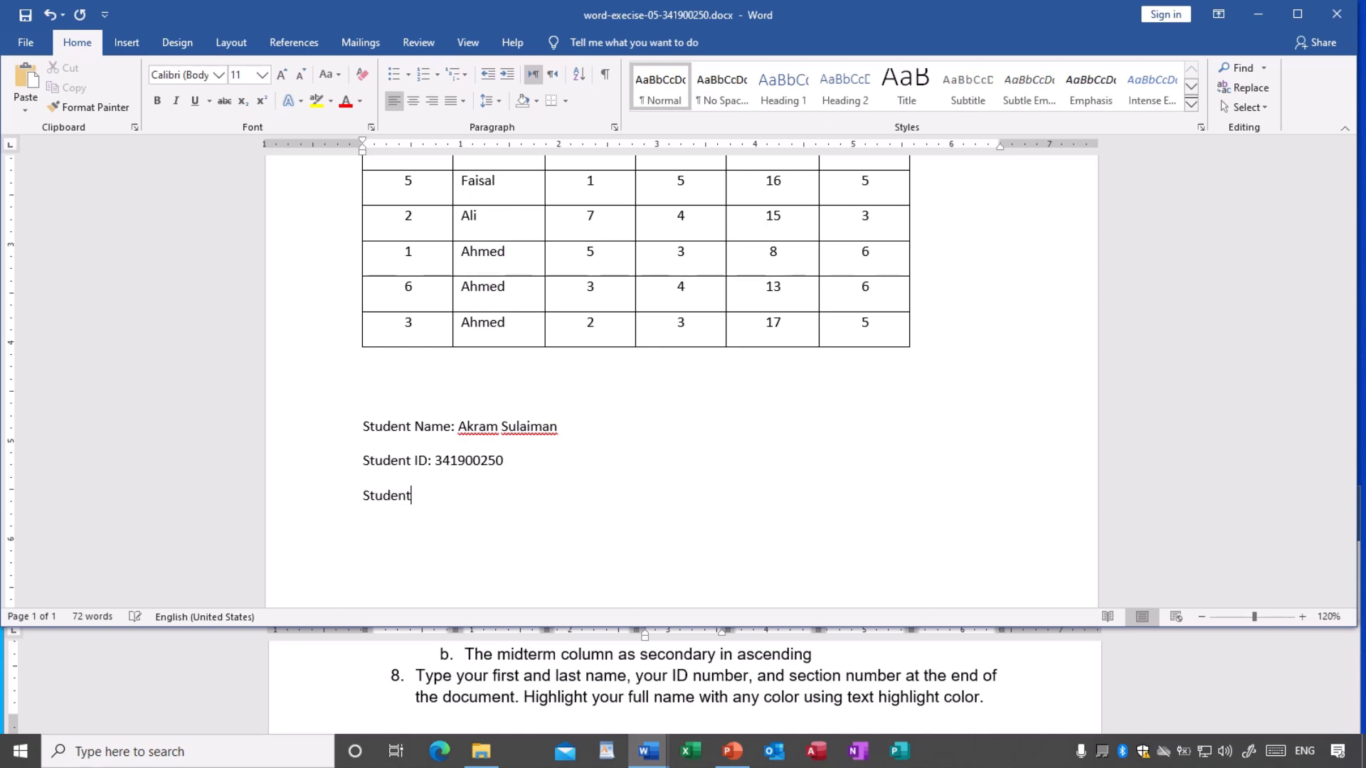
pyautogui.press('BackSpace')
pyautogui.press('BackSpace')
pyautogui.press('BackSpace')
pyautogui.press('BackSpace')
pyautogui.press('BackSpace')
pyautogui.press('BackSpace')
pyautogui.write('ection No: 3')
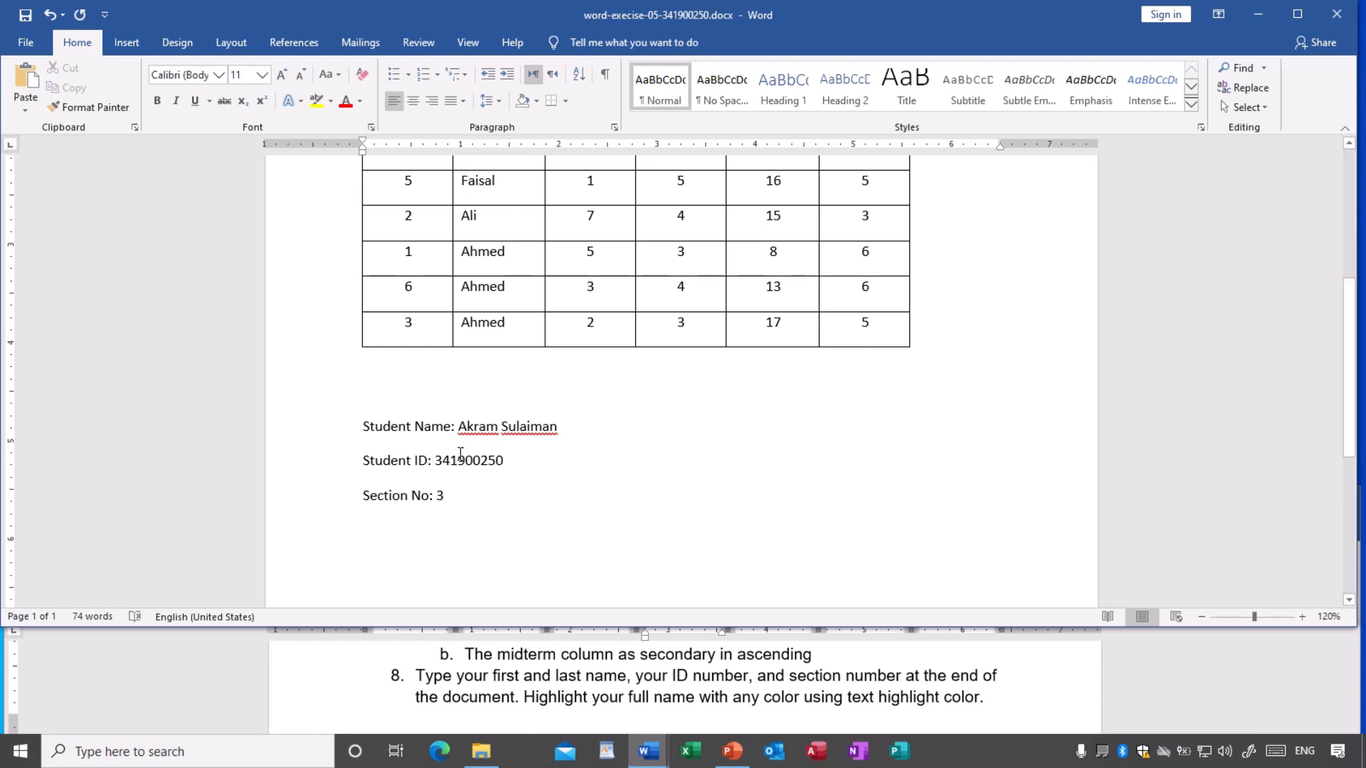
# - Ignore the spelling flags on the student's first name and surname
pyautogui.rightClick(476, 427)
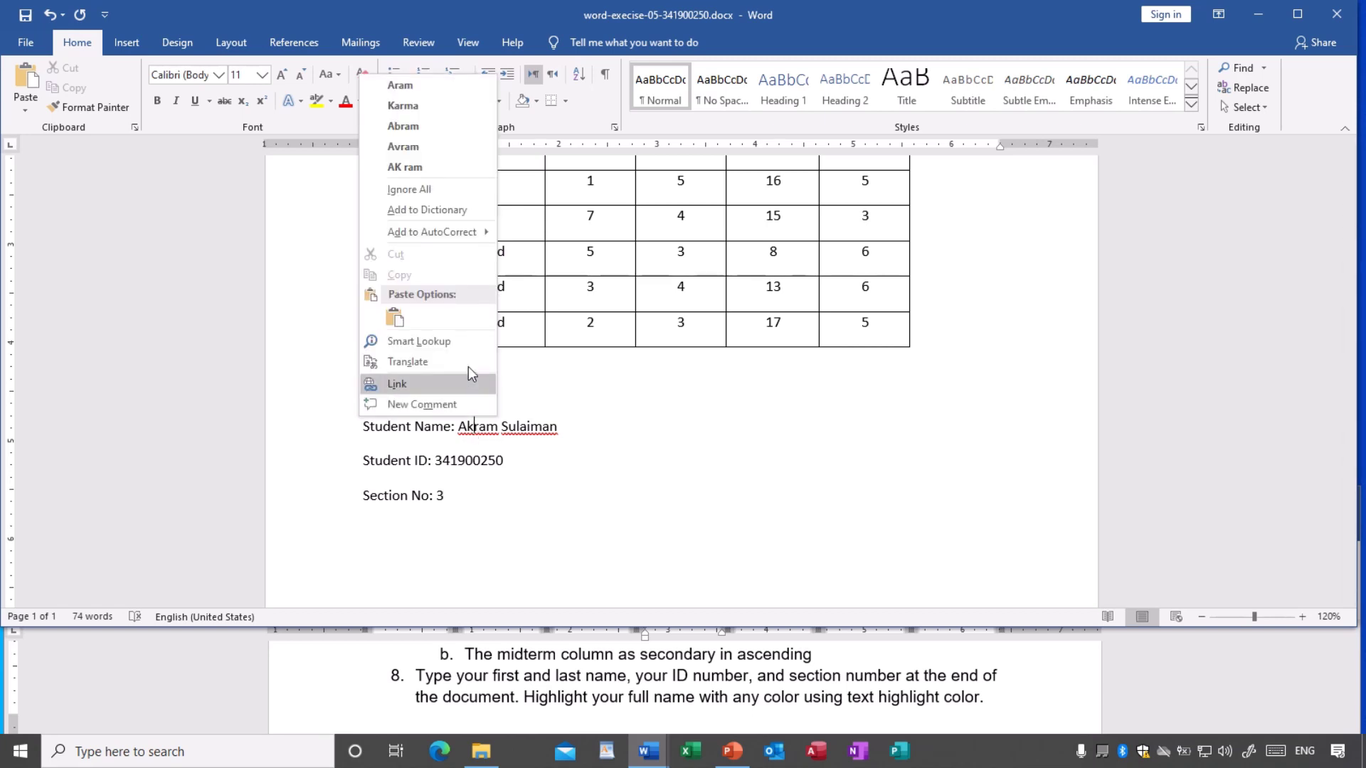
pyautogui.click(453, 185)
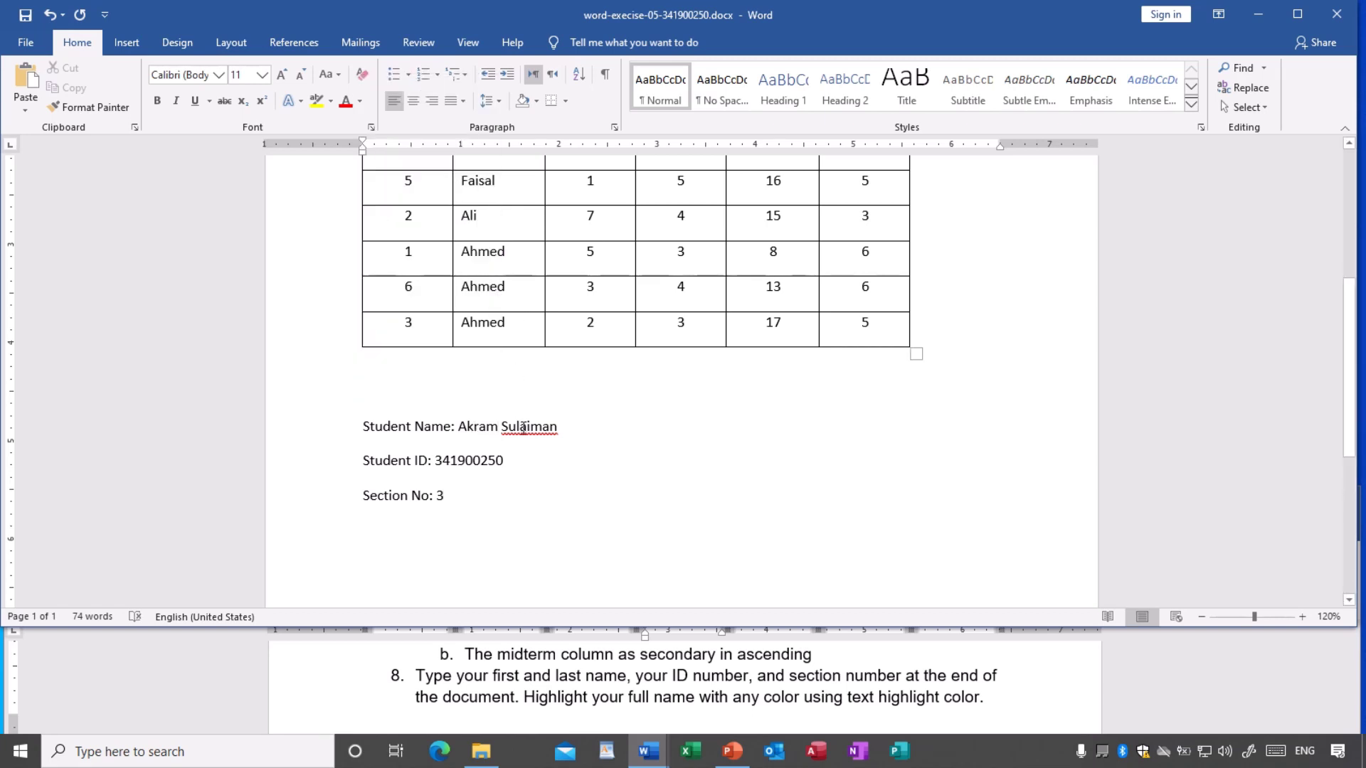
pyautogui.rightClick(520, 427)
pyautogui.click(486, 190)
# - Highlight the student's full name in yellow
pyautogui.moveTo(461, 426); pyautogui.dragTo(547, 431)
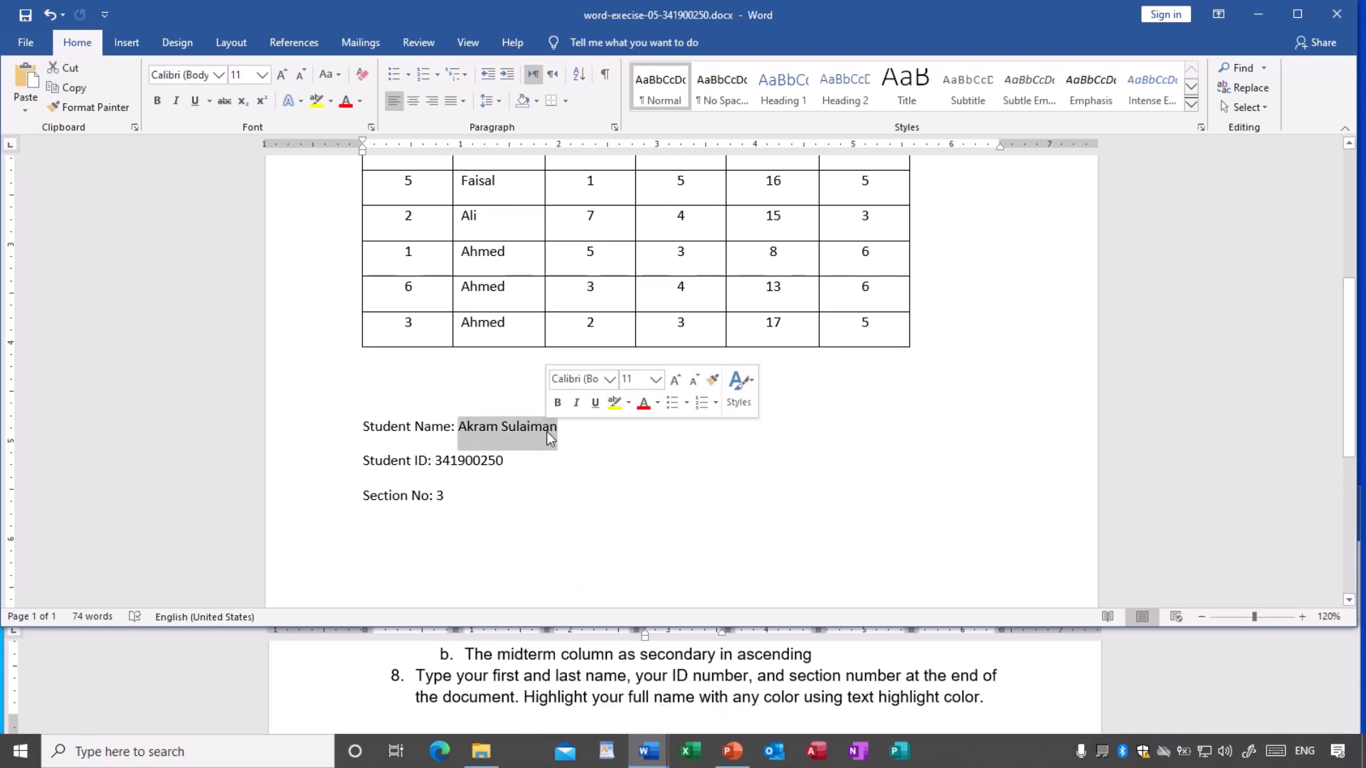
pyautogui.click(329, 101)
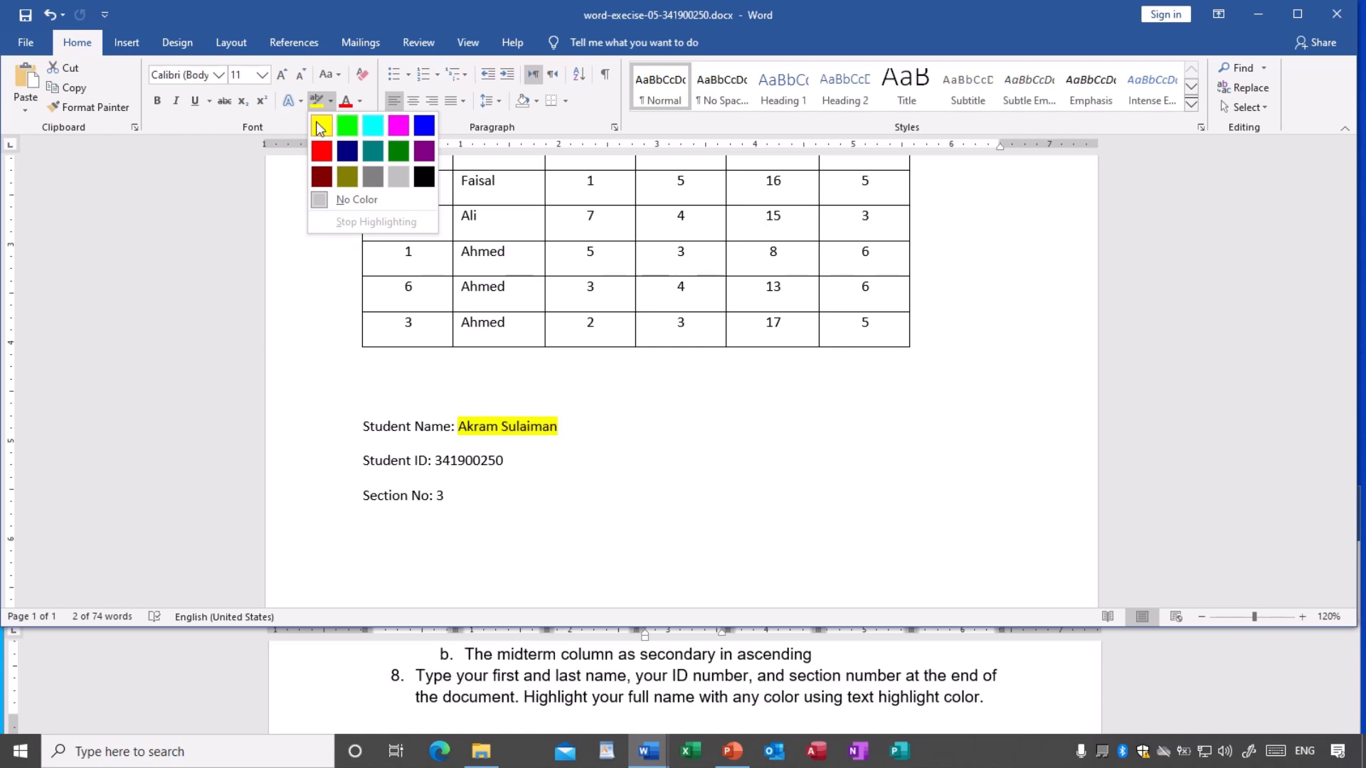
pyautogui.click(321, 126)
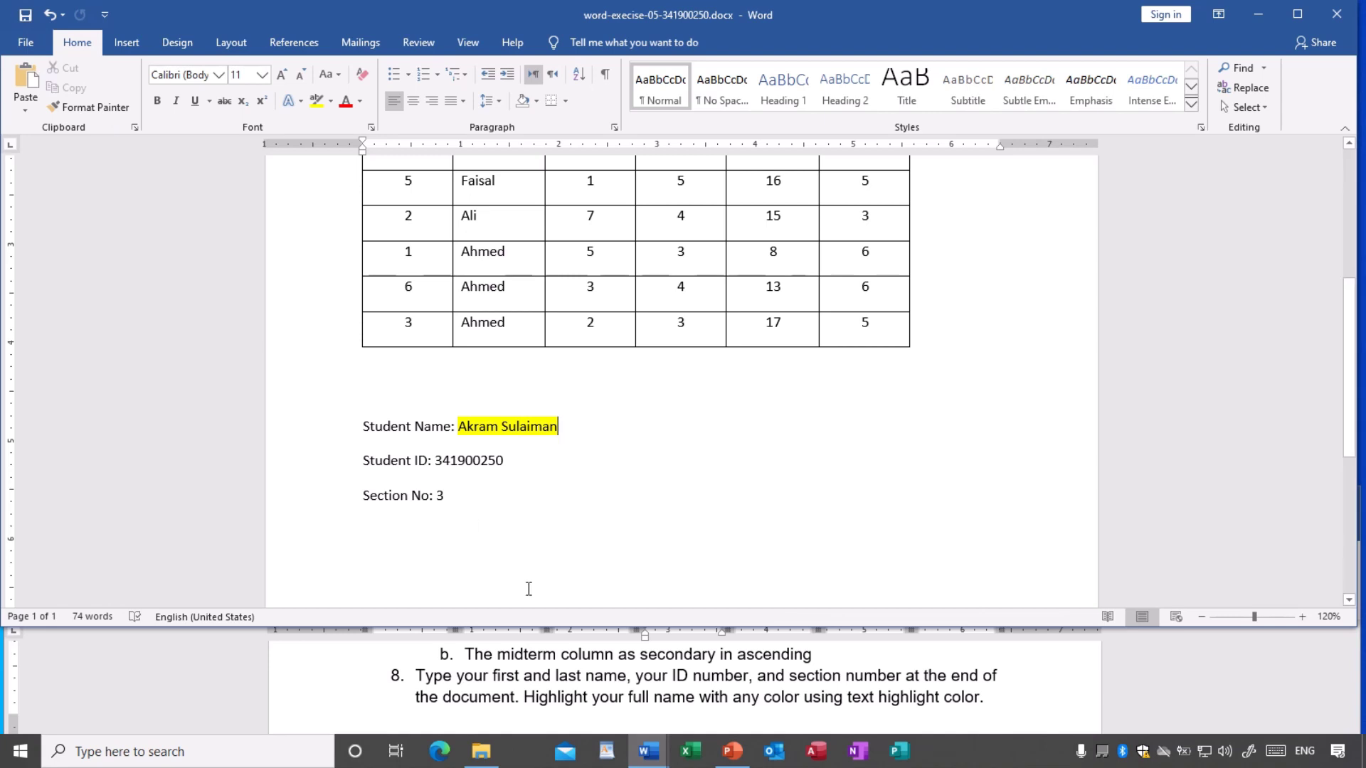
pyautogui.scroll(-4, 587, 689)
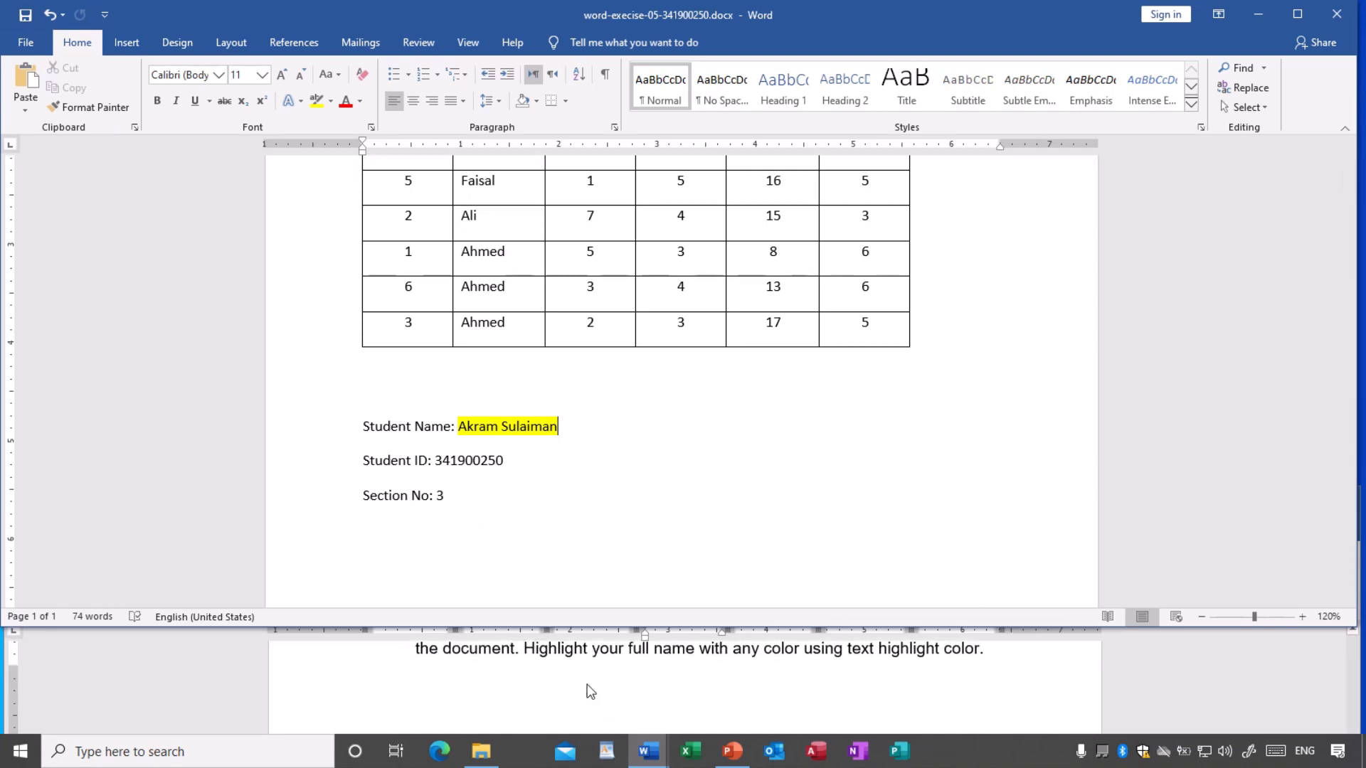
# - Switch the page orientation to Landscape
pyautogui.scroll(2, 588, 689)
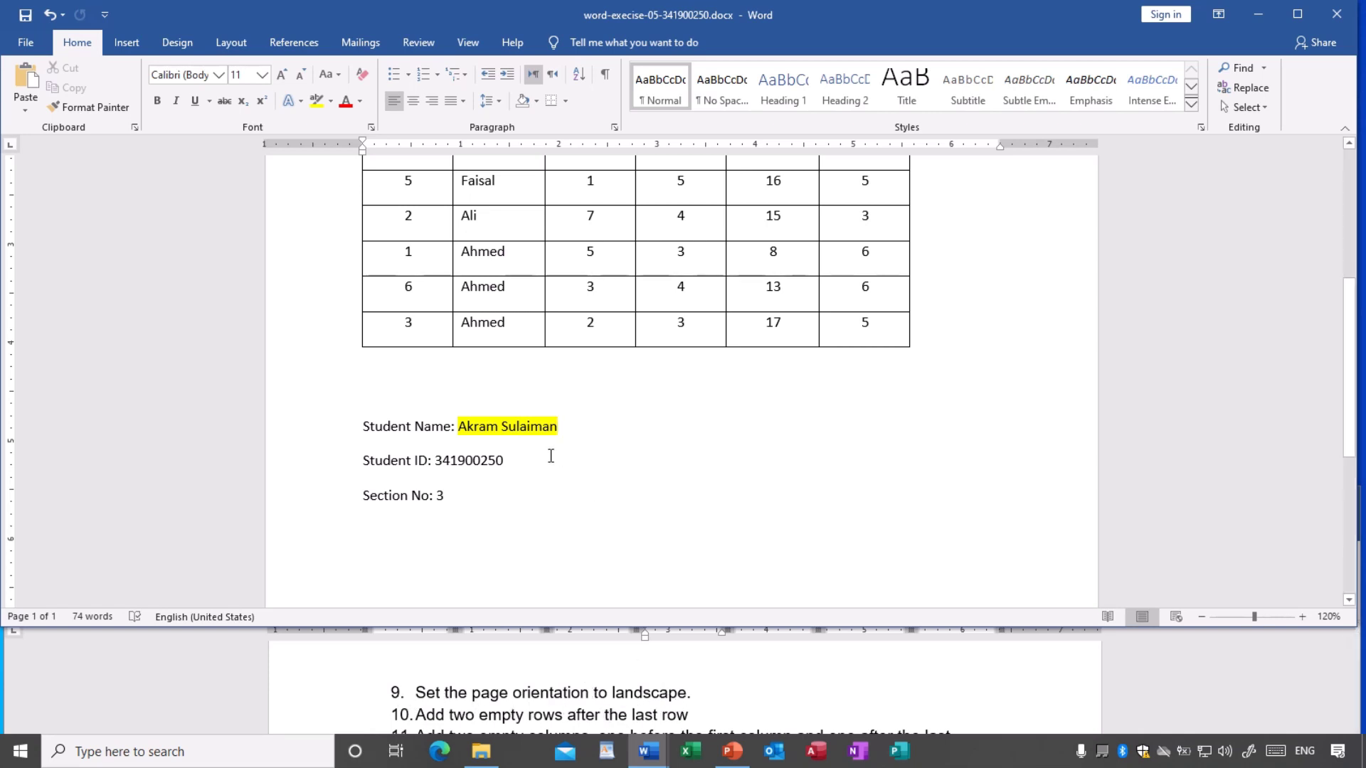
pyautogui.scroll(2, 548, 454)
pyautogui.scroll(5, 546, 457)
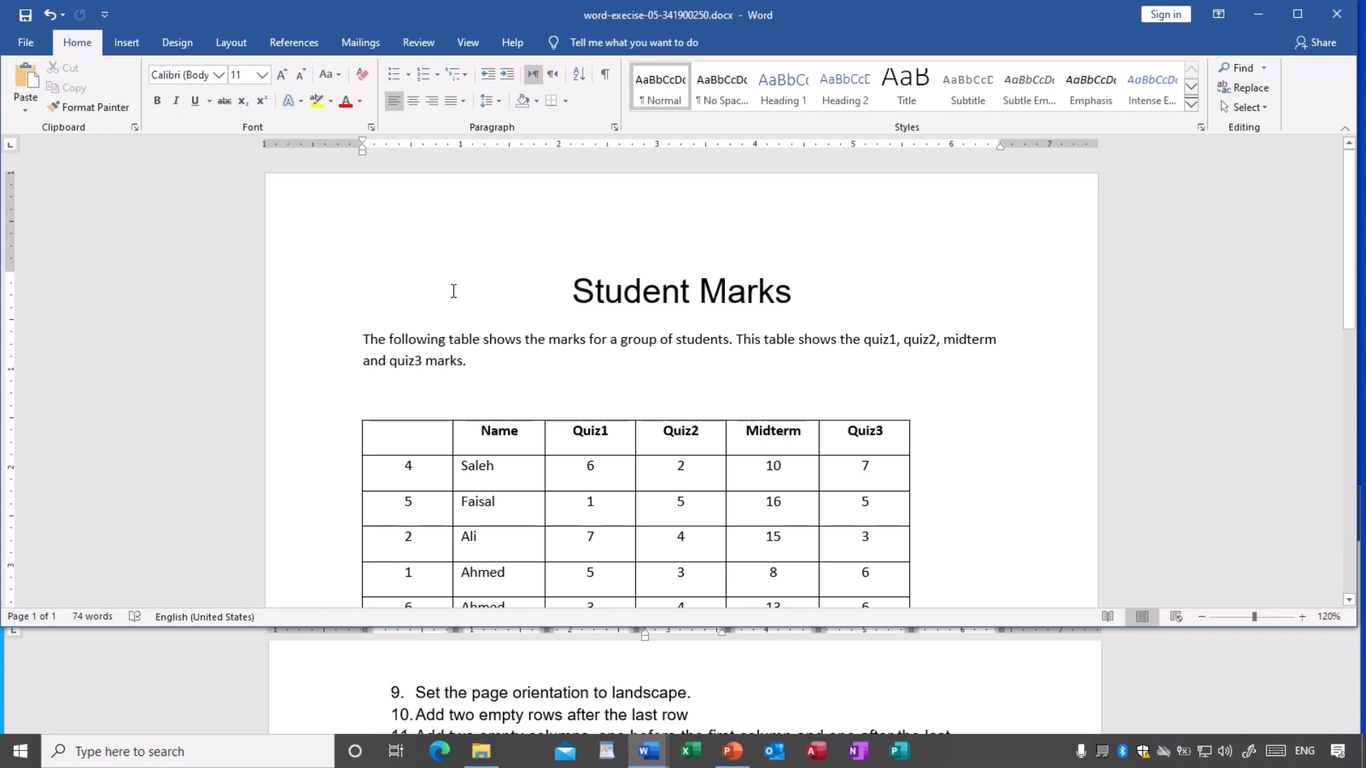
pyautogui.click(226, 46)
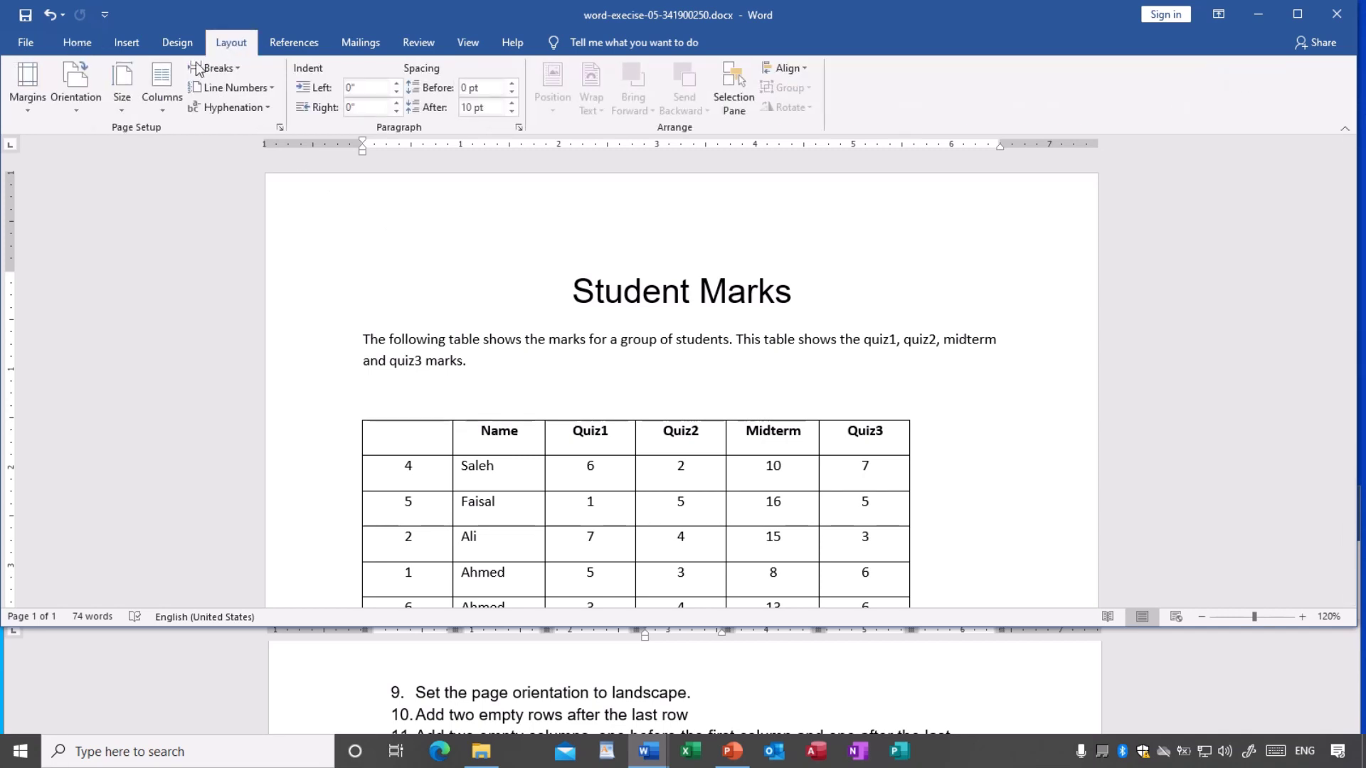
pyautogui.click(75, 102)
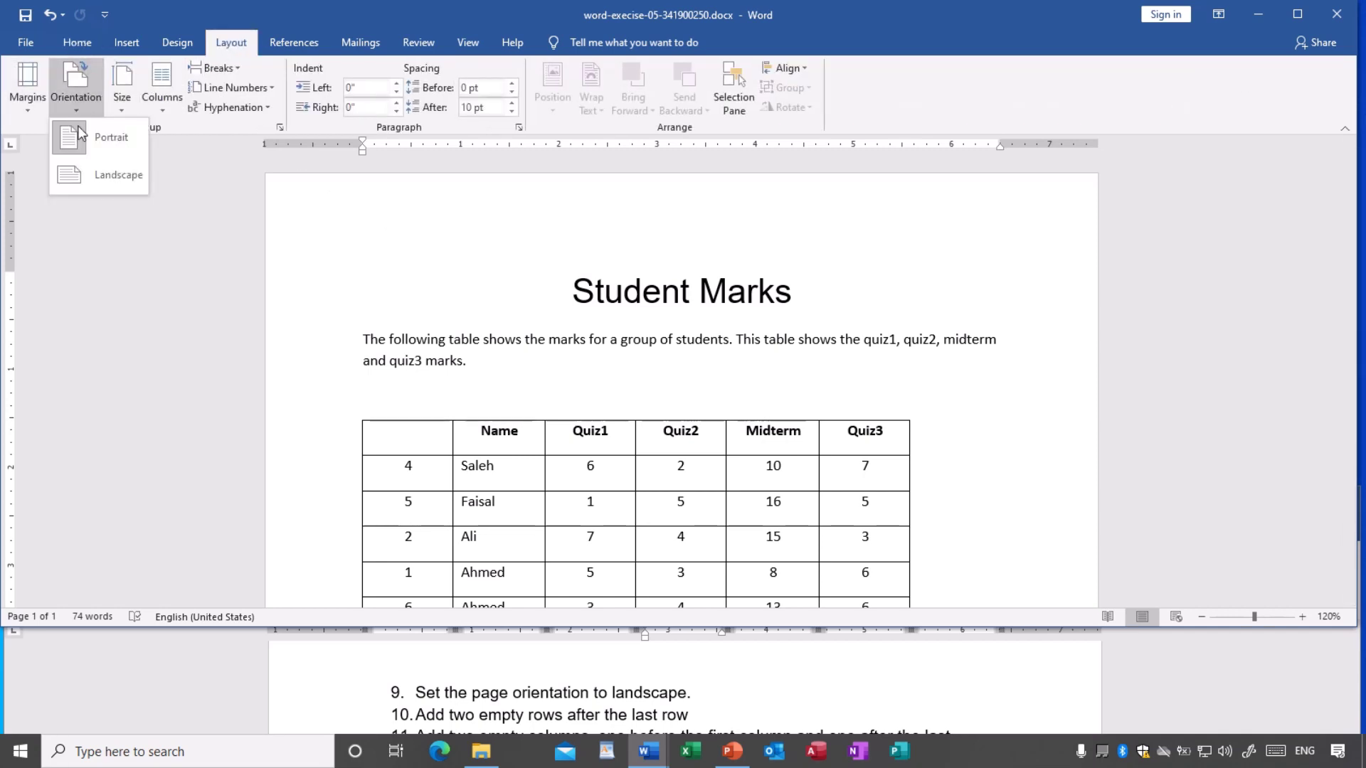
pyautogui.click(105, 175)
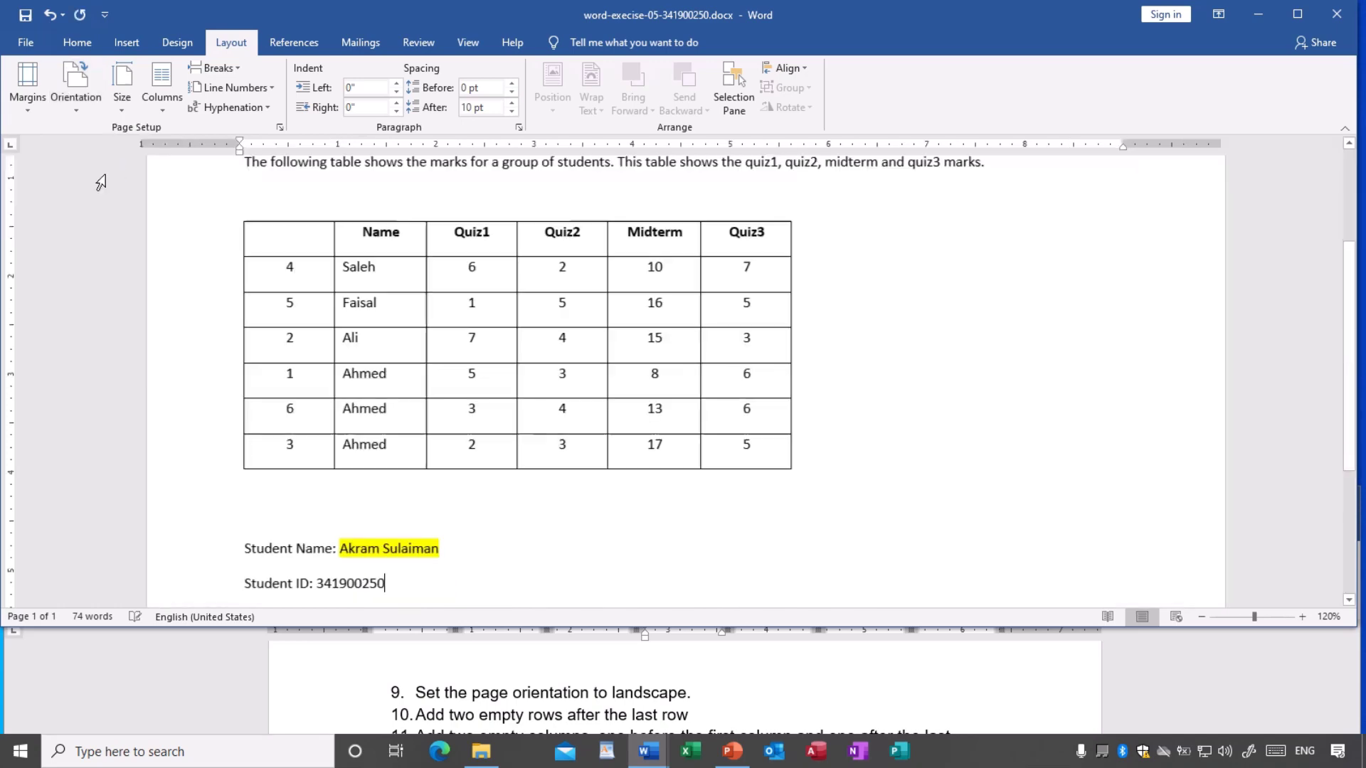
# - Save the document with the landscape layout
pyautogui.scroll(3, 620, 372)
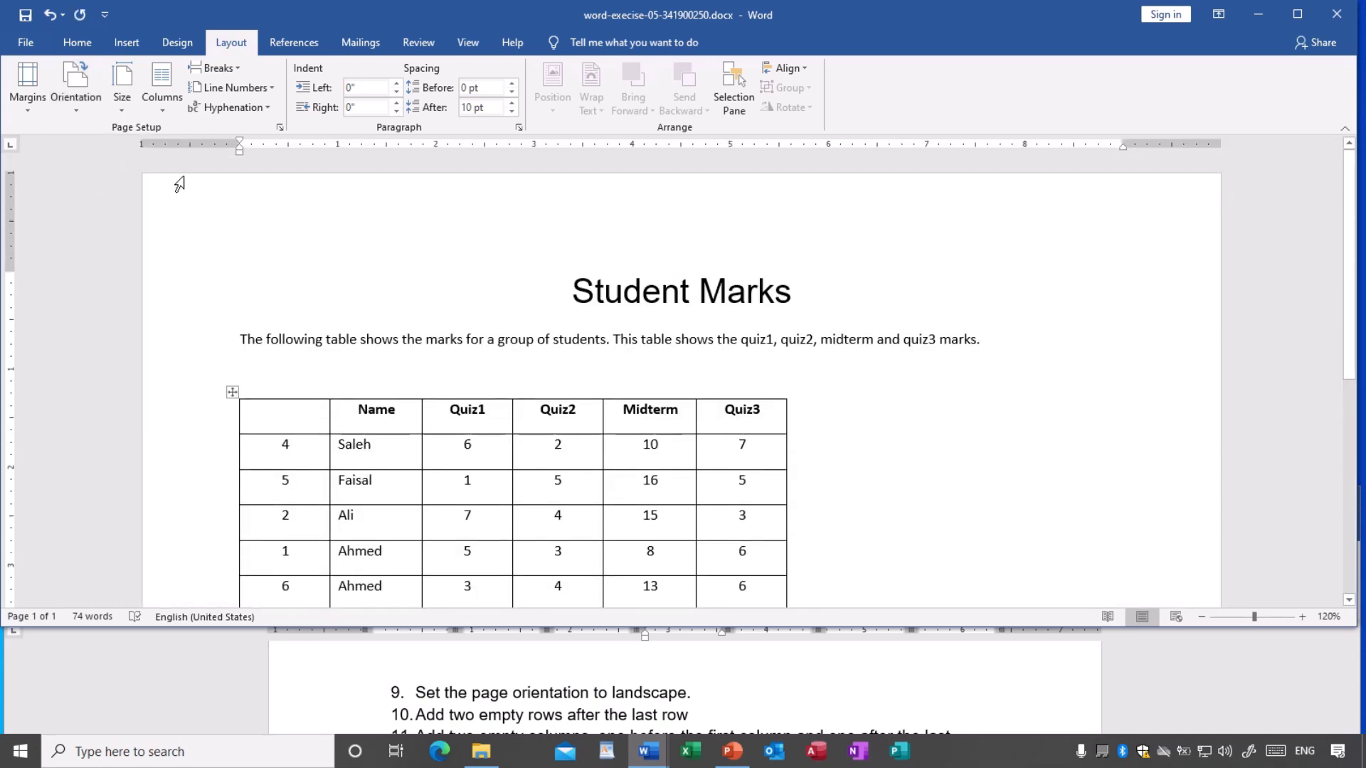
pyautogui.scroll(-6, 1067, 461)
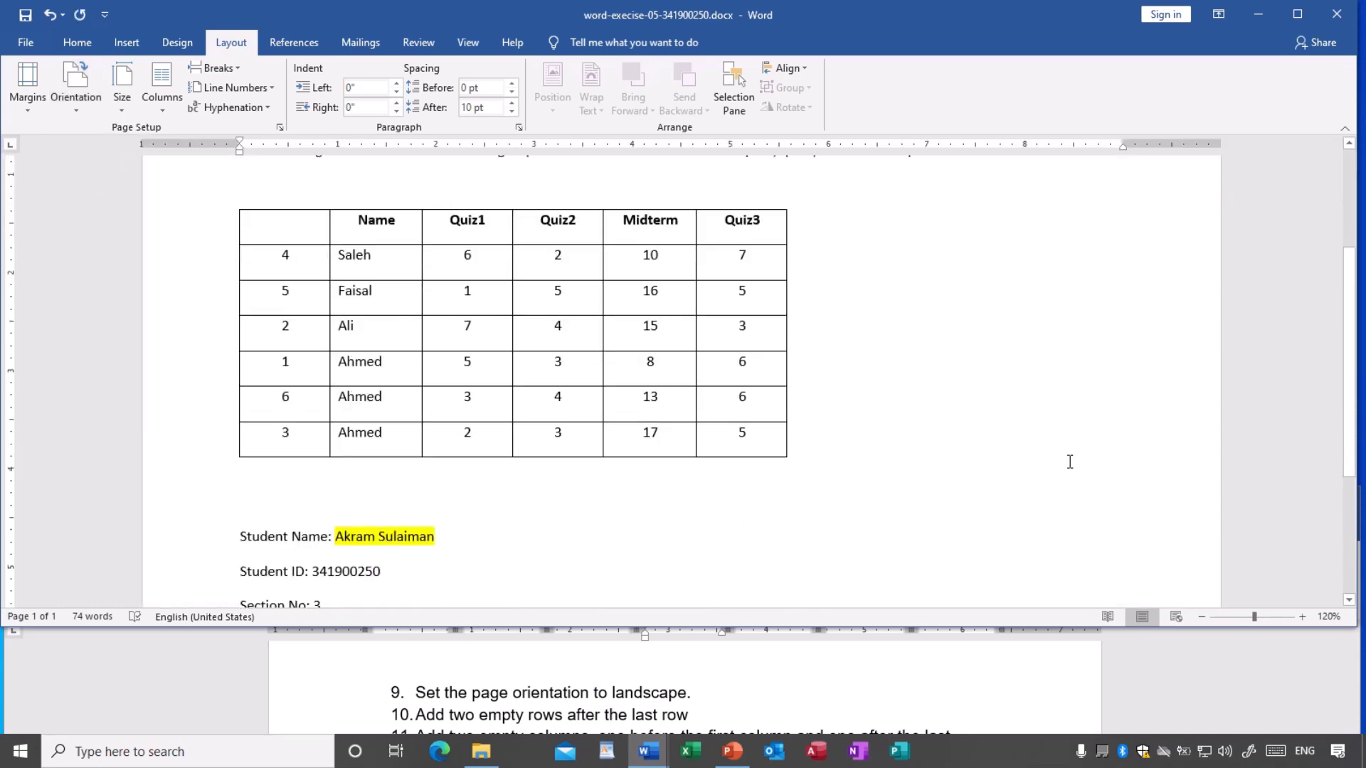
pyautogui.scroll(6, 1069, 462)
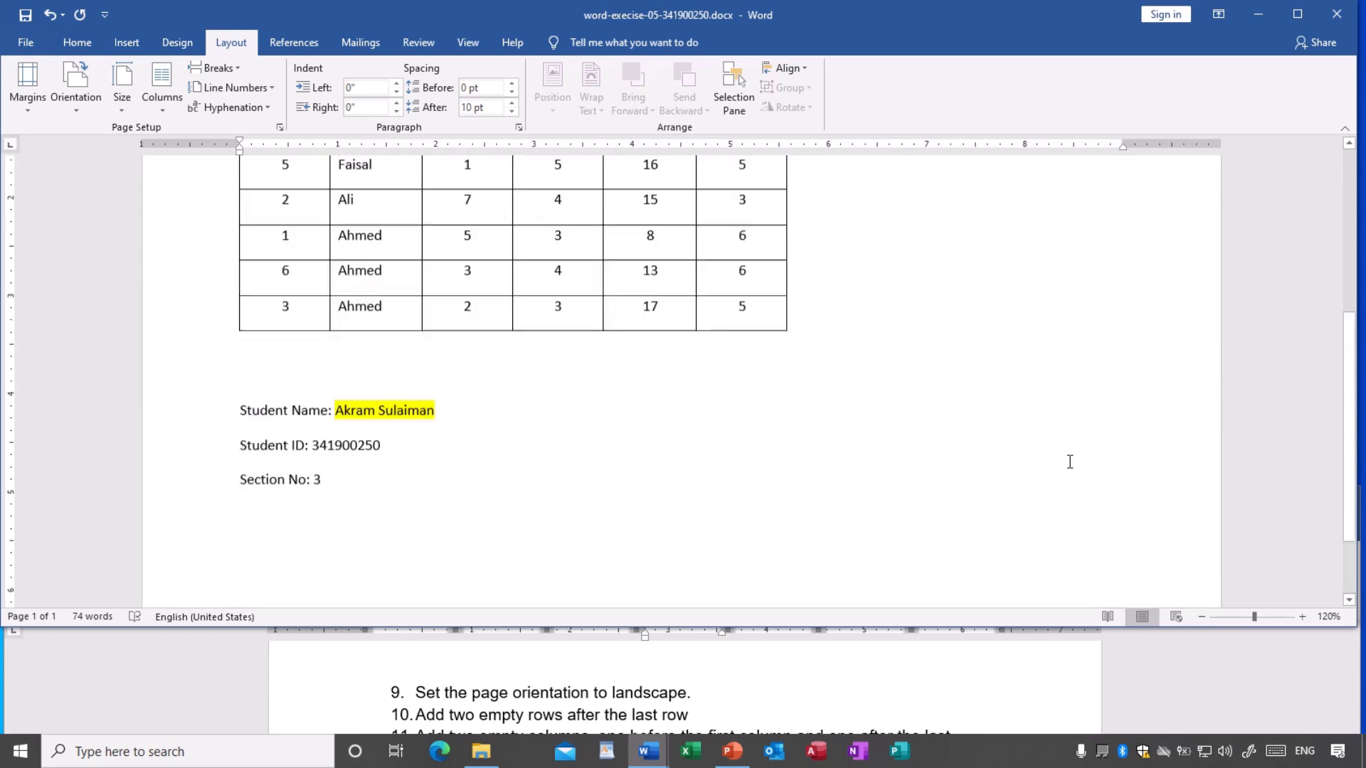
pyautogui.scroll(1, 1067, 460)
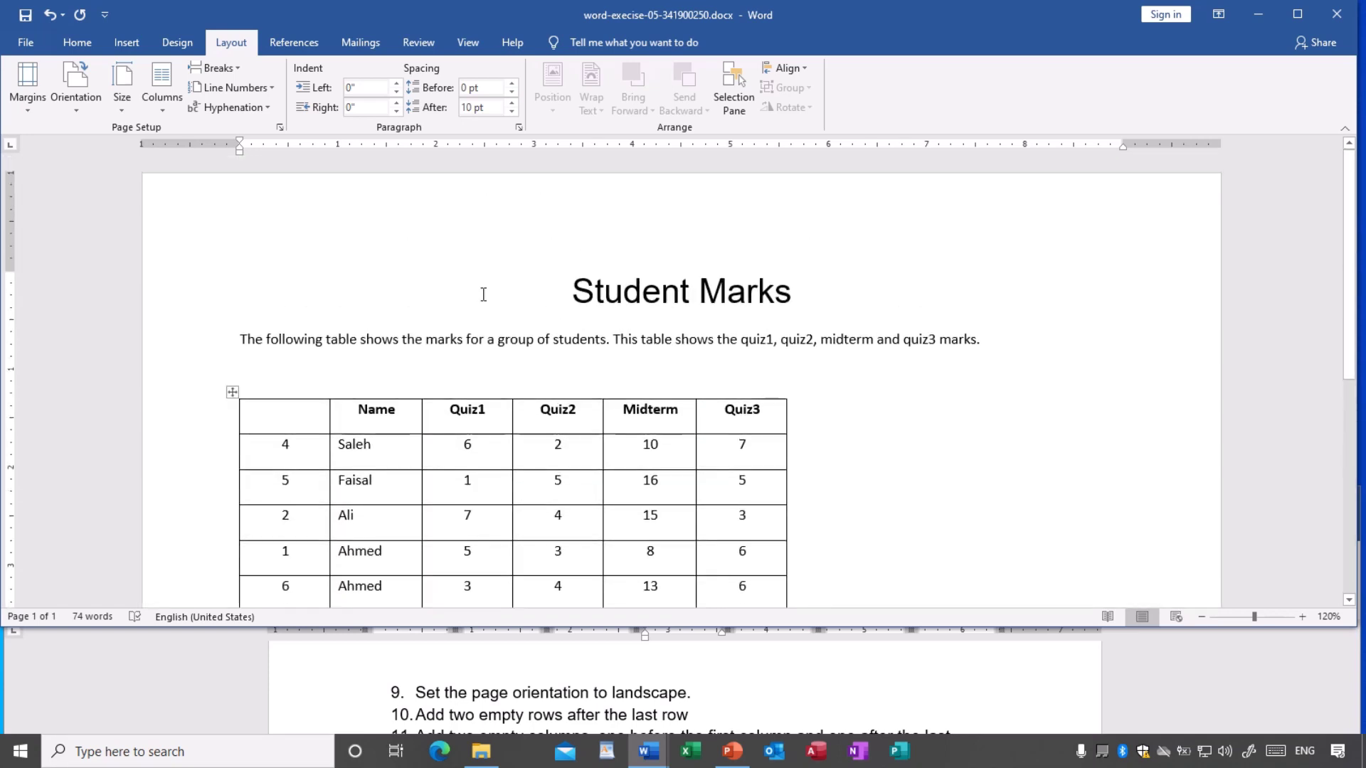
pyautogui.click(24, 15)
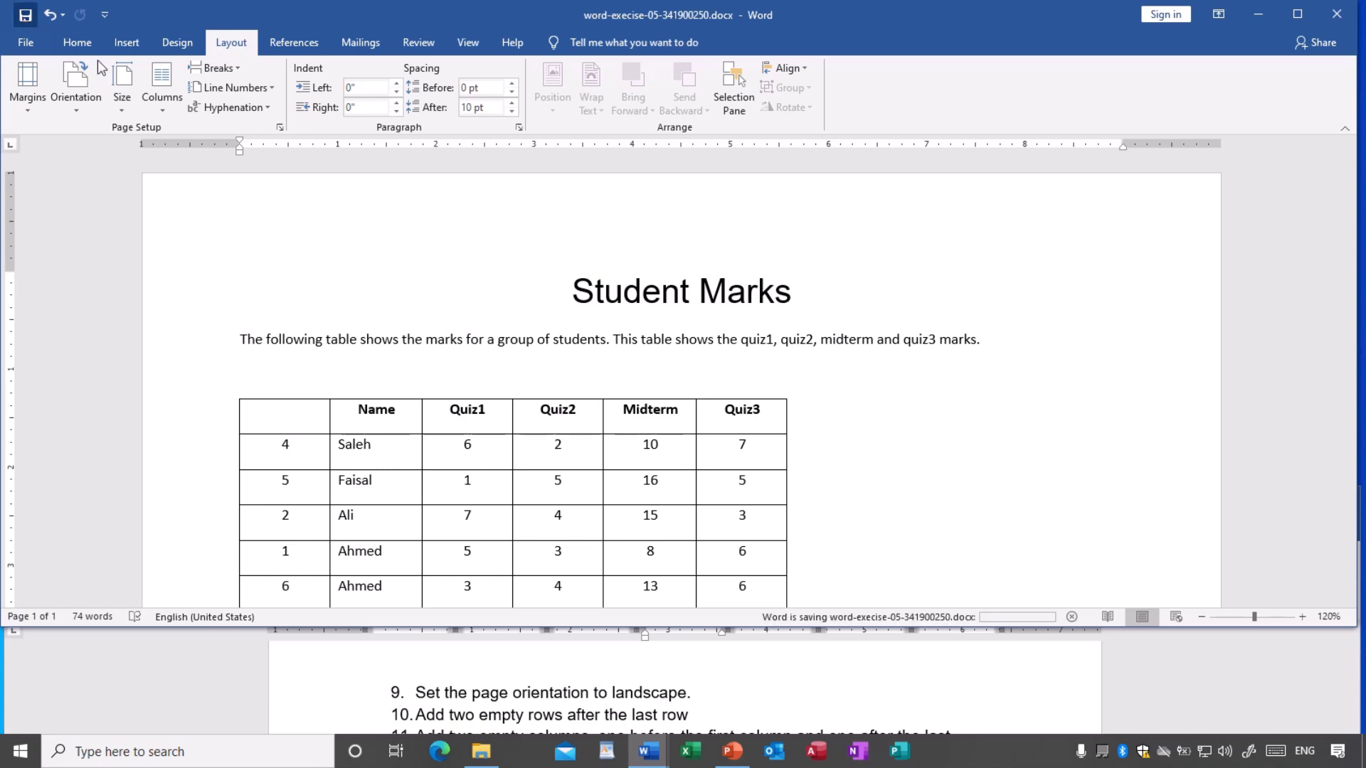
pyautogui.scroll(-2, 653, 697)
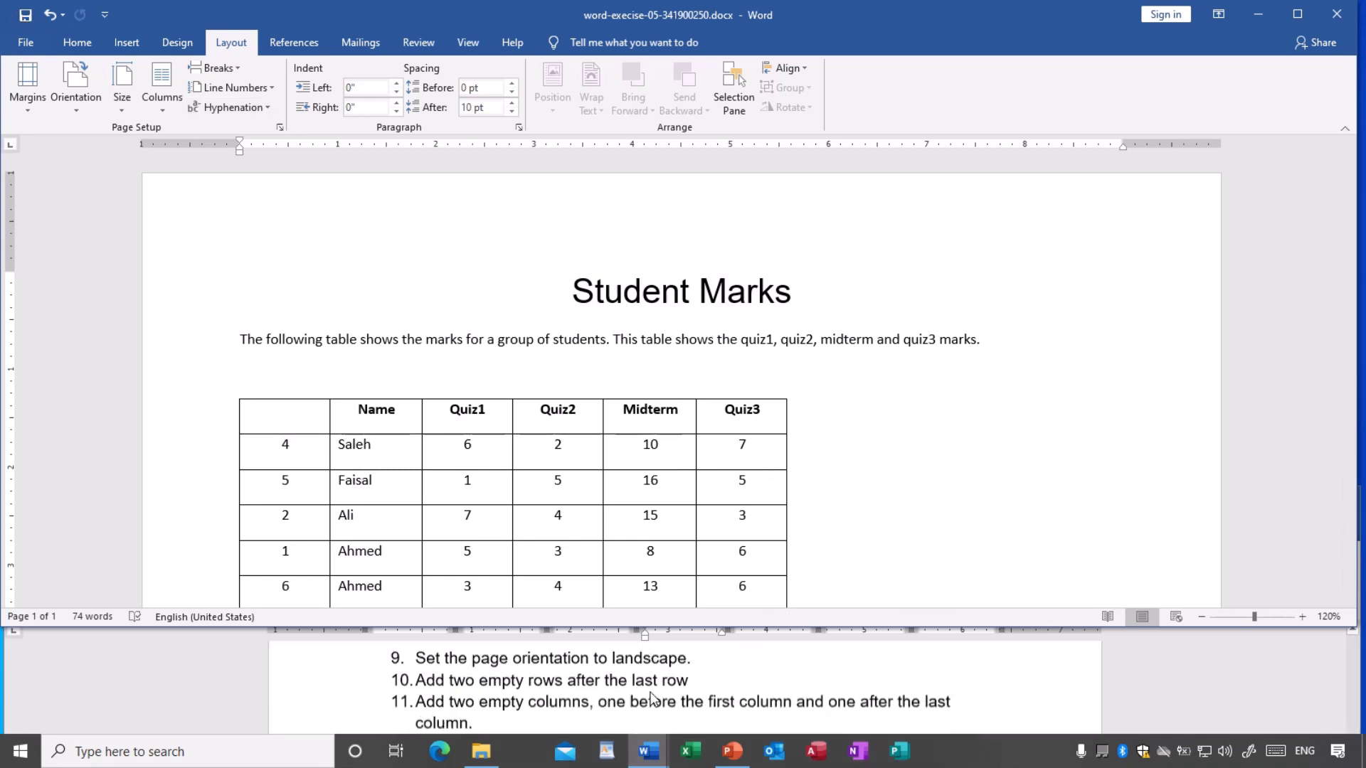
pyautogui.scroll(2, 653, 697)
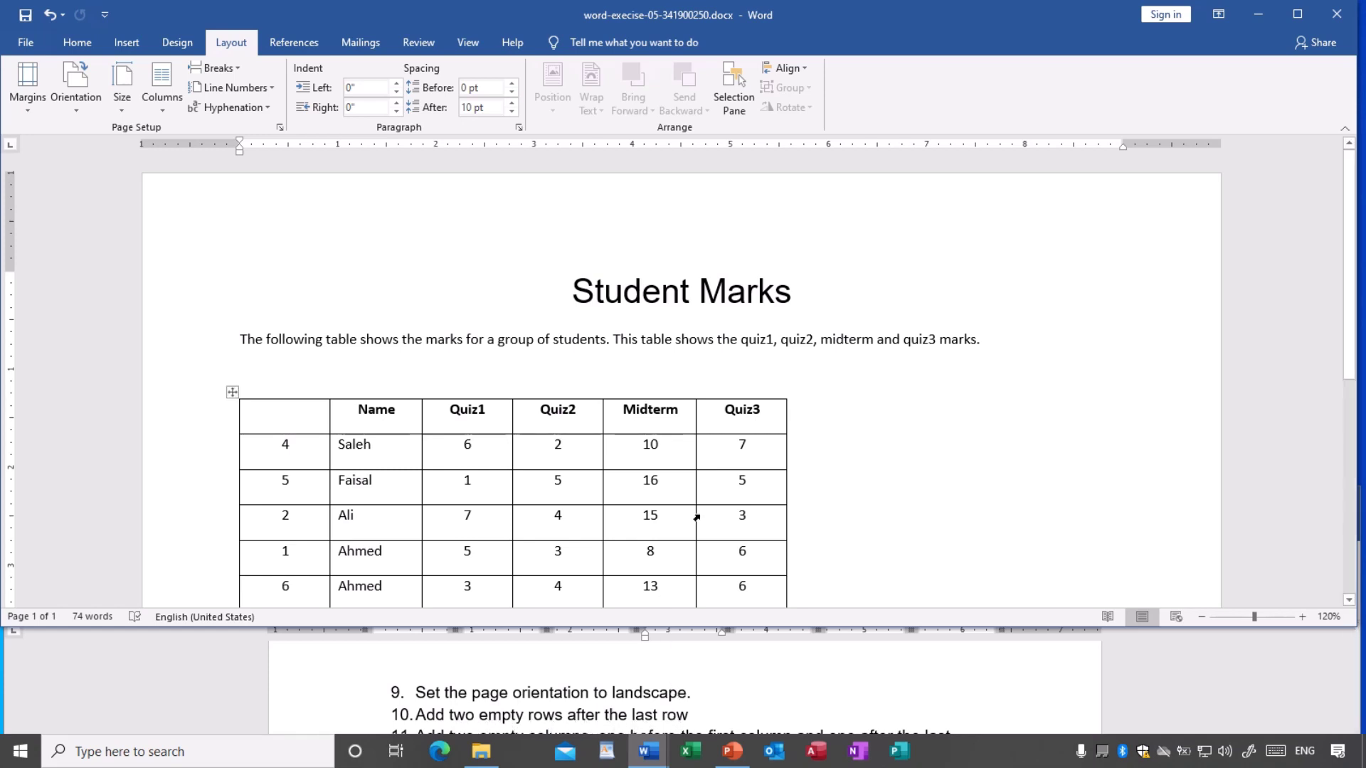
# - Insert an empty row below the last Ahmed row of the marks table
pyautogui.scroll(-3, 710, 489)
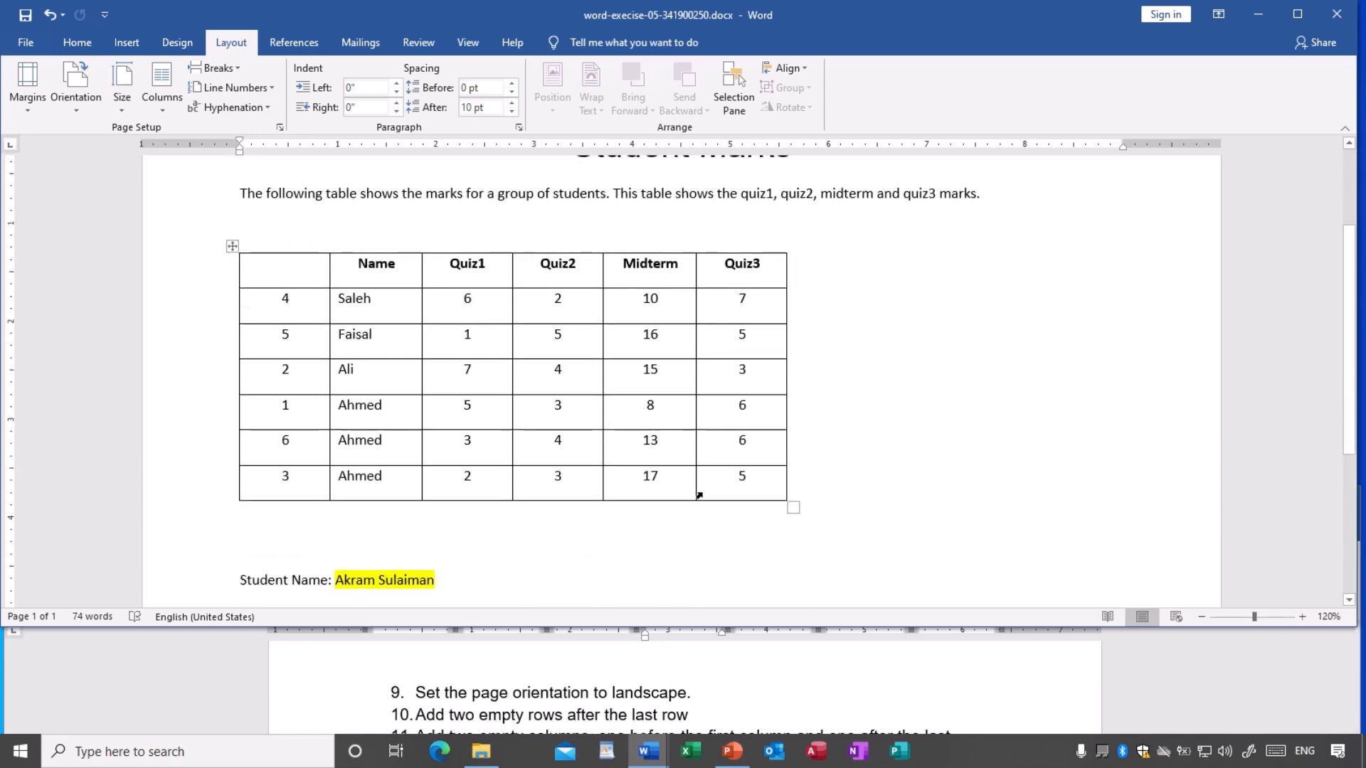
pyautogui.scroll(-1, 606, 484)
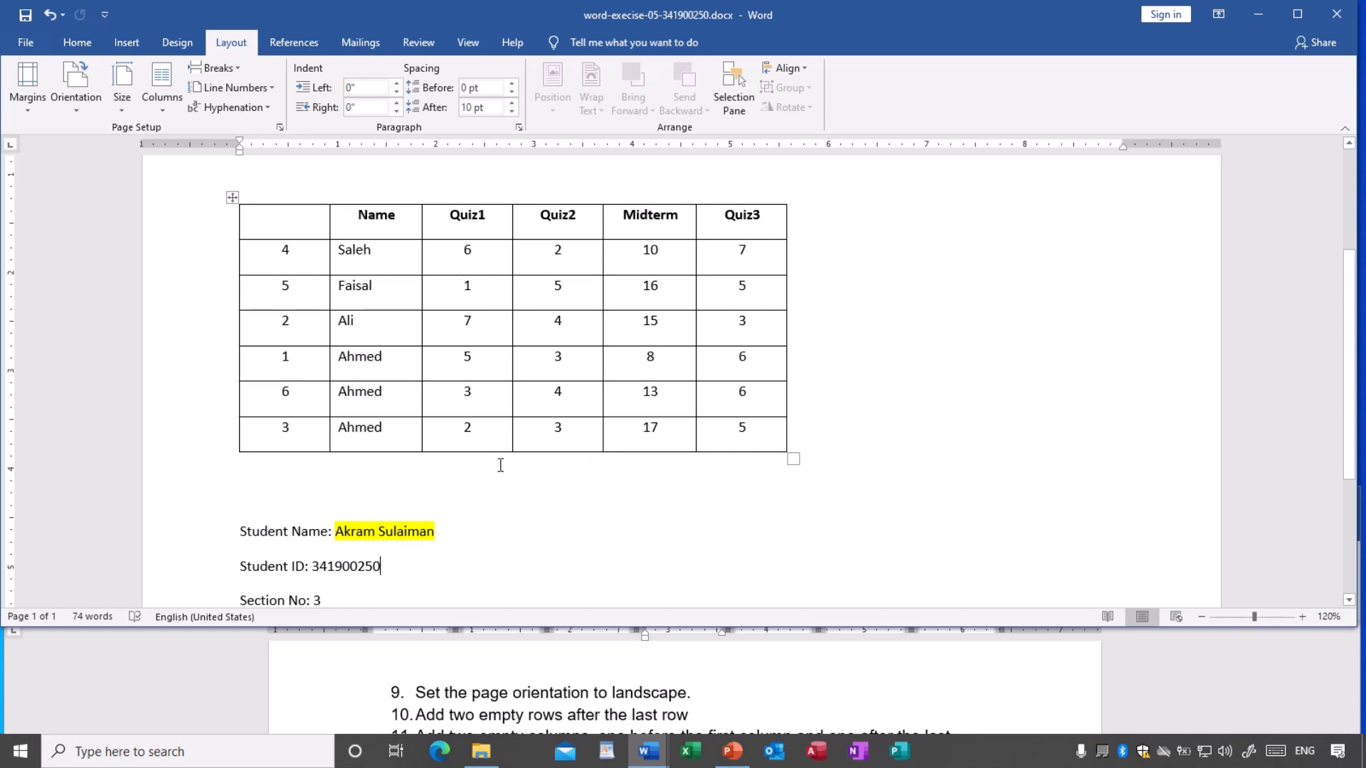
pyautogui.click(446, 435)
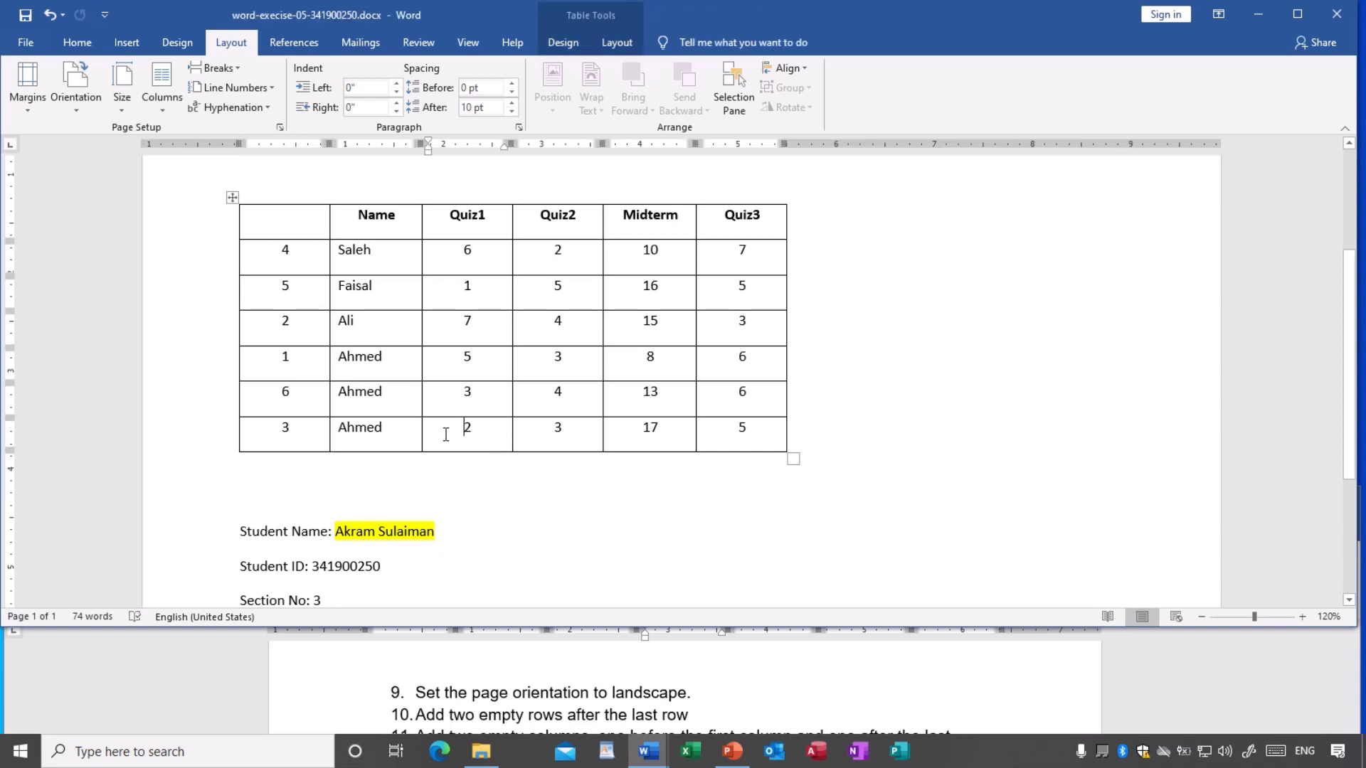
pyautogui.click(389, 432)
pyautogui.click(297, 426)
pyautogui.click(408, 431)
pyautogui.click(452, 432)
pyautogui.click(536, 430)
pyautogui.click(623, 443)
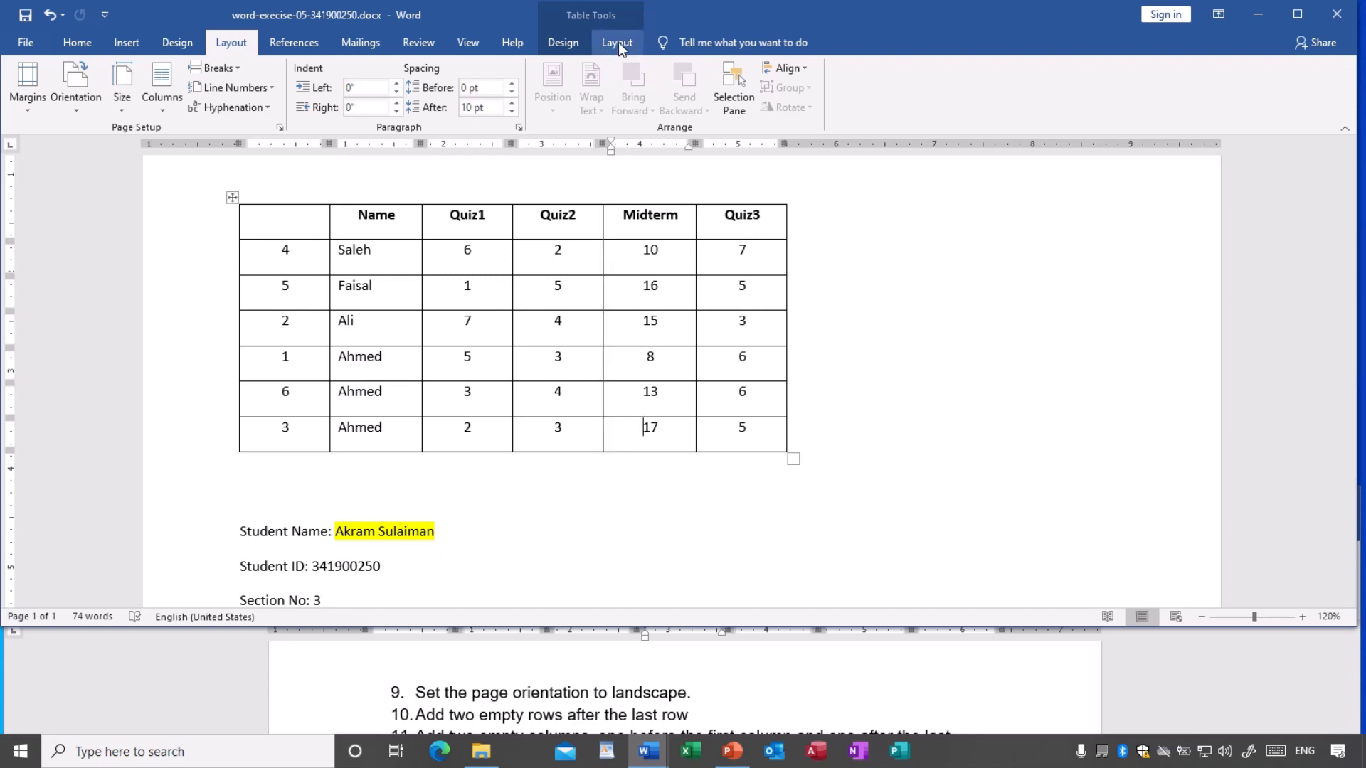
pyautogui.click(617, 44)
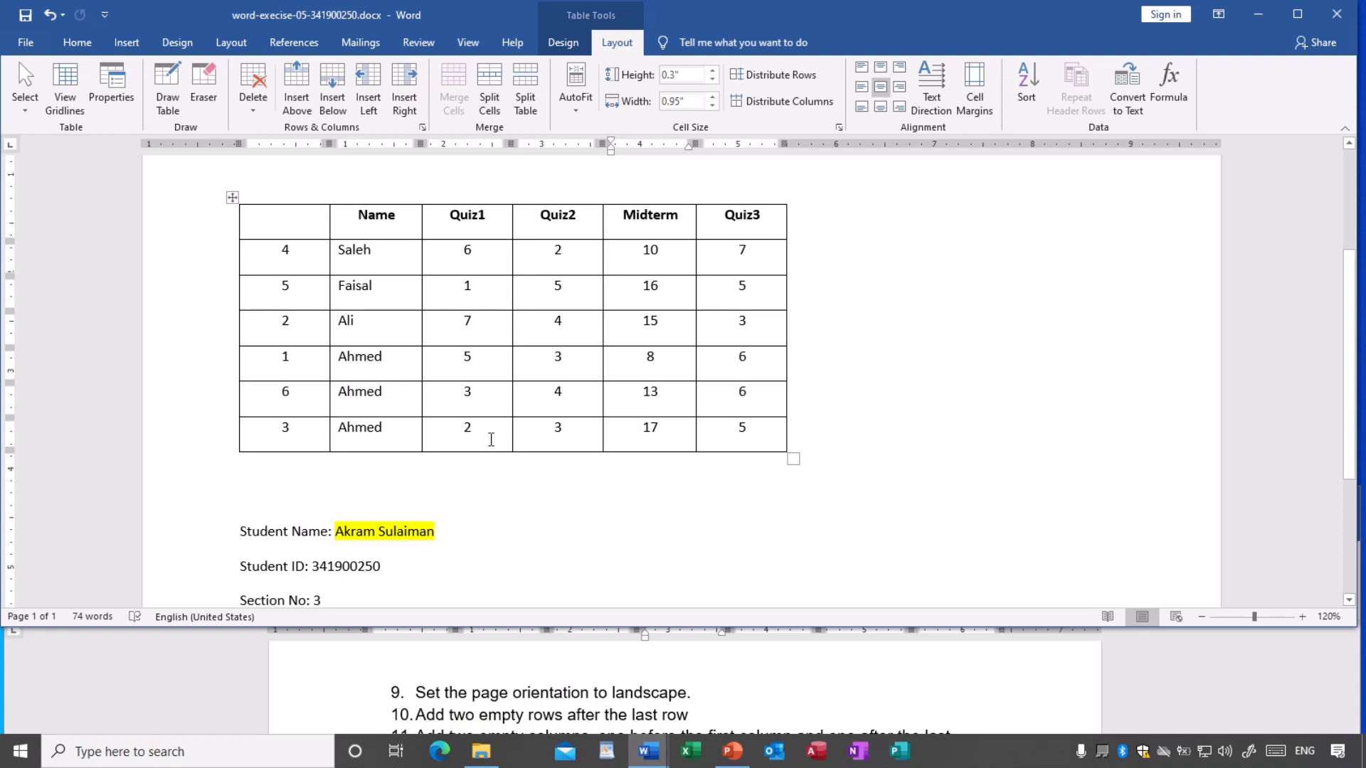
pyautogui.click(378, 434)
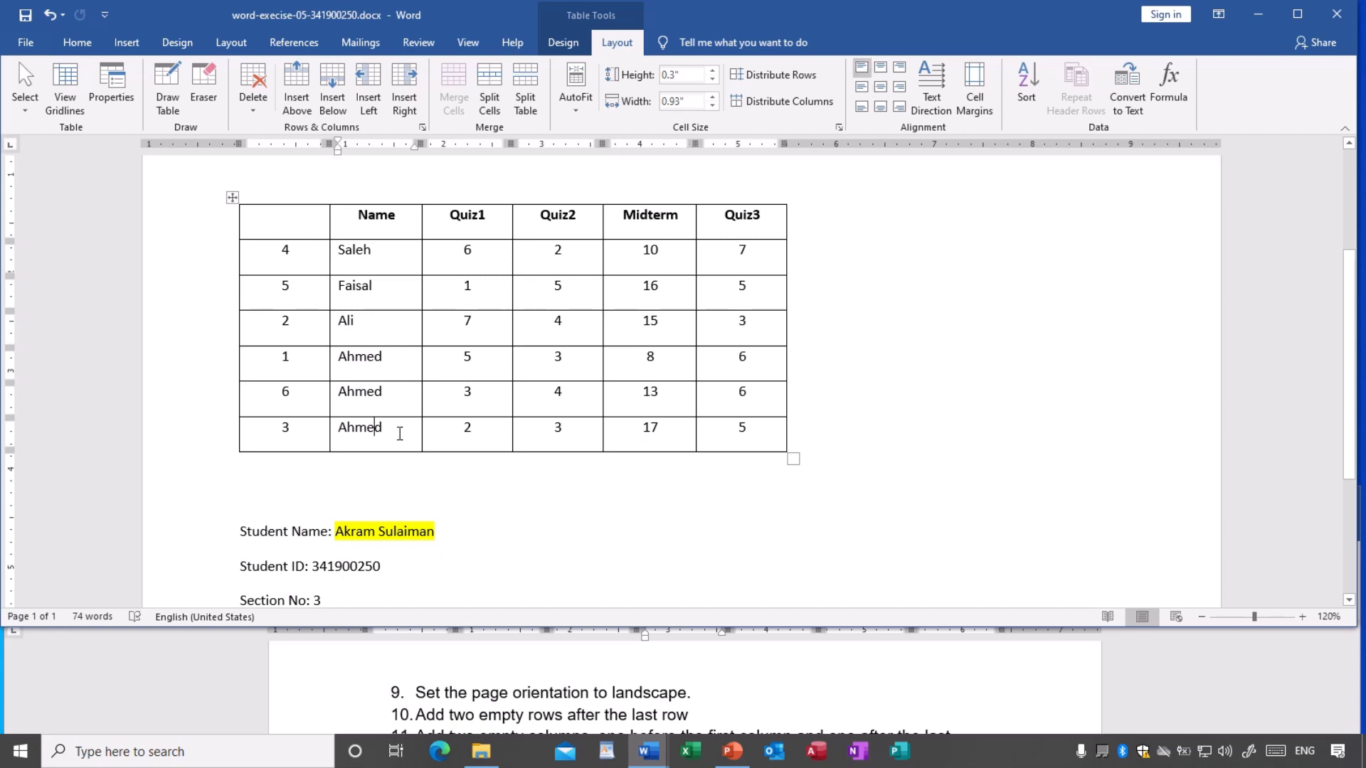
pyautogui.click(436, 434)
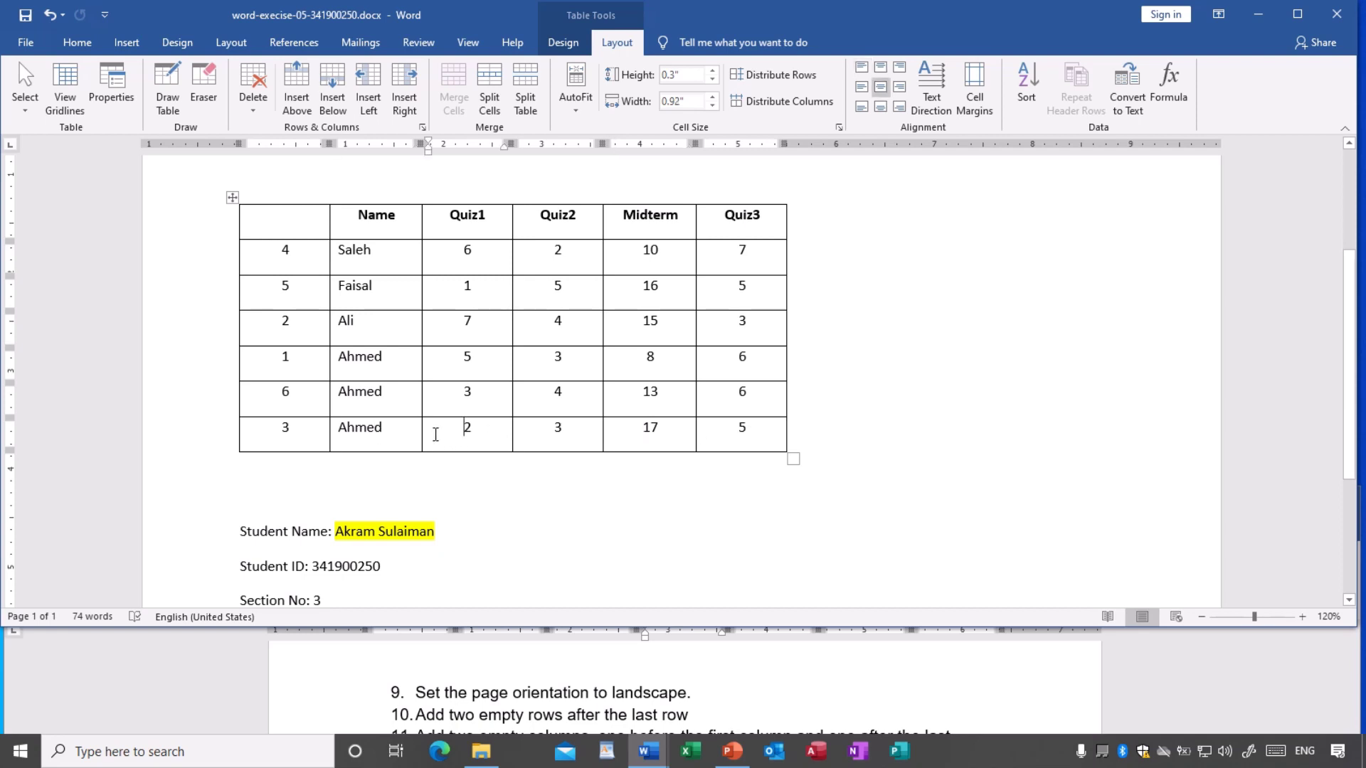
pyautogui.click(339, 114)
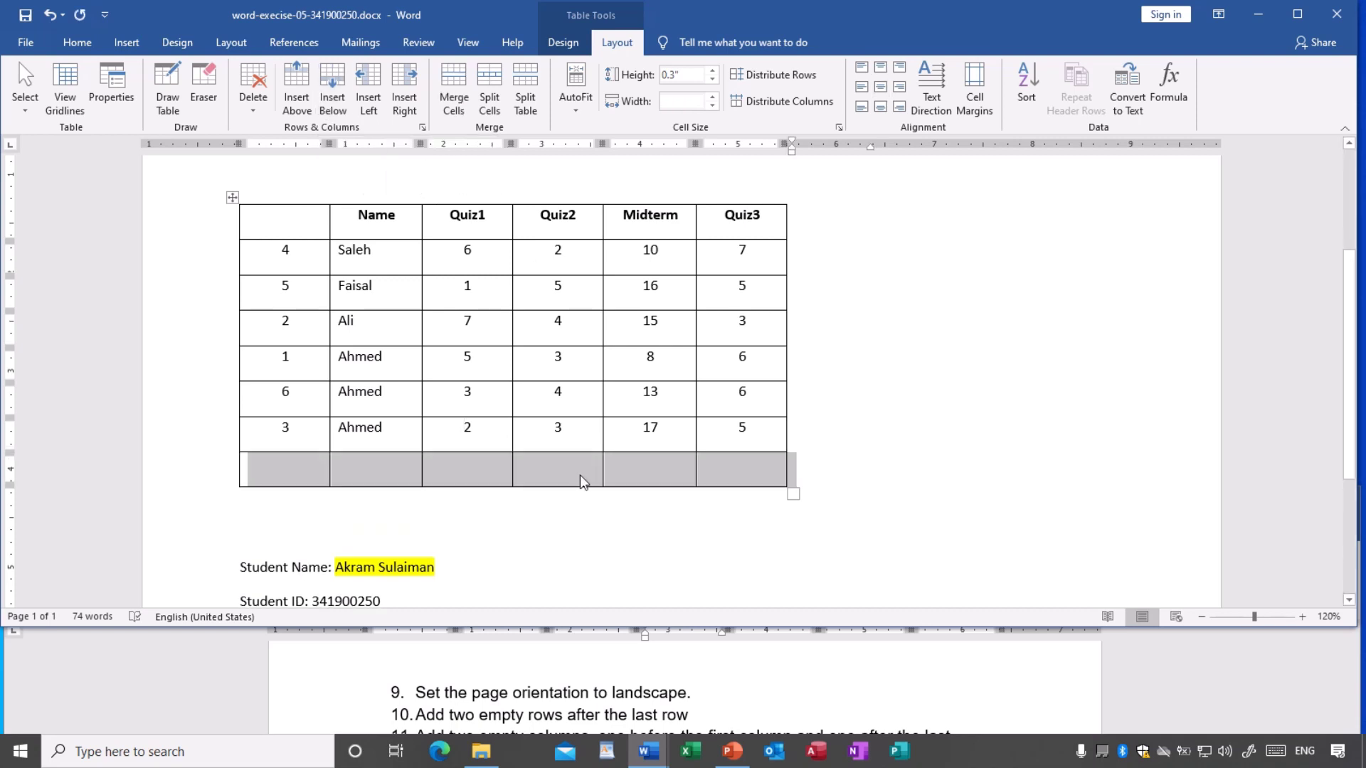
# - Add a second empty row at the bottom of the table
pyautogui.click(464, 472)
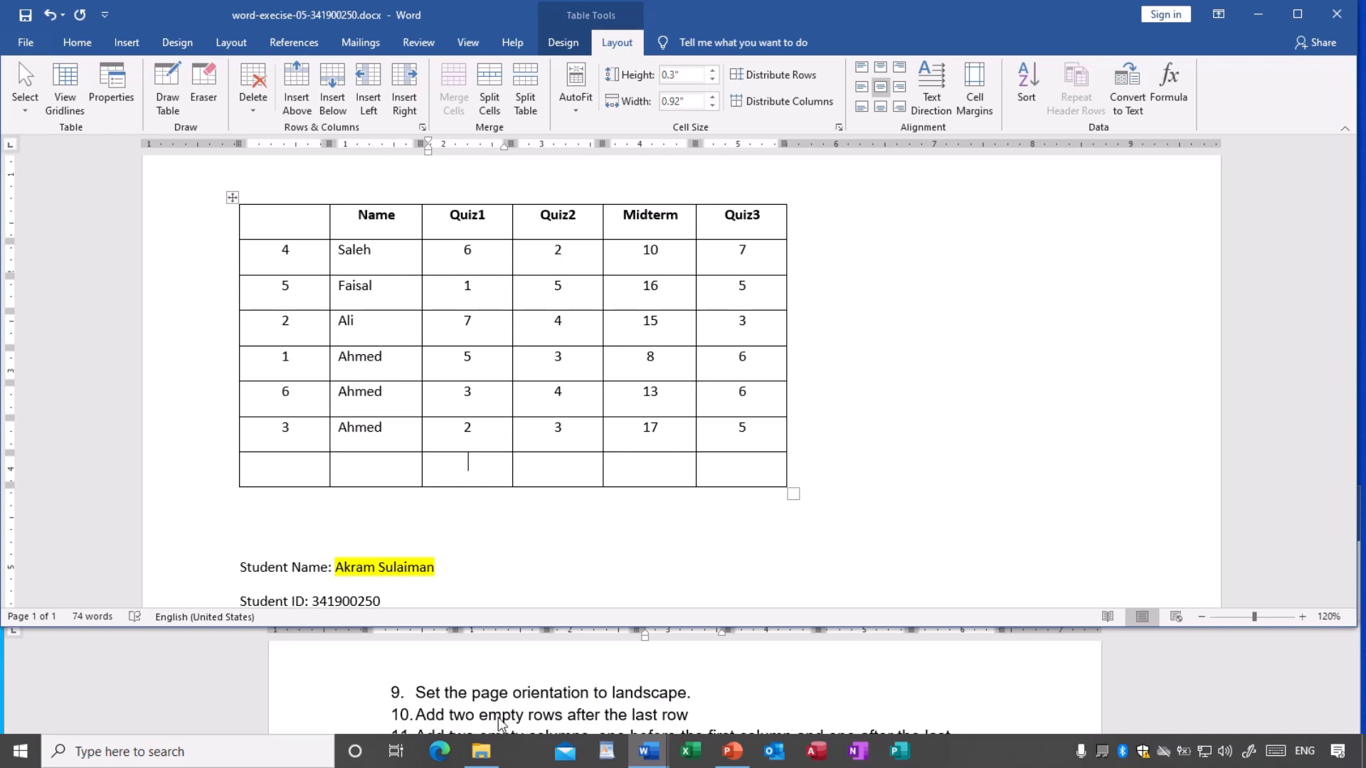
pyautogui.click(577, 469)
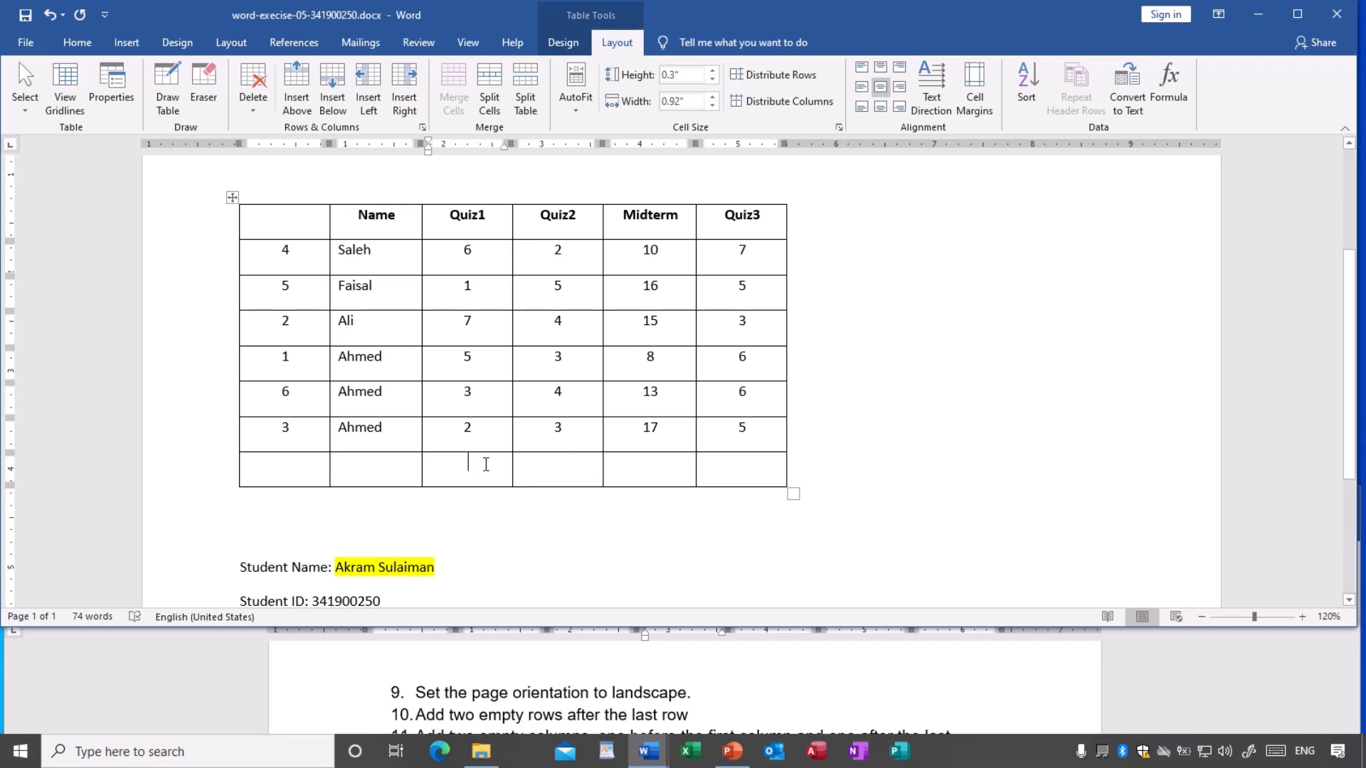
pyautogui.click(333, 98)
pyautogui.click(537, 466)
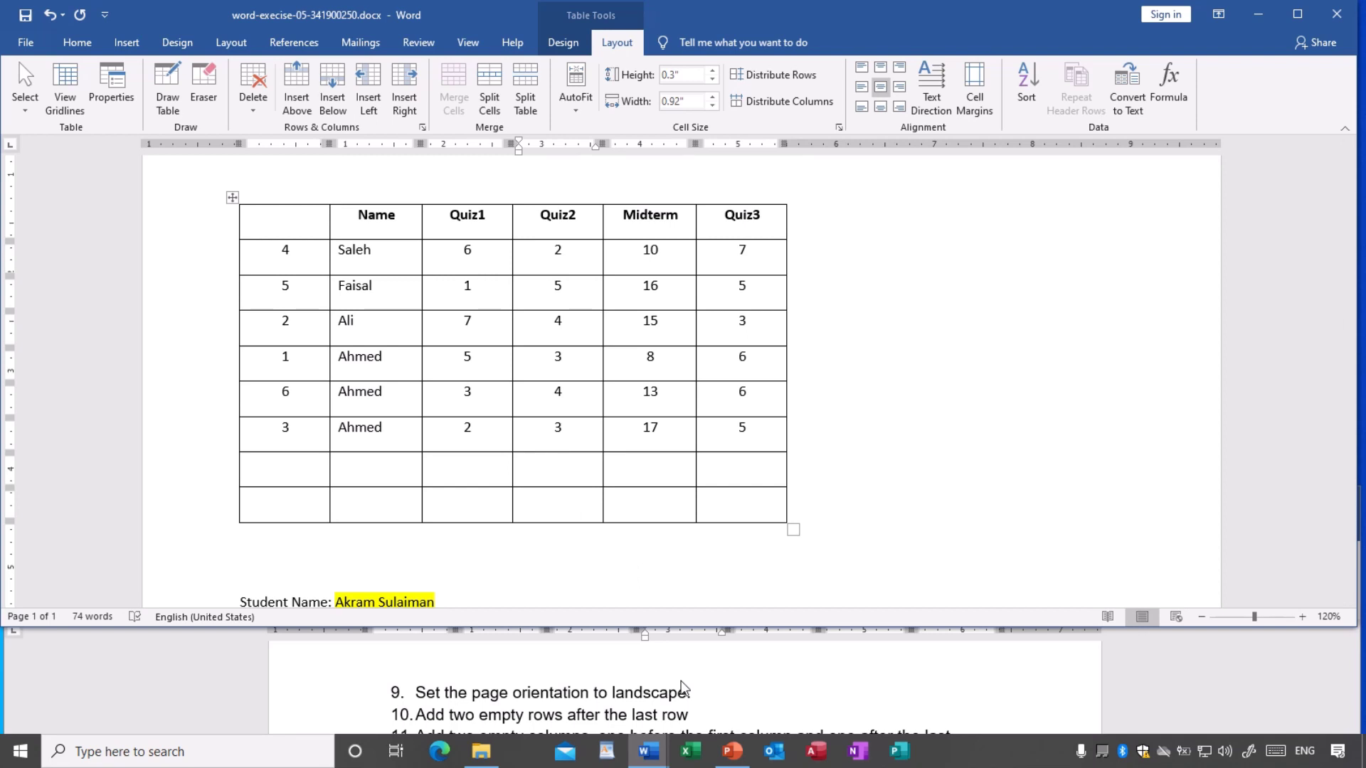
pyautogui.scroll(-1, 680, 687)
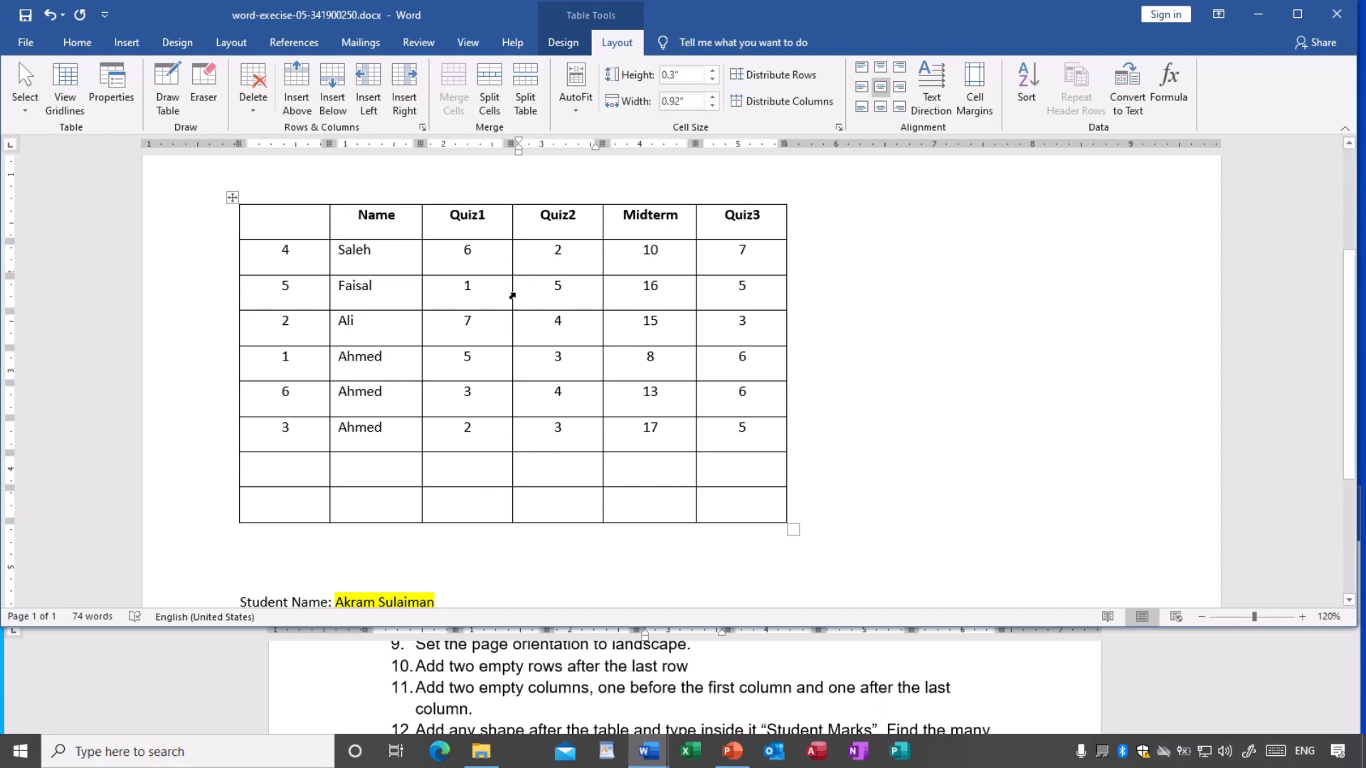
pyautogui.scroll(1, 512, 296)
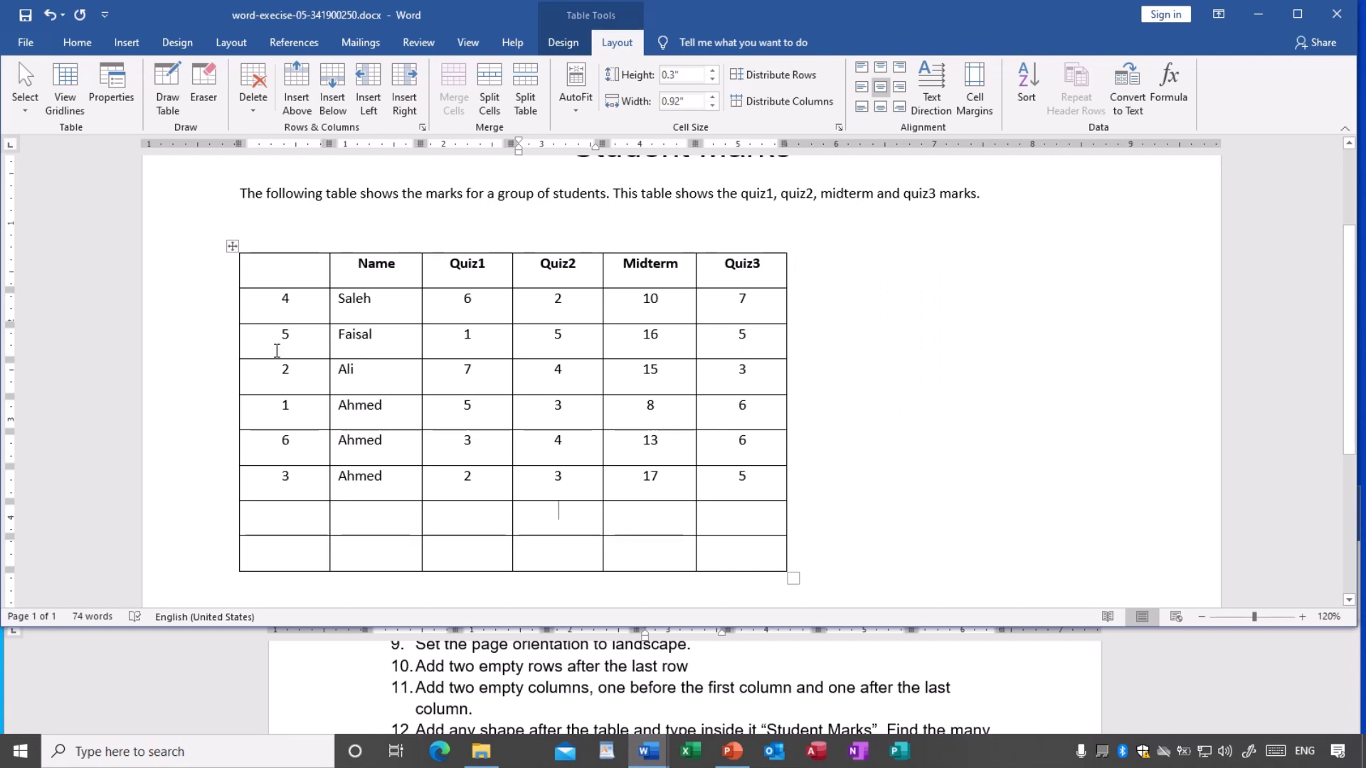
pyautogui.click(268, 315)
pyautogui.click(267, 350)
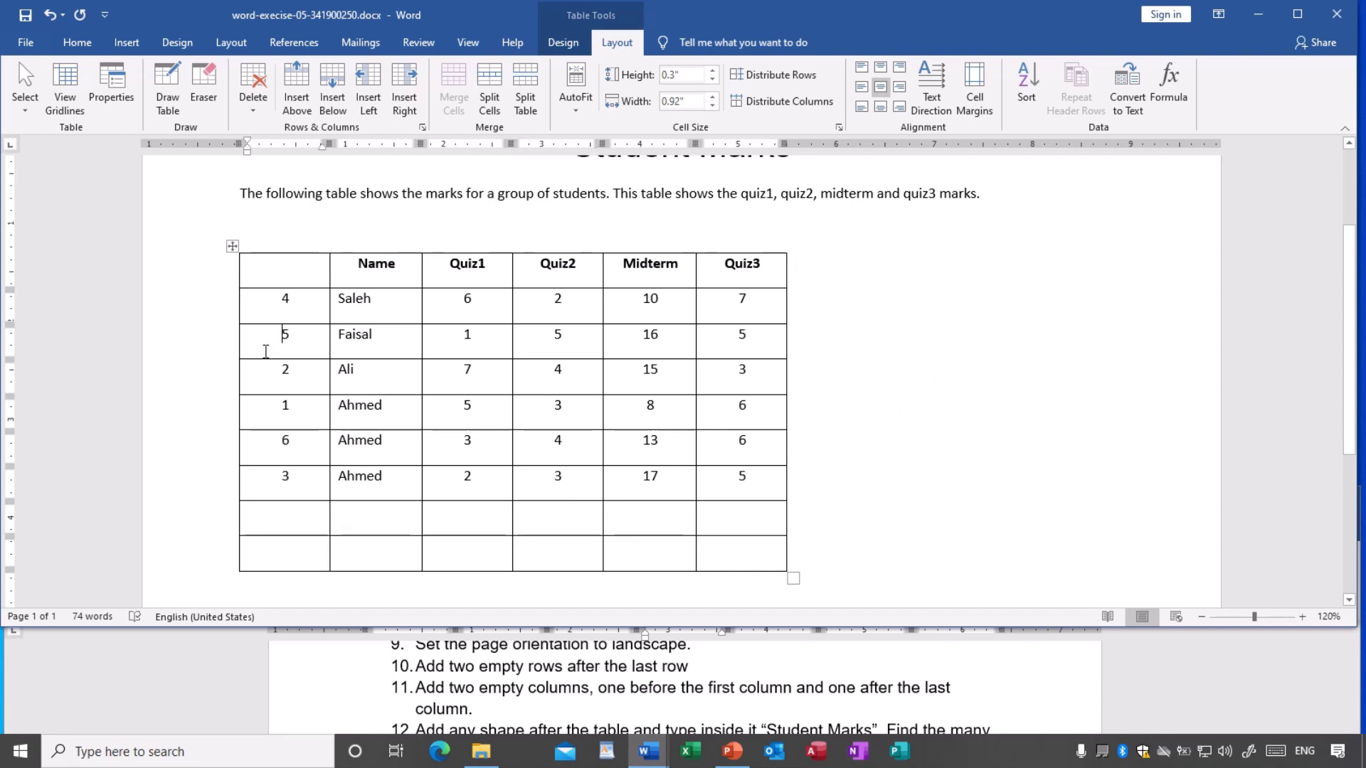
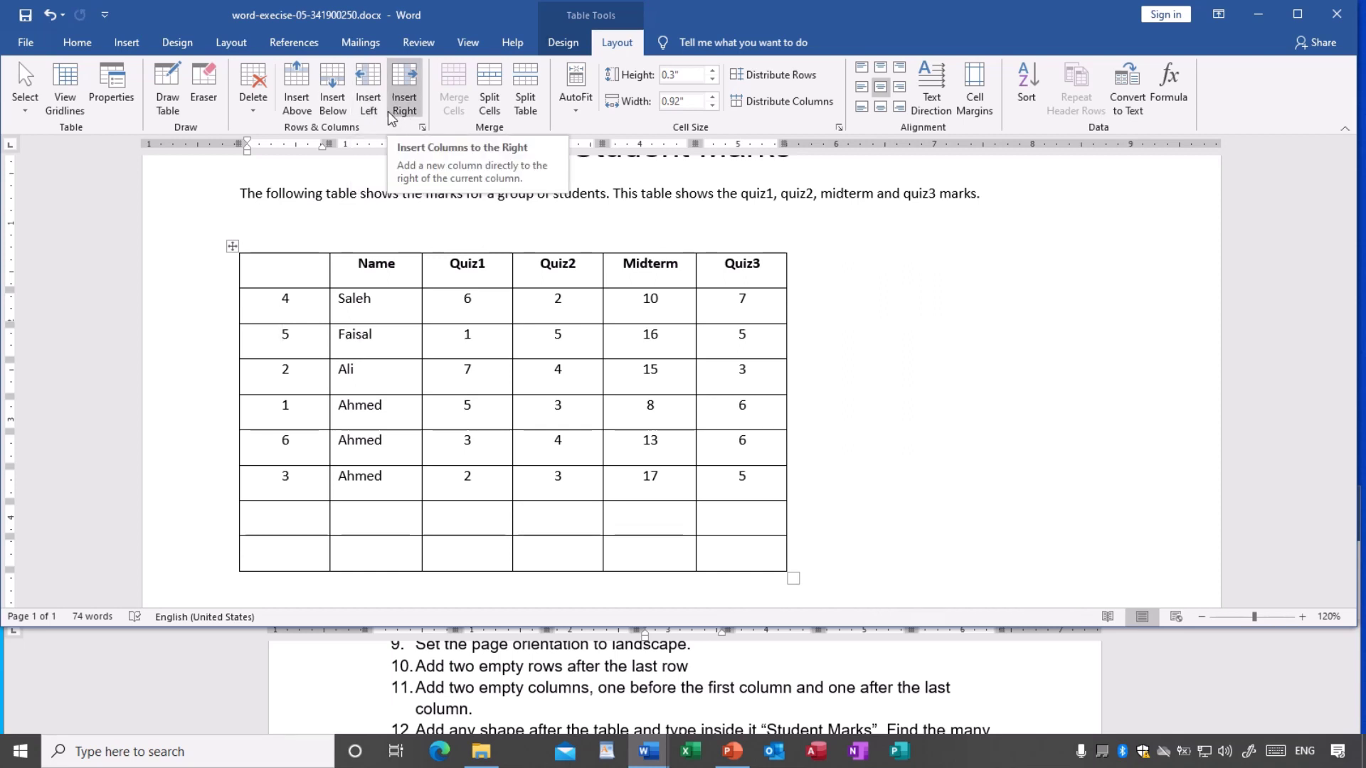
# - Insert an empty column before the table's first column and another after Quiz3
pyautogui.click(374, 108)
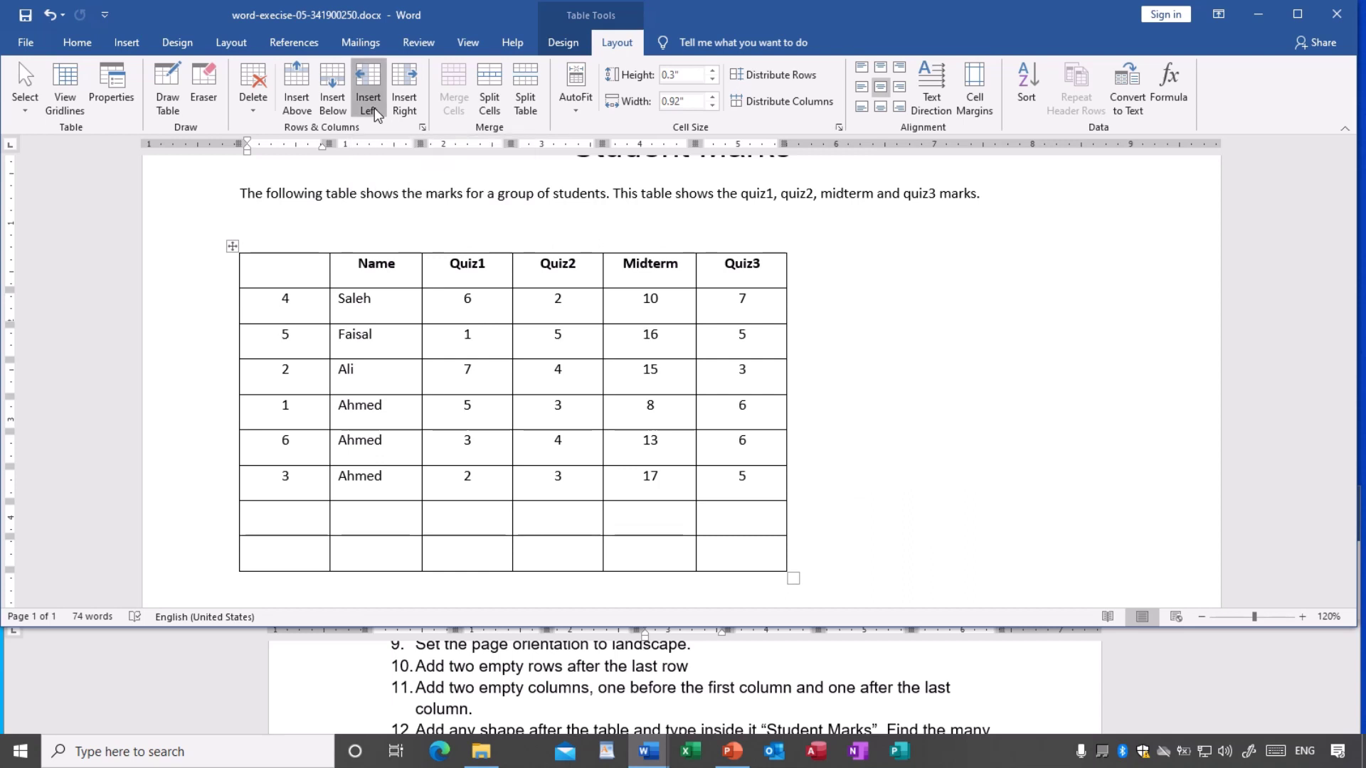
pyautogui.click(349, 366)
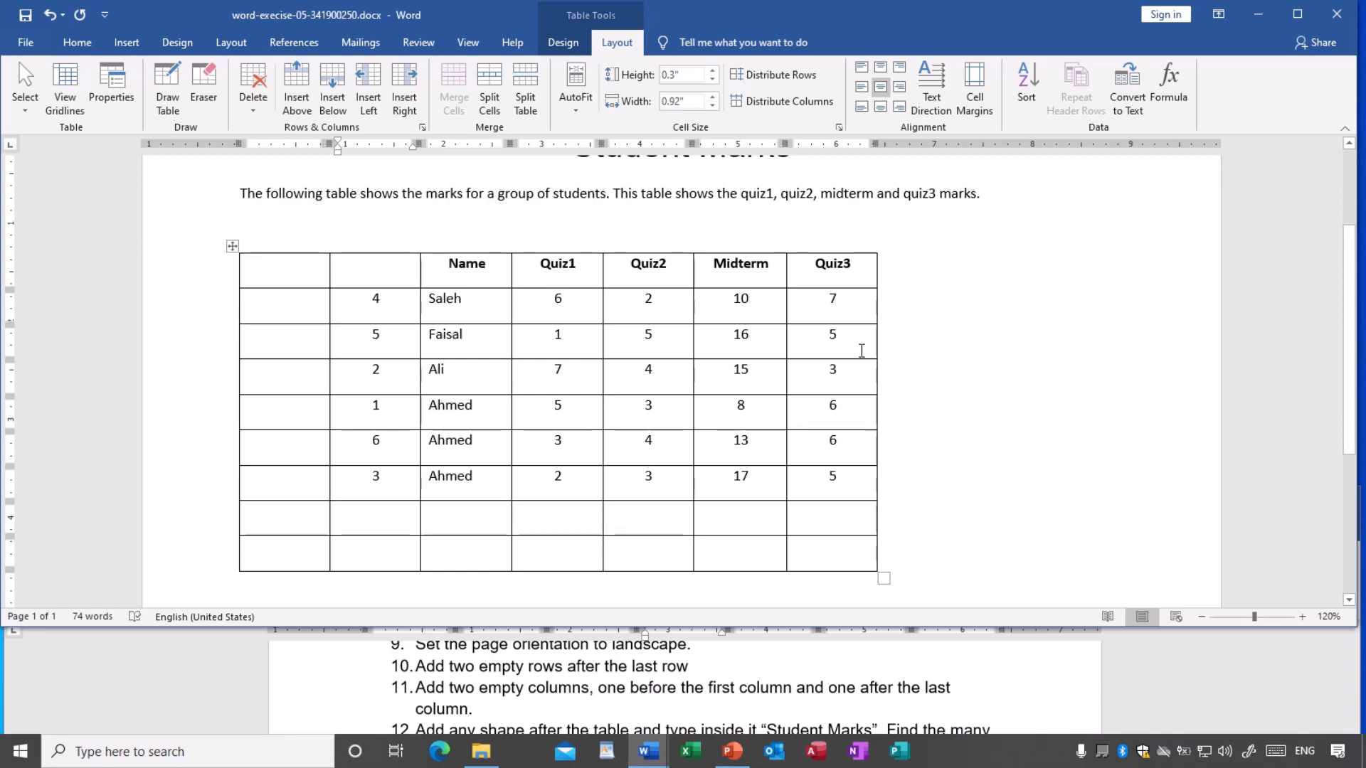
pyautogui.click(838, 299)
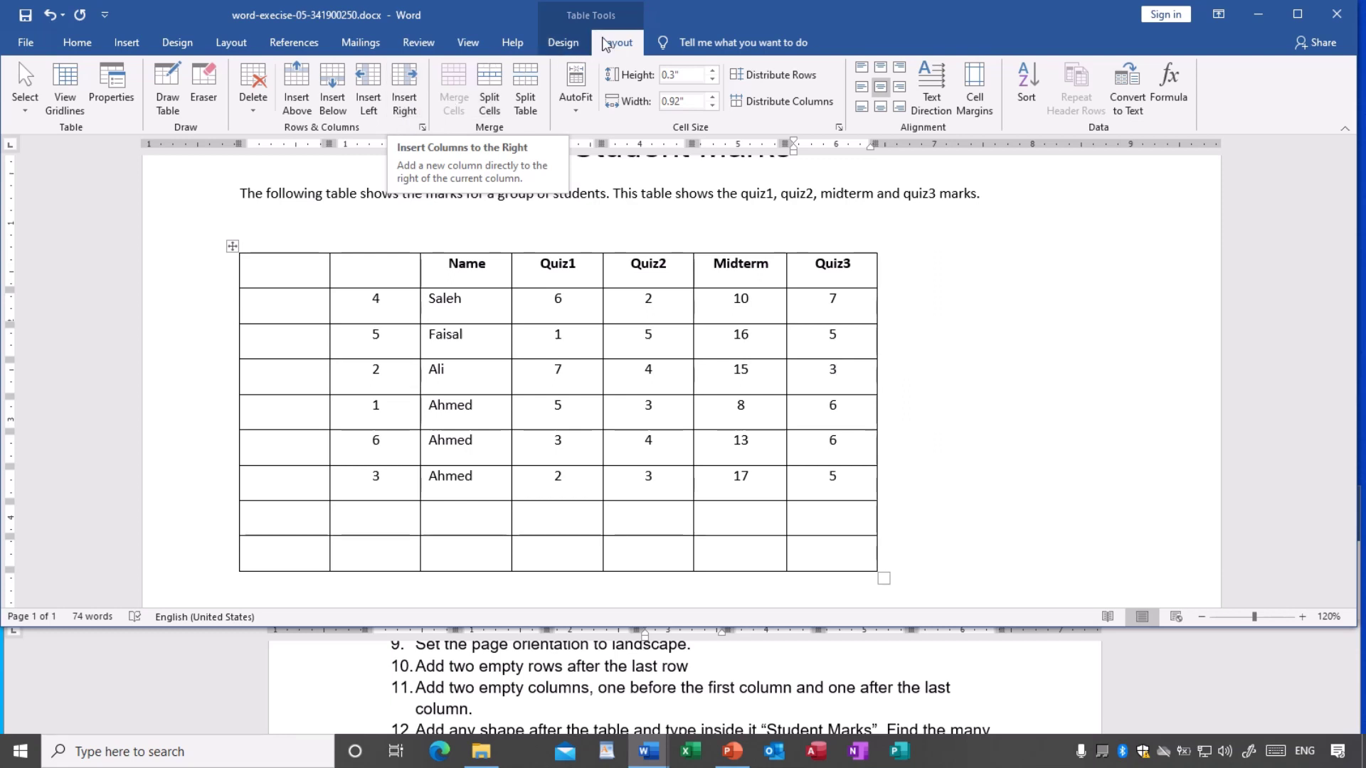
pyautogui.click(563, 43)
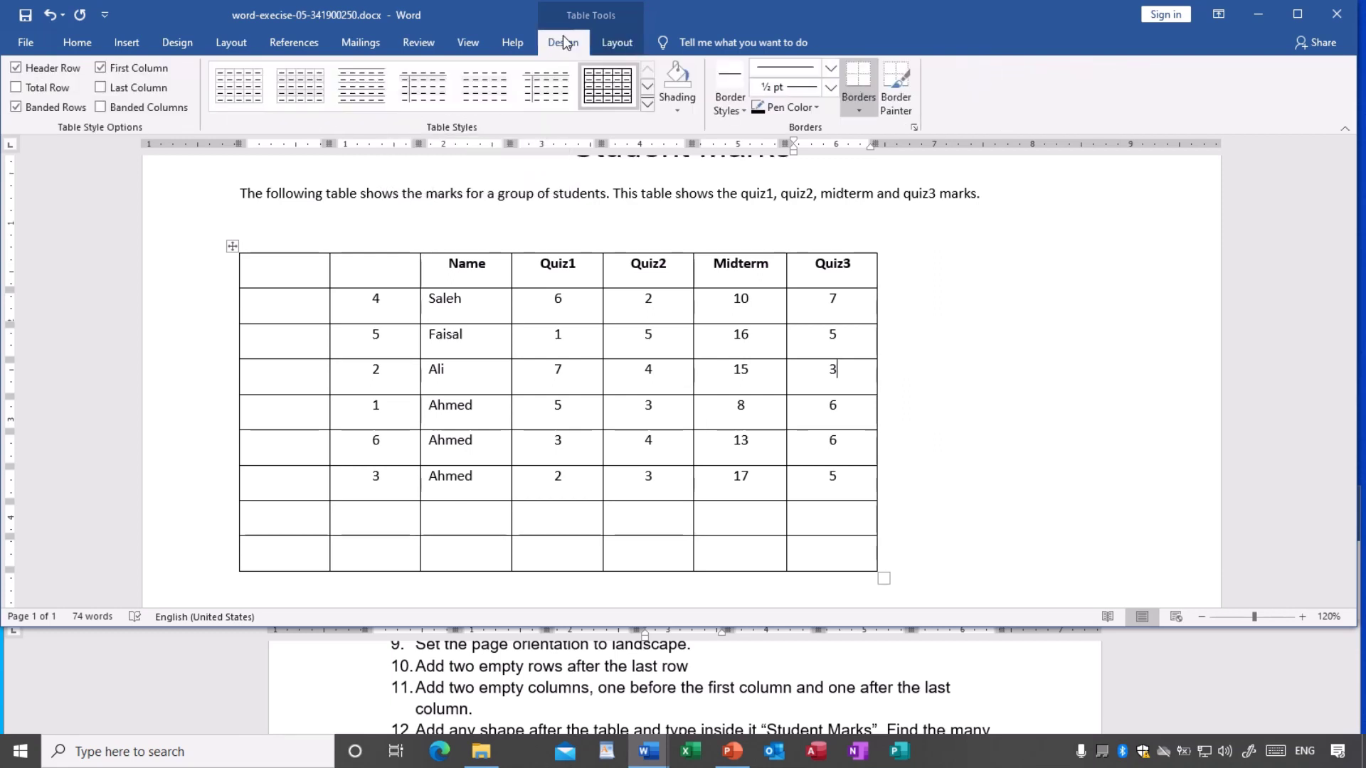
pyautogui.click(610, 42)
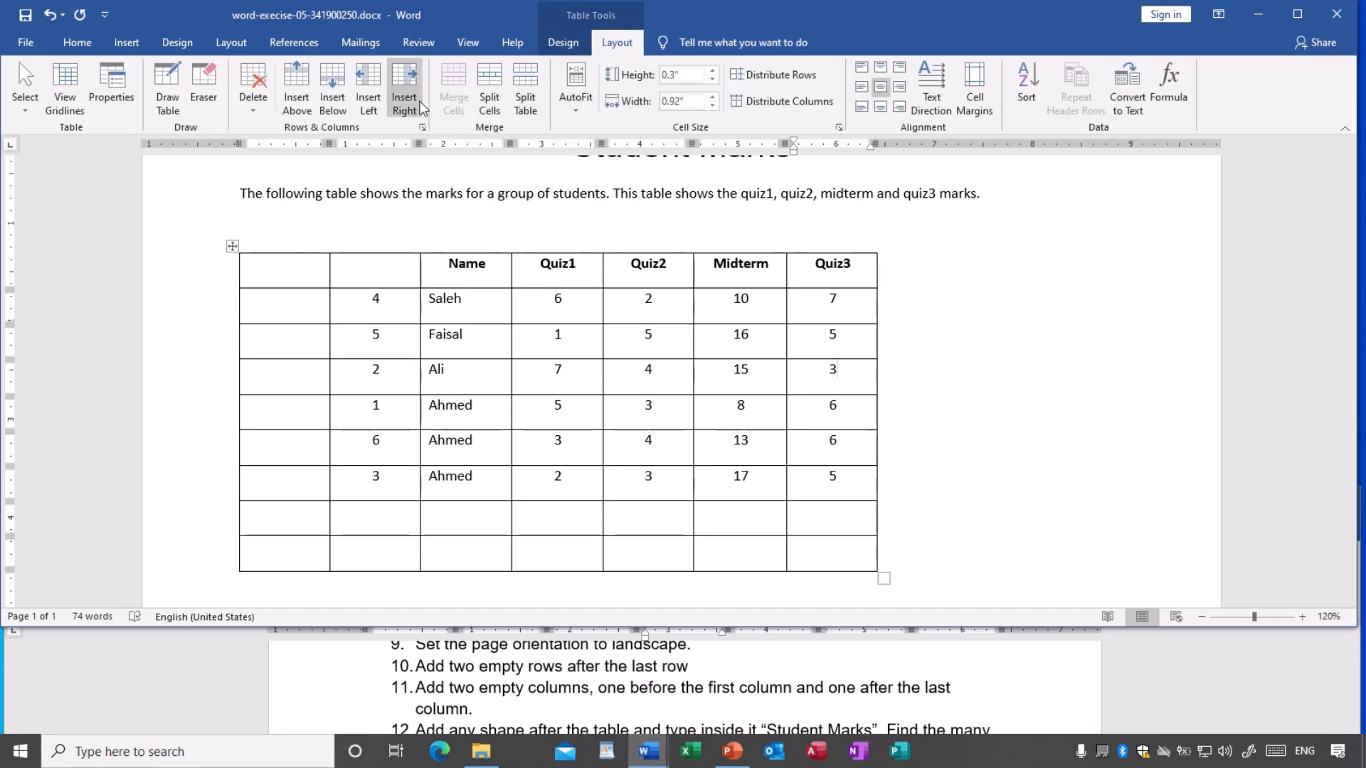
pyautogui.click(404, 89)
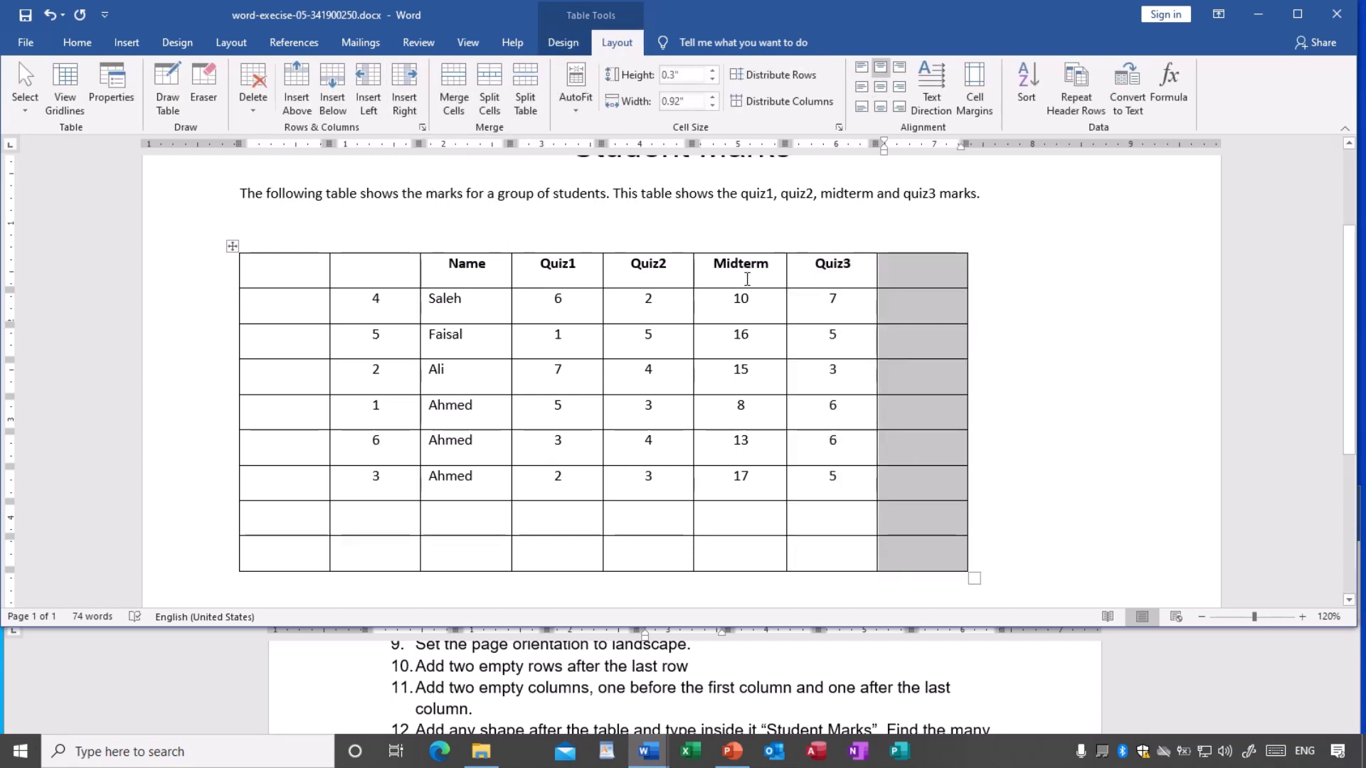
pyautogui.click(725, 425)
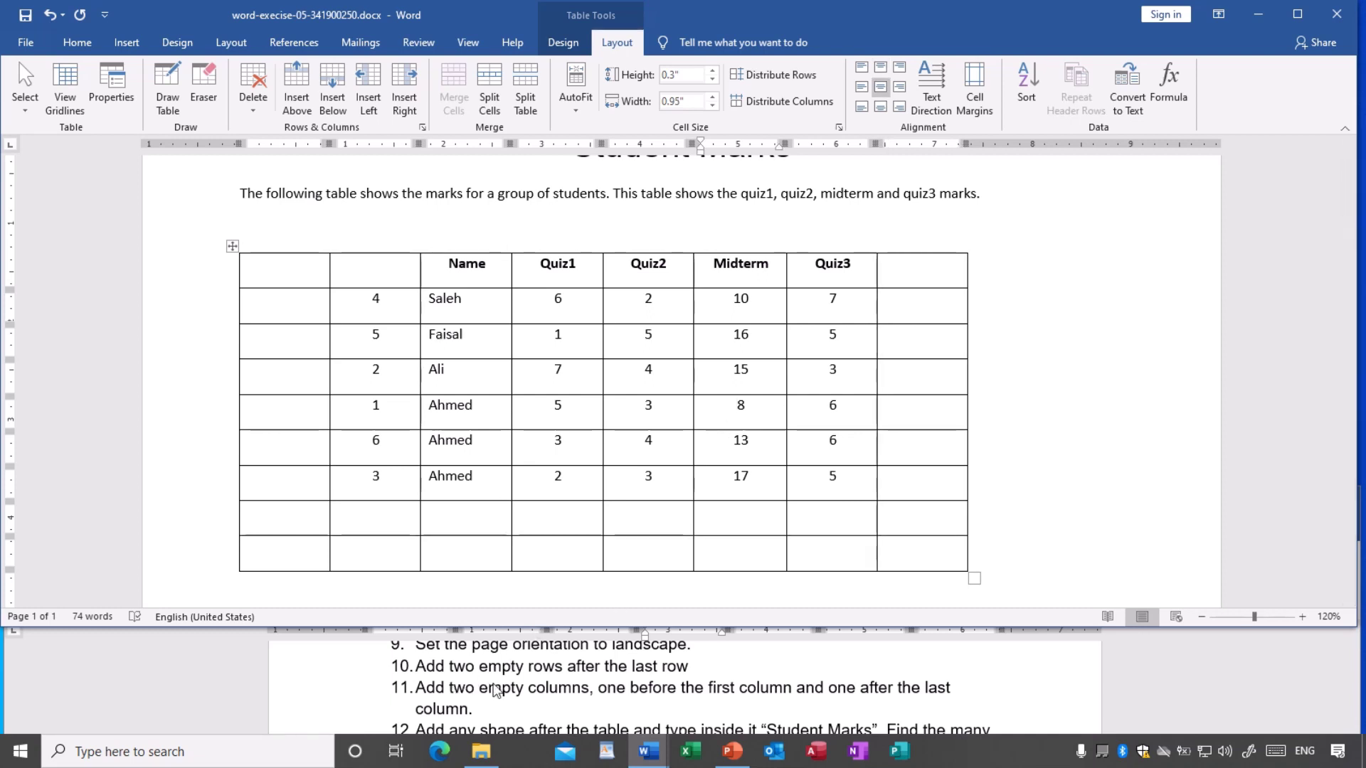
# - Add a second empty column at the right end of the table
pyautogui.click(923, 299)
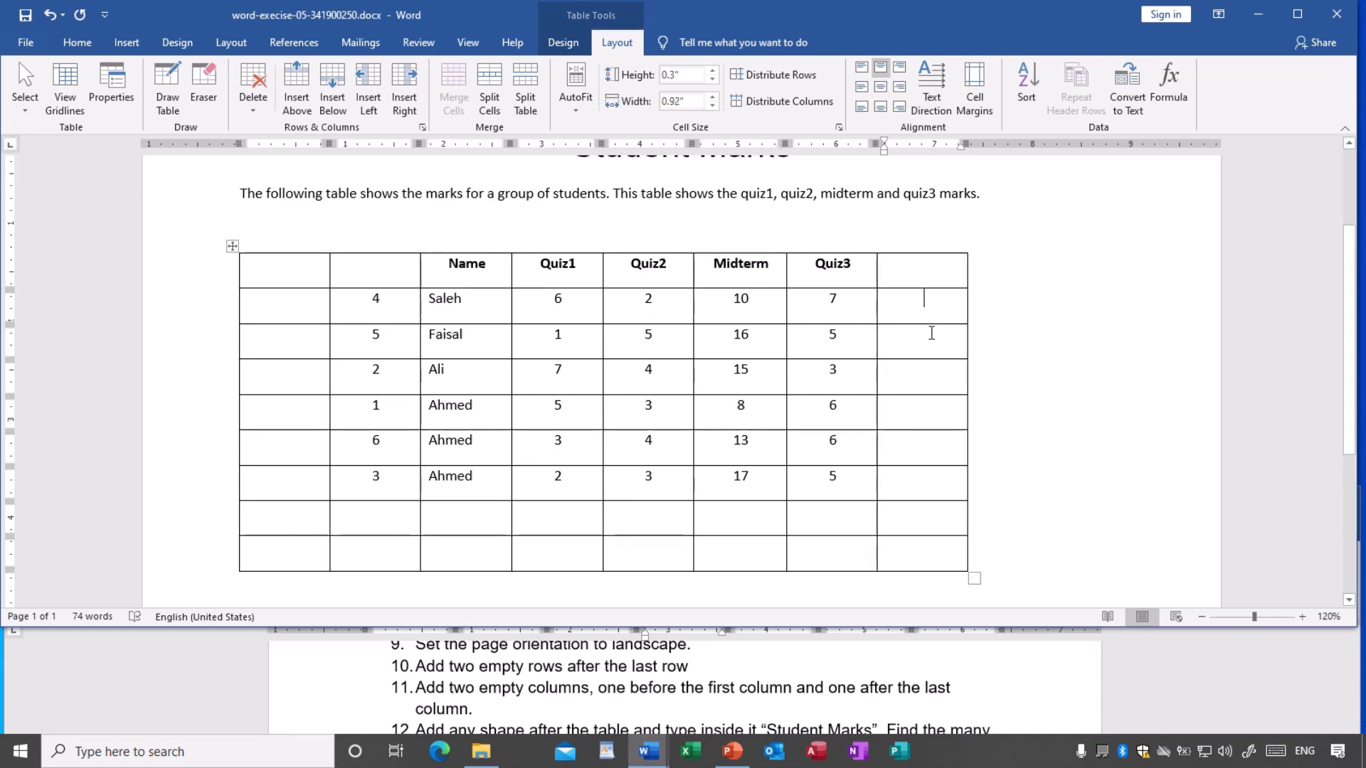
pyautogui.click(414, 88)
pyautogui.click(933, 435)
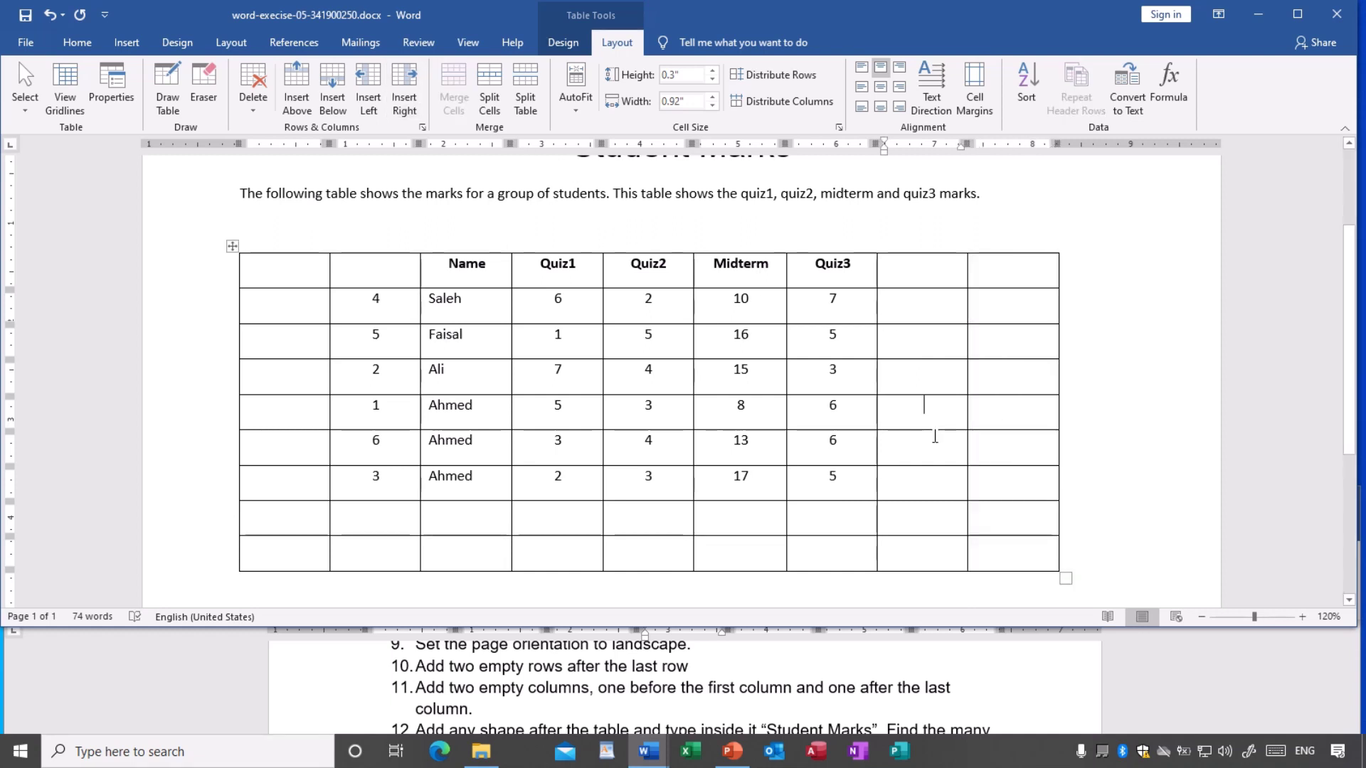
pyautogui.scroll(-1, 935, 435)
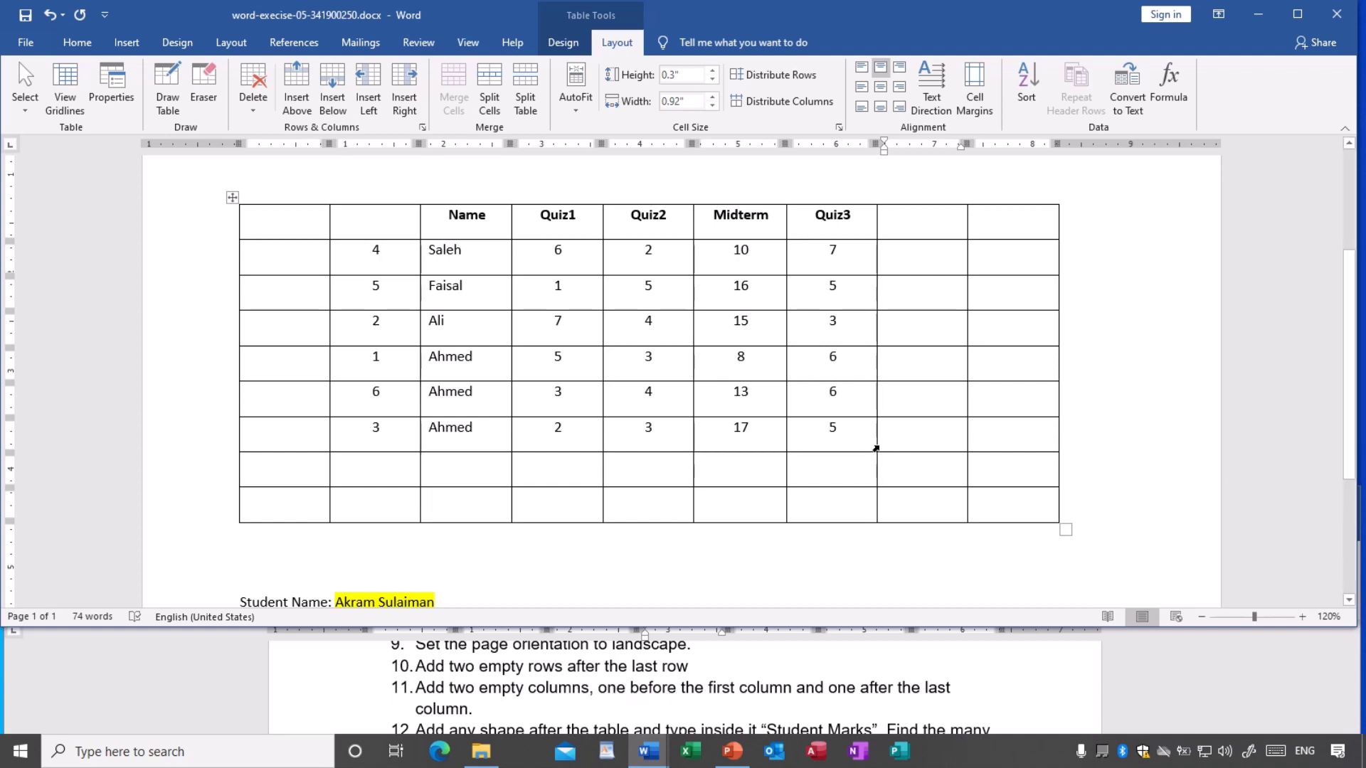
pyautogui.scroll(1, 875, 448)
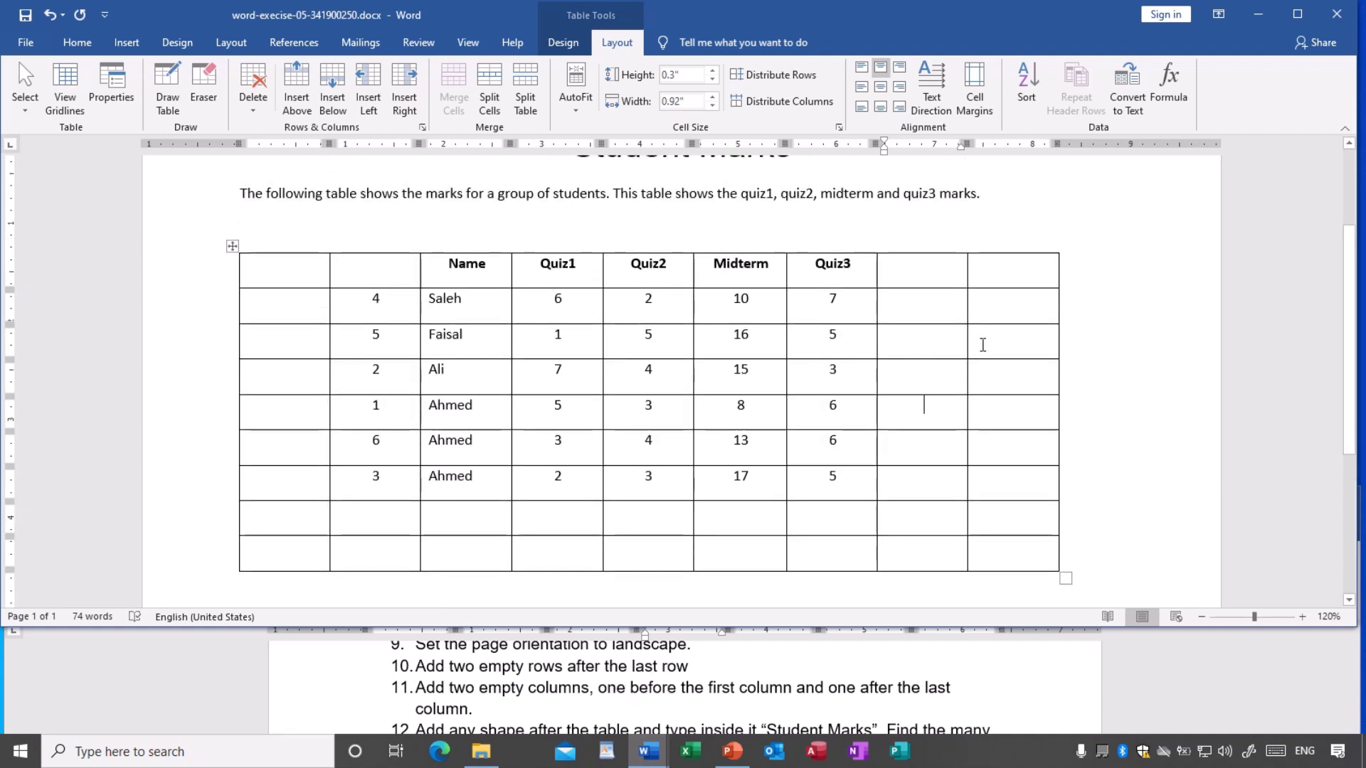
pyautogui.click(1020, 344)
# - Delete the surplus rightmost column via Delete Columns
pyautogui.rightClick(1008, 310)
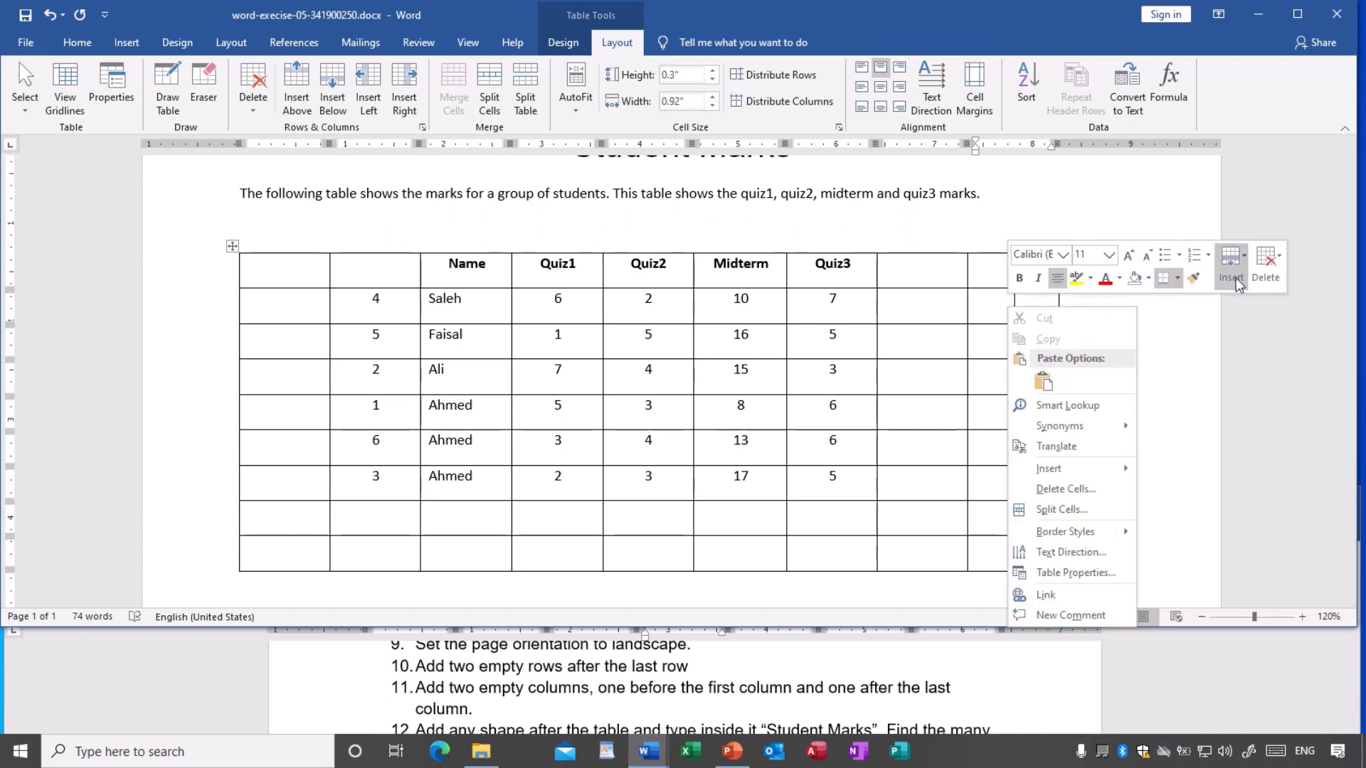
pyautogui.click(1265, 267)
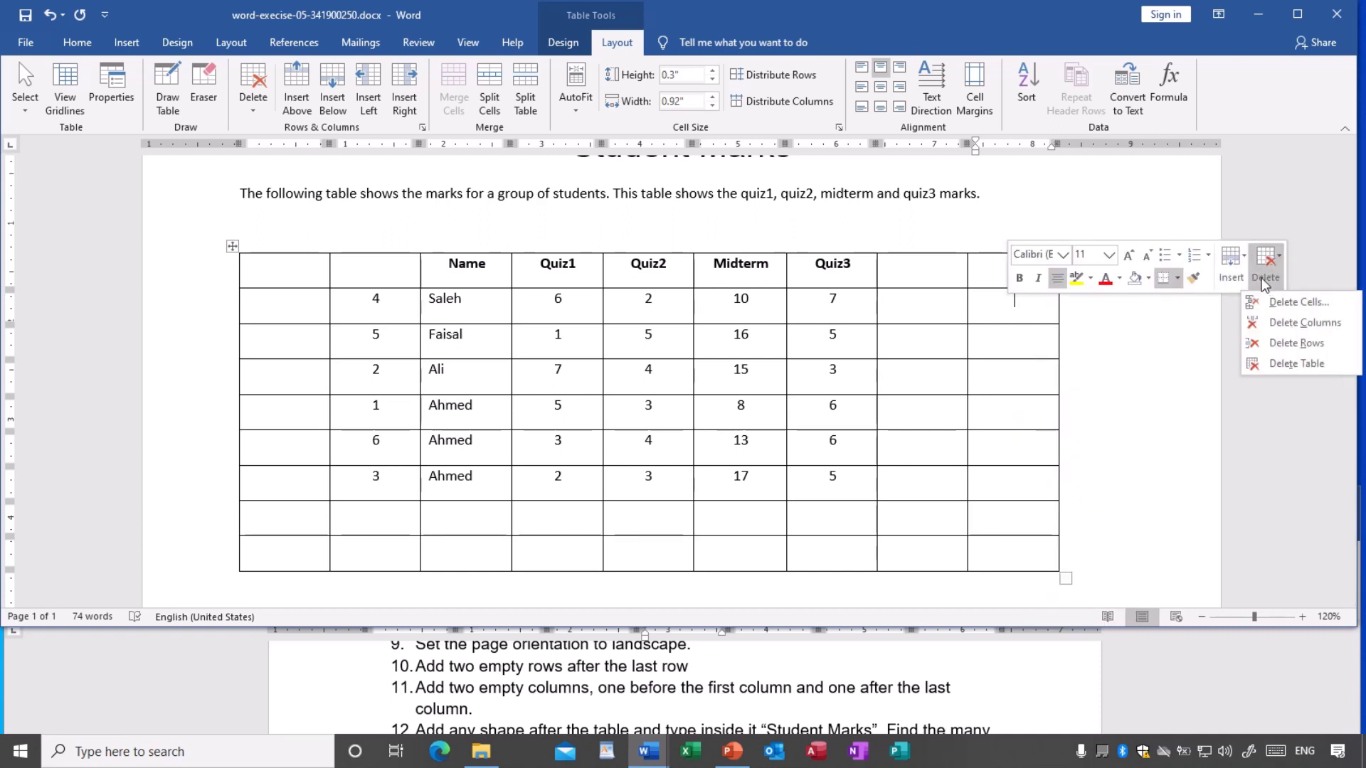
pyautogui.click(1278, 324)
# - Save the document with the corrected table
pyautogui.click(764, 393)
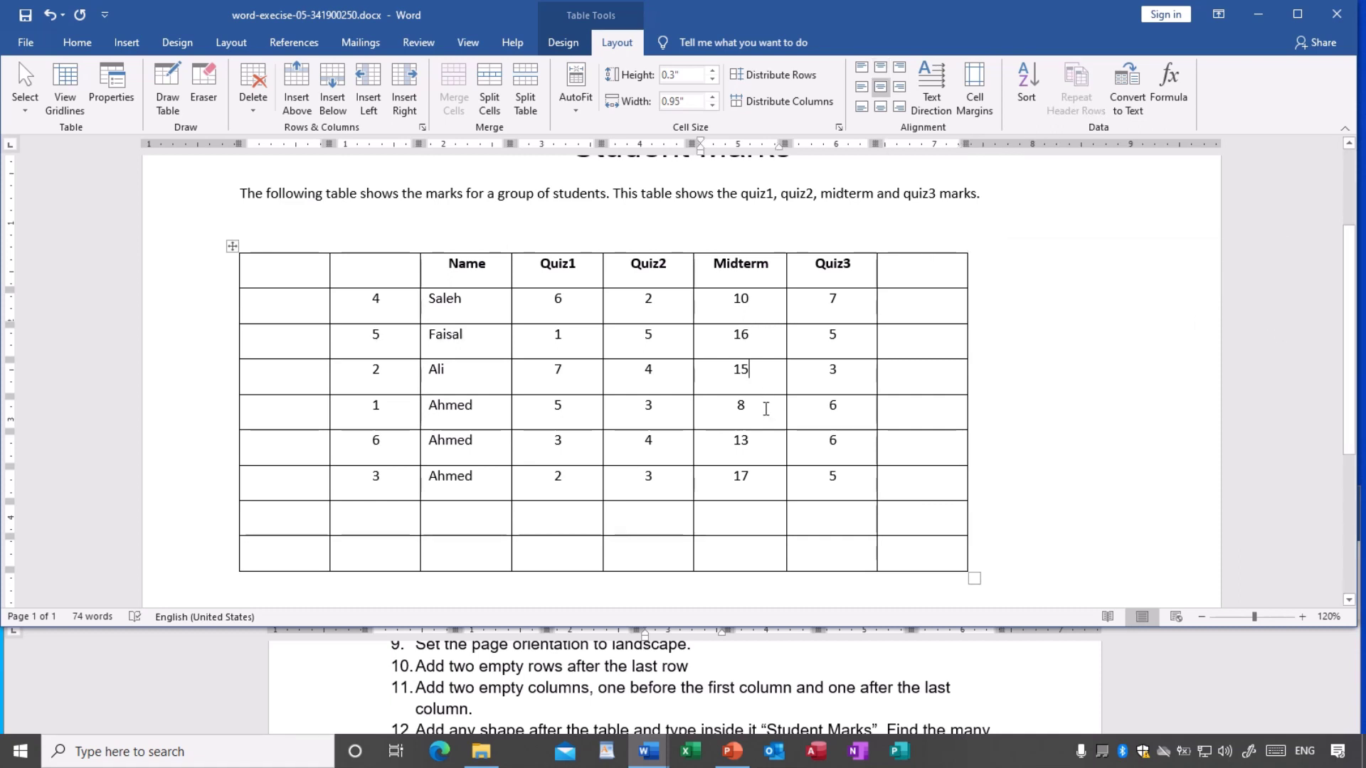
pyautogui.scroll(-1, 679, 411)
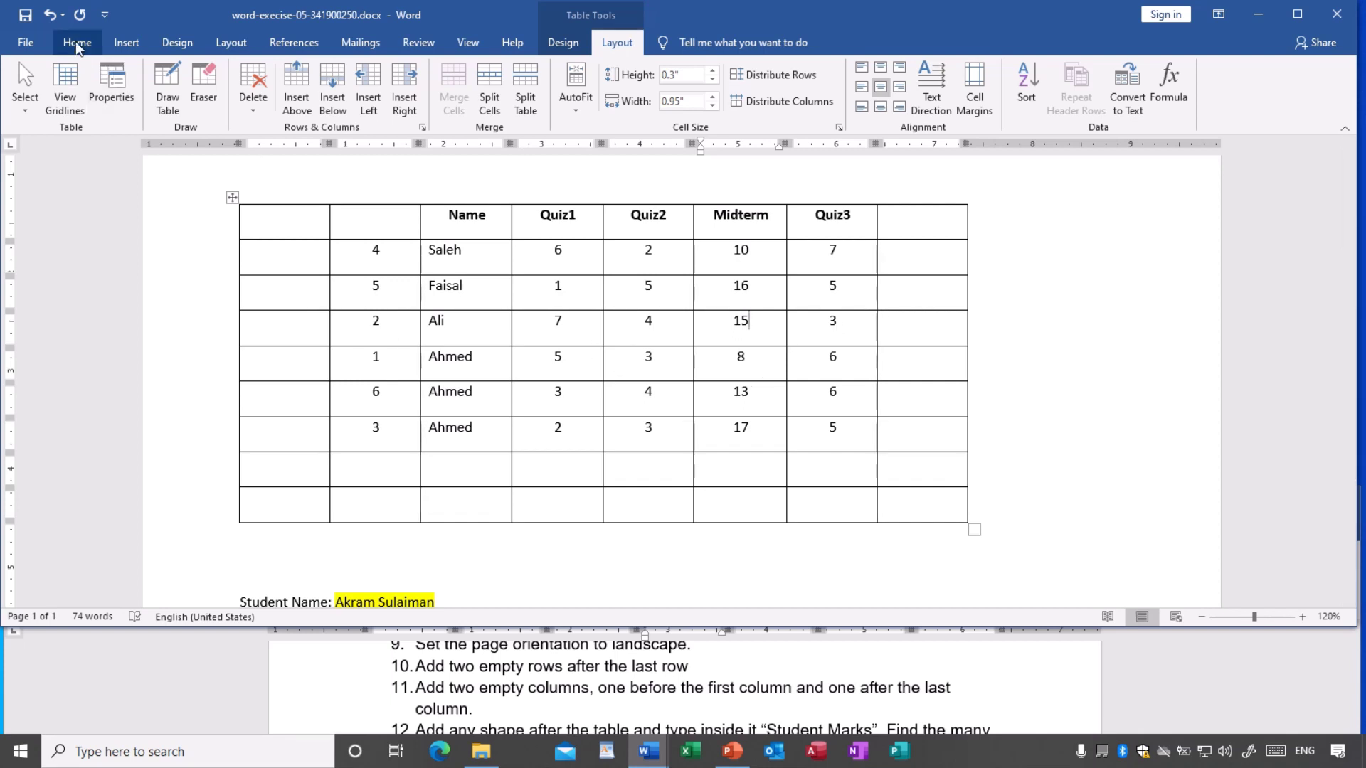
pyautogui.click(23, 22)
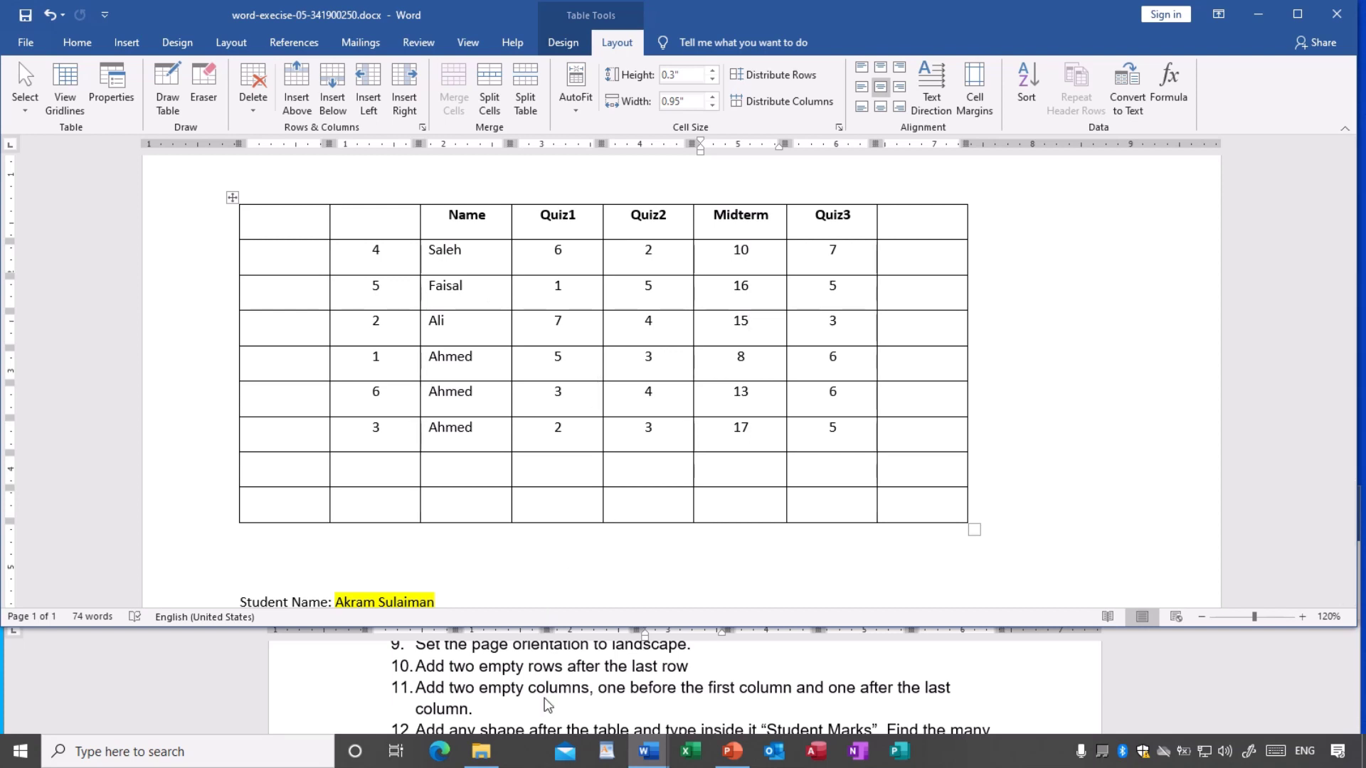
# - Insert two blank lines between the marks table and Student Name, keeping Section No on page one
pyautogui.scroll(-1, 548, 700)
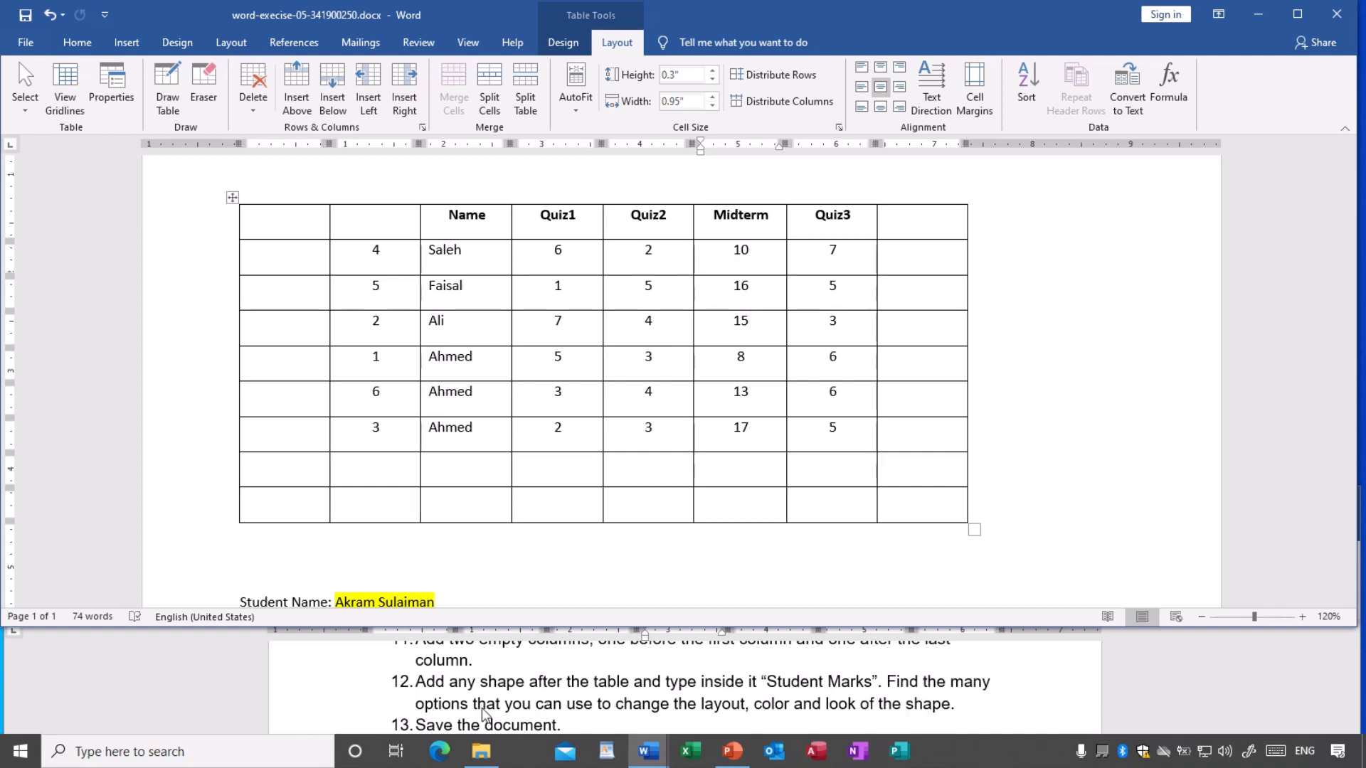
pyautogui.scroll(-5, 614, 485)
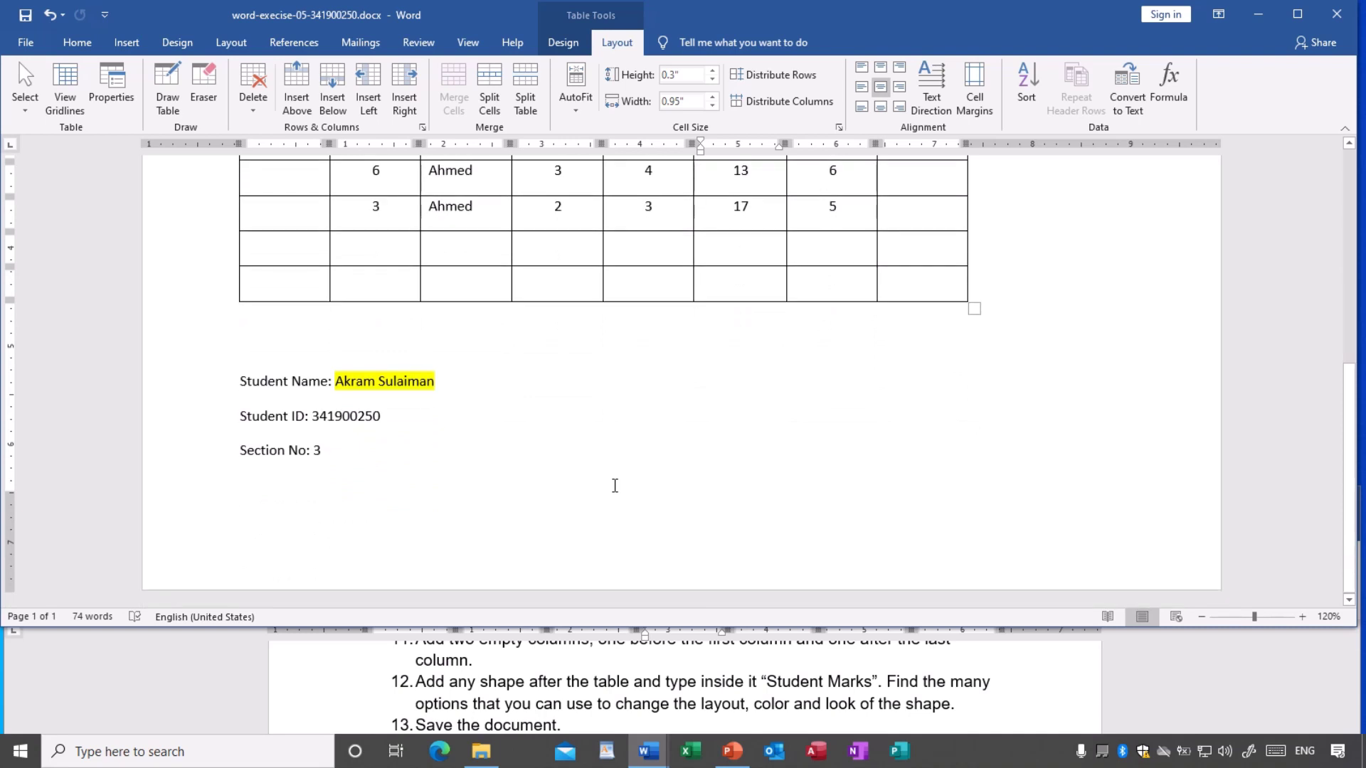
pyautogui.scroll(4, 615, 485)
pyautogui.scroll(-3, 614, 485)
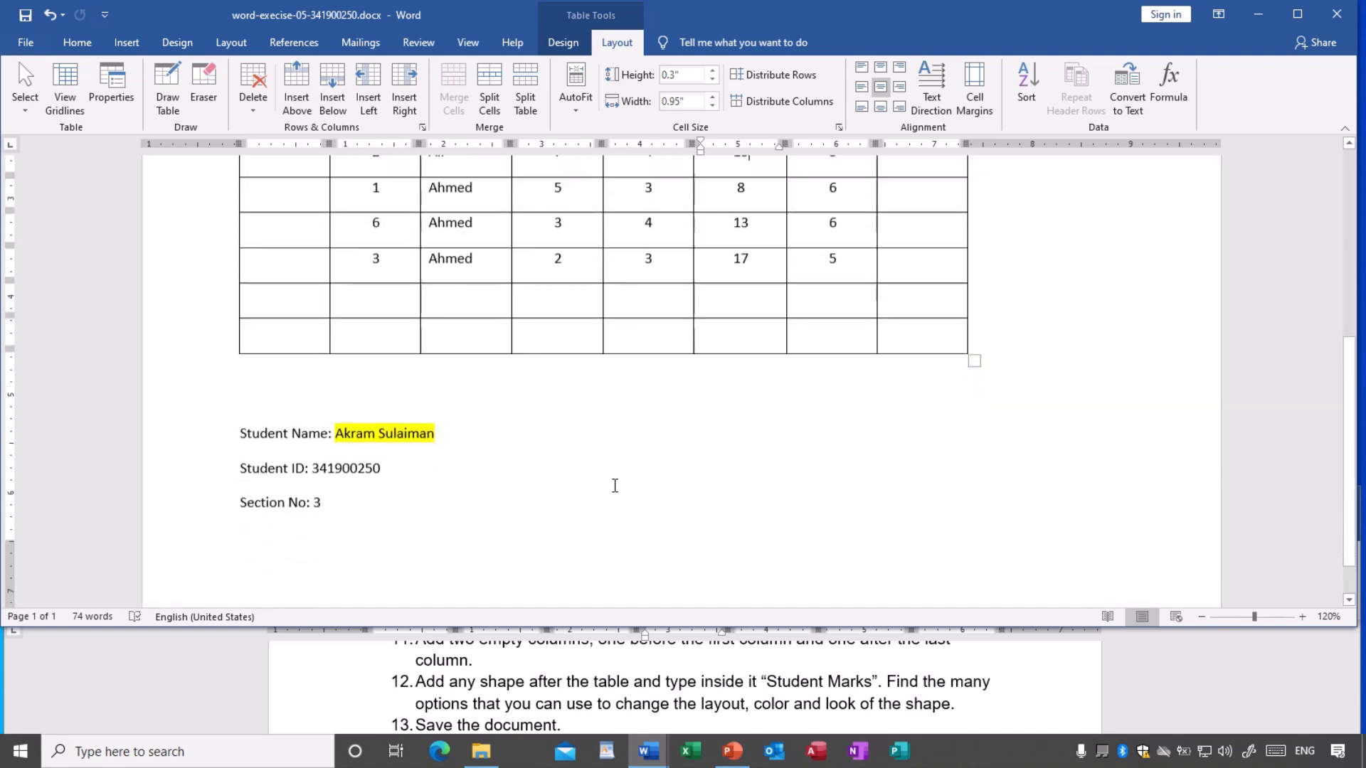
pyautogui.scroll(1, 615, 485)
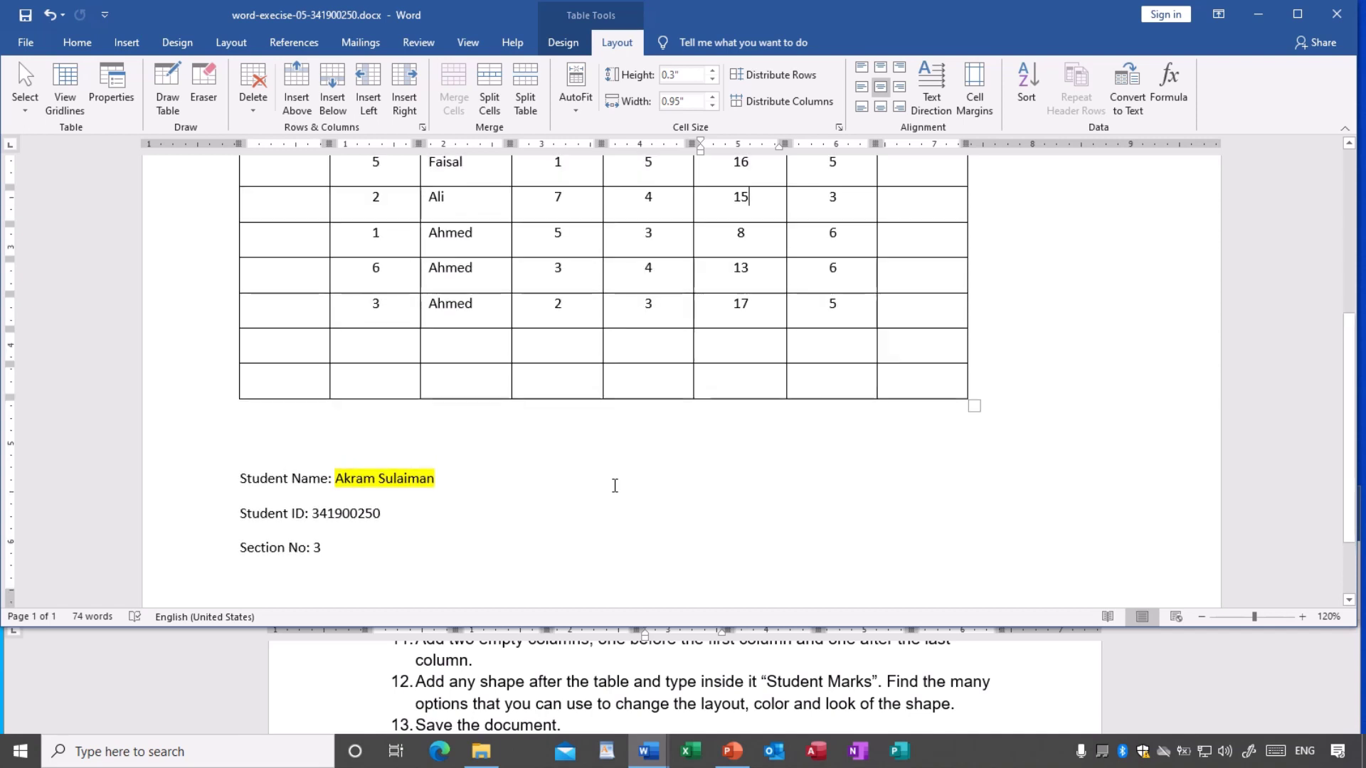
pyautogui.click(281, 436)
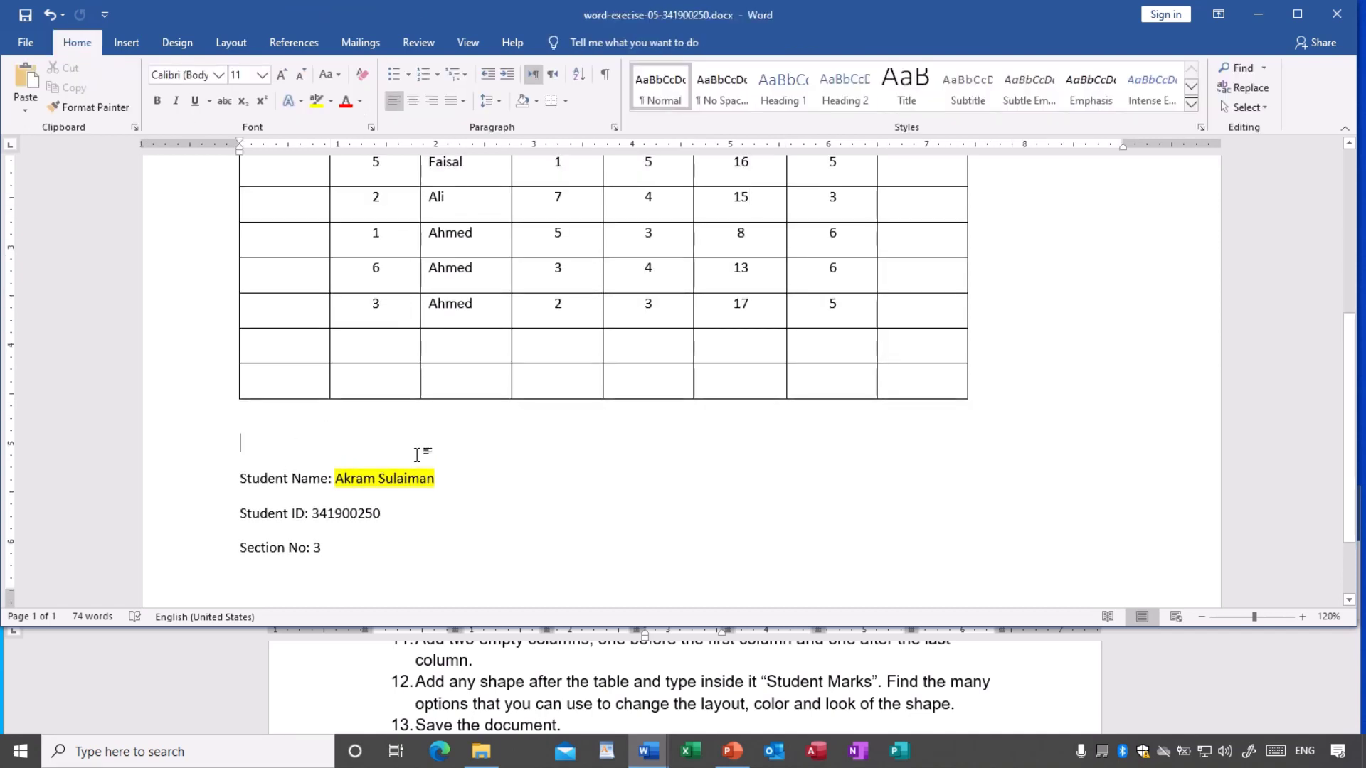
pyautogui.press('Return')
pyautogui.scroll(-3, 524, 484)
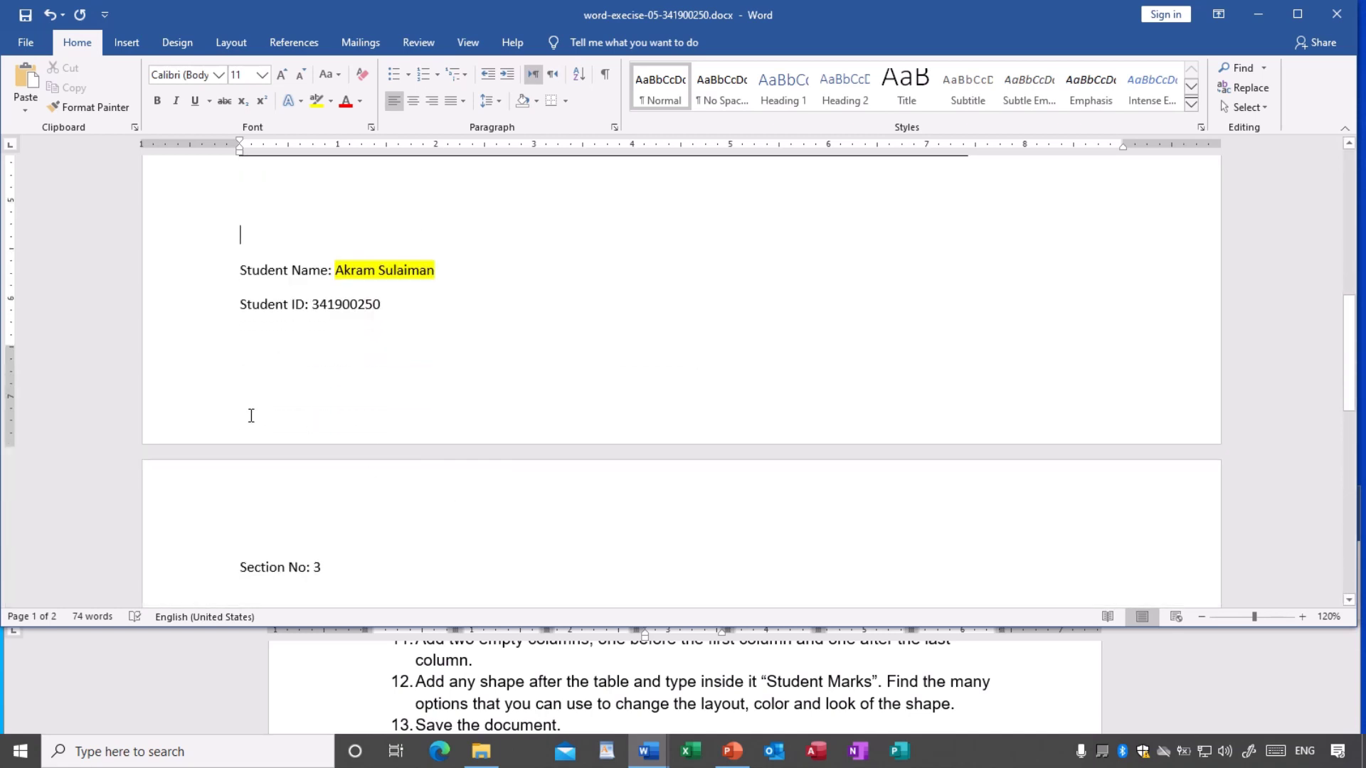
pyautogui.moveTo(12, 348); pyautogui.dragTo(12, 395)
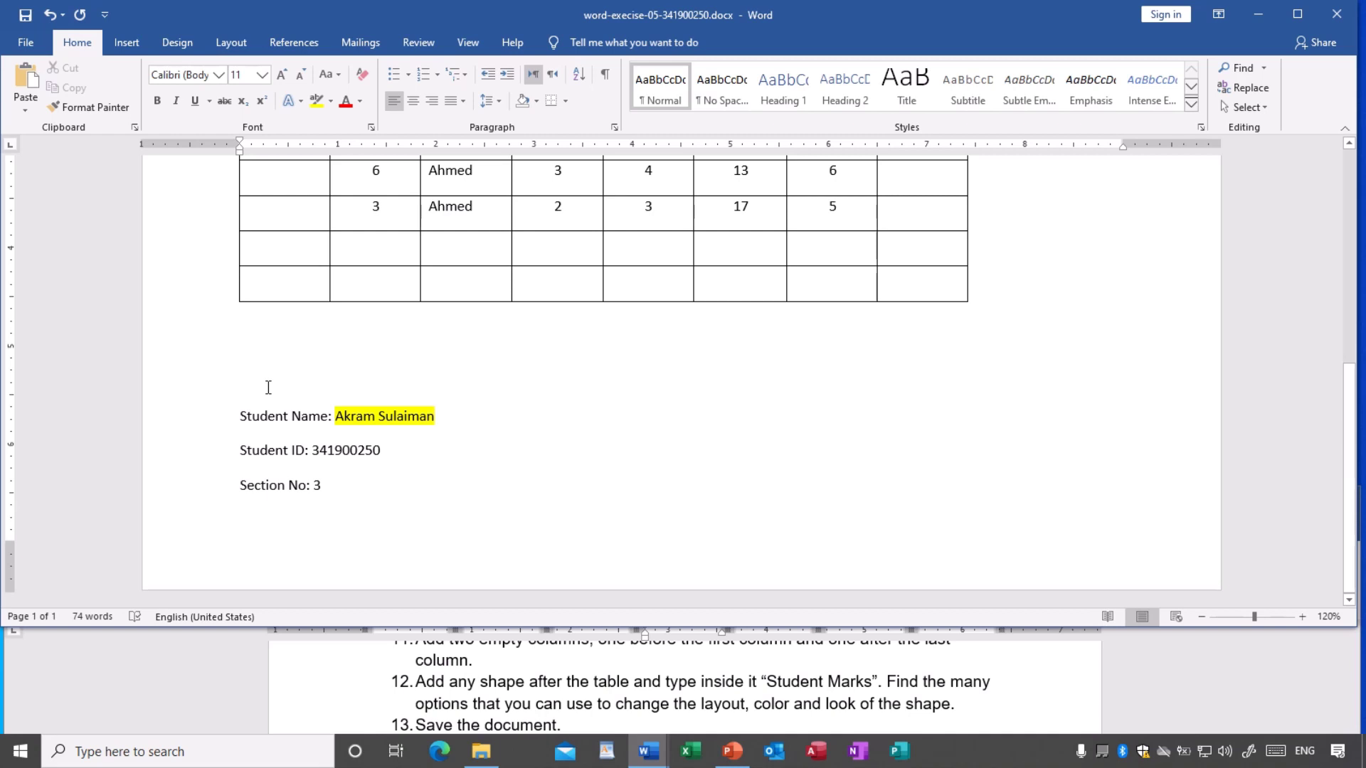
pyautogui.click(268, 387)
pyautogui.press('Return')
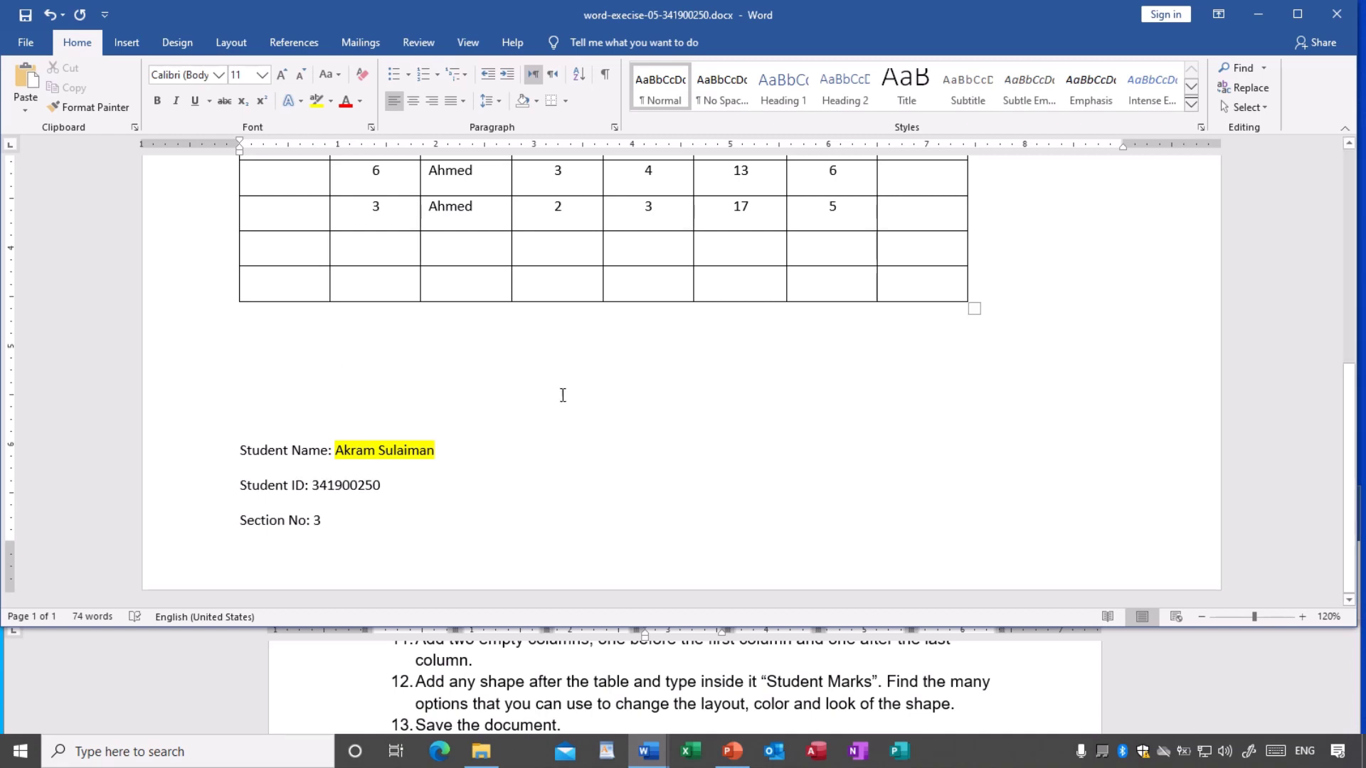
pyautogui.scroll(3, 561, 396)
pyautogui.click(436, 437)
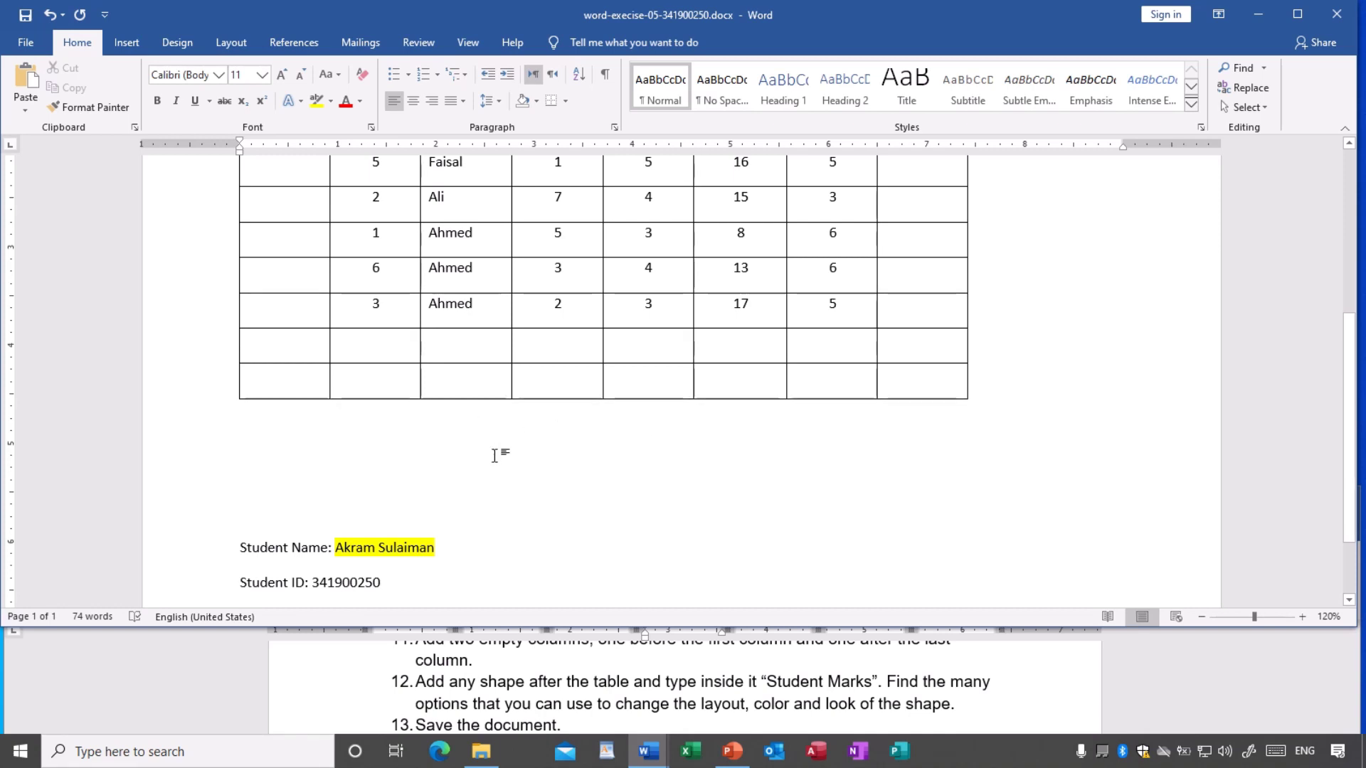
# - Pick the Scroll: Horizontal shape from Stars and Banners in the Shapes gallery
pyautogui.click(126, 44)
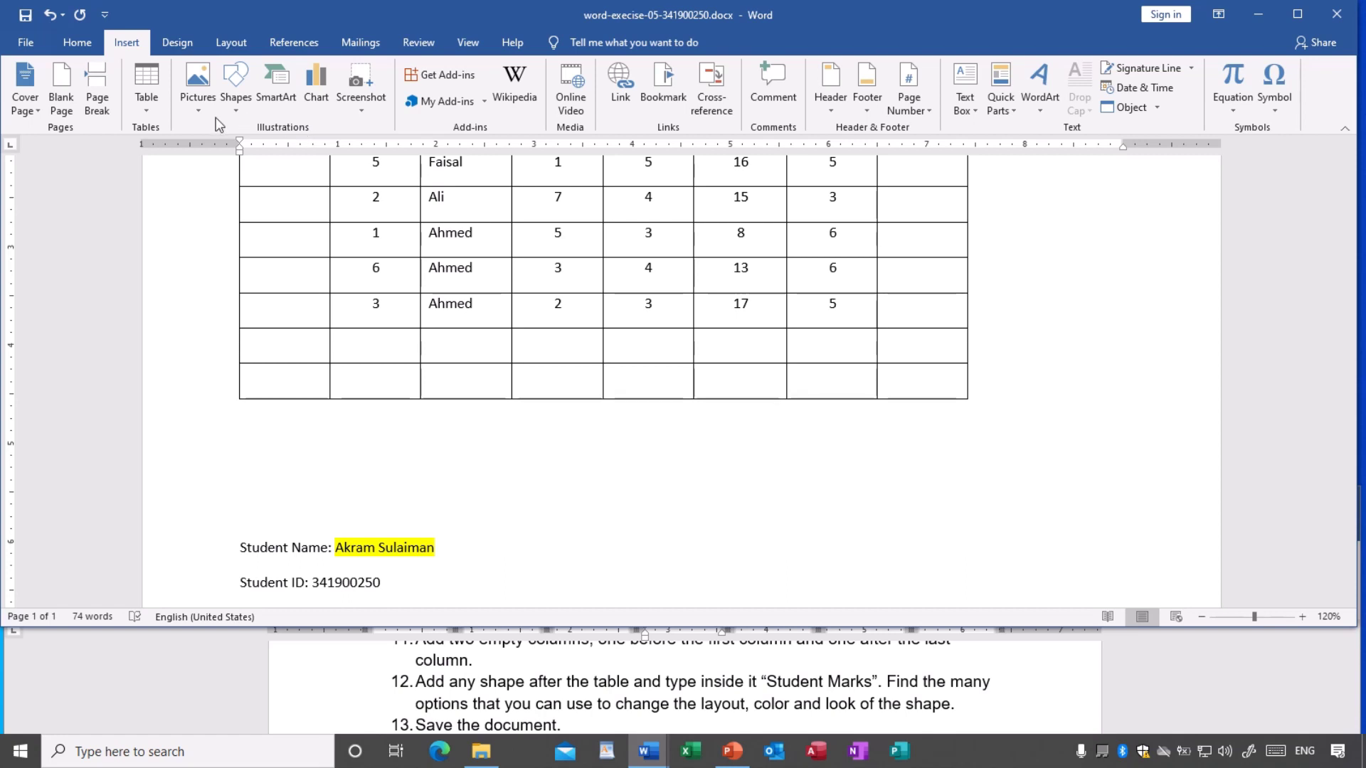
pyautogui.click(237, 100)
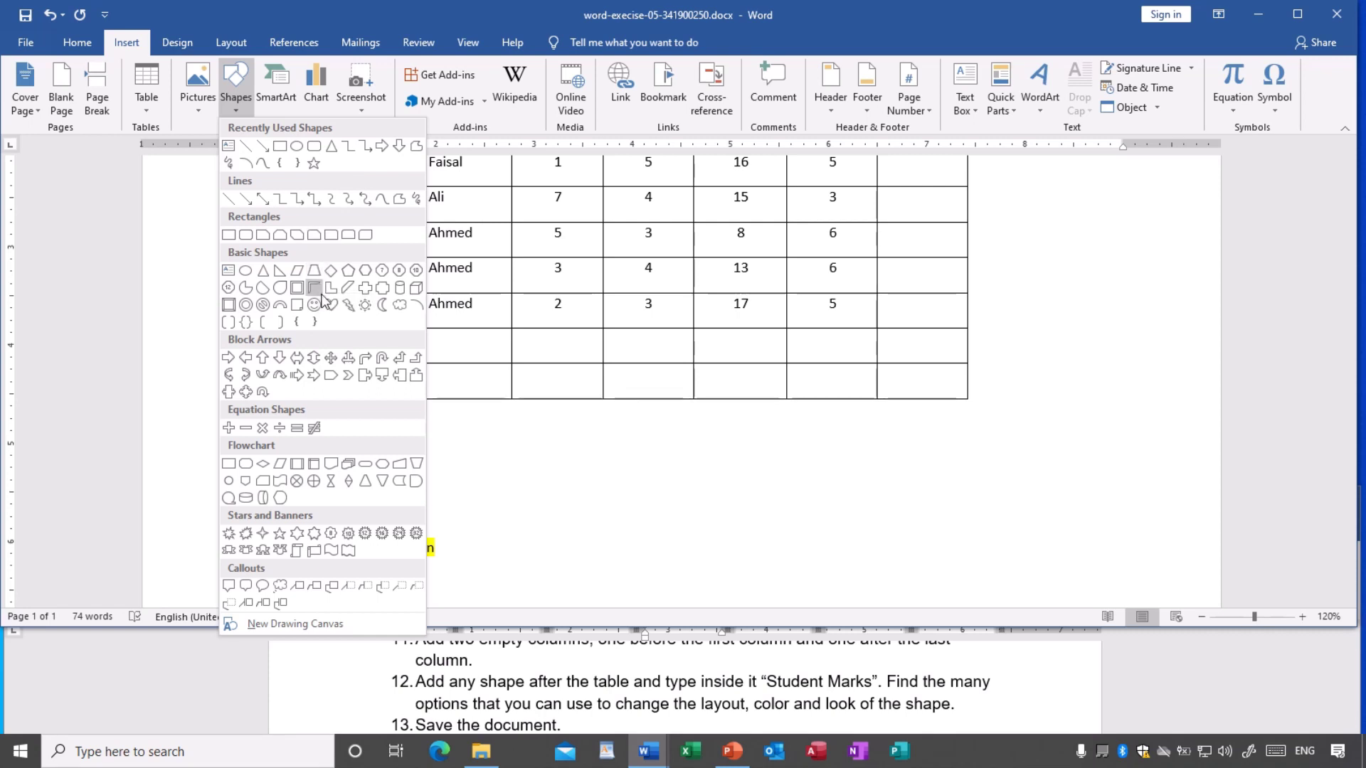
pyautogui.click(314, 552)
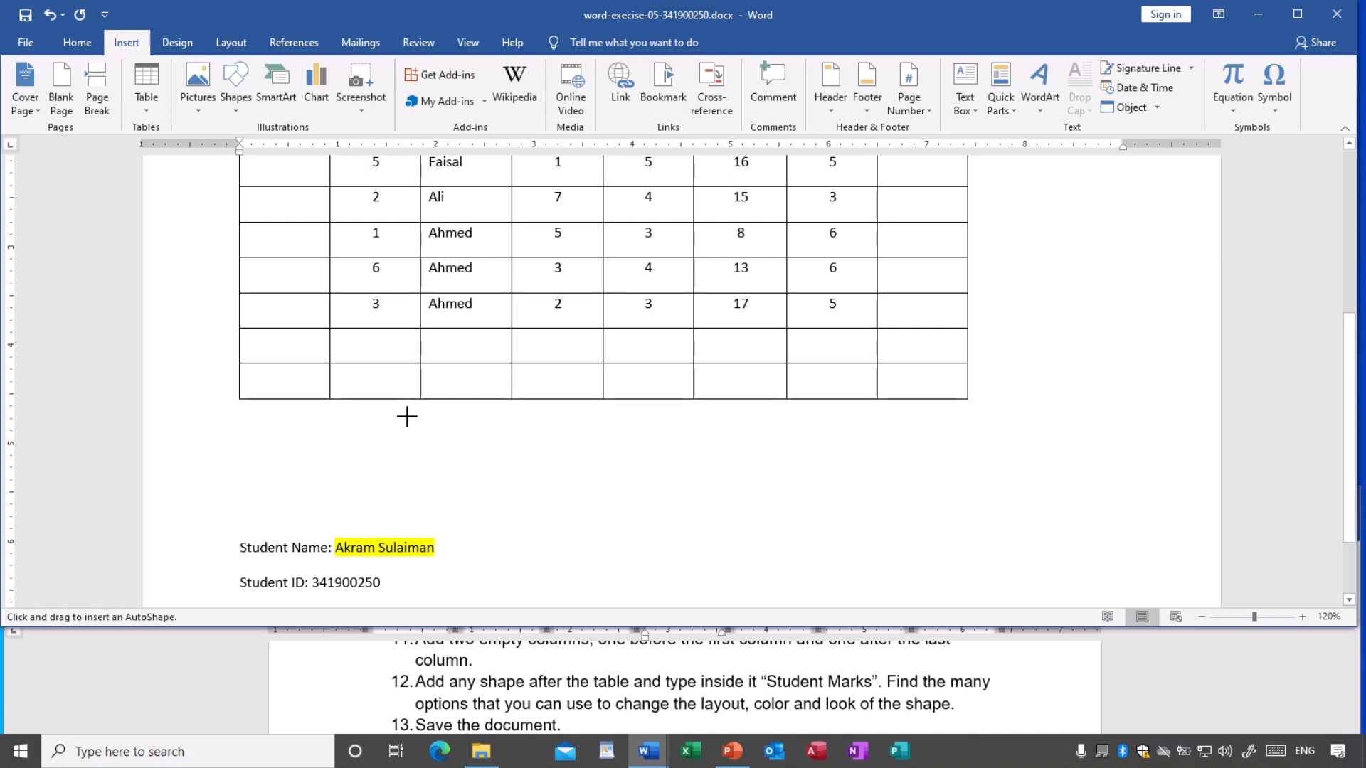
# - Draw the horizontal scroll banner across the space below the marks table
pyautogui.moveTo(406, 412); pyautogui.dragTo(805, 522)
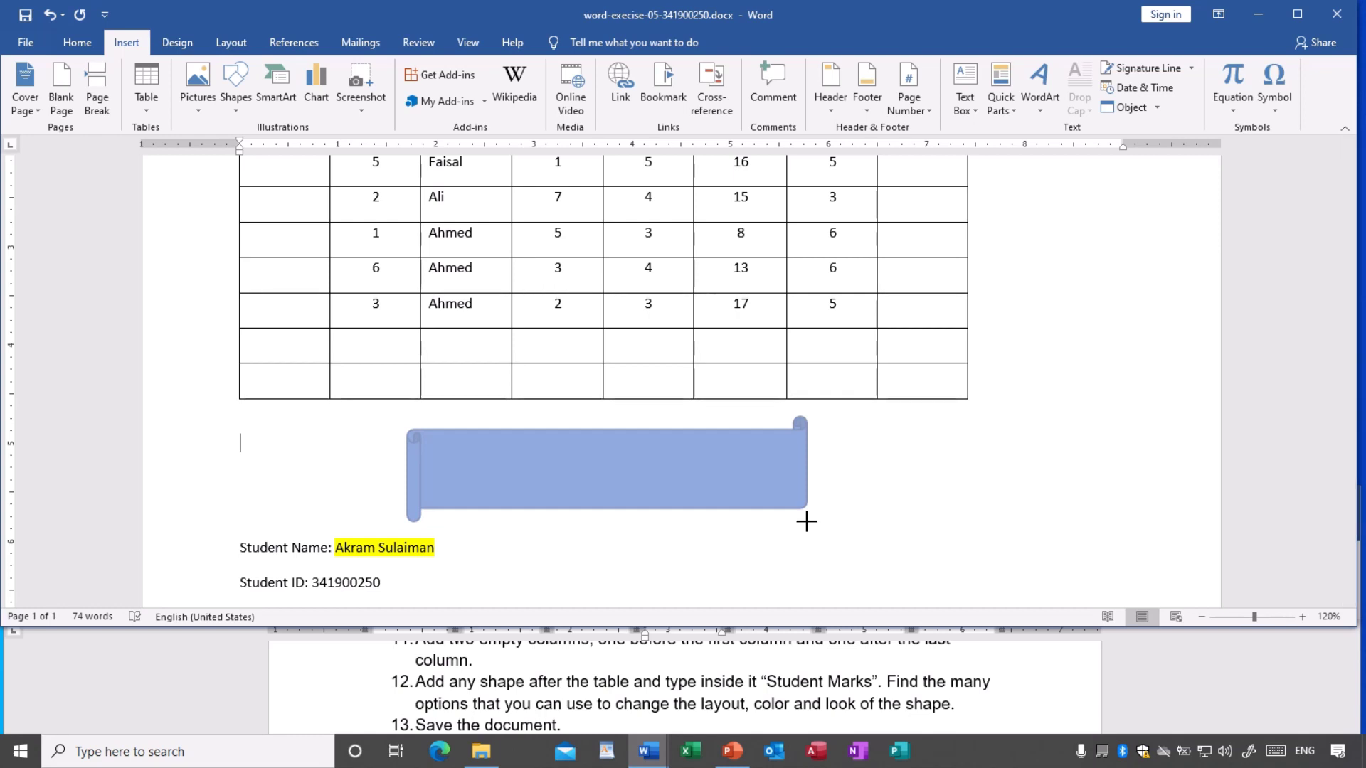
pyautogui.moveTo(806, 522); pyautogui.dragTo(807, 521)
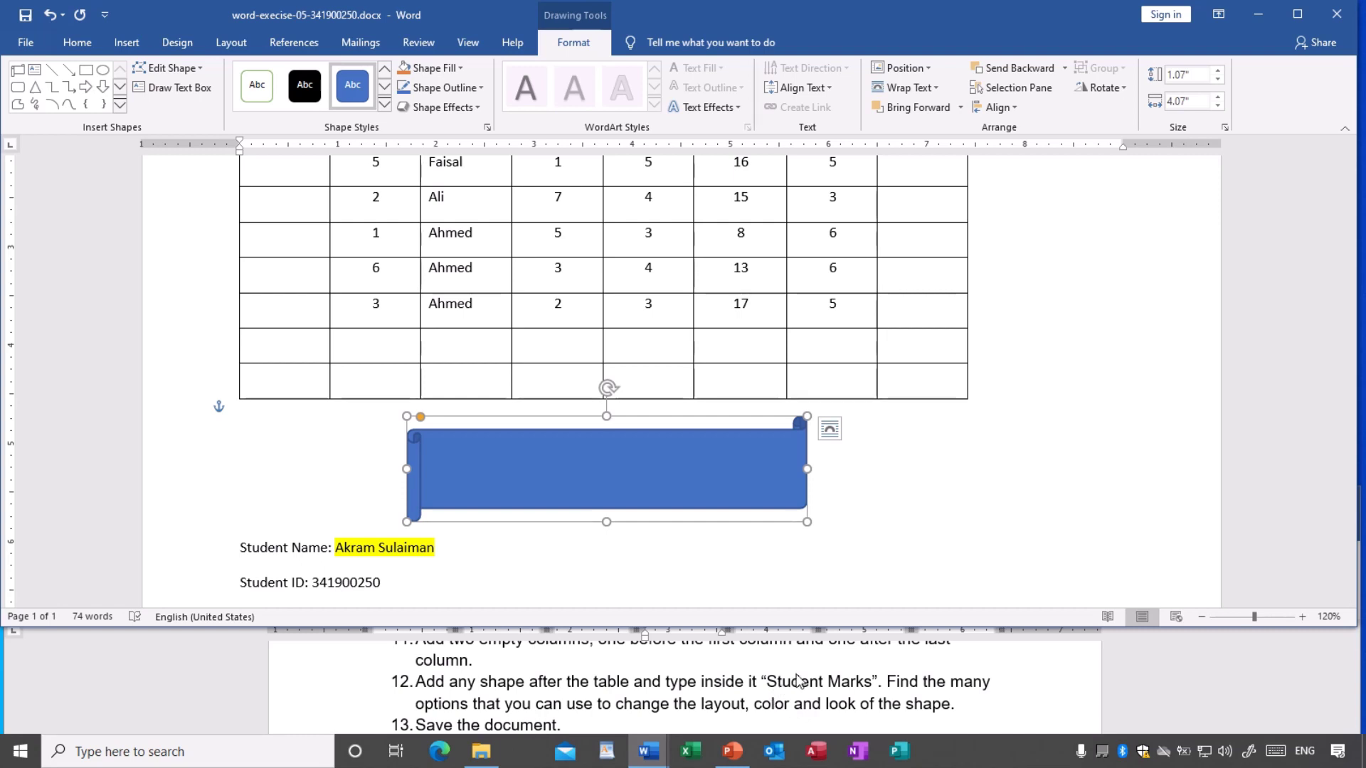
# - Add the text 'Student Marks' inside the banner and select it
pyautogui.rightClick(605, 458)
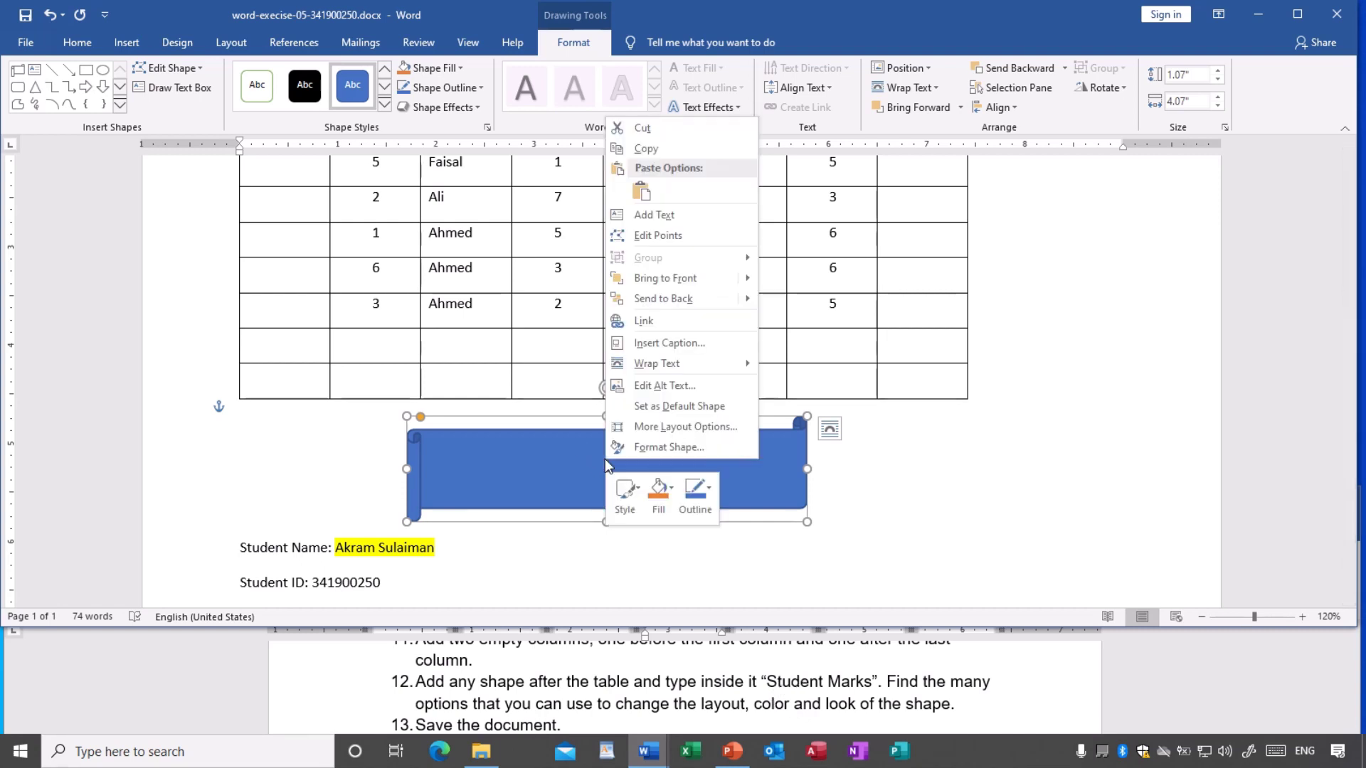
pyautogui.click(665, 215)
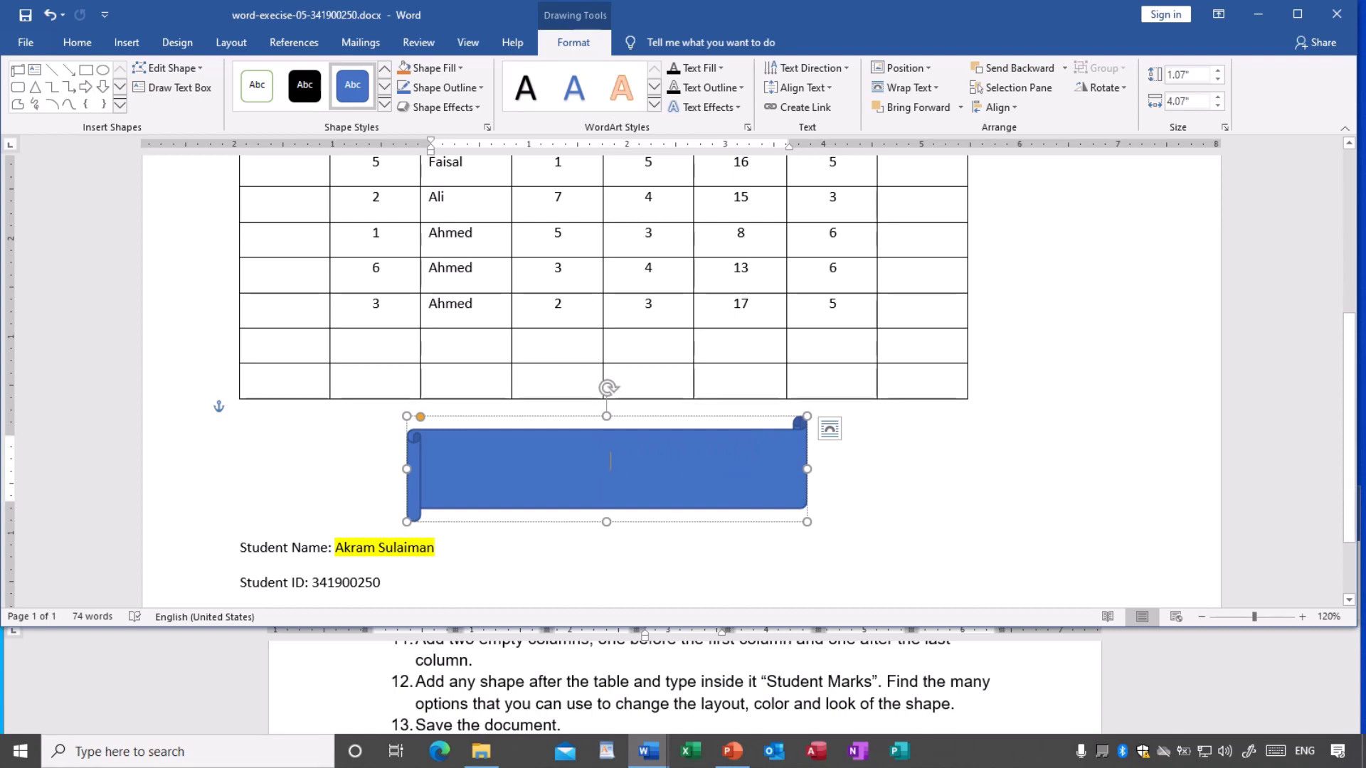
pyautogui.write('Stud')
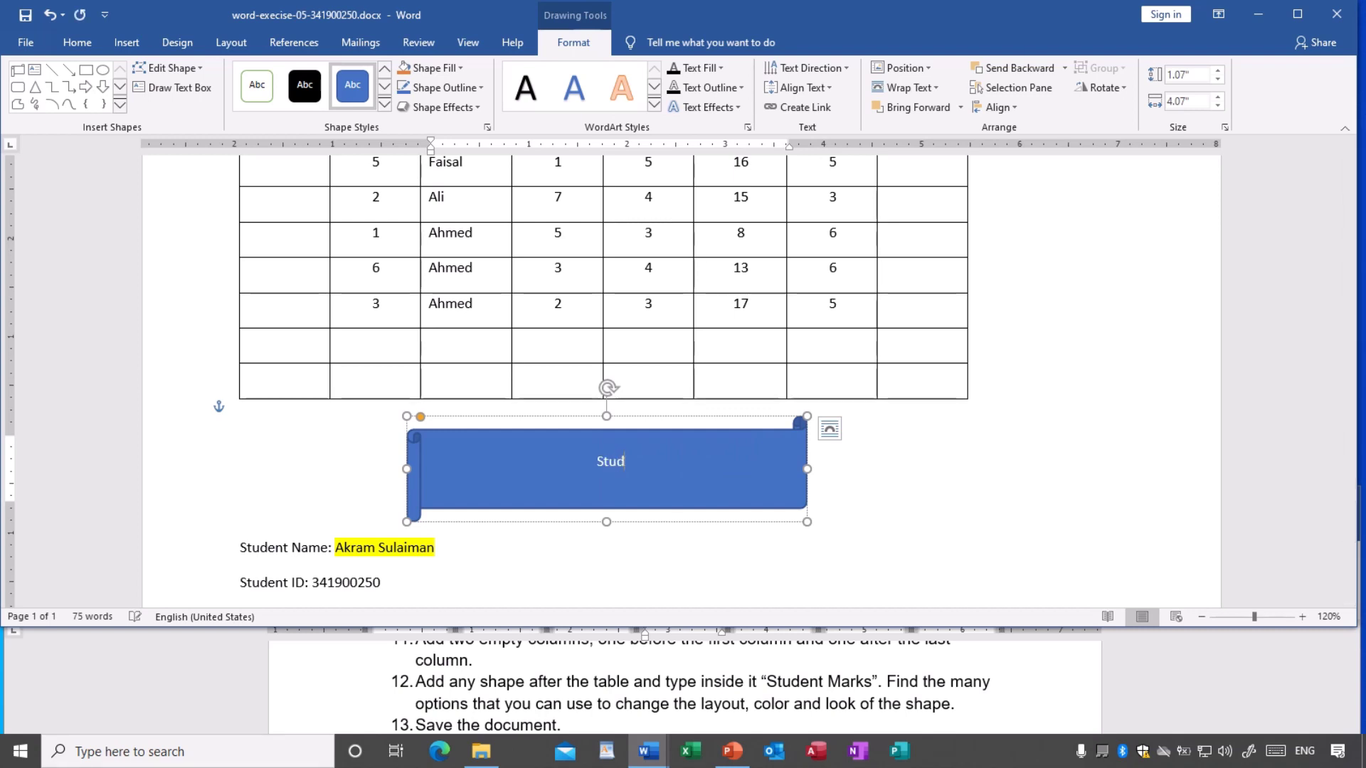
pyautogui.write('ent Marks')
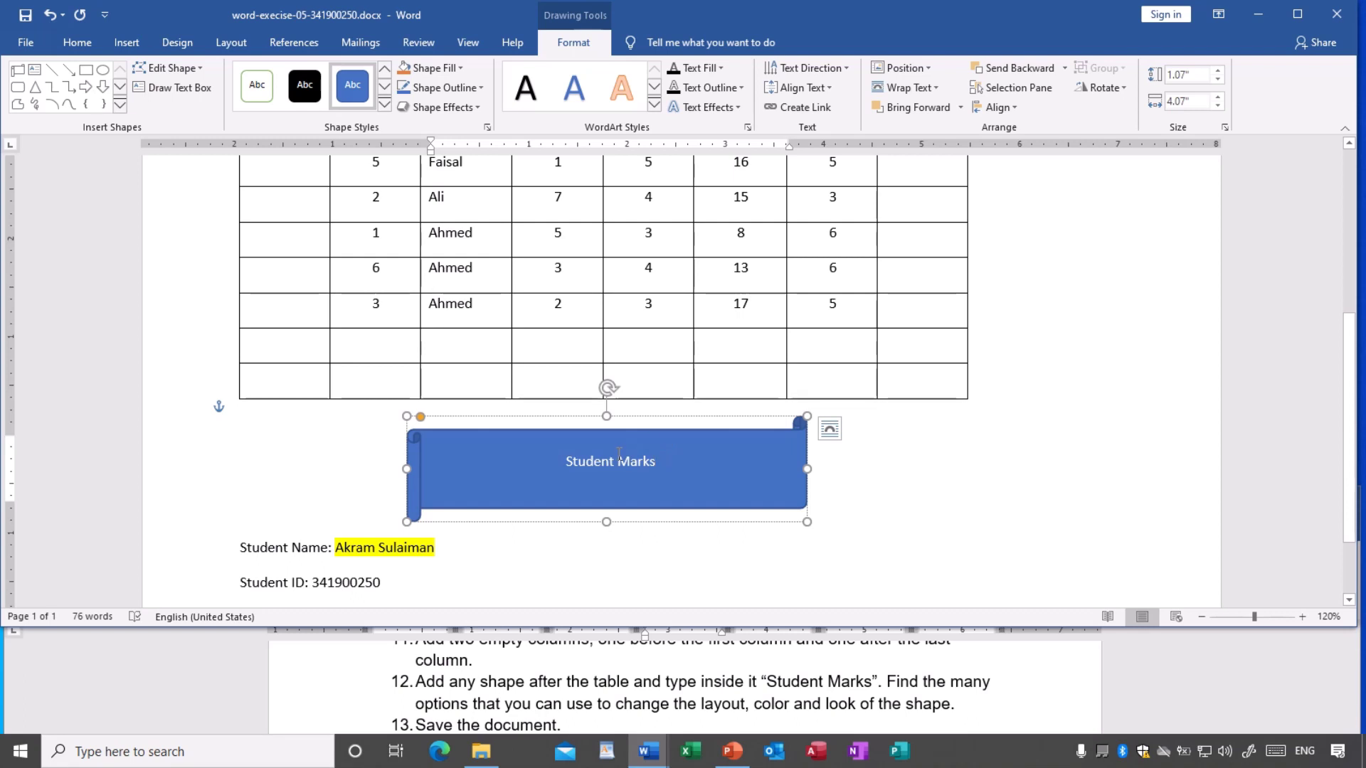
pyautogui.click(567, 460)
pyautogui.moveTo(590, 456); pyautogui.dragTo(665, 461)
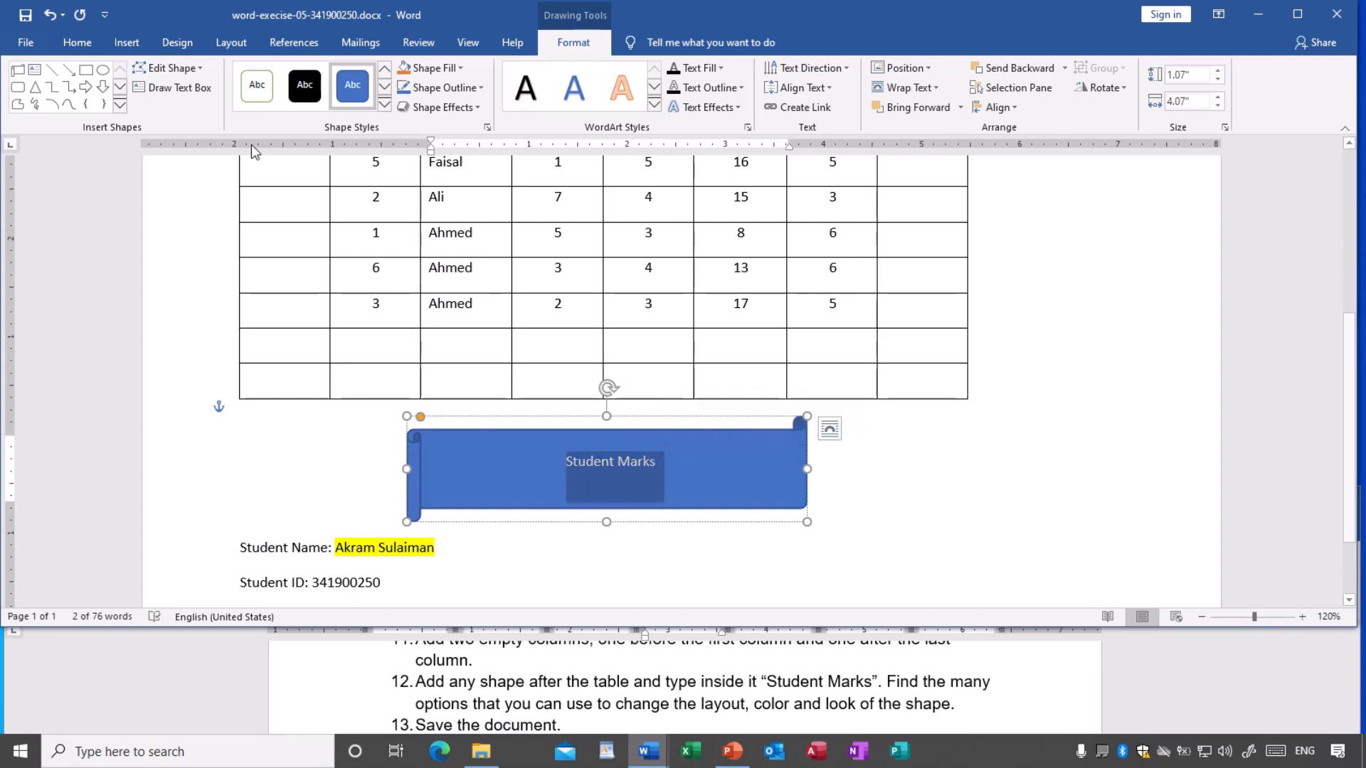
# - Set the banner's 'Student Marks' text to 18 pt font size
pyautogui.click(78, 44)
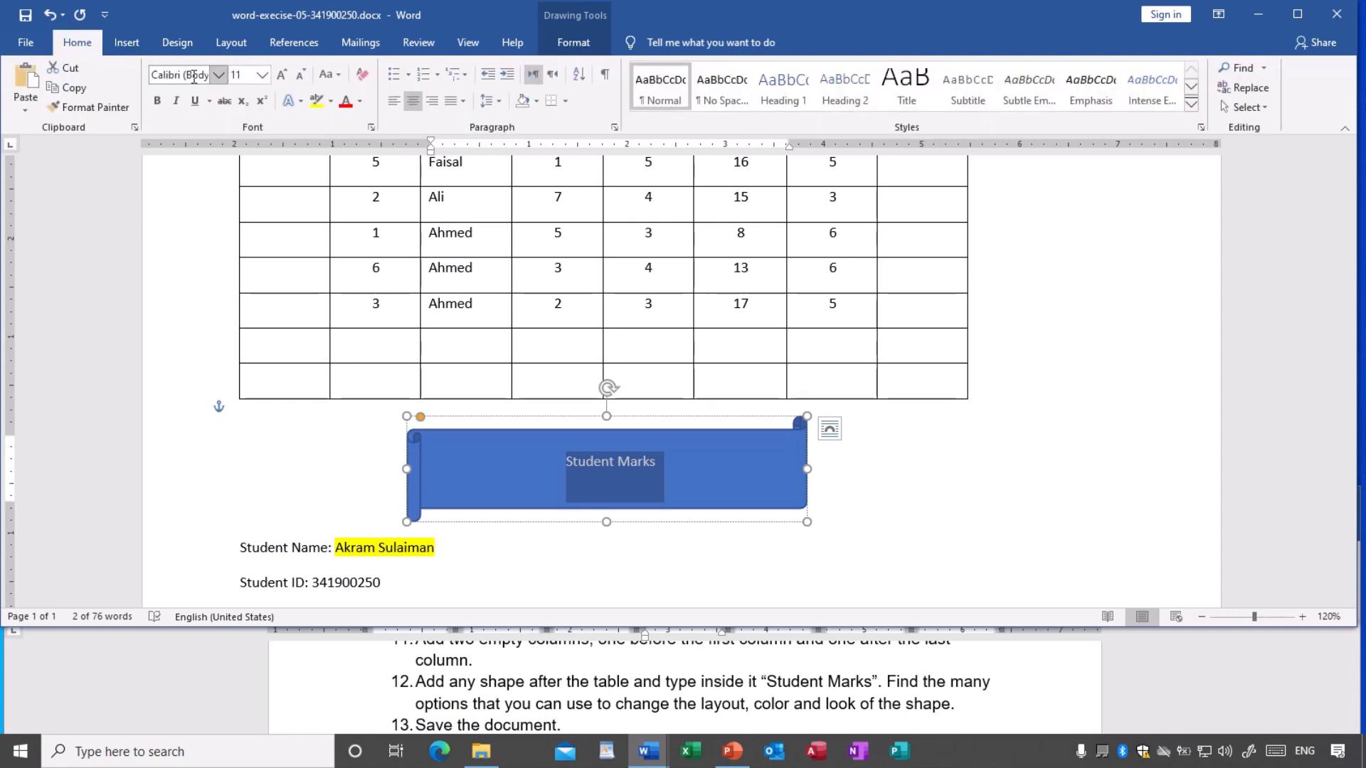
pyautogui.click(260, 75)
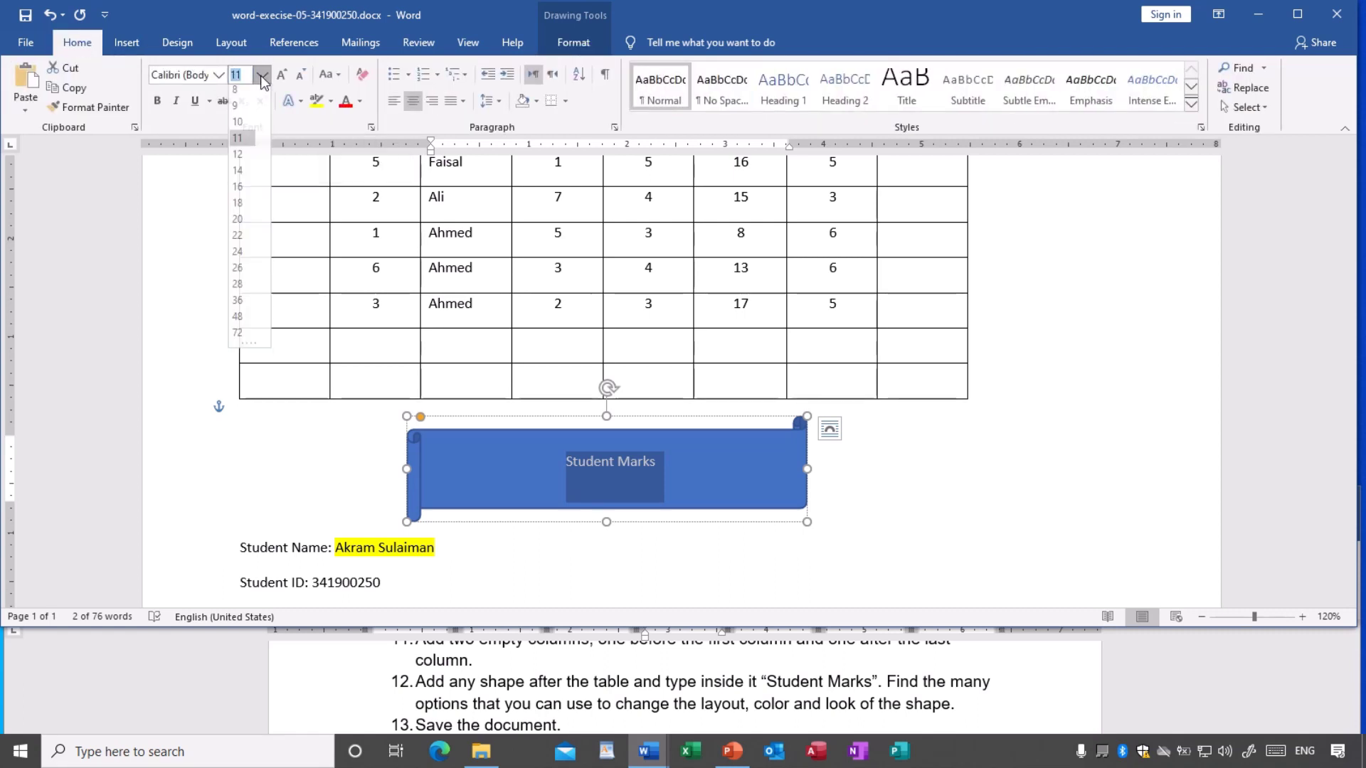
pyautogui.click(238, 207)
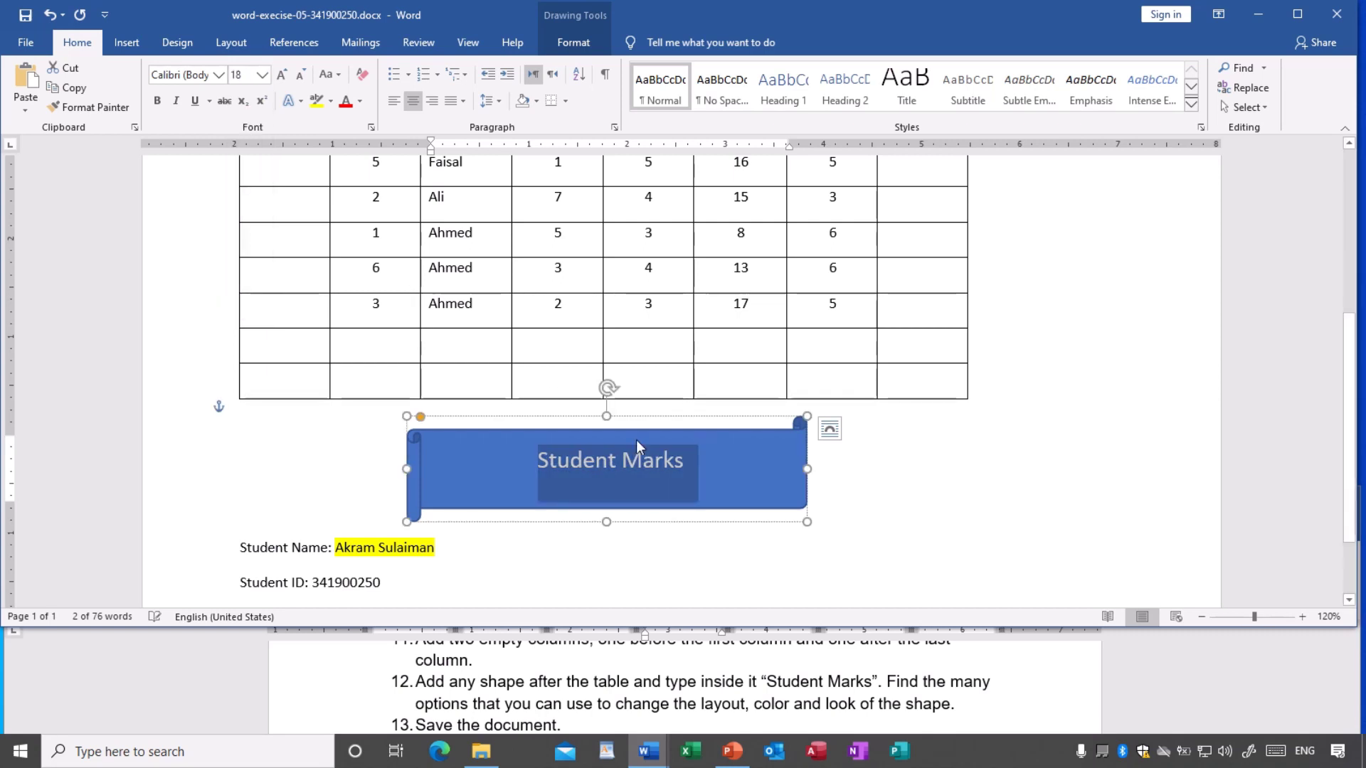
pyautogui.click(699, 468)
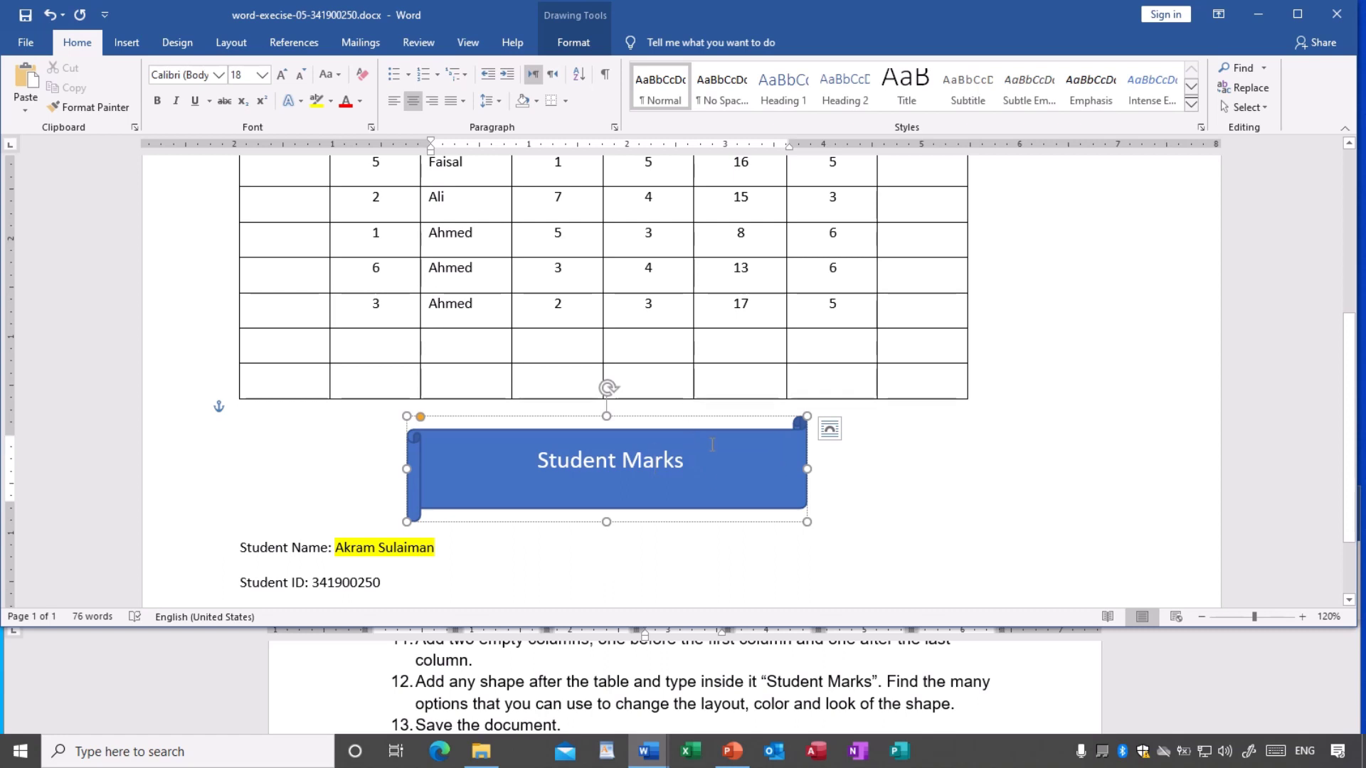
pyautogui.click(566, 42)
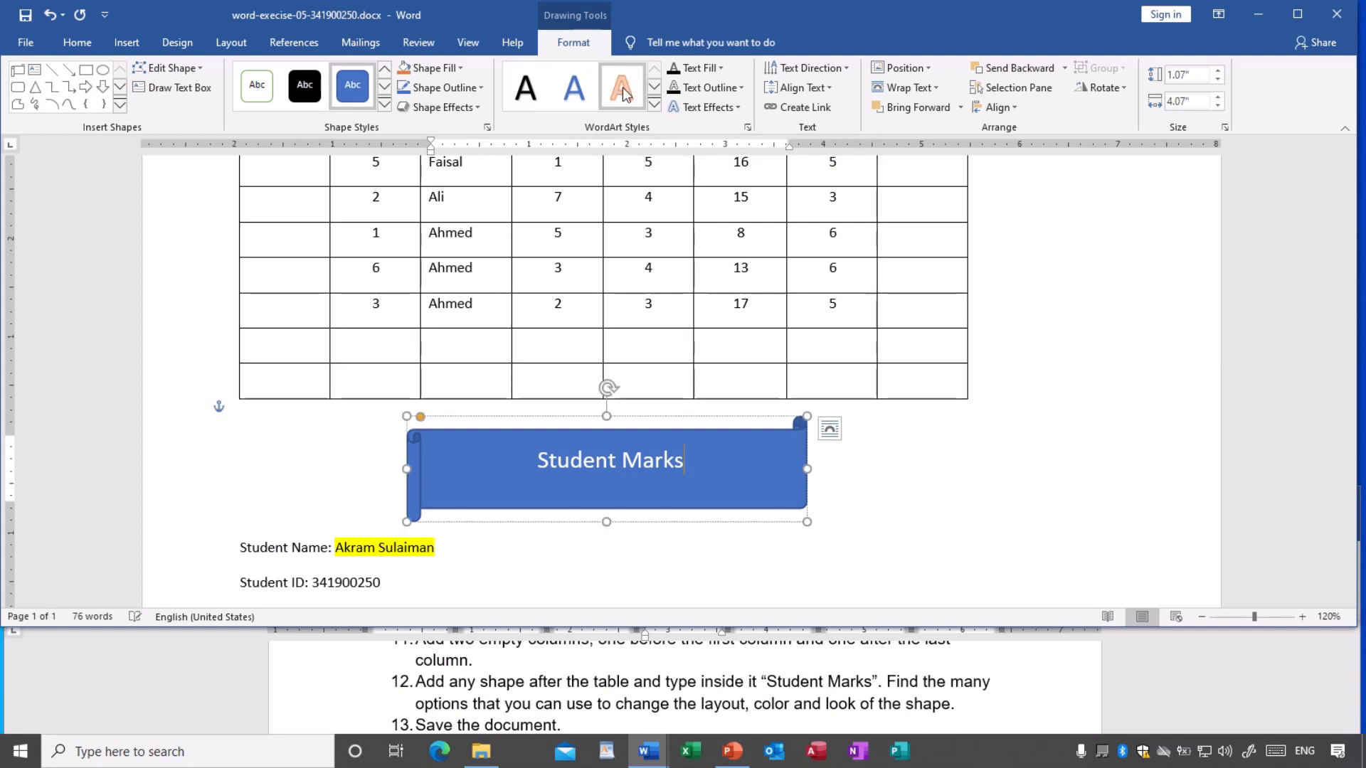
# - Apply the green shape style to the scroll banner
pyautogui.click(662, 421)
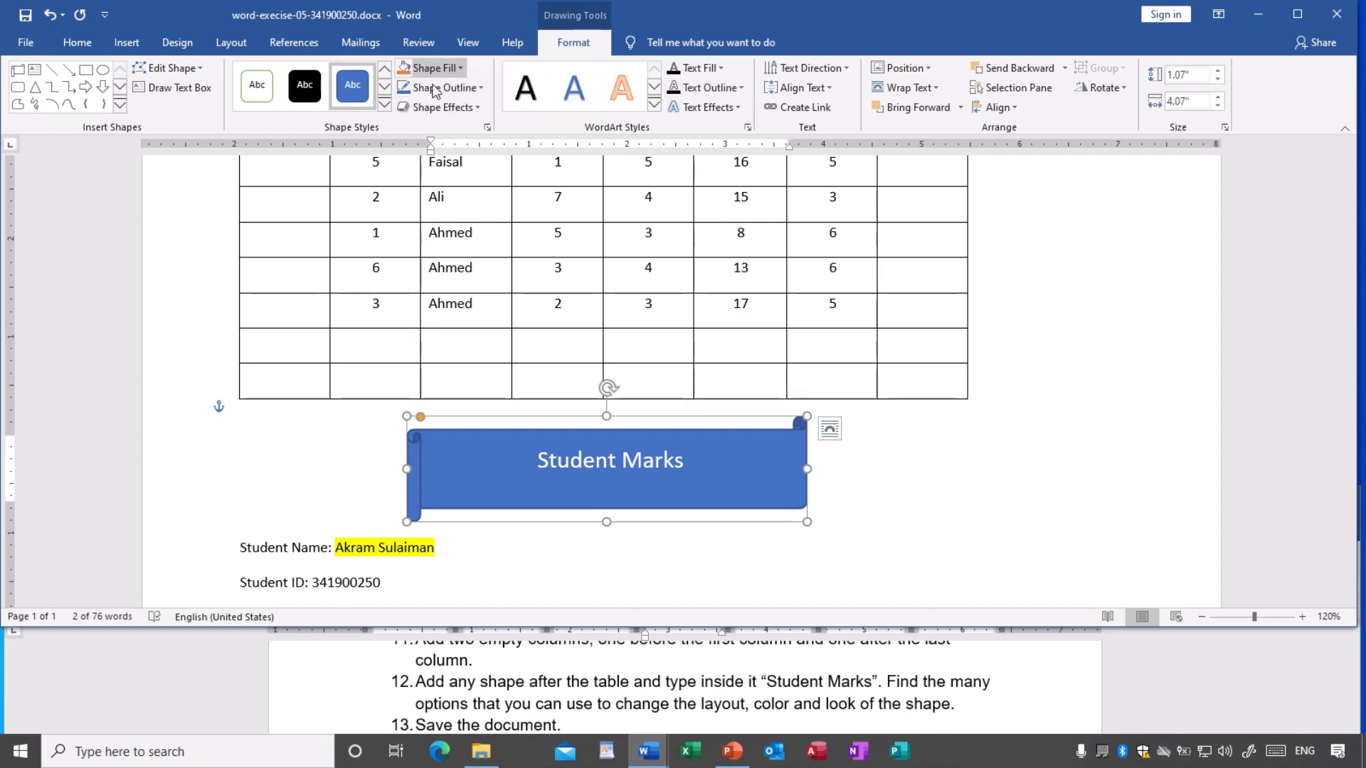
pyautogui.click(384, 104)
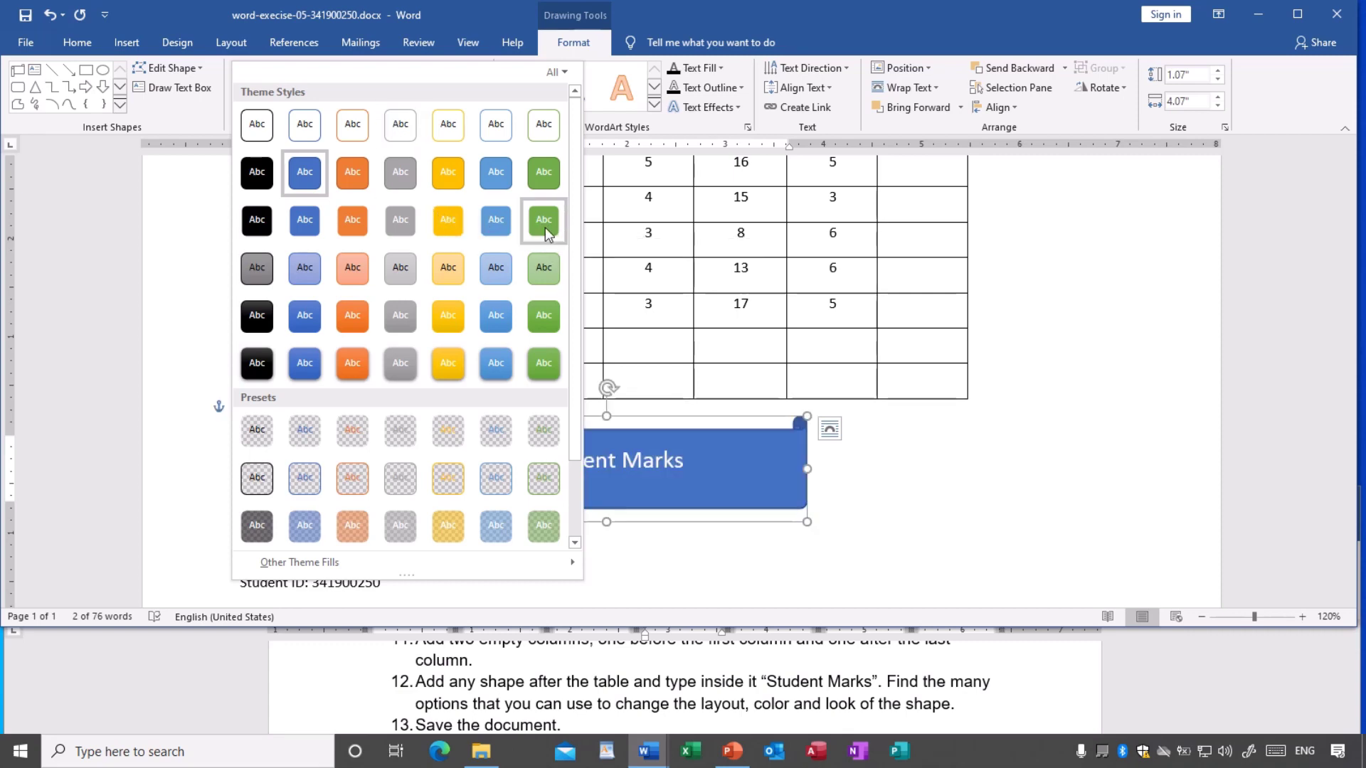
pyautogui.press('Escape')
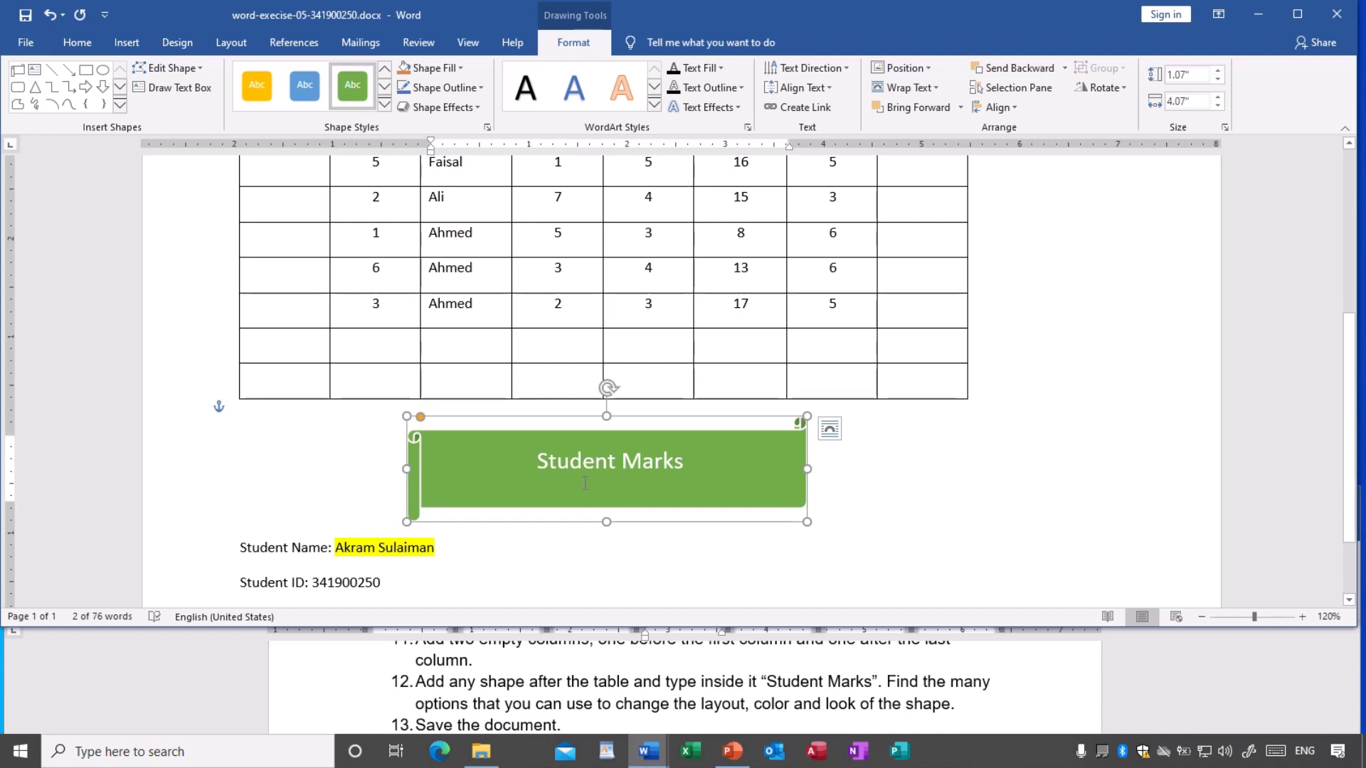
# - Give 'Student Marks' the orange-outlined white WordArt style with shadow
pyautogui.click(585, 475)
pyautogui.moveTo(538, 462); pyautogui.dragTo(684, 466)
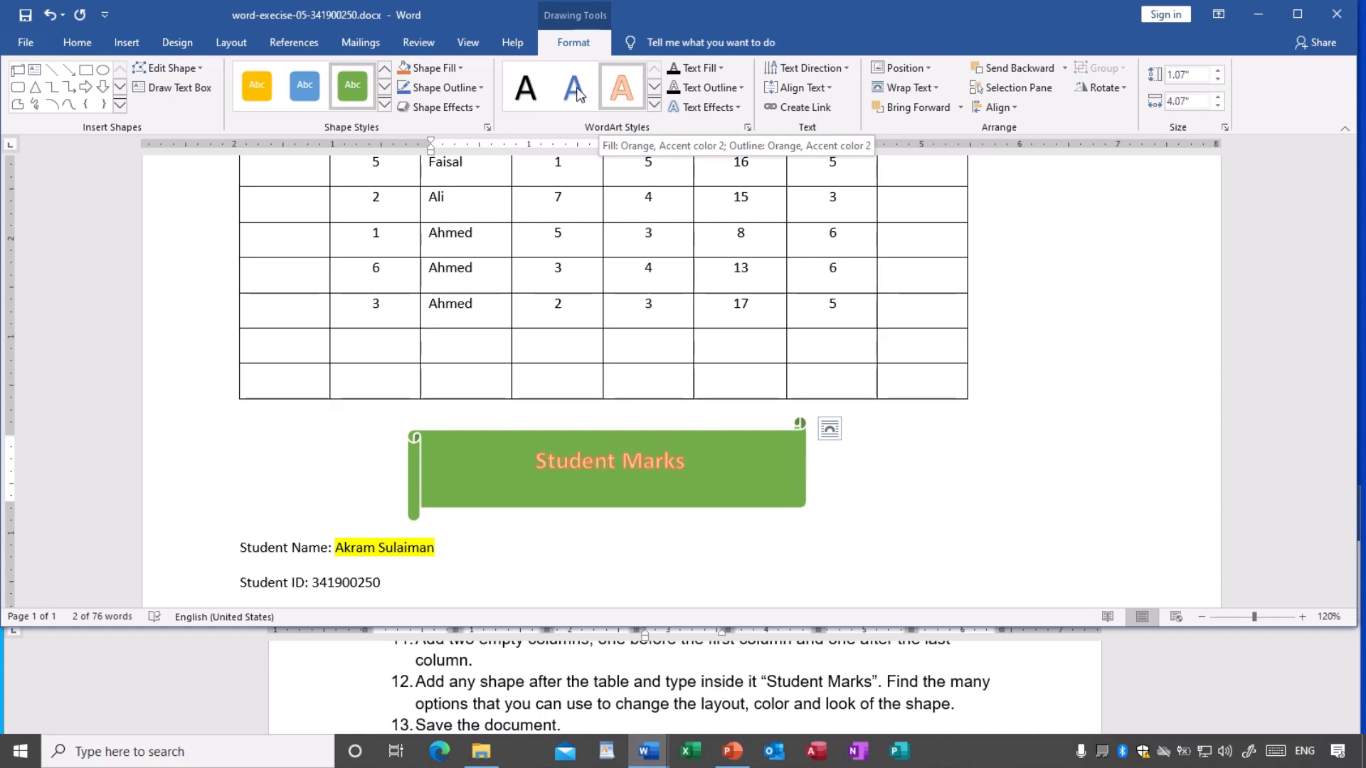
pyautogui.click(653, 107)
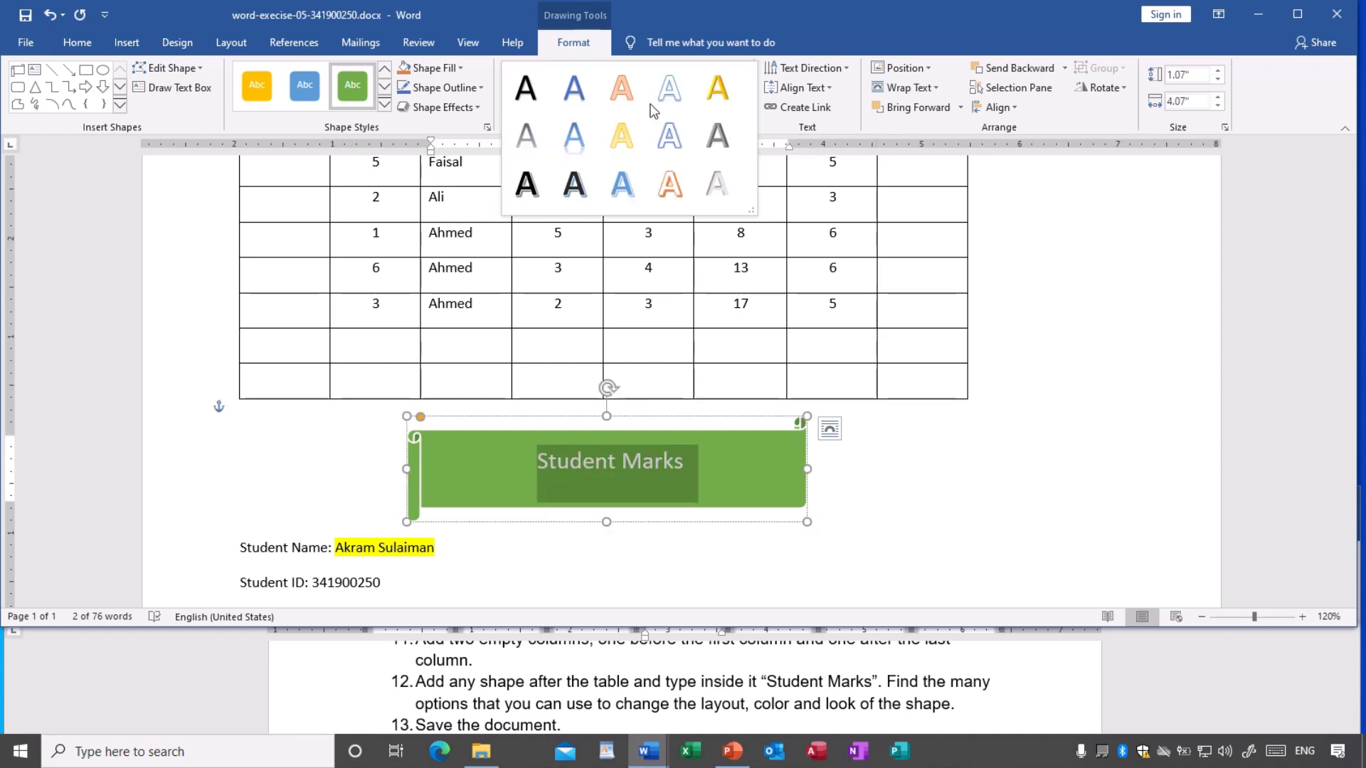
pyautogui.click(669, 184)
pyautogui.click(680, 479)
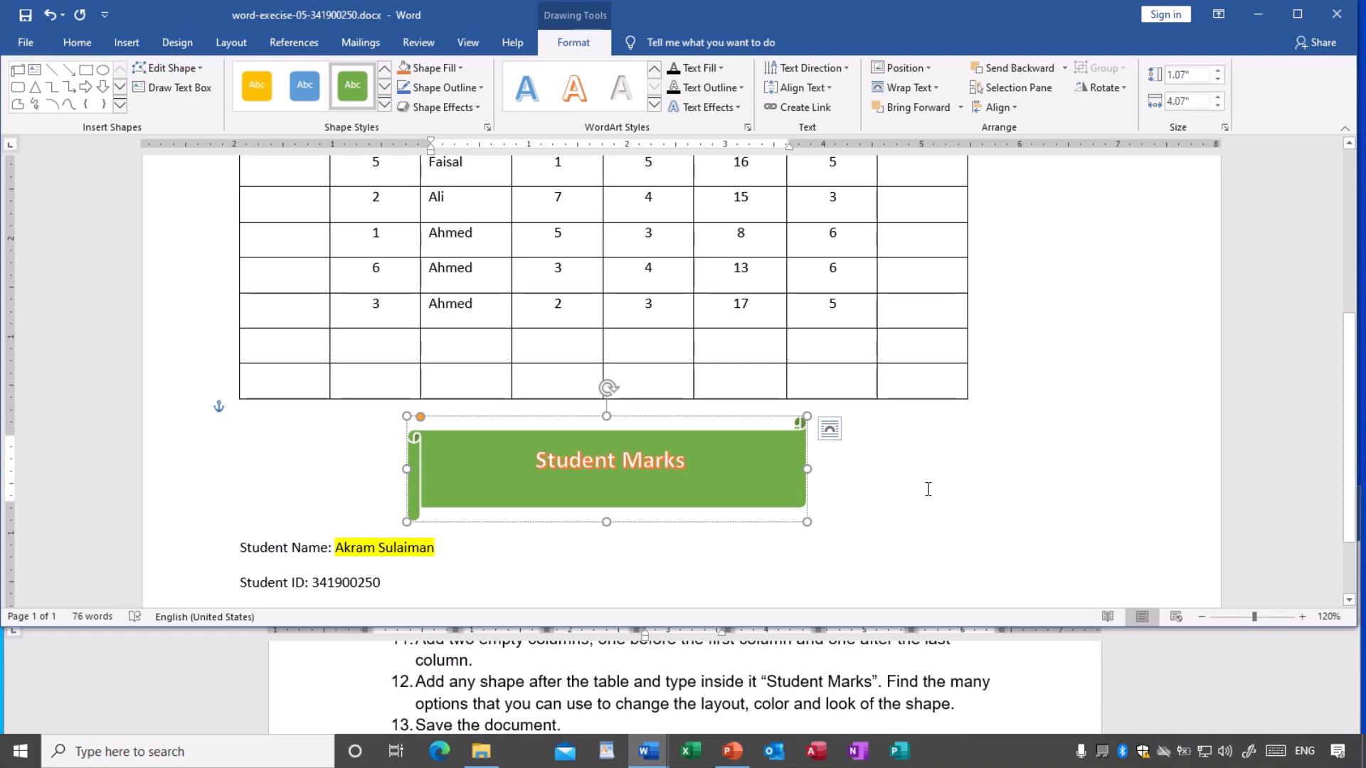
# - Deselect the green banner and save the finished document
pyautogui.scroll(3, 928, 488)
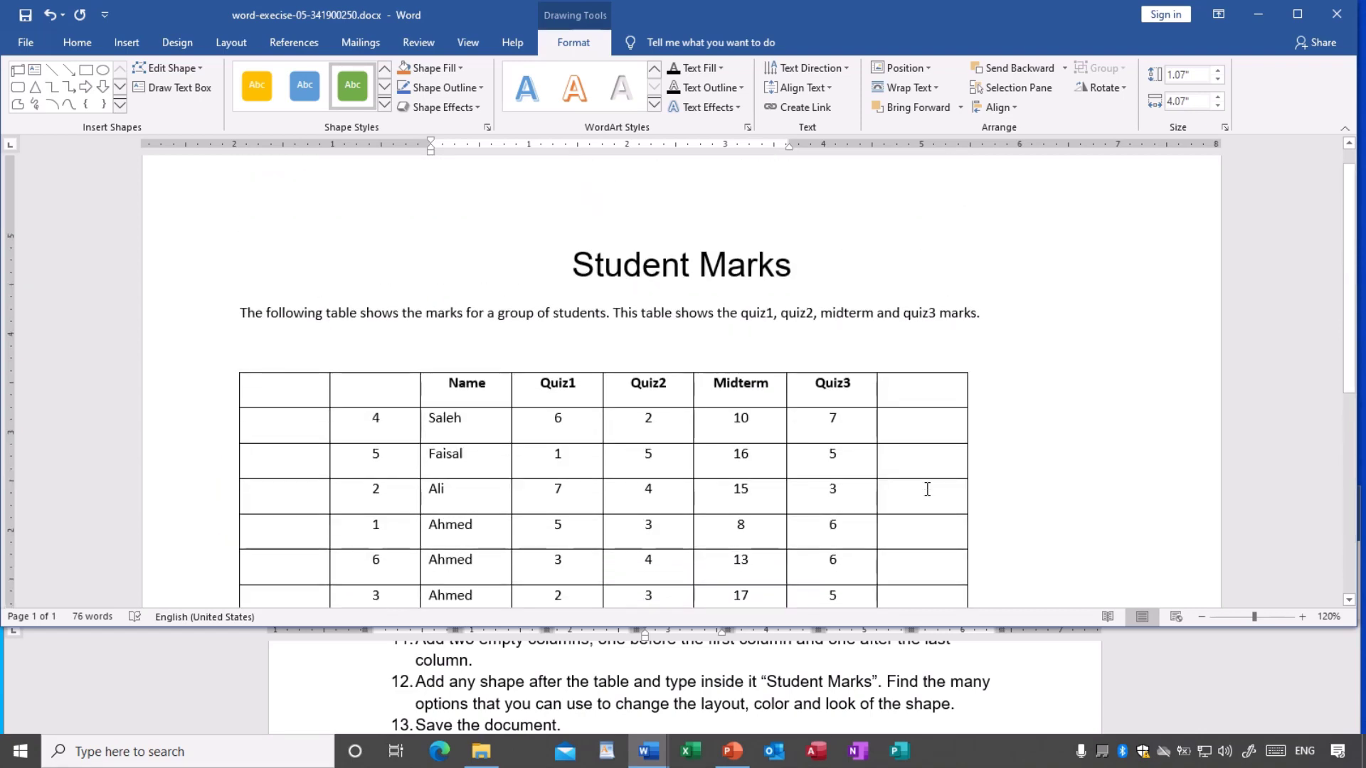
pyautogui.scroll(-3, 927, 488)
pyautogui.scroll(-3, 927, 488)
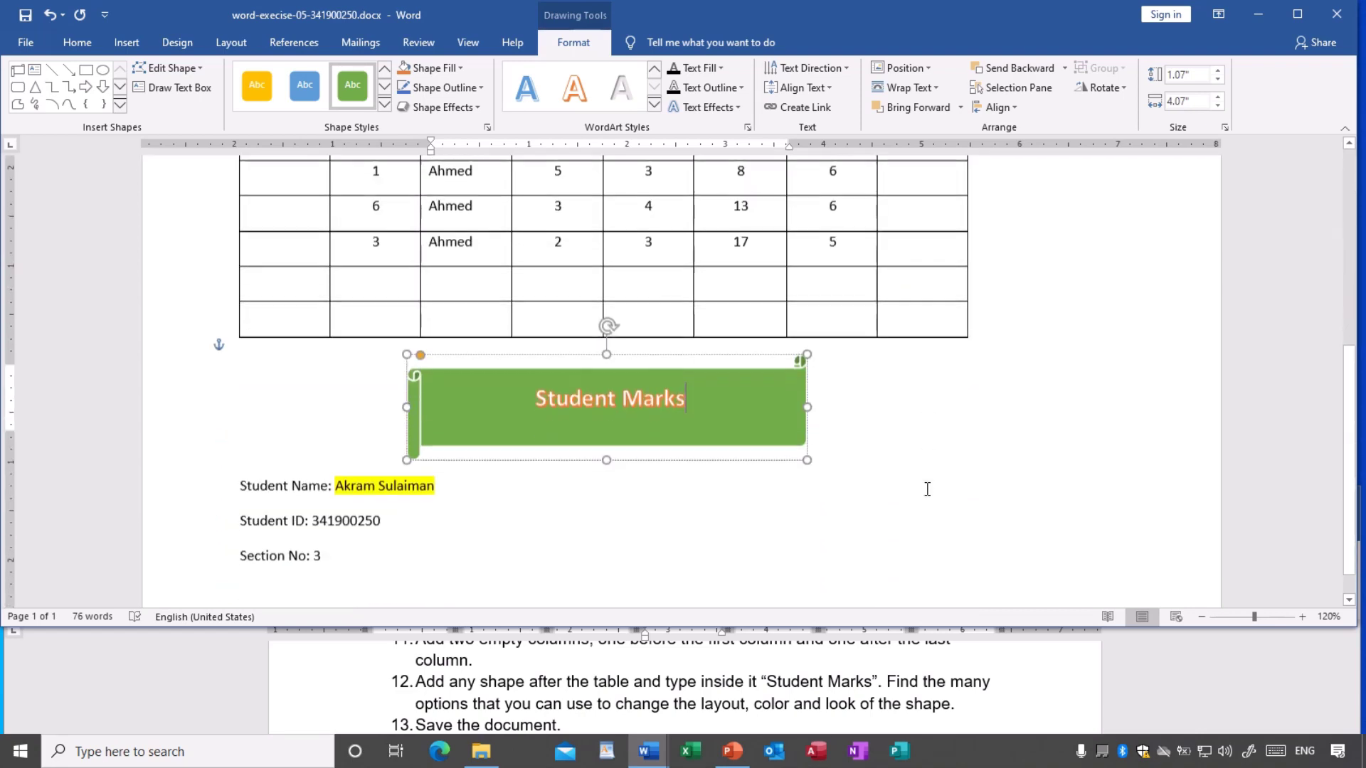
pyautogui.click(634, 541)
pyautogui.scroll(-1, 634, 538)
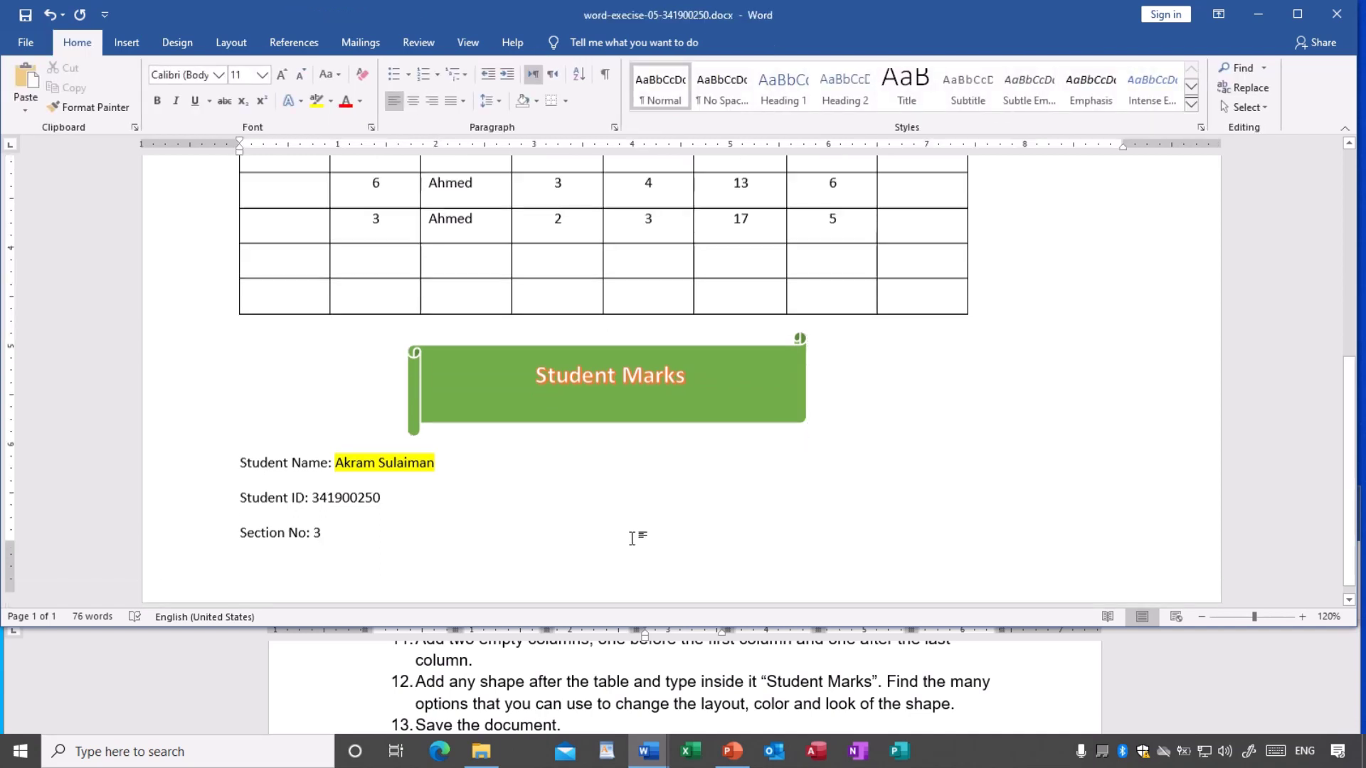
pyautogui.click(23, 22)
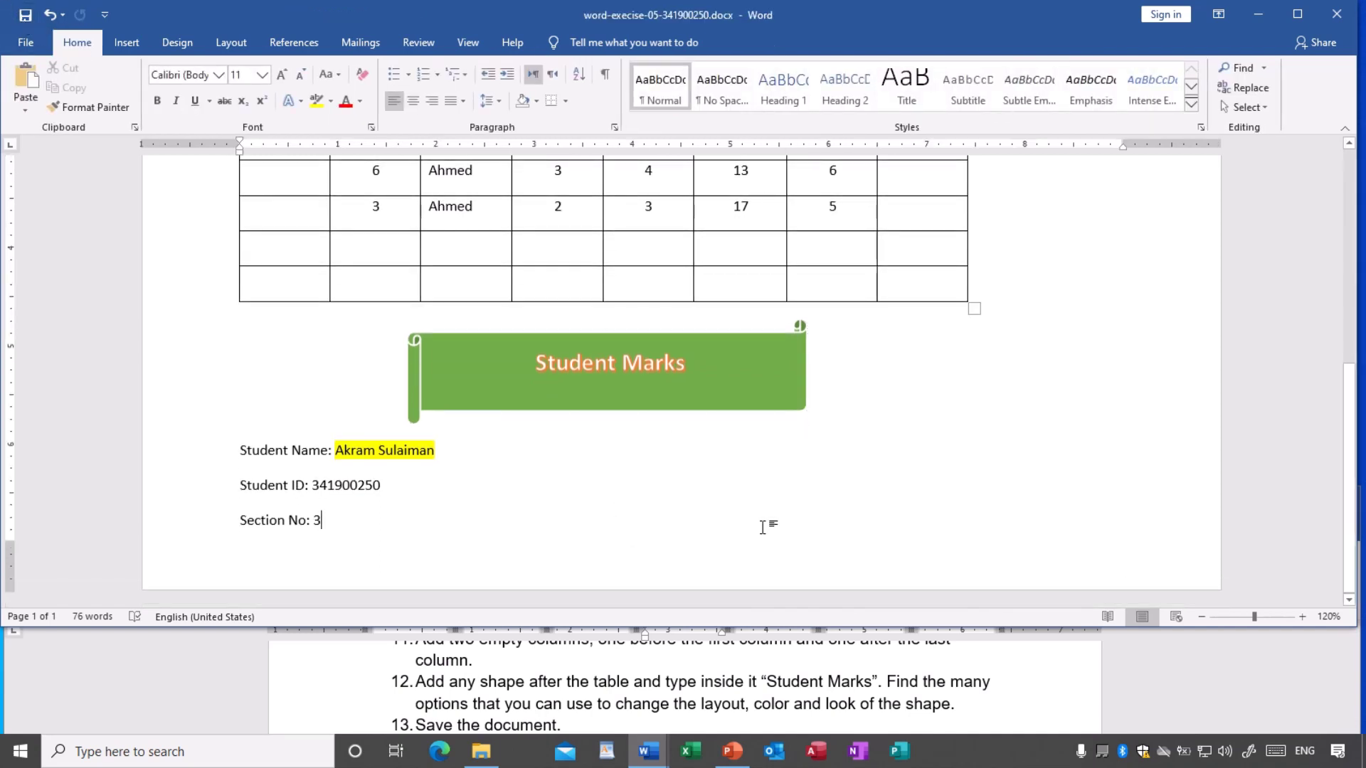
pyautogui.scroll(3, 762, 527)
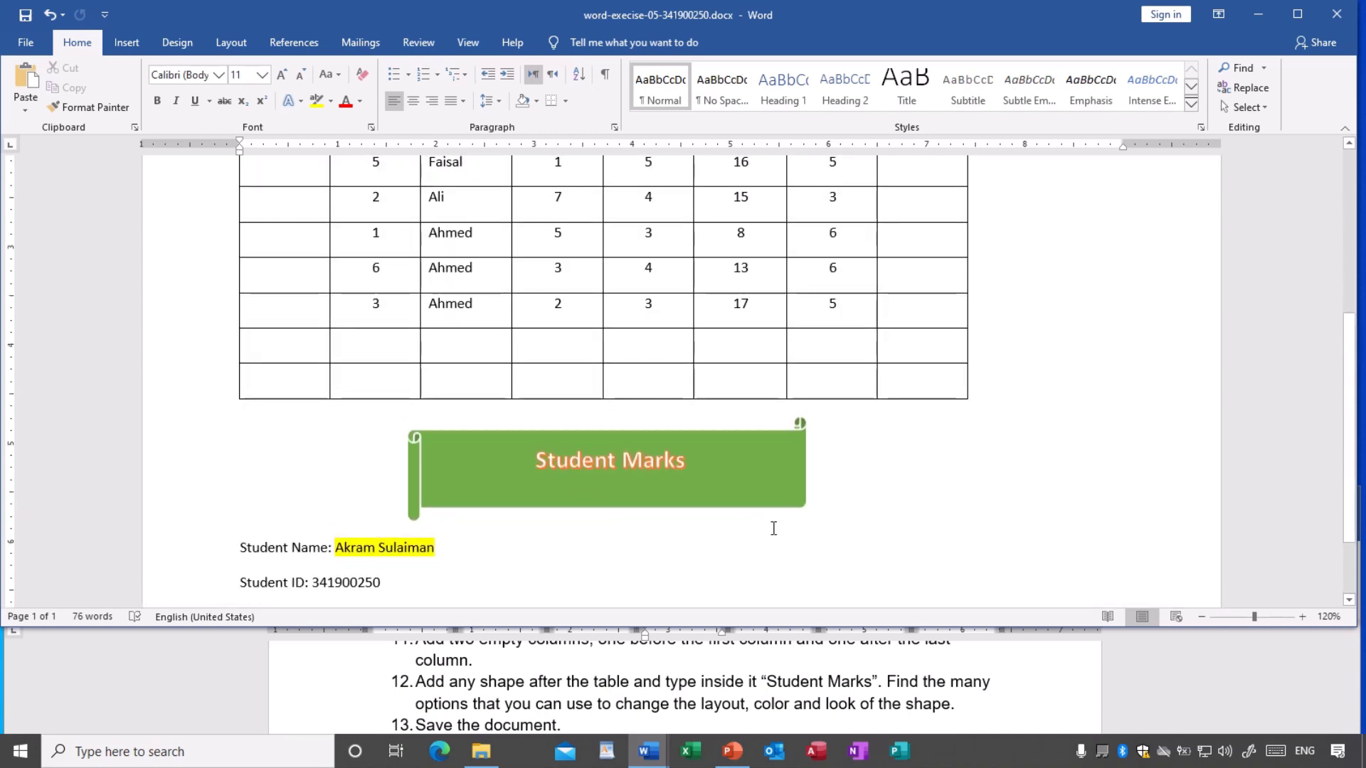
pyautogui.scroll(5, 773, 528)
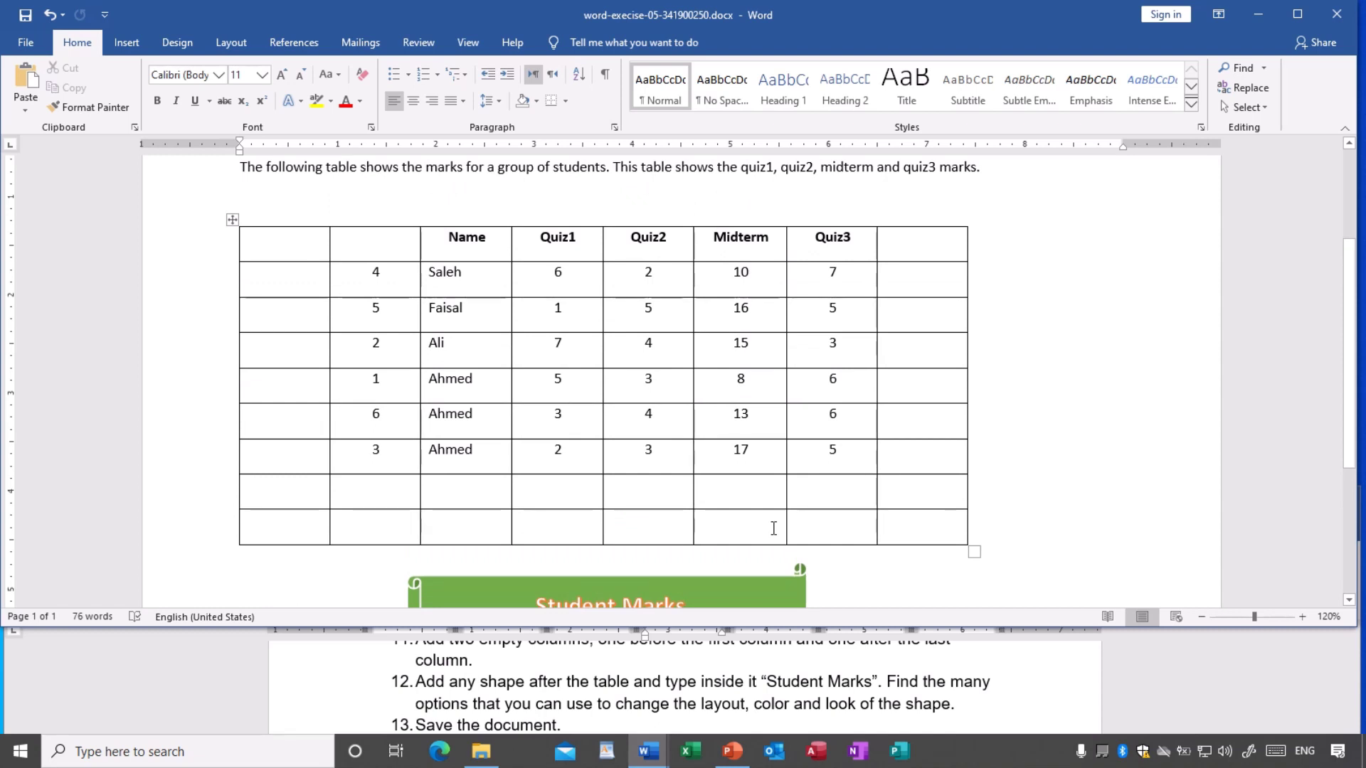